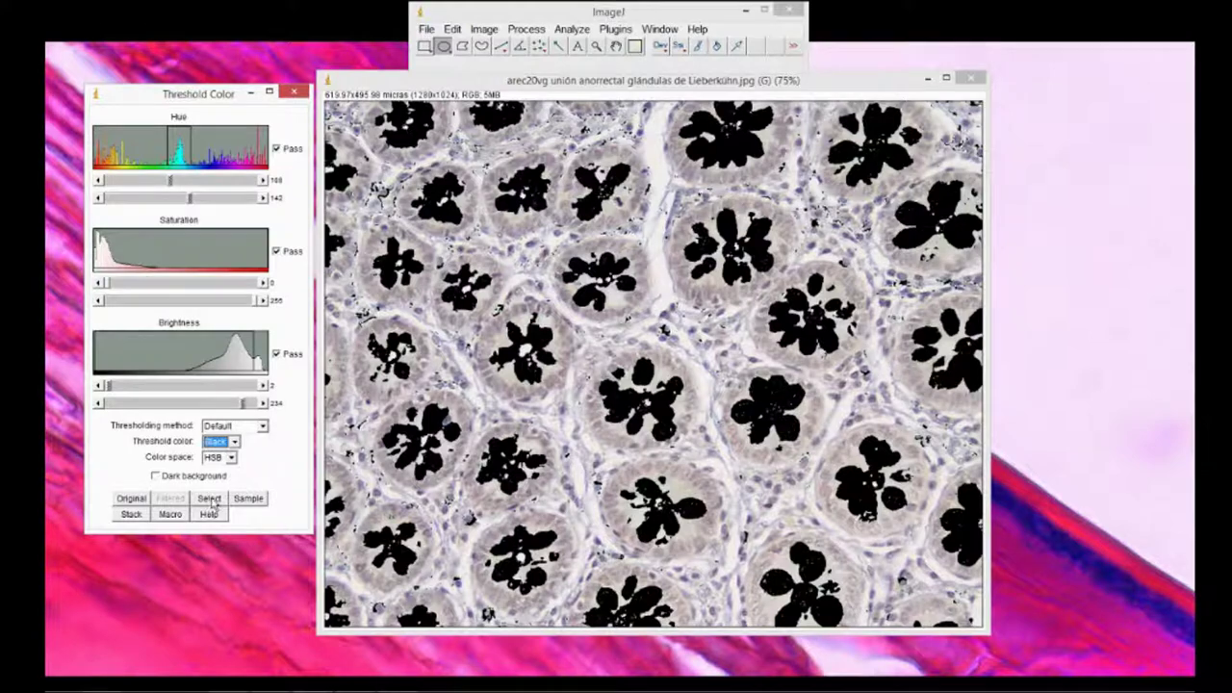
- Turn the colour-thresholded vacuole areas of the Lieberkühn gland image into a selection and measure it
left_click(210, 497)
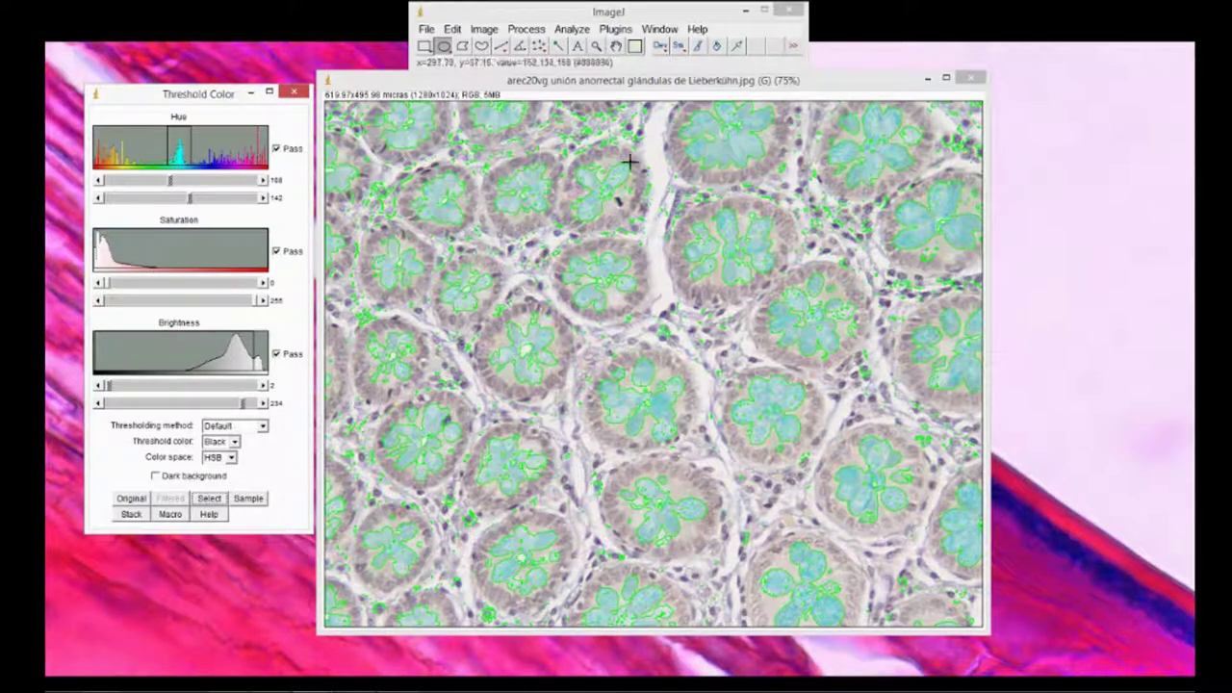
left_click(572, 29)
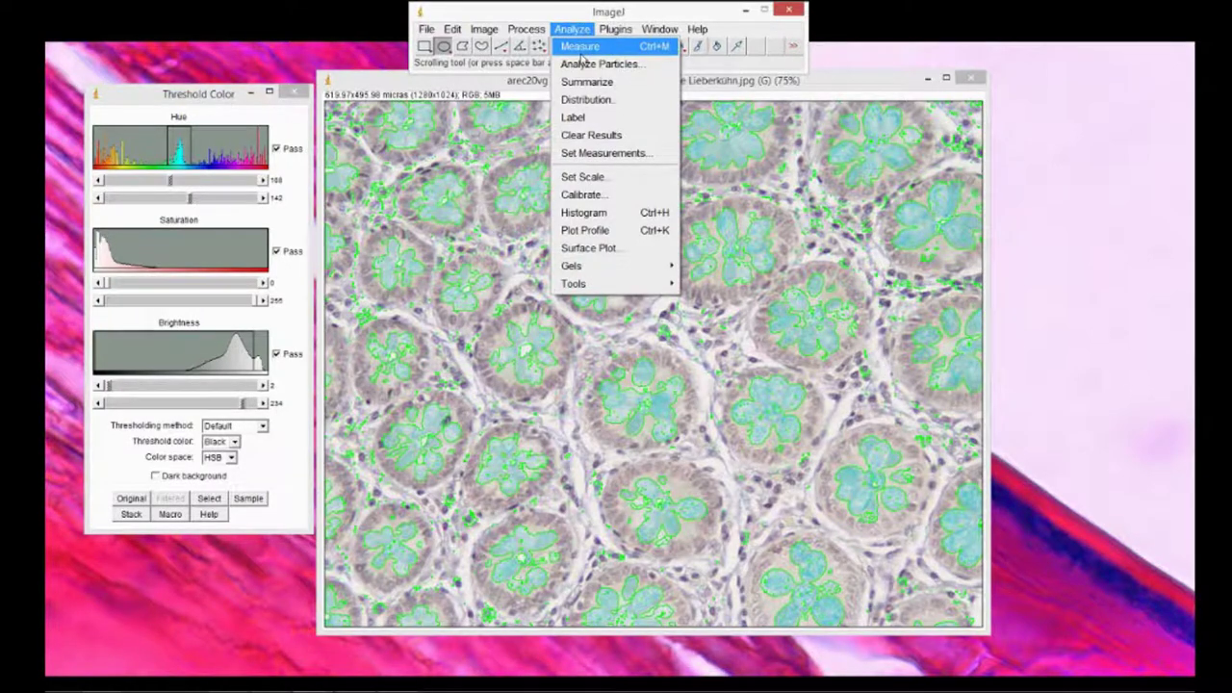
left_click(581, 56)
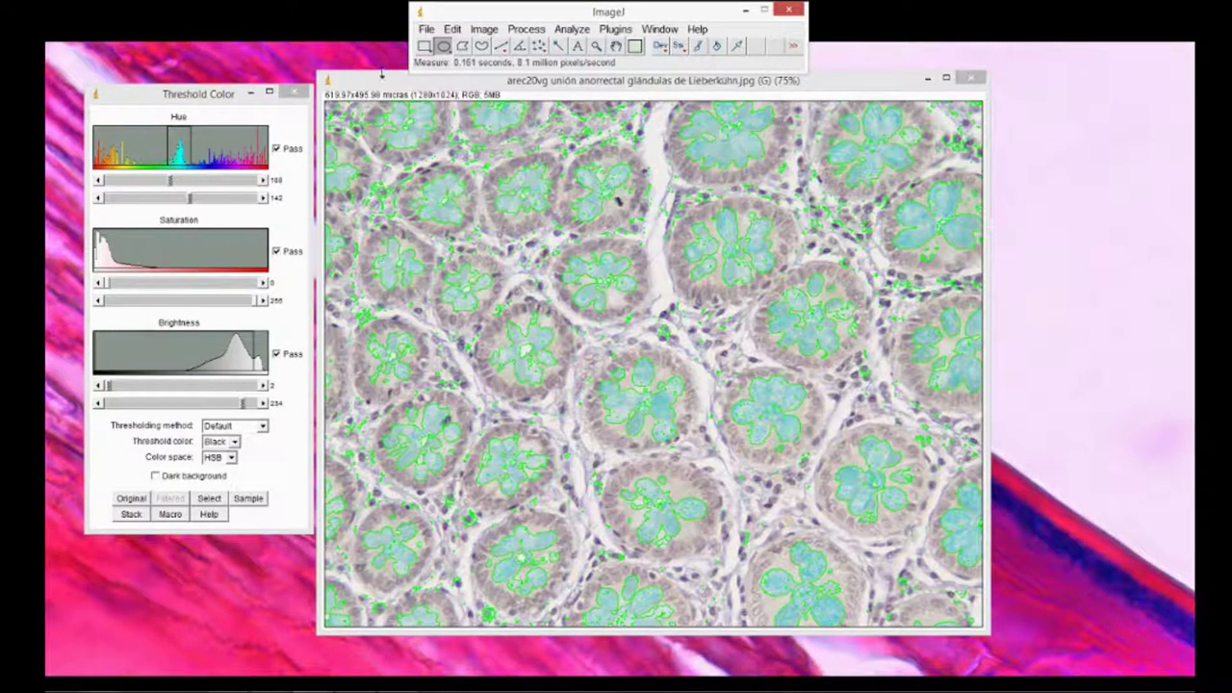
left_click(383, 83)
key("ctrl+m")
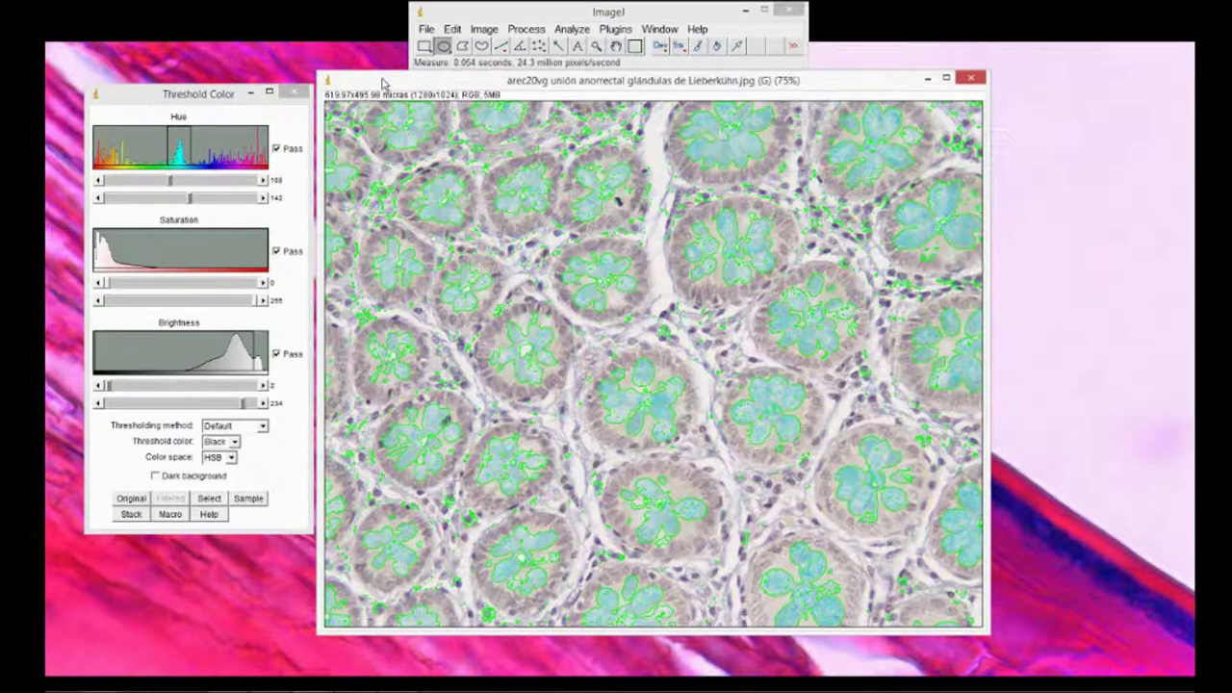
- Bring up the Results table, move it over the gland image and select its first measurement row
left_click(356, 674)
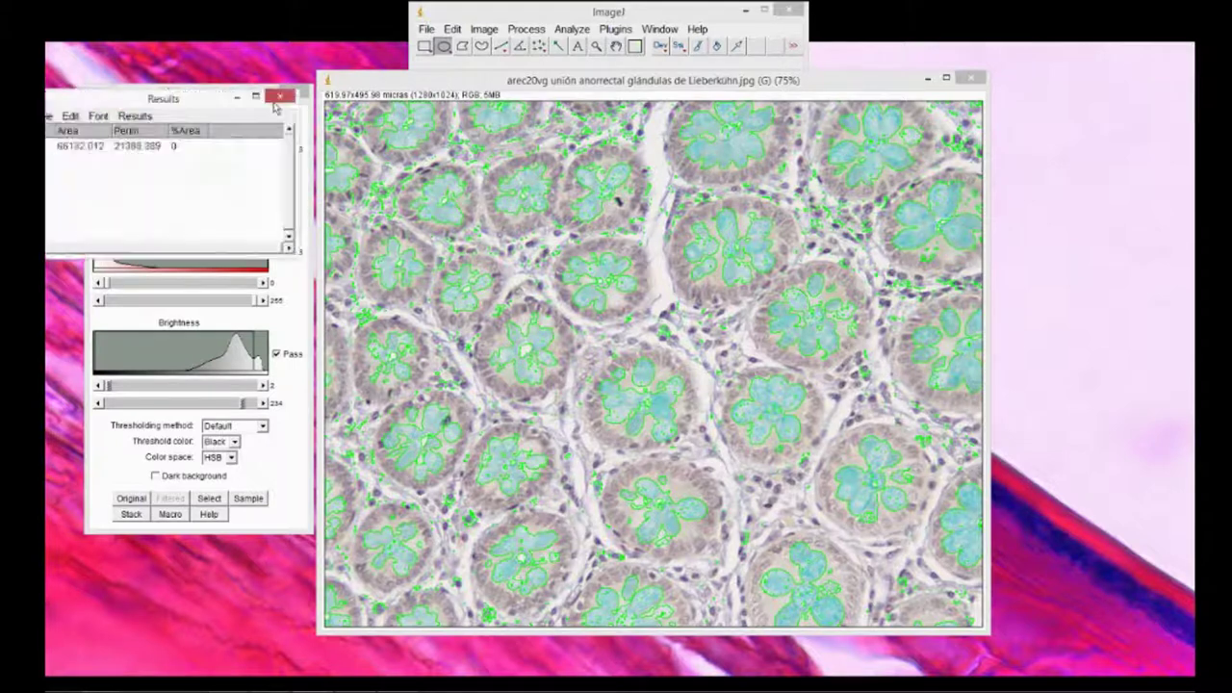
left_click_drag(225, 104, 541, 145)
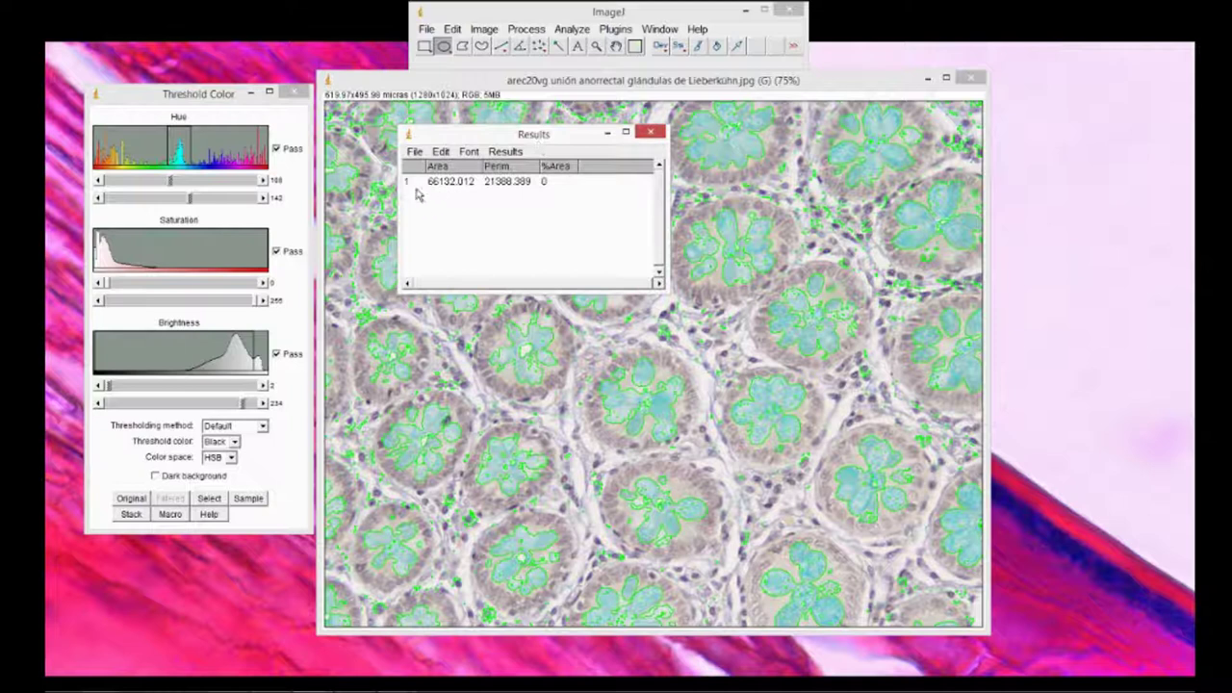
left_click(437, 189)
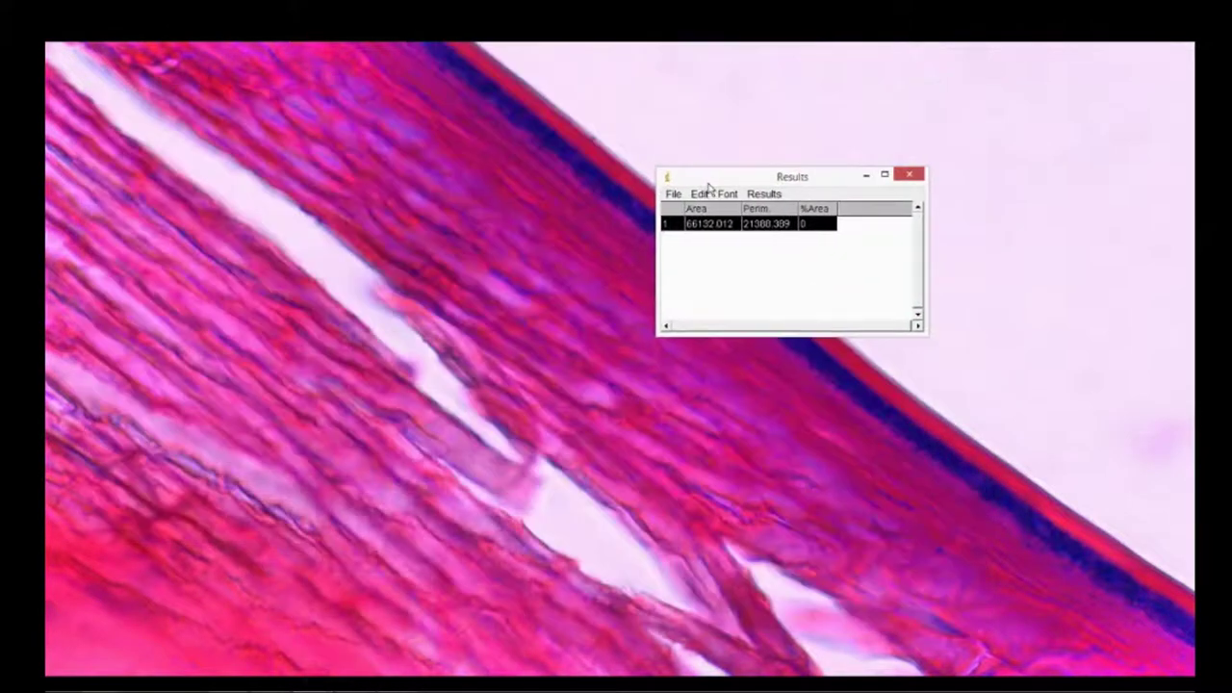
- Switch to the EJEMPLOS IMAGEJ workbook in Excel and review the total photomicrograph areas for the 10X, 20X and 40X objectives
left_click(357, 689)
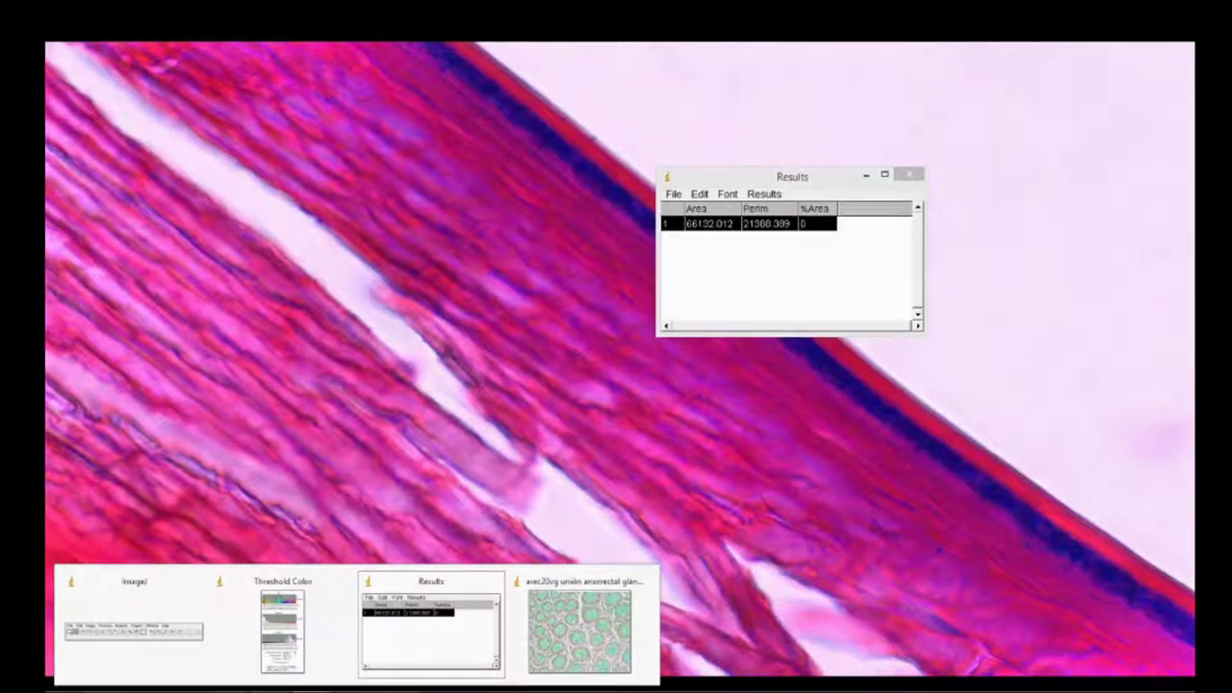
key("alt+Tab")
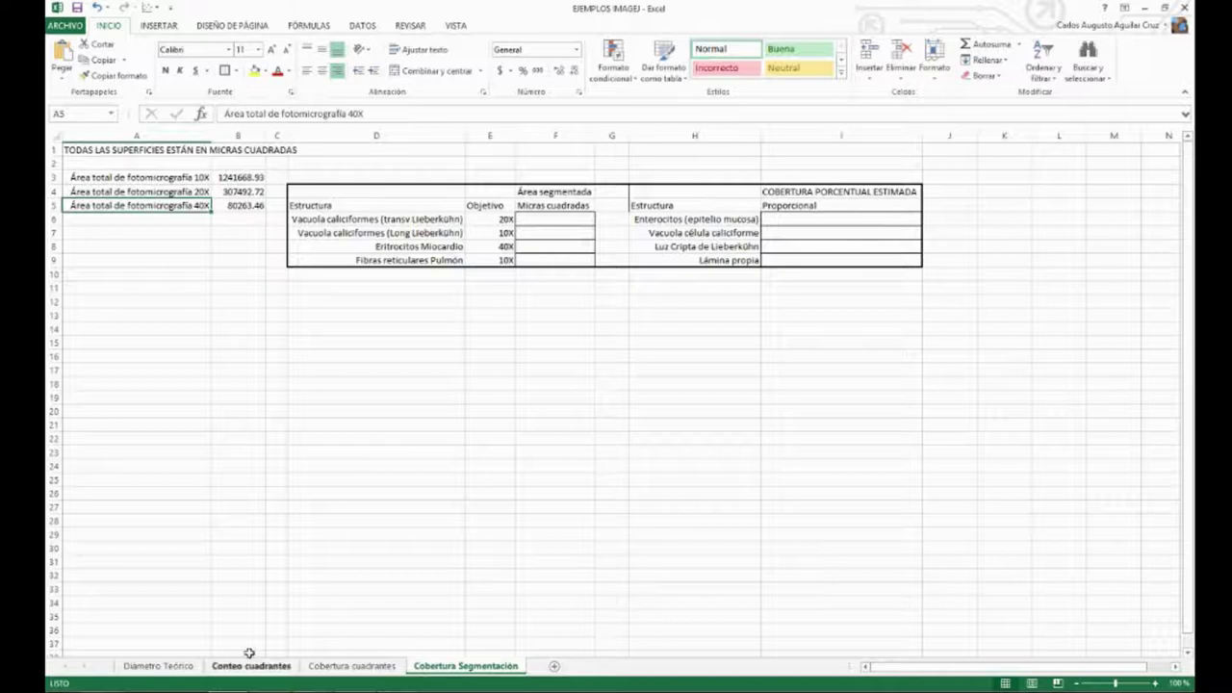
left_click(250, 179)
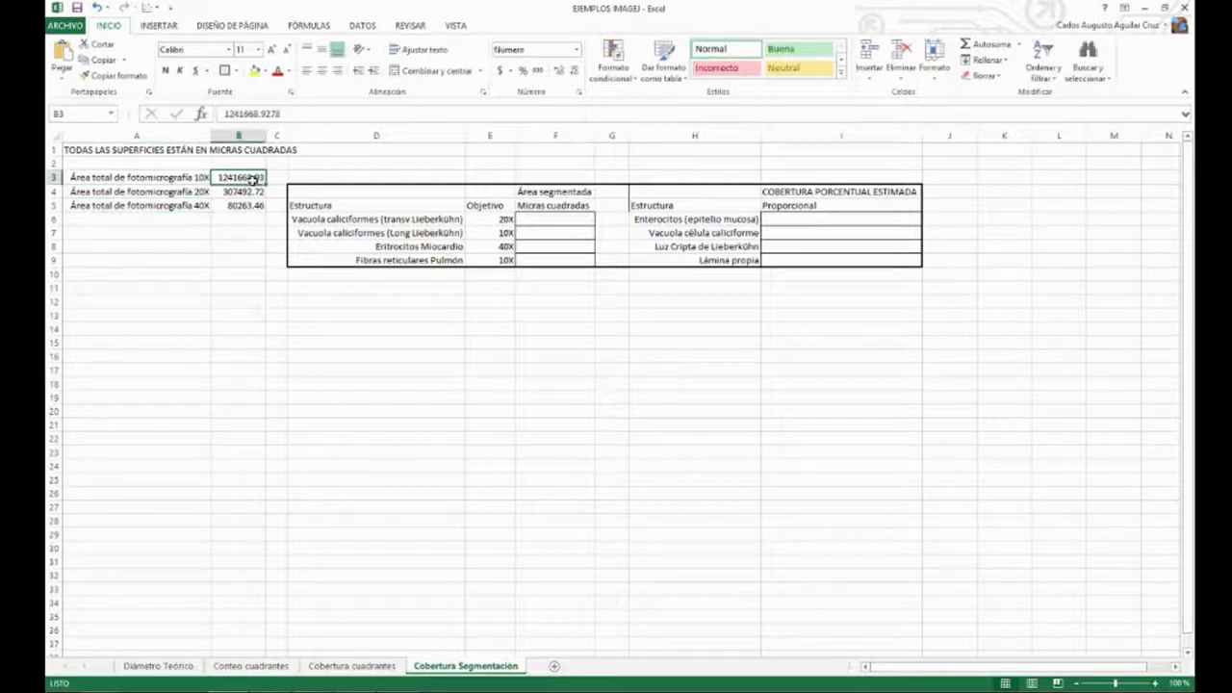
left_click(246, 195)
left_click(248, 208)
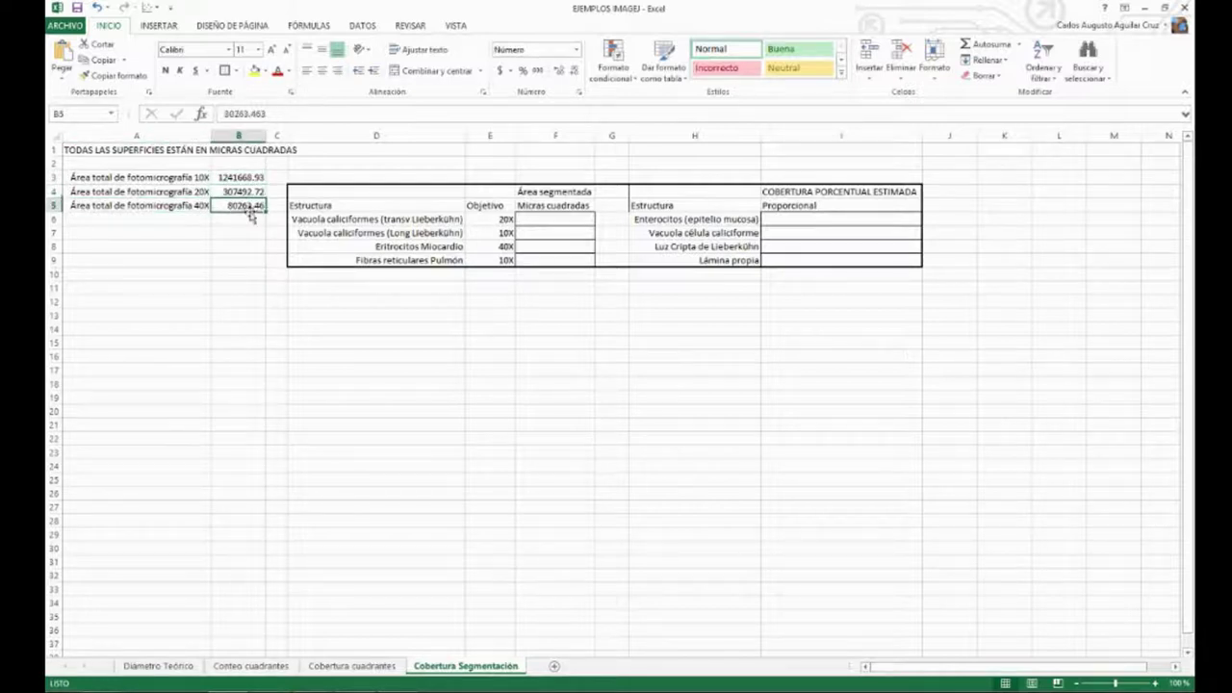
left_click(250, 192)
left_click(249, 179)
left_click(247, 193)
left_click(245, 205)
- Bring the segmented gland image from ImageJ over the worksheet and position it so the total areas stay readable
mouse_move(356, 691)
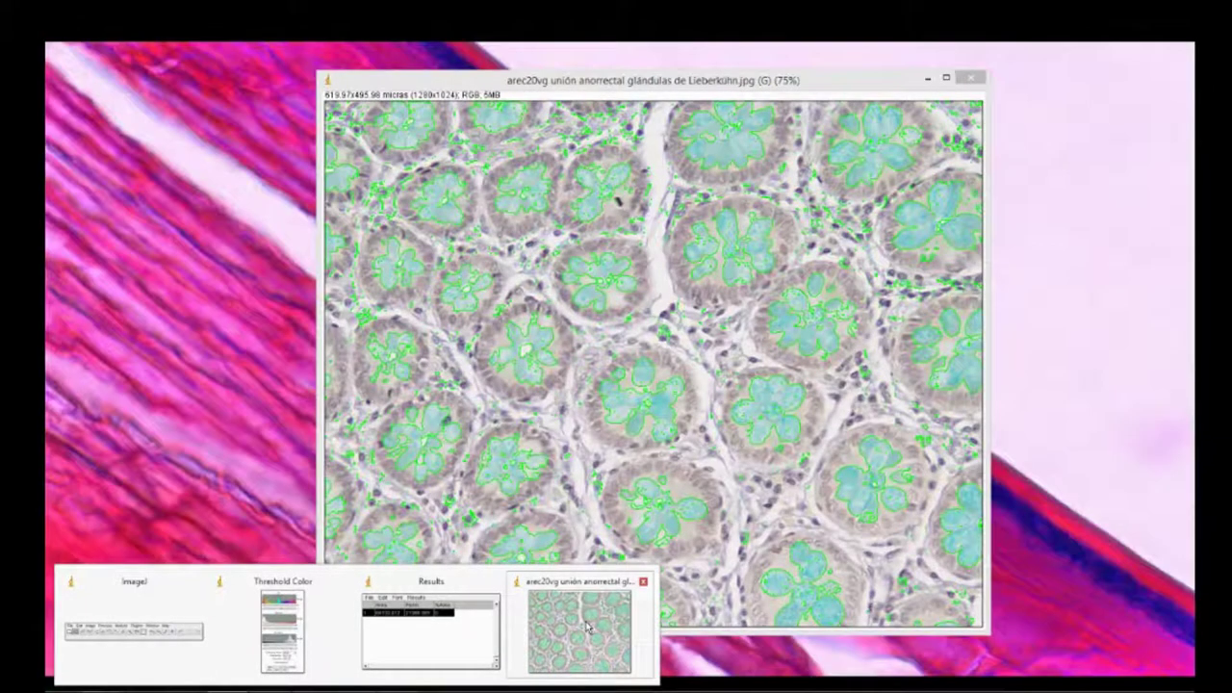
left_click(587, 626)
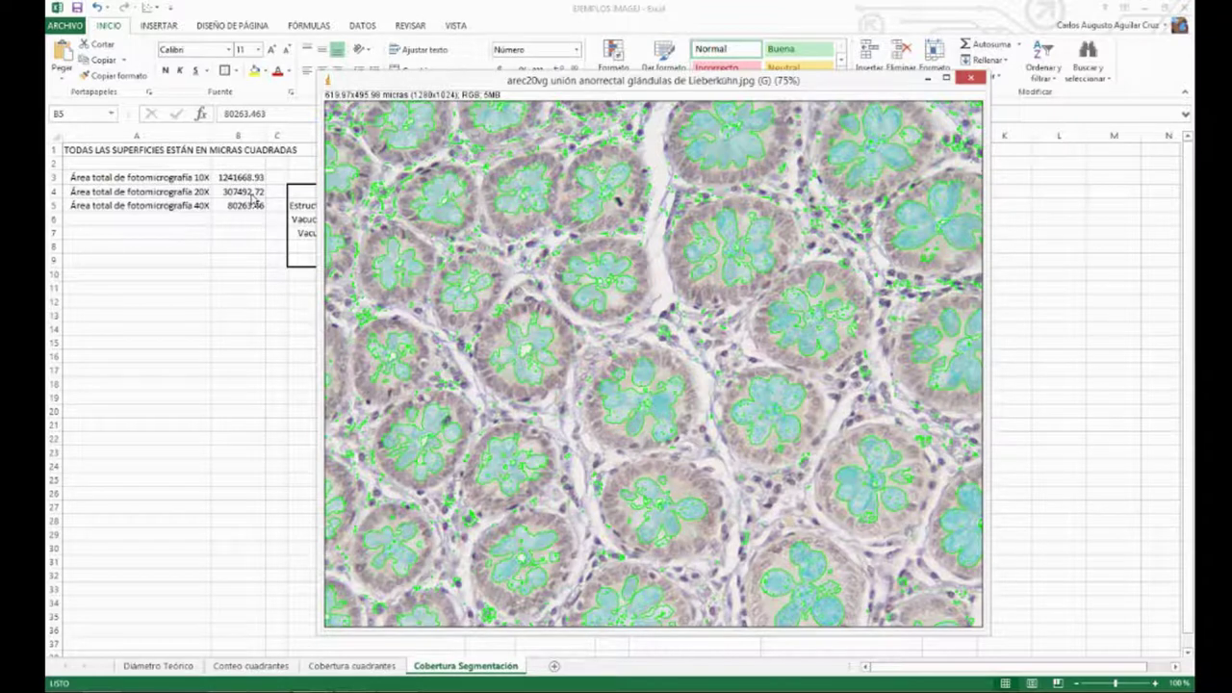
left_click_drag(438, 83, 525, 62)
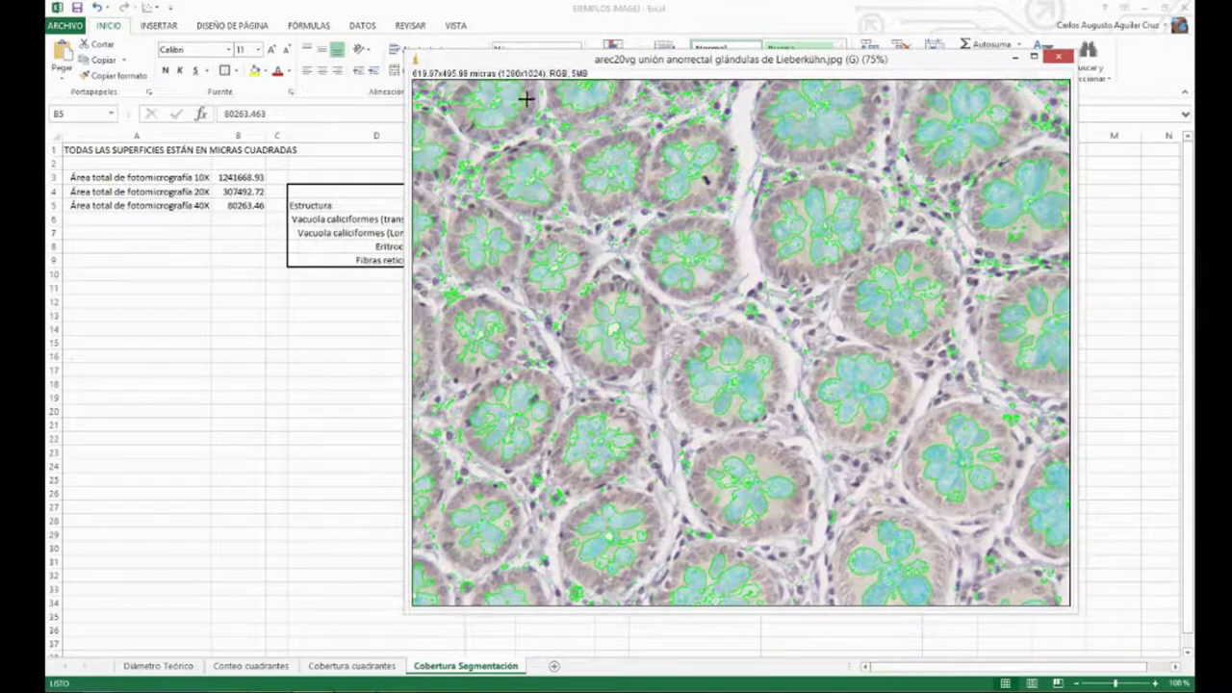
left_click_drag(537, 60, 433, 113)
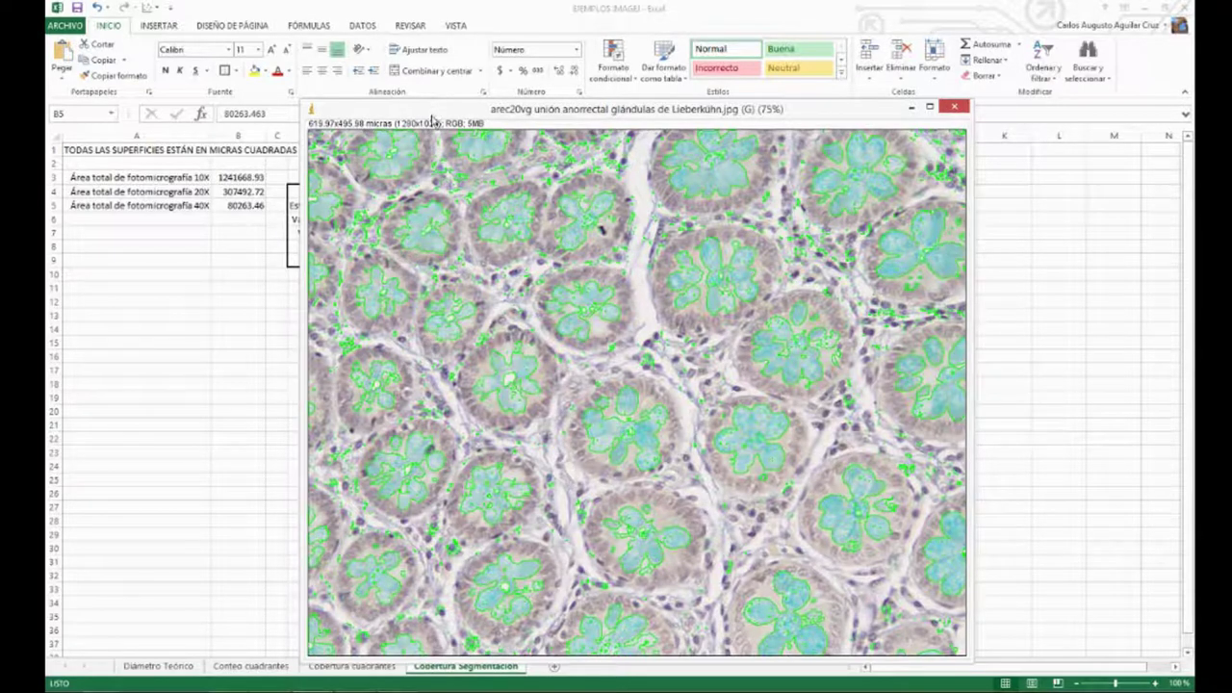
left_click_drag(431, 121, 438, 96)
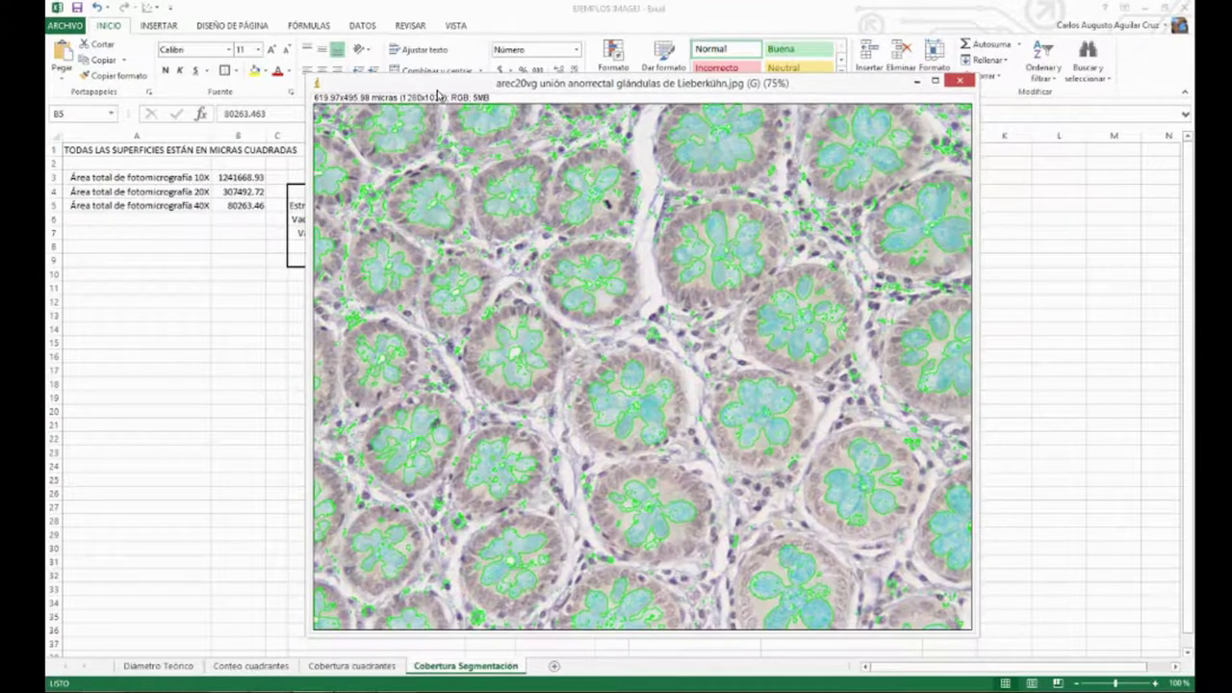
- Read the area in ImageJ's Results table and enter 66132.012 in cell F6 of the Excel sheet as the transverse Lieberkühn vacuoles' segmented area
left_click(453, 15)
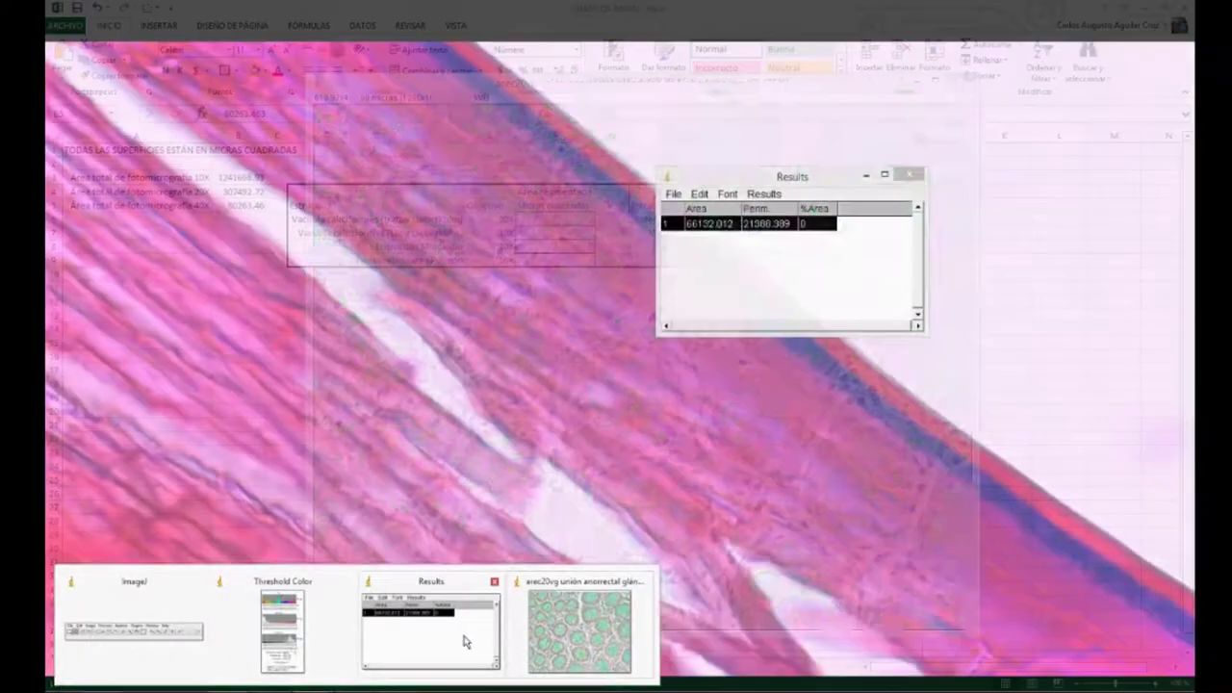
left_click(466, 638)
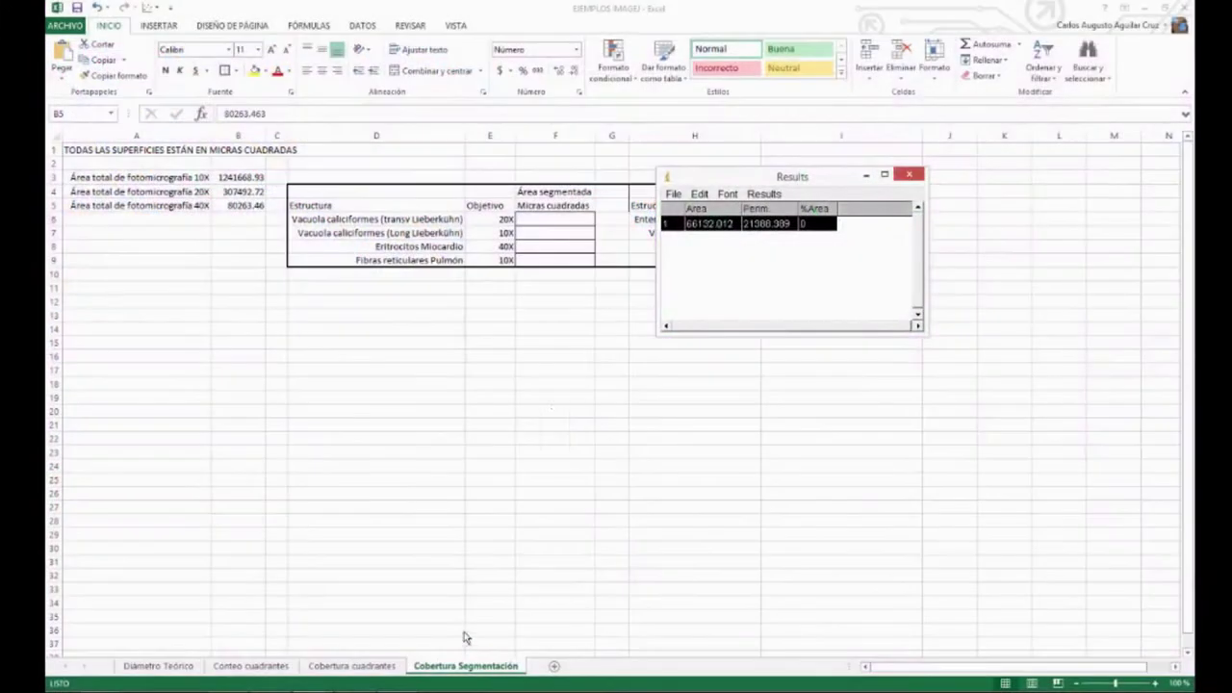
left_click(701, 239)
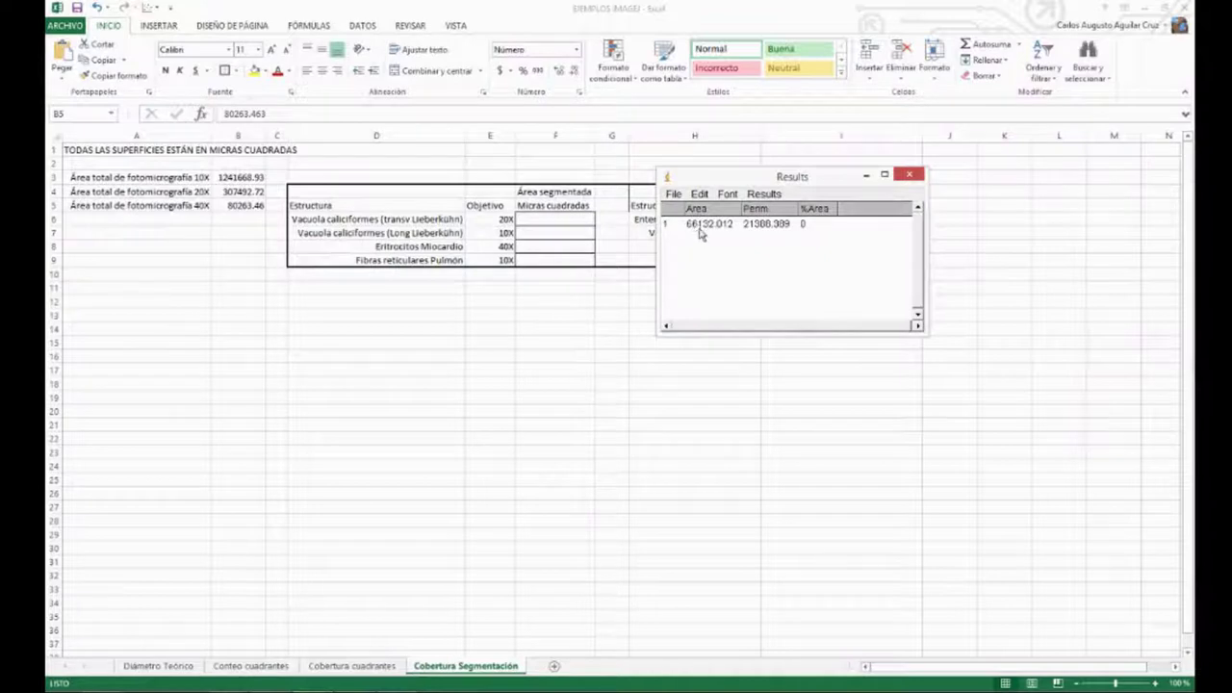
left_click(569, 226)
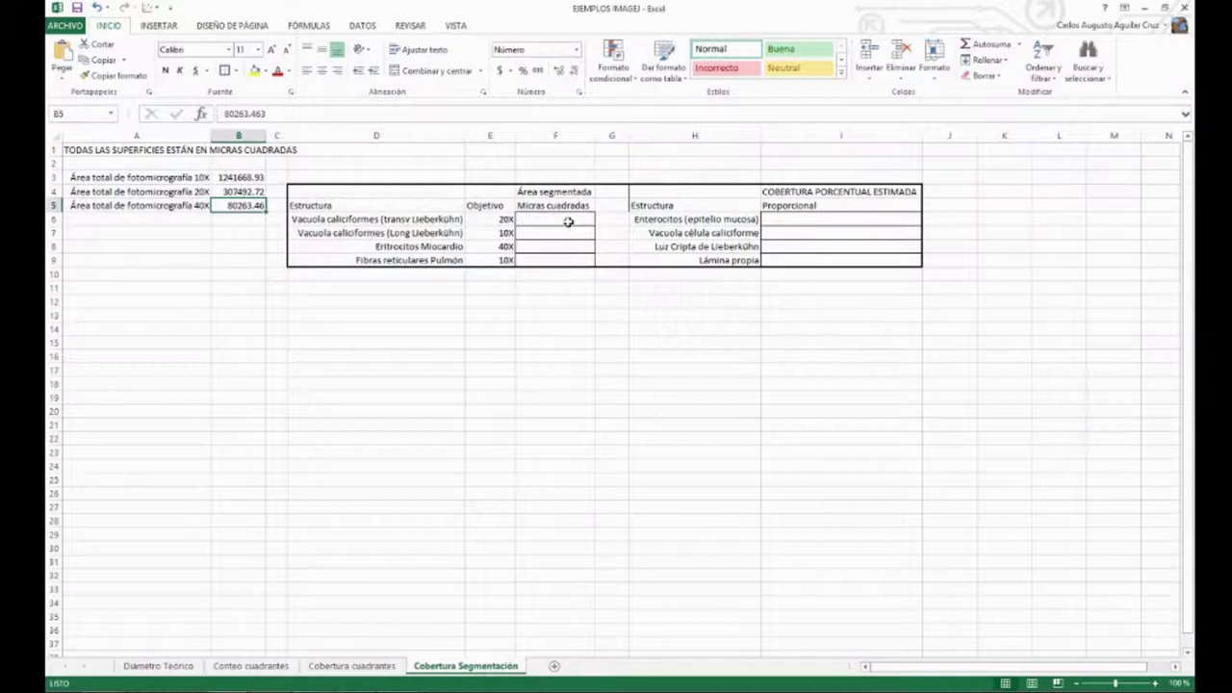
type("66")
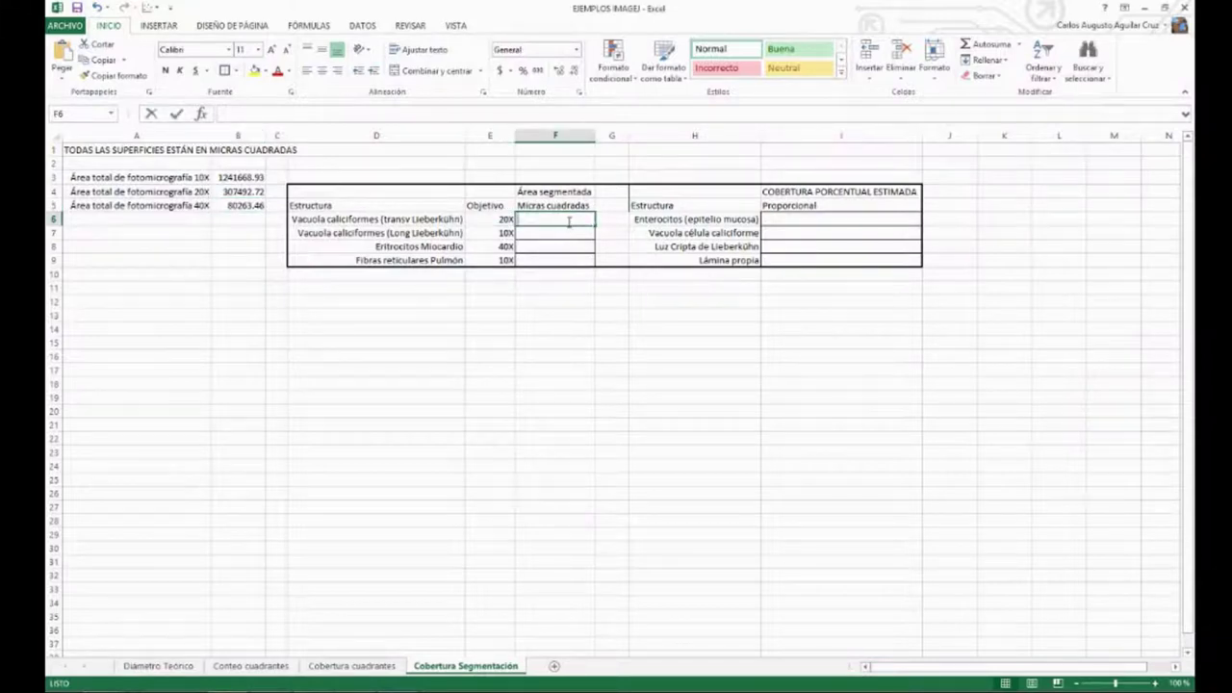
type("132")
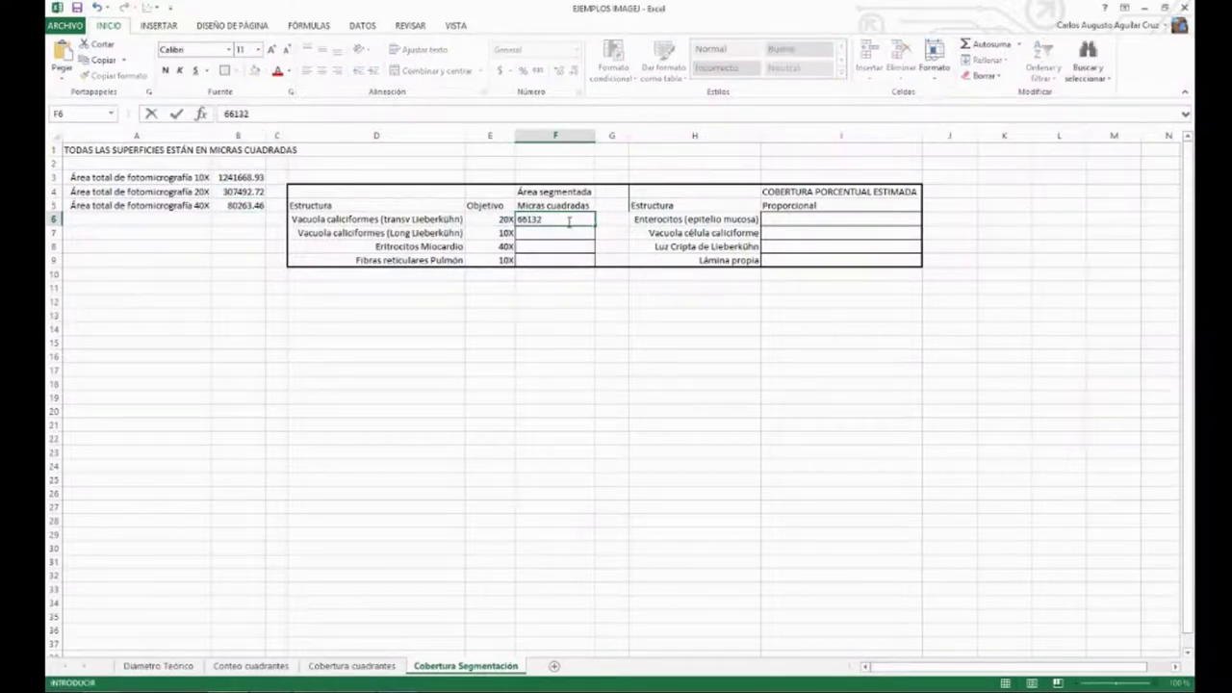
type(".012")
key("Return")
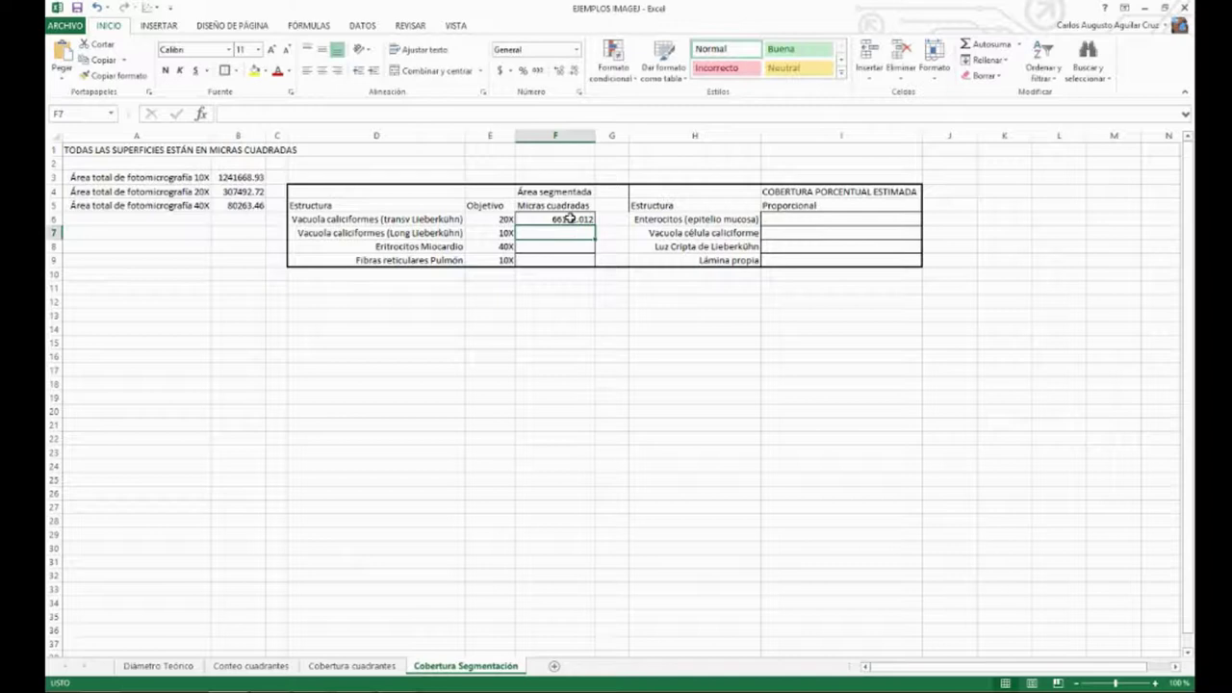
- Clear the four structure names in cells H6:H9 of the estimated percentage coverage table
left_click(570, 219)
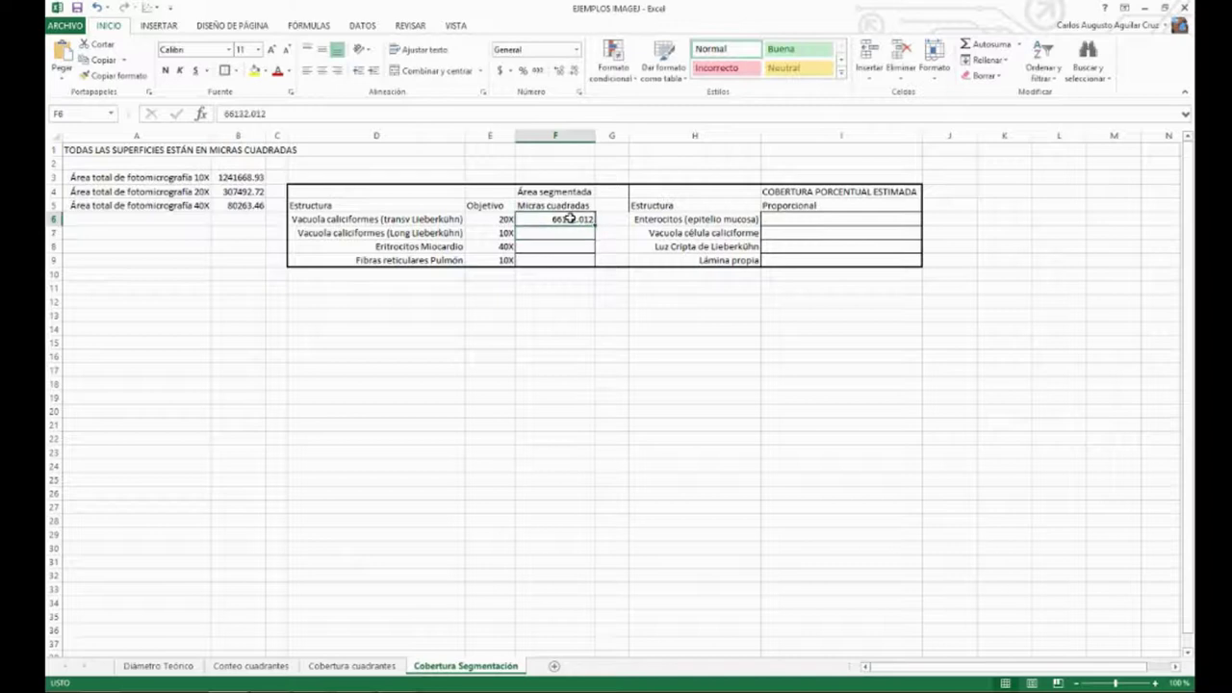
left_click(800, 218)
left_click_drag(637, 222, 648, 271)
key("Delete")
- Copy the label "Vacuola caliciformes (transv Lieberkühn)" from D6 to H6 and fit column H to its content
key("Left")
key("Left")
key("Left")
key("Left")
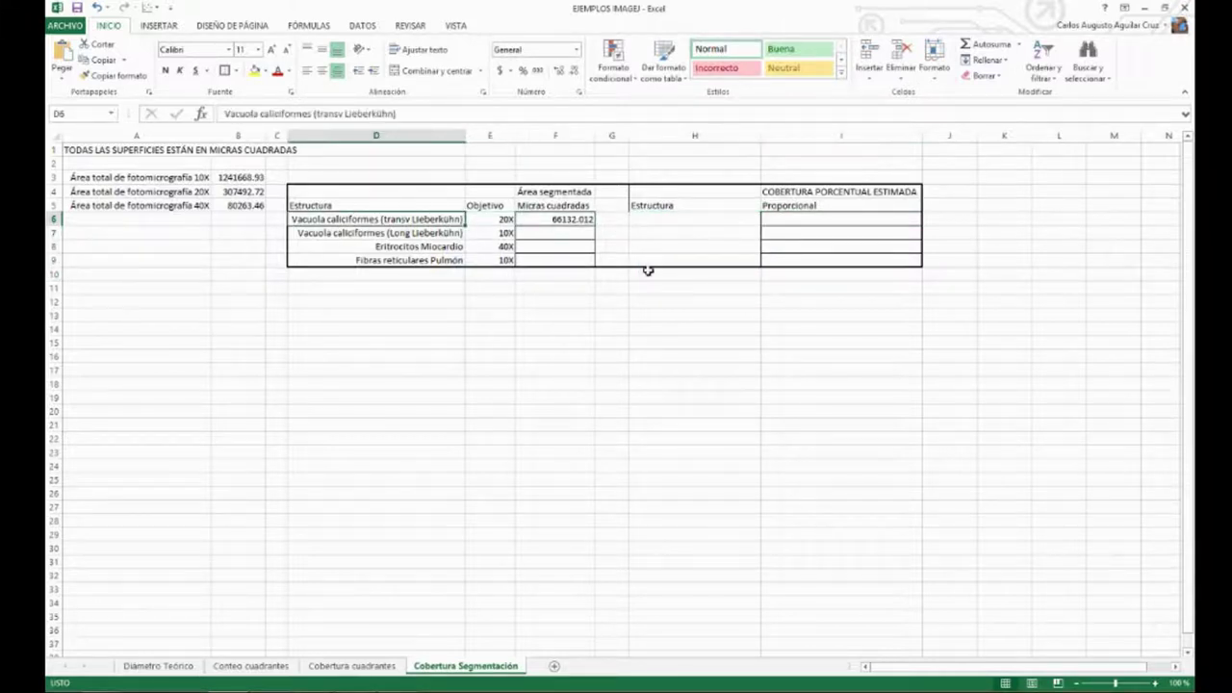
key("Right")
key("Right")
key("Left")
key("Left")
key("ctrl+c")
key("Right")
key("Right")
key("Right")
key("Right")
key("ctrl+v")
key("Right")
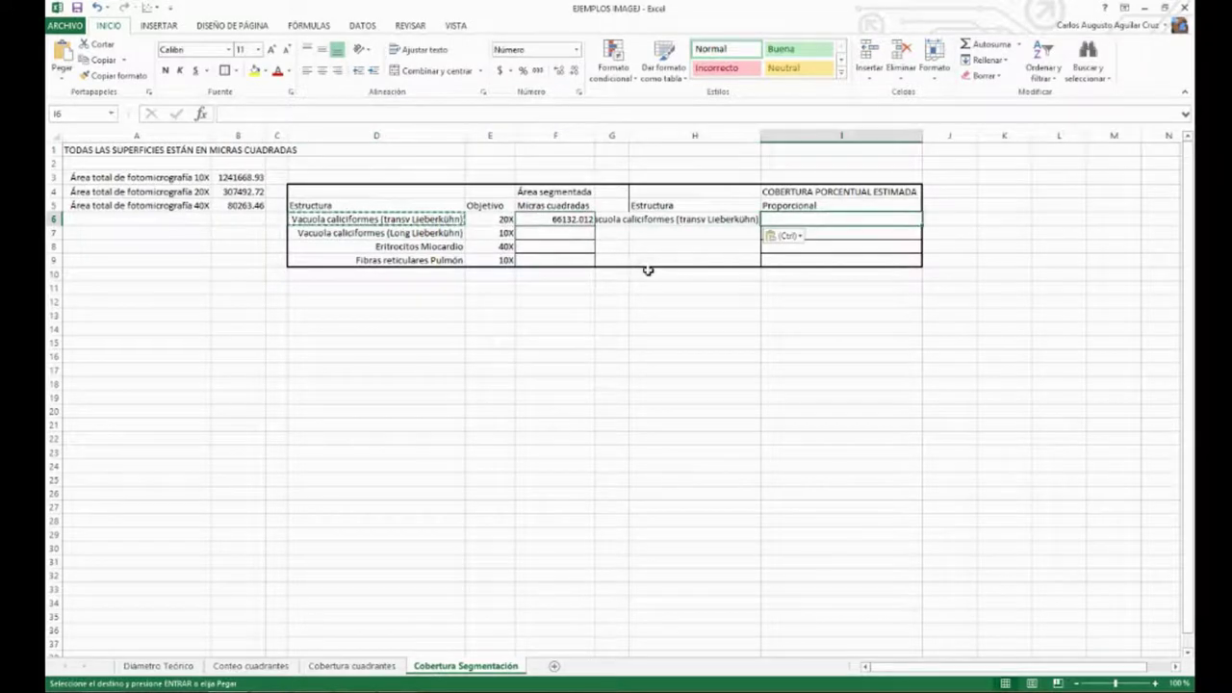
double_click(760, 136)
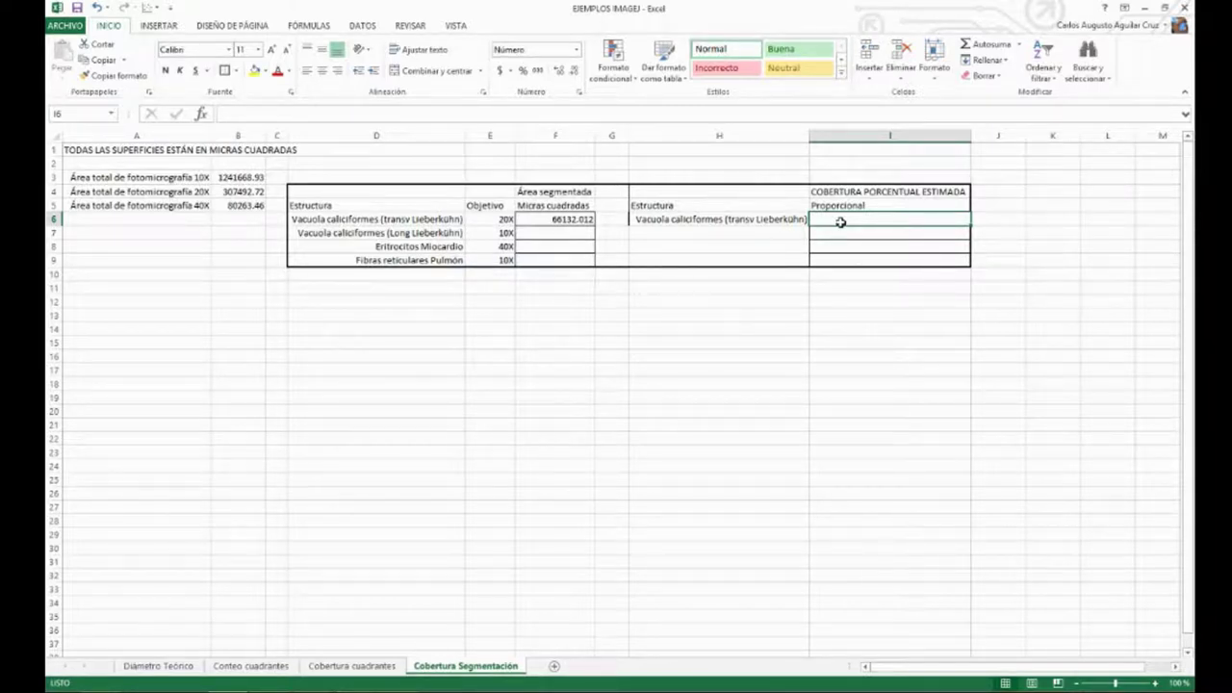
- Calculate the transverse vacuoles' percentage coverage in cell I6 with =F6*100/B4 and centre the cell
type("=")
key("Left")
key("Left")
key("Left")
type("*10")
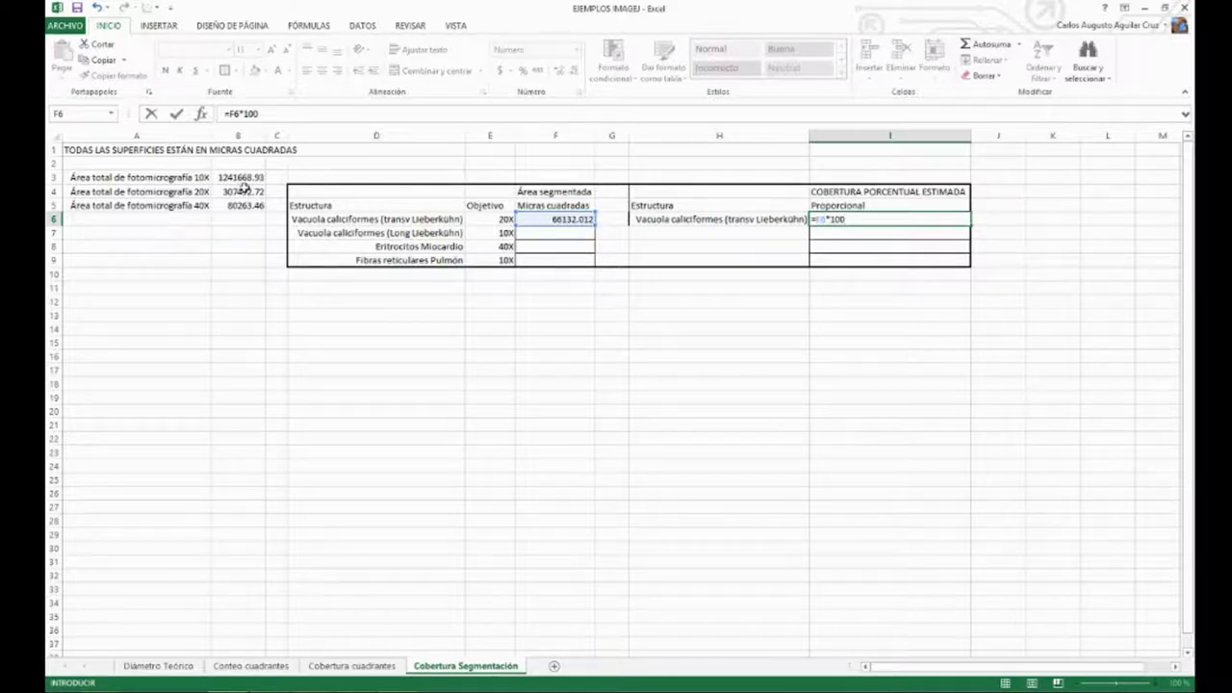
left_click(242, 191)
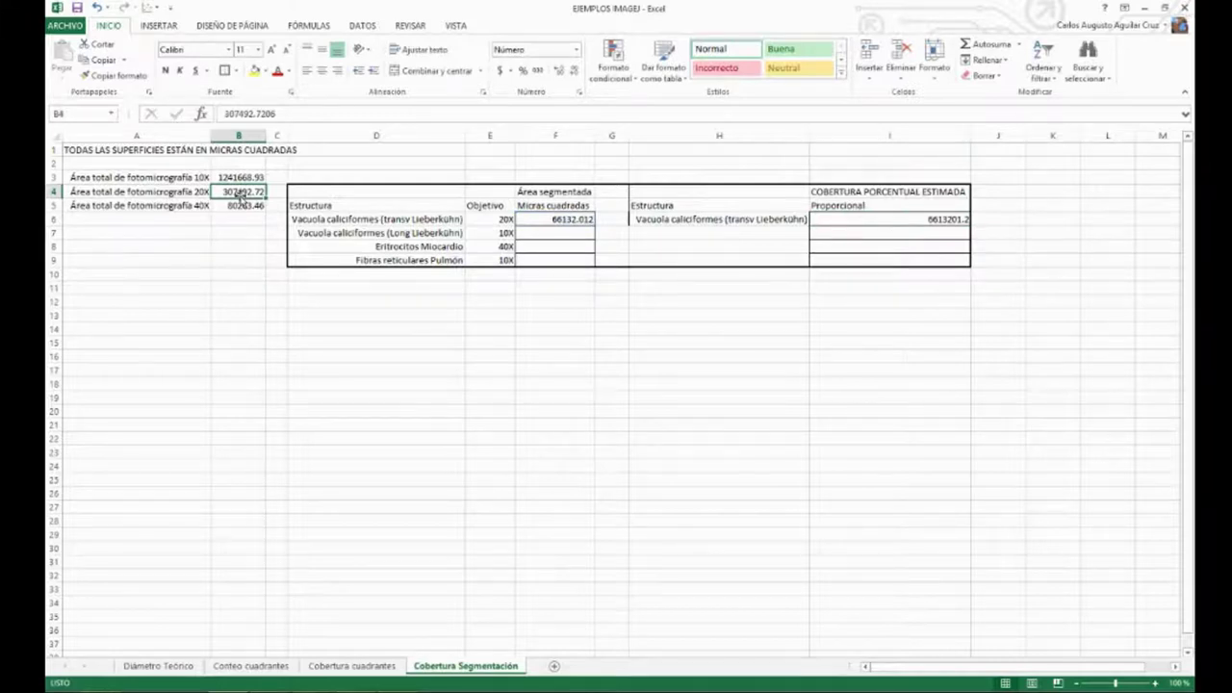
left_click(831, 222)
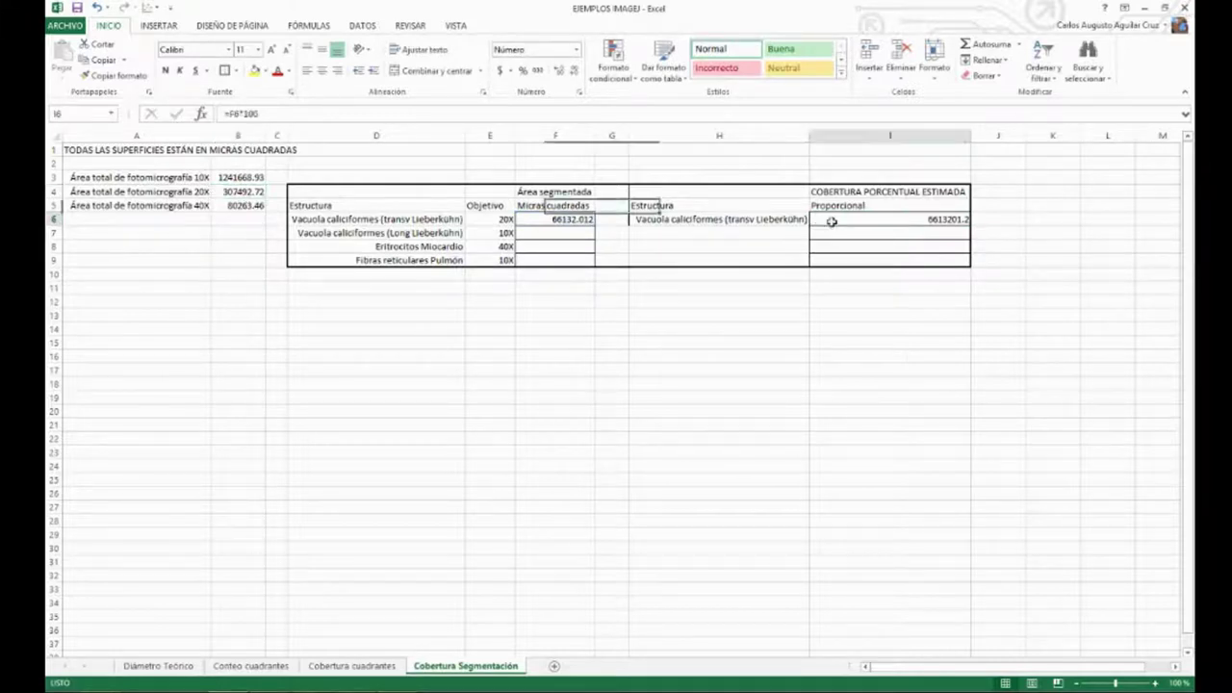
left_click(356, 113)
type("/")
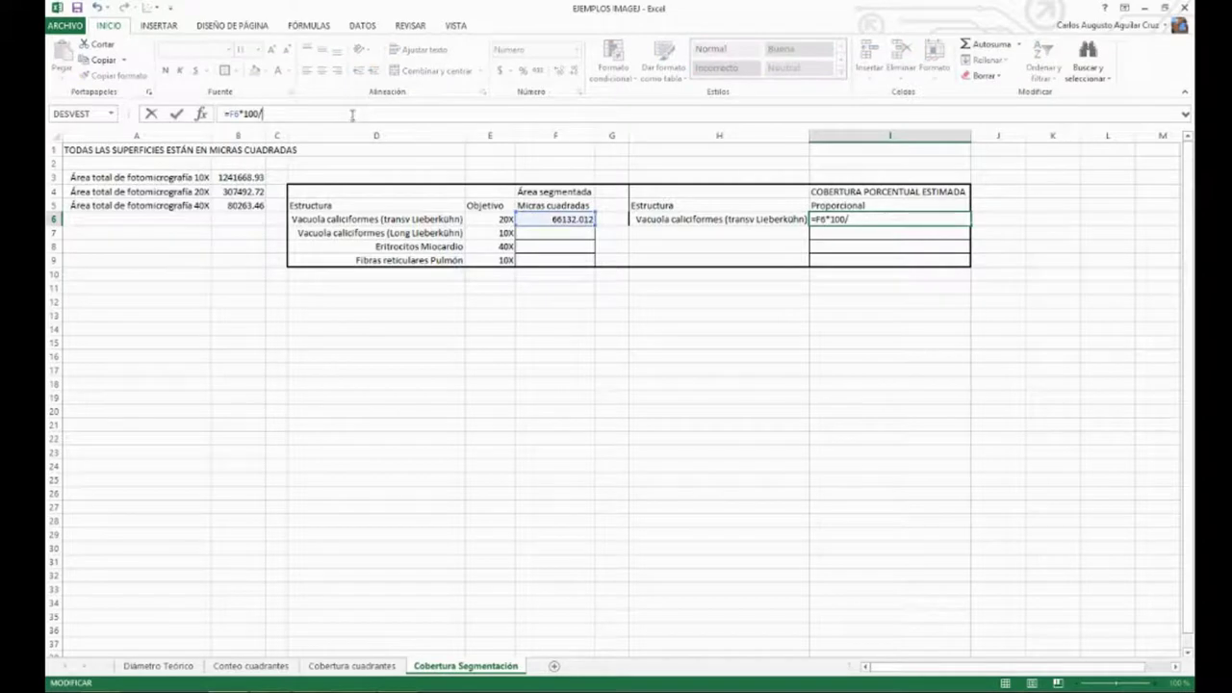
left_click(235, 193)
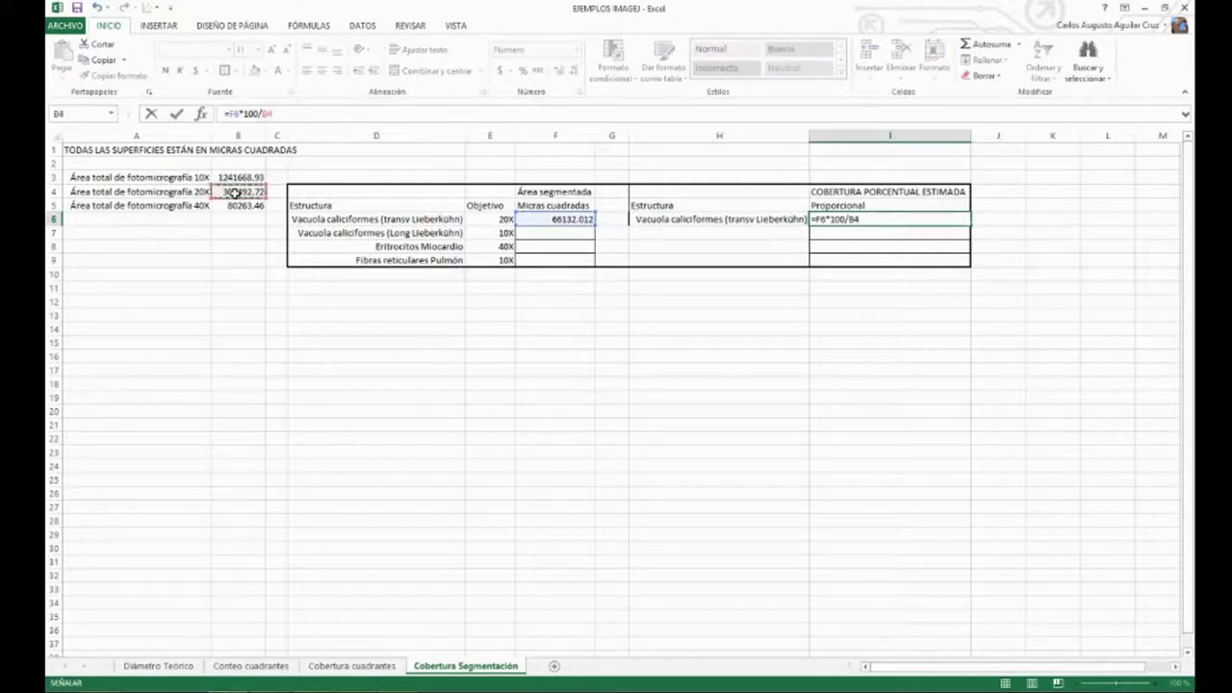
key("ctrl+Return")
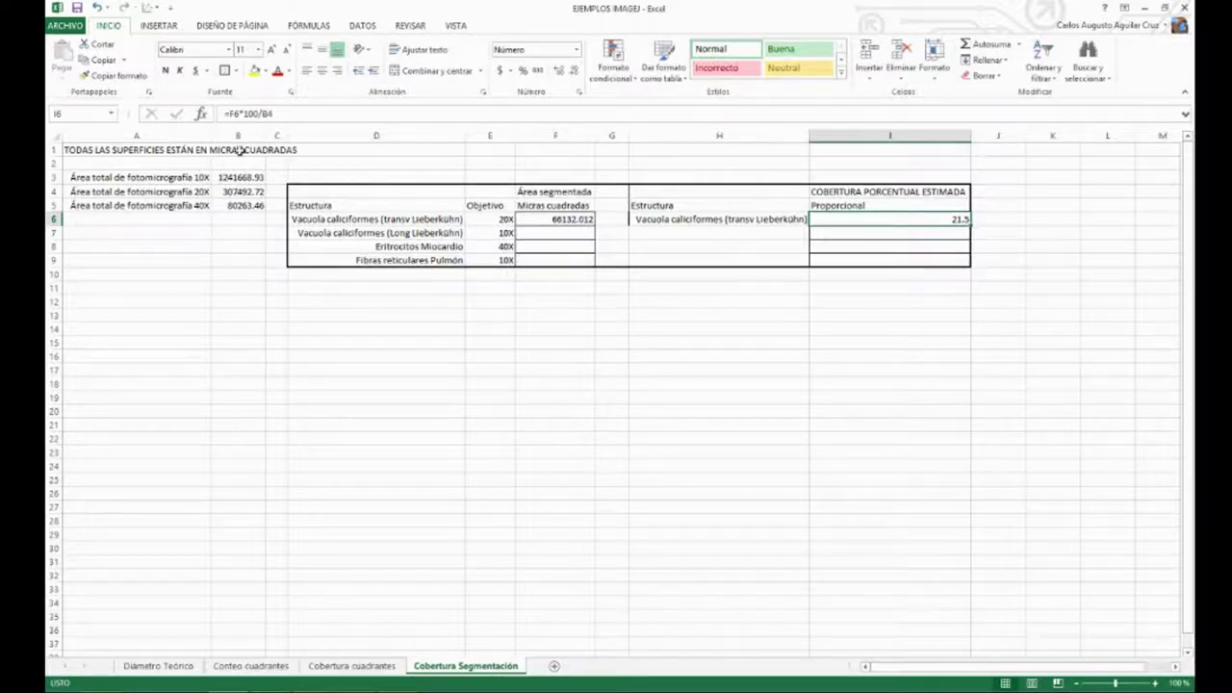
left_click(324, 72)
- Copy the label "Vacuola caliciformes (Long Lieberkühn)" from D7 to H7 of the percentage coverage table
left_click(556, 234)
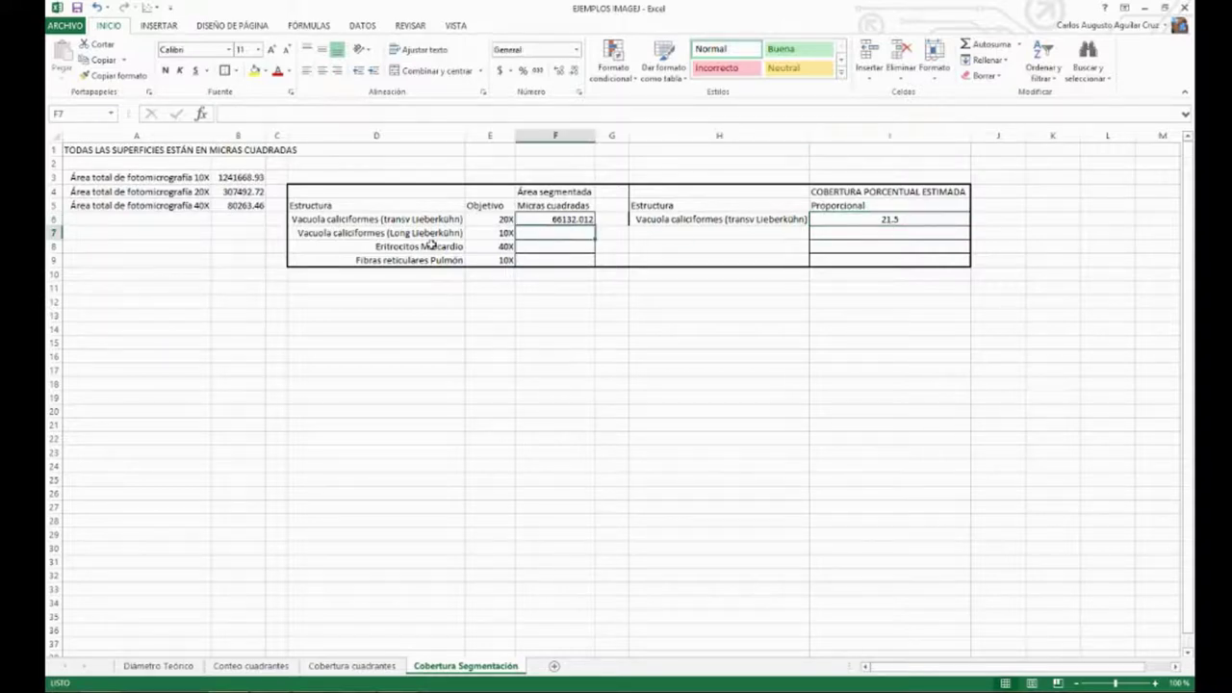
left_click(417, 238)
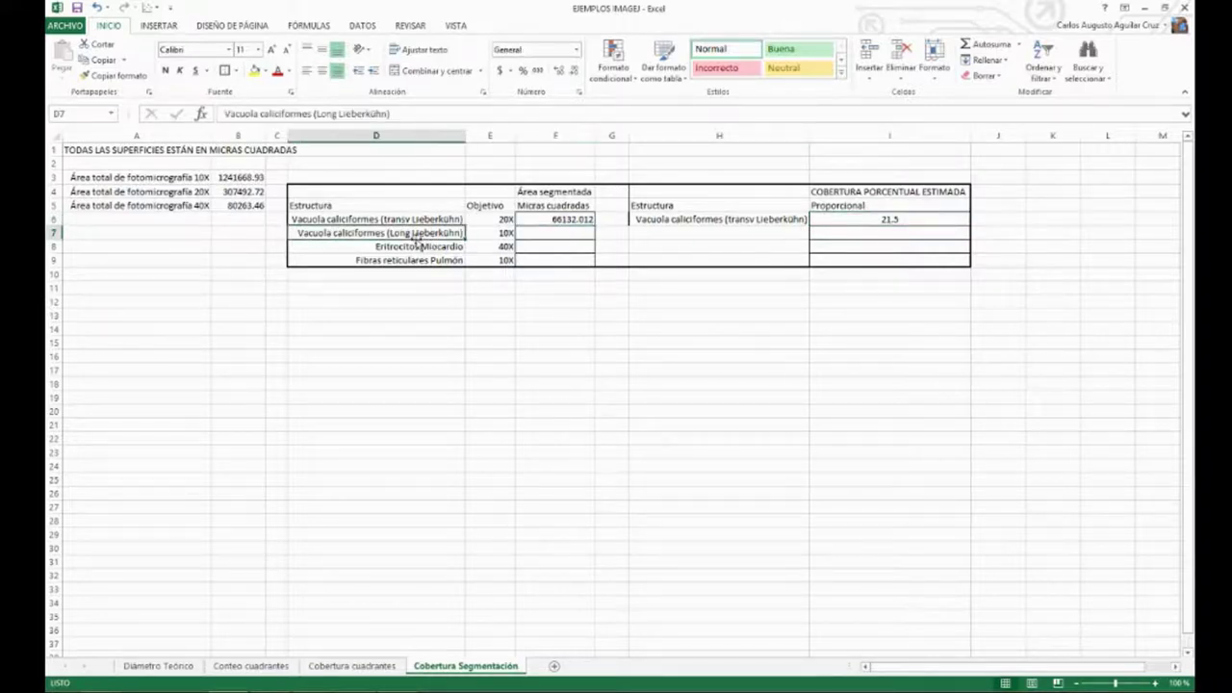
key("ctrl+c")
key("Right")
key("Right")
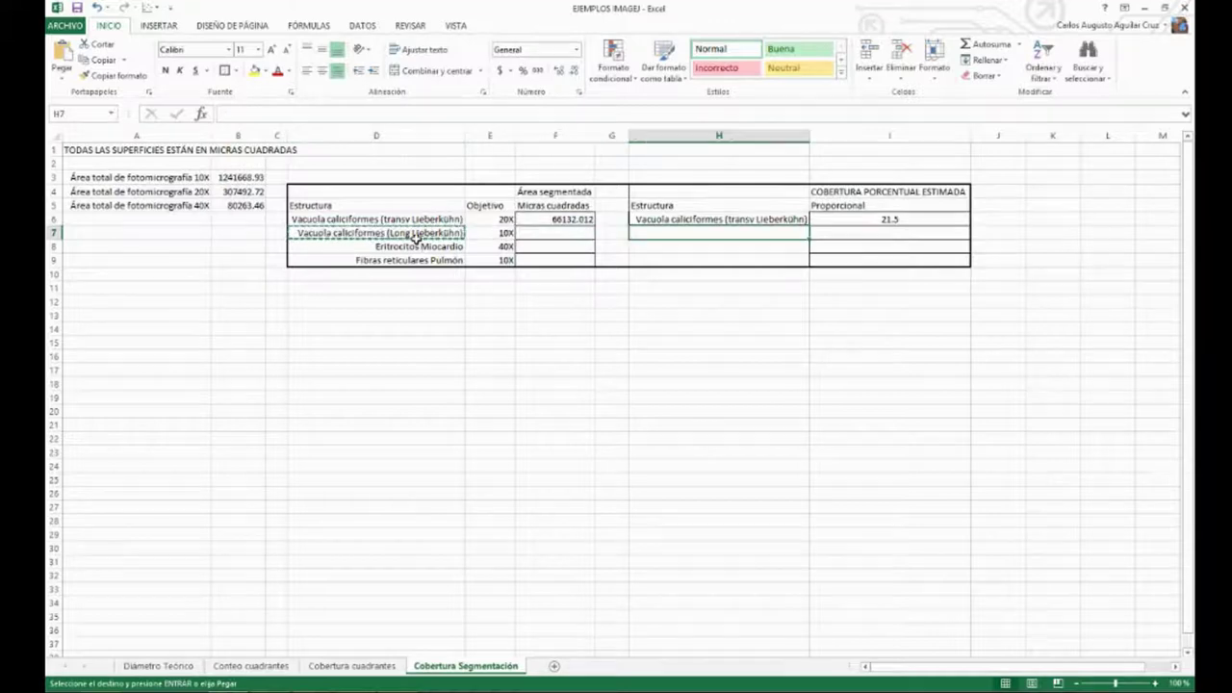
key("ctrl+v")
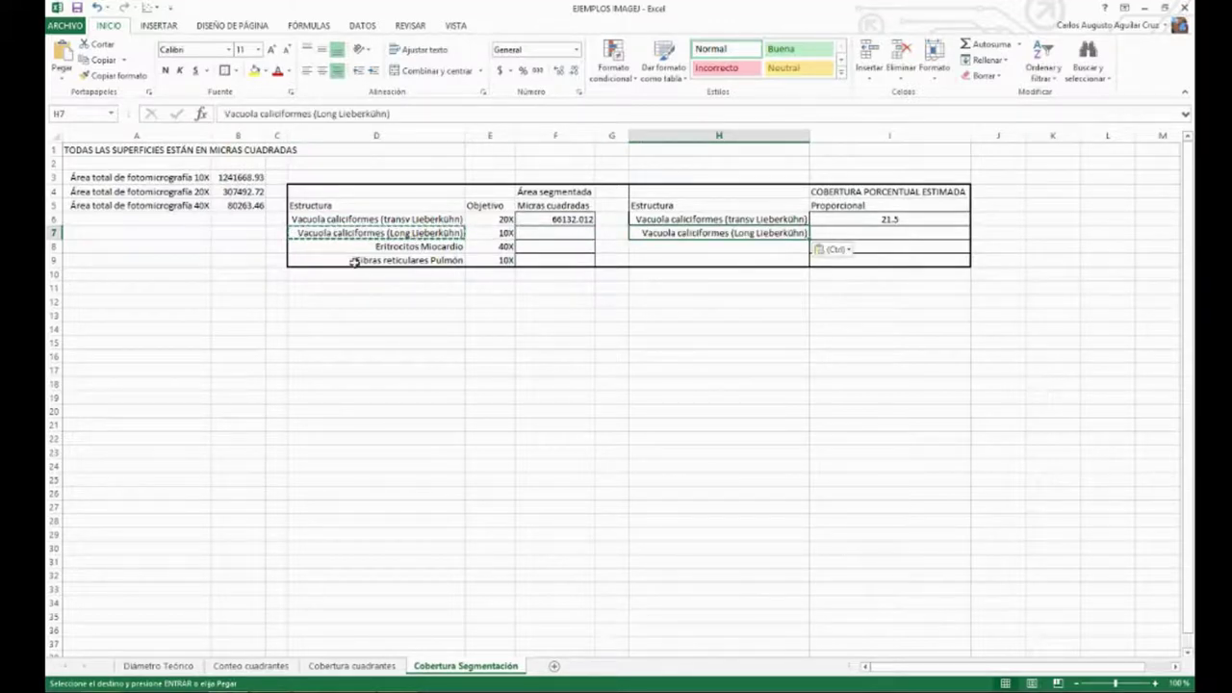
- Switch to ImageJ and close the Threshold Color, Results and arec20vg unión anorrectal image windows
left_click(335, 686)
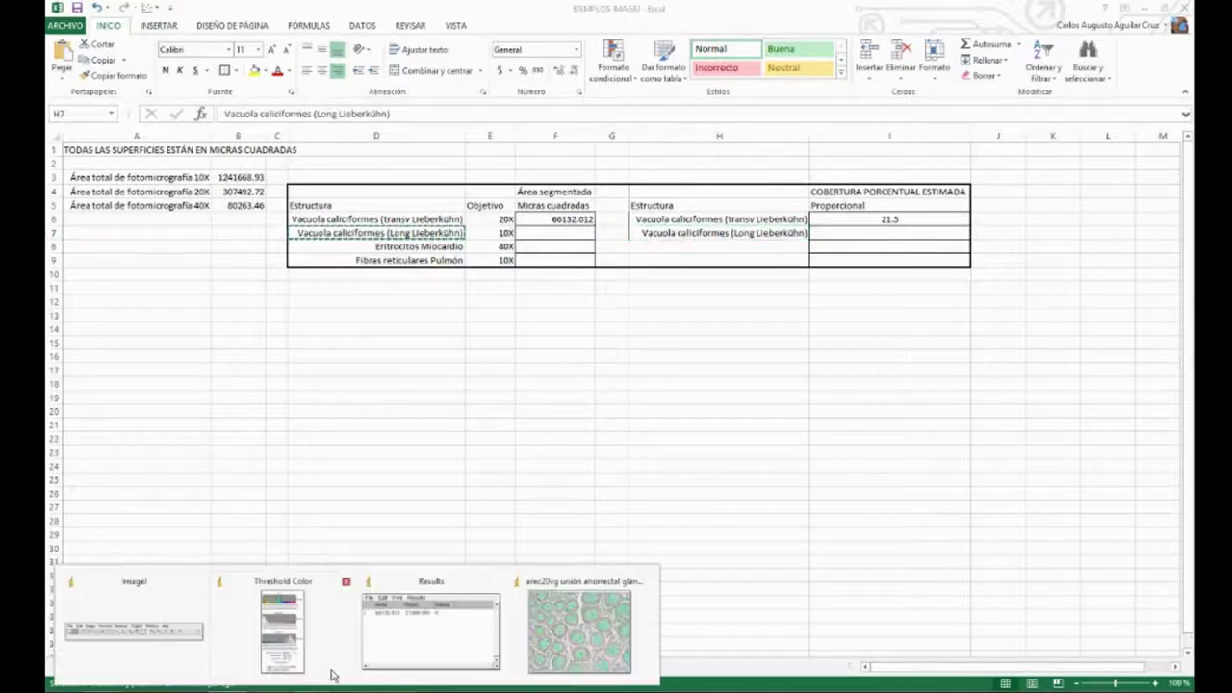
mouse_move(347, 583)
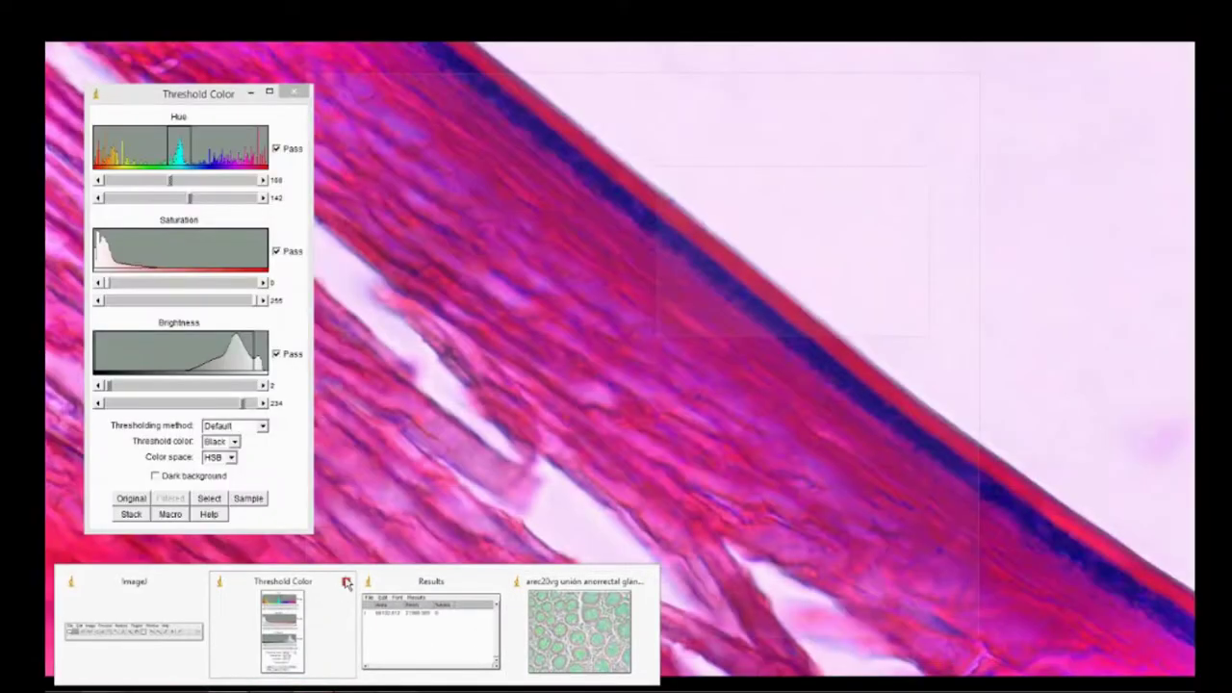
left_click(347, 583)
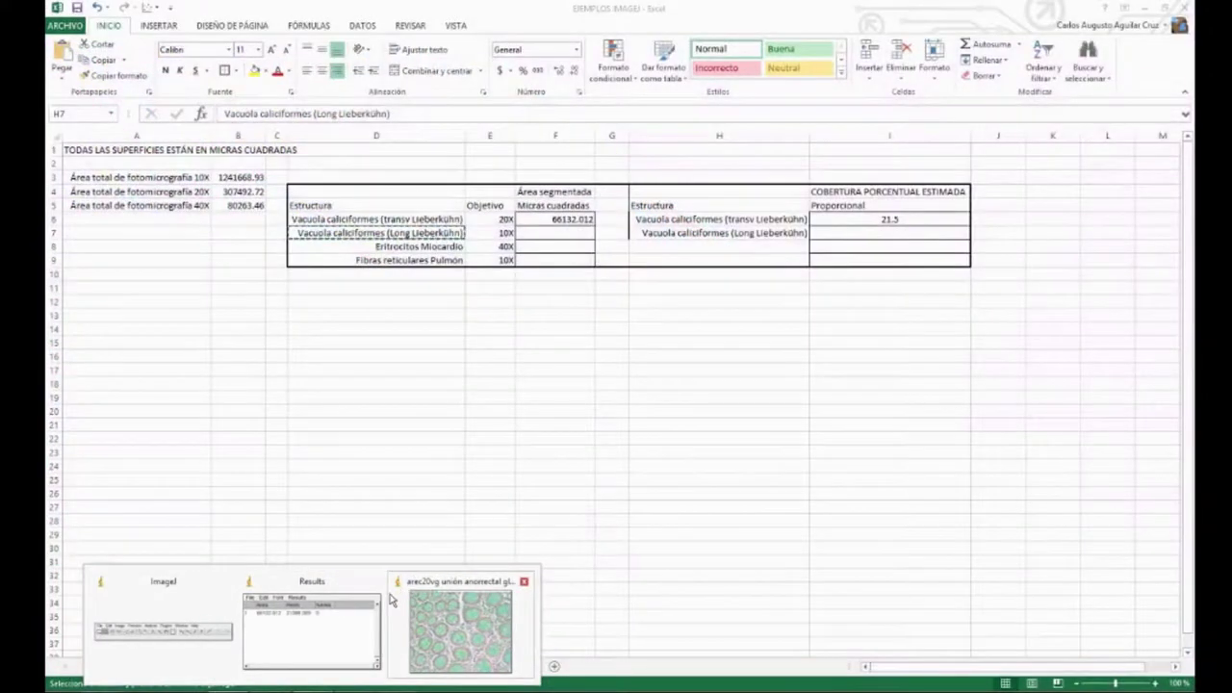
left_click(386, 592)
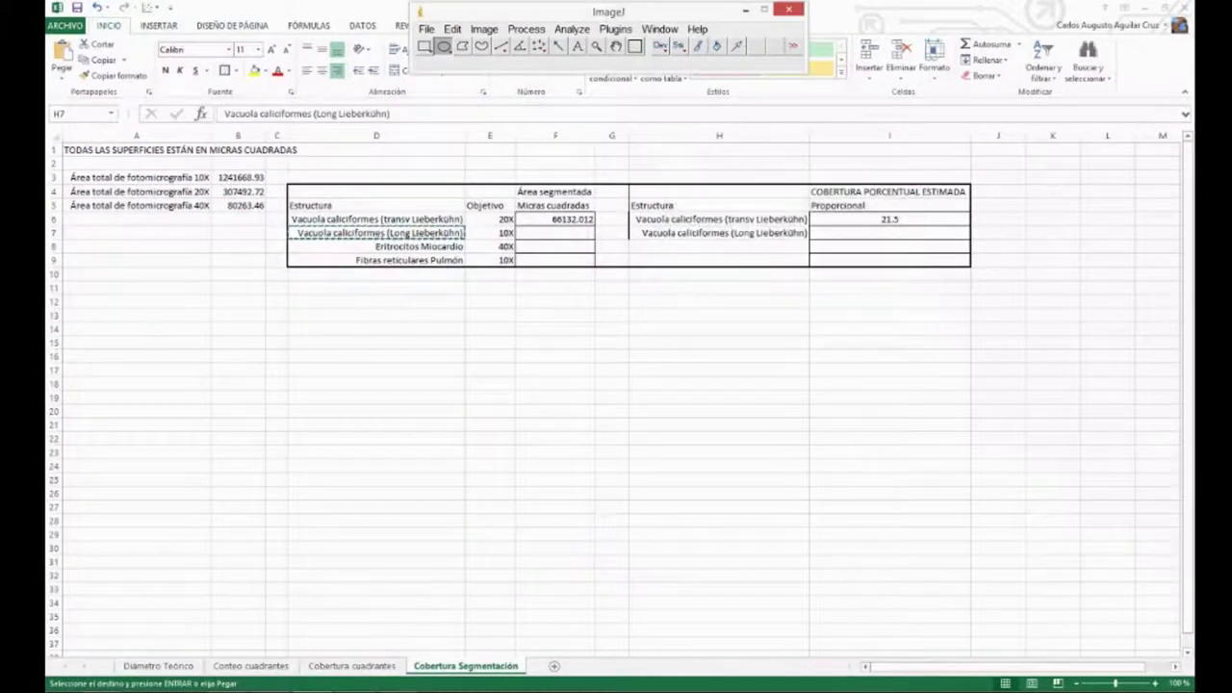
mouse_move(313, 685)
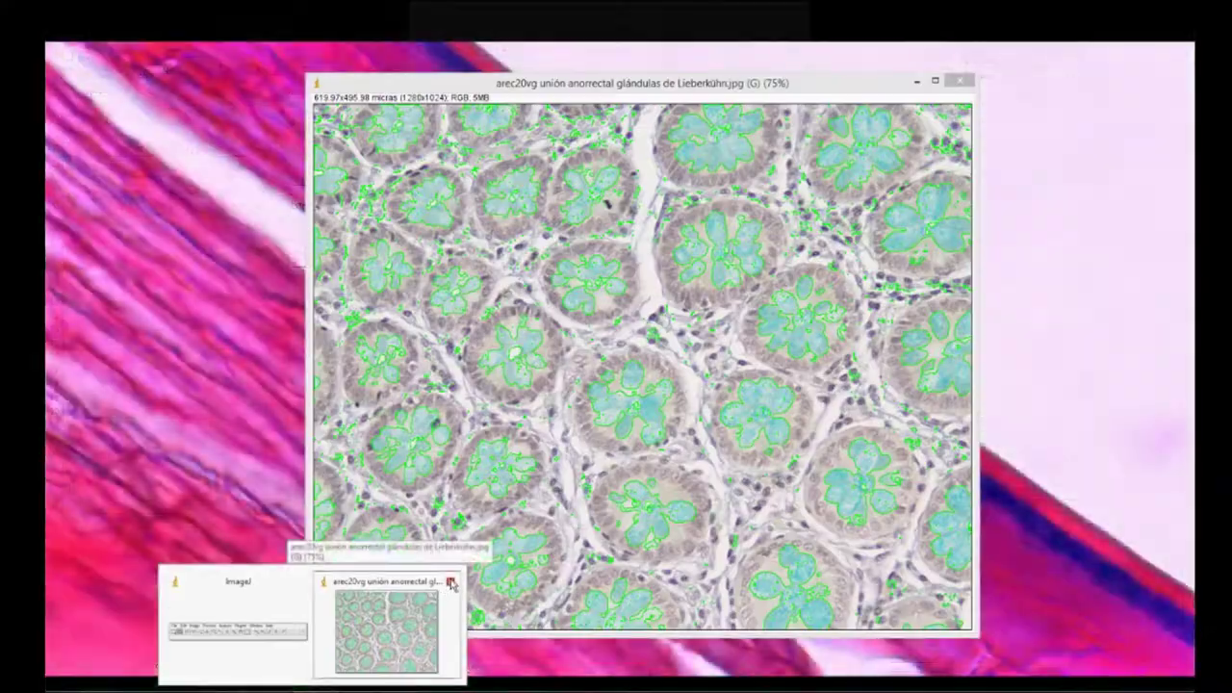
left_click(450, 581)
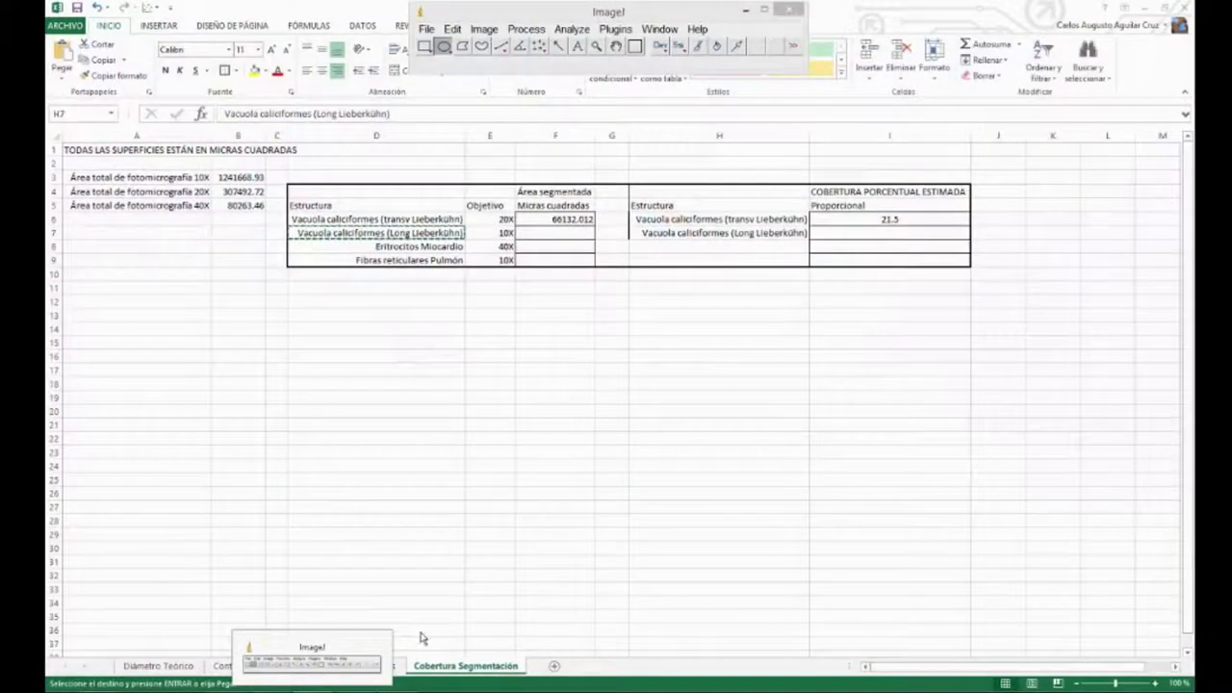
left_click(351, 645)
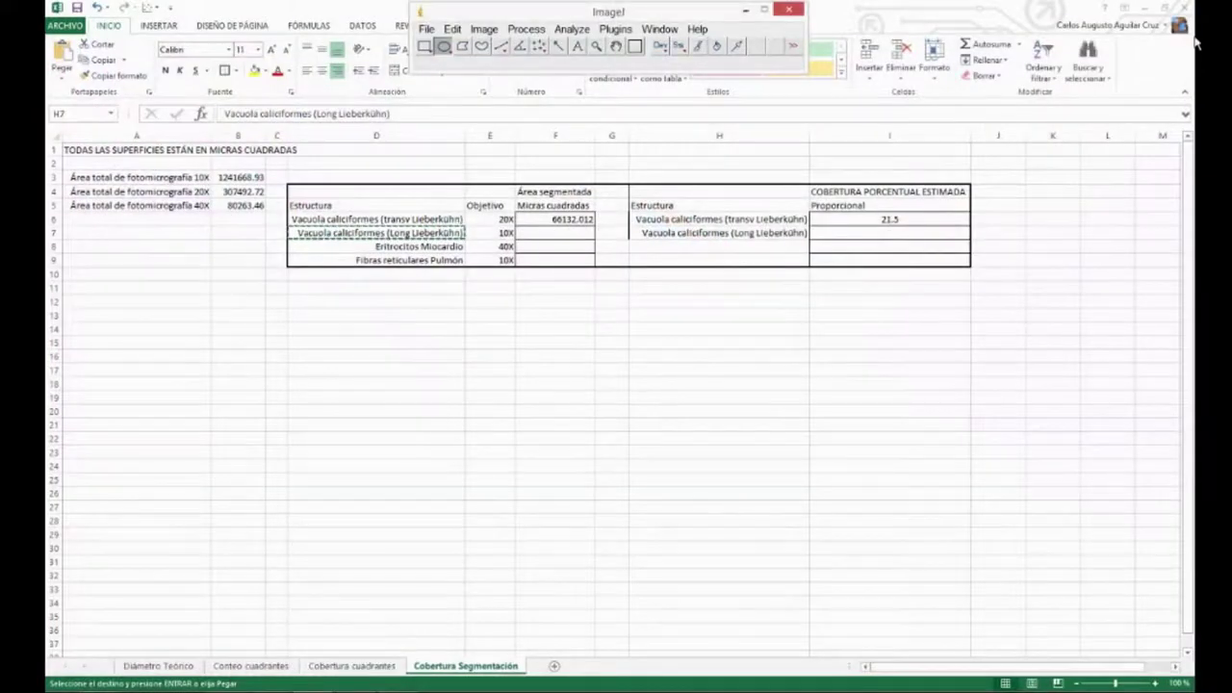
- Minimize Excel, open the practice image "arec10vg unión anorrectal Cripta de Lieberkühn.jpg" in ImageJ and enlarge it to 75%
left_click(1145, 7)
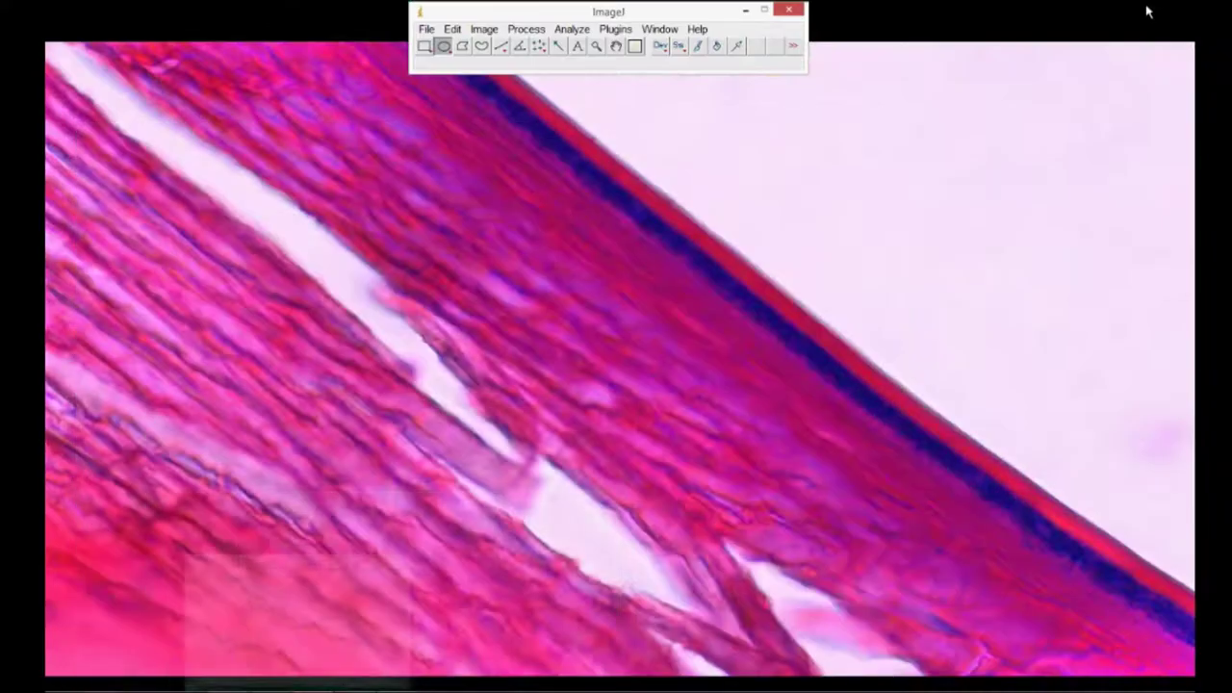
left_click(424, 31)
left_click(438, 61)
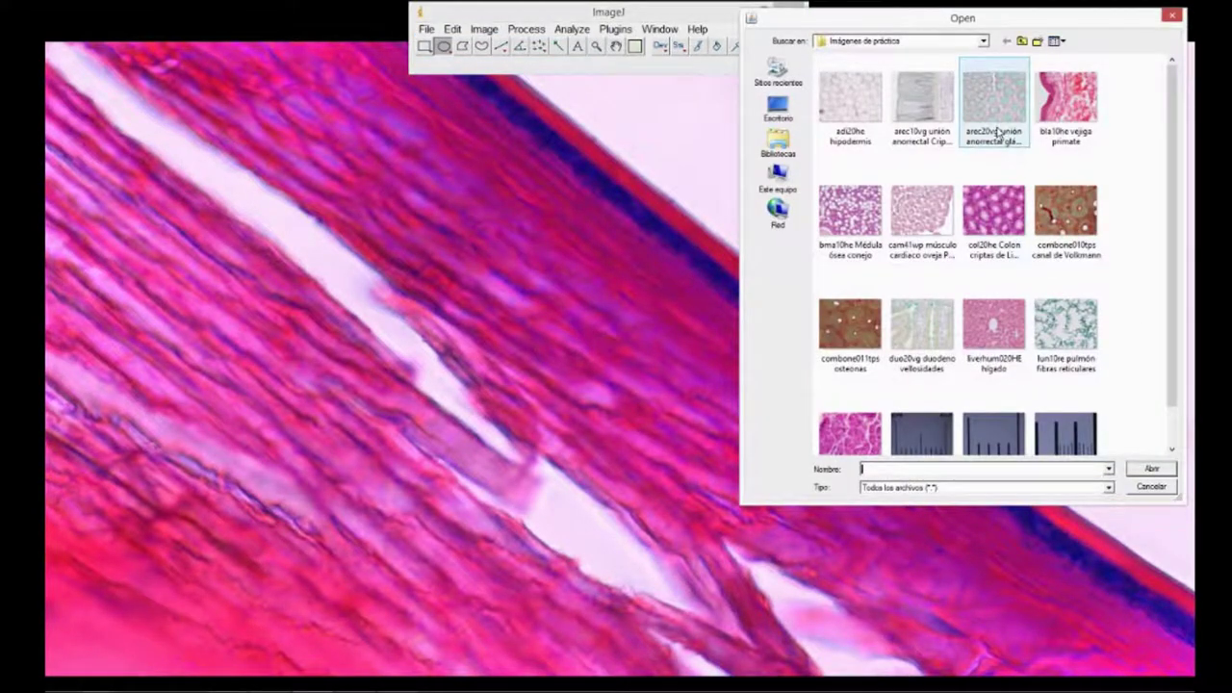
double_click(916, 119)
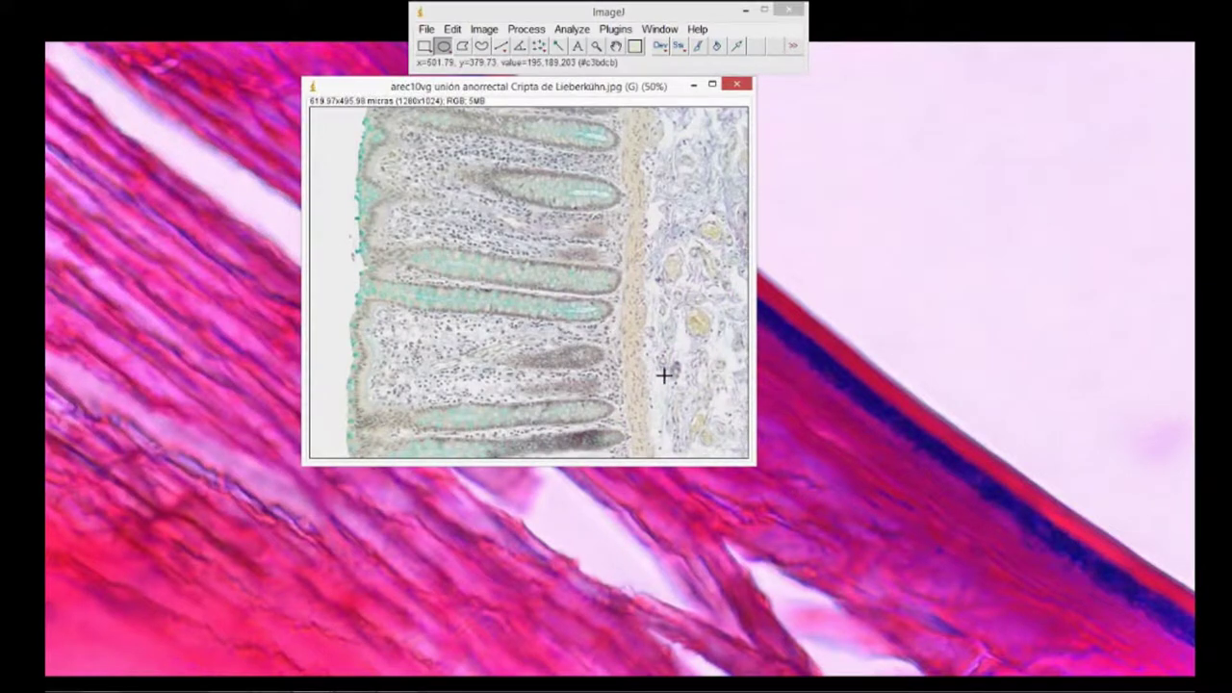
key("plus")
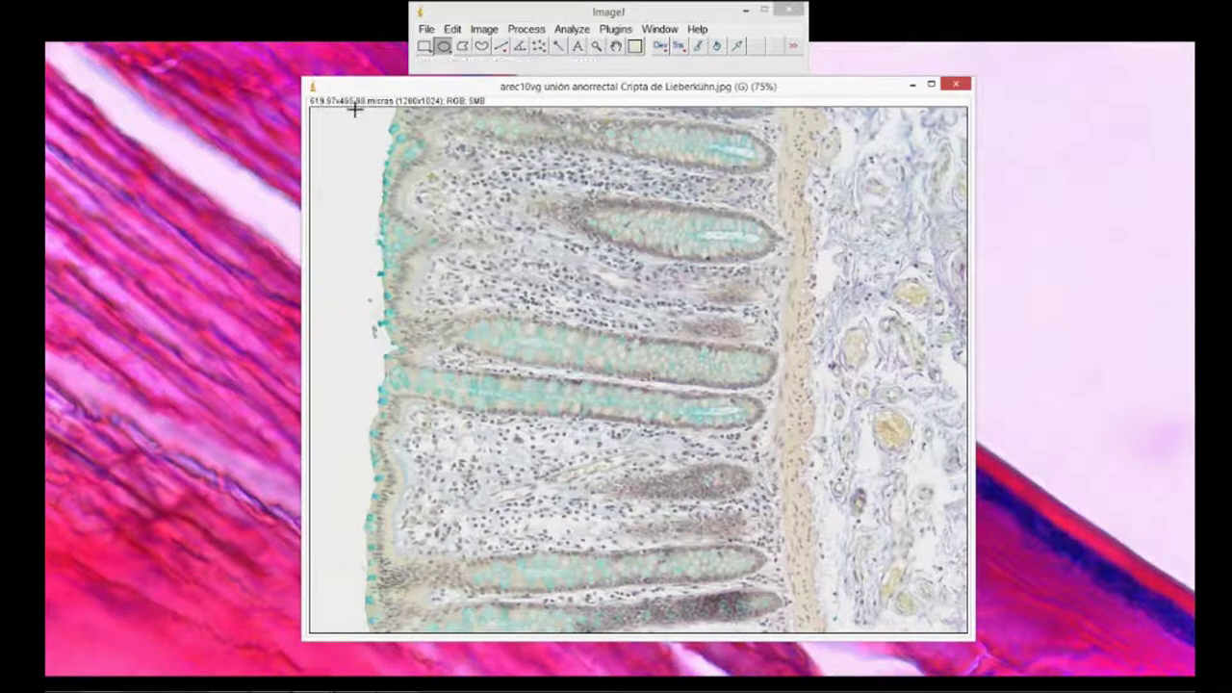
- Remove the existing 20X scale from the image with Set Scale, keeping the Global option on
left_click(530, 31)
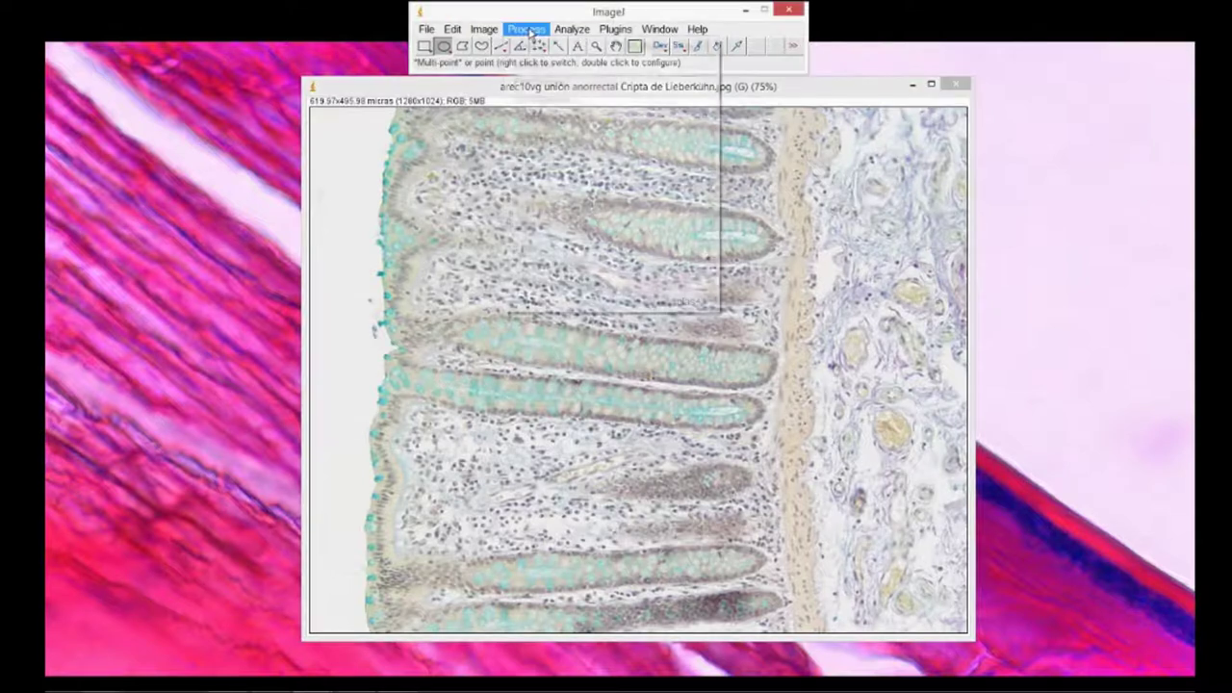
mouse_move(574, 31)
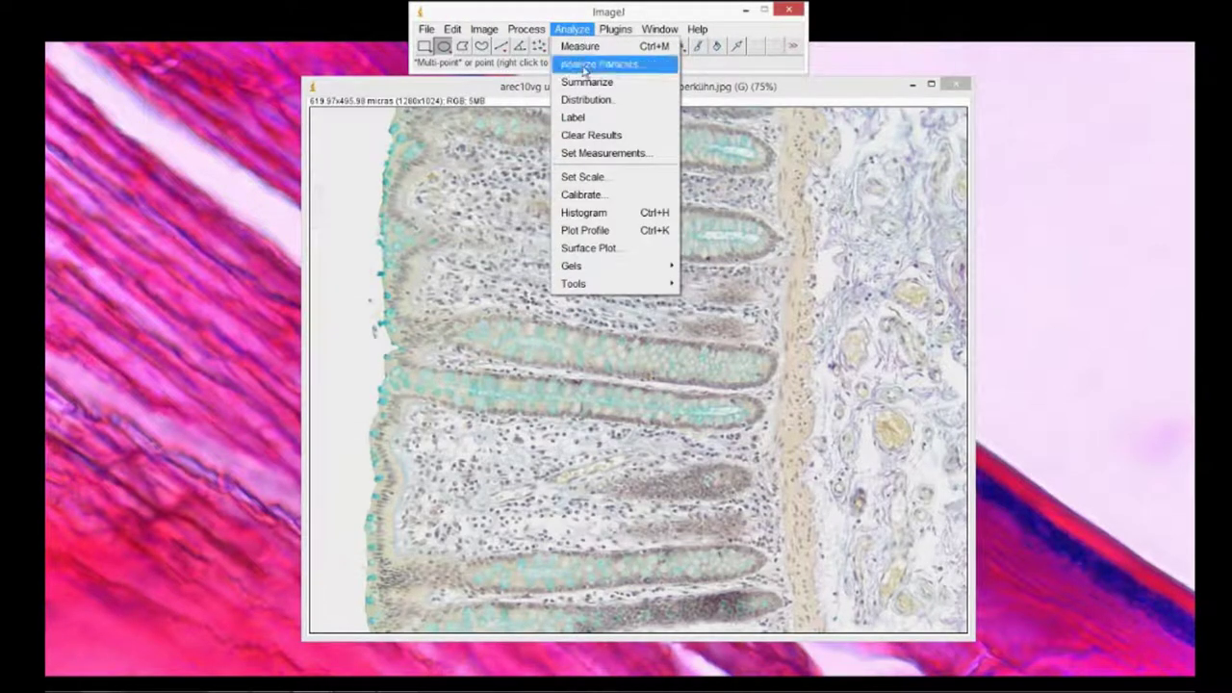
left_click(615, 176)
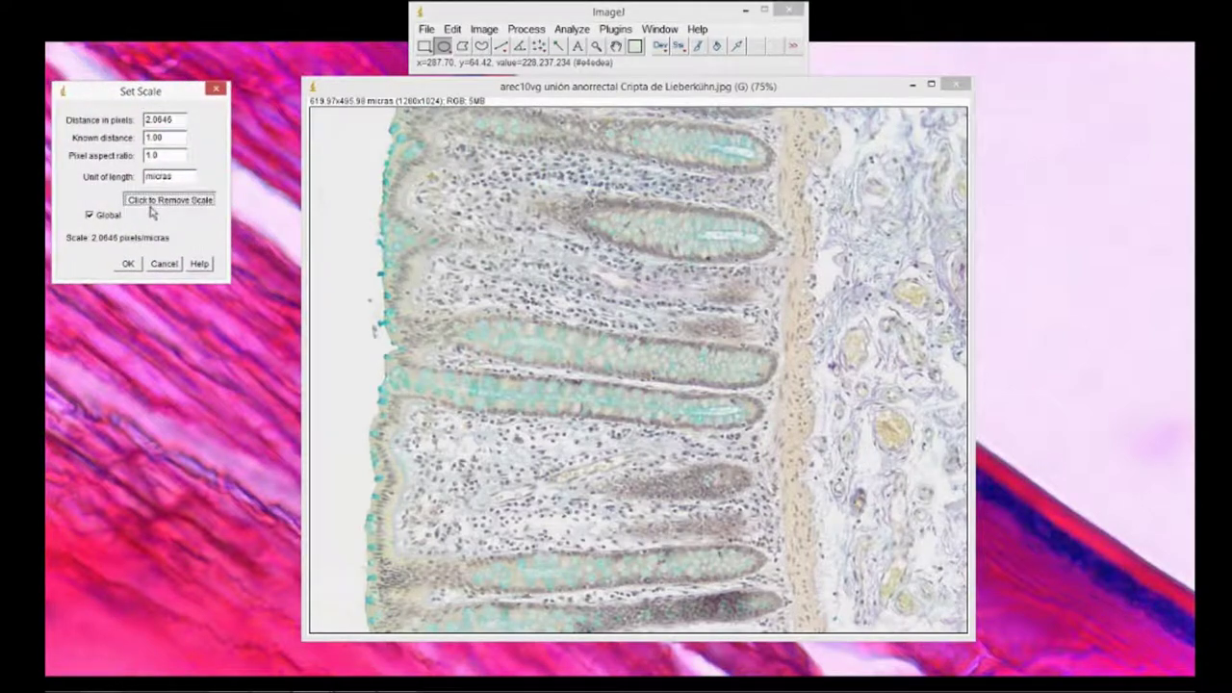
left_click(163, 204)
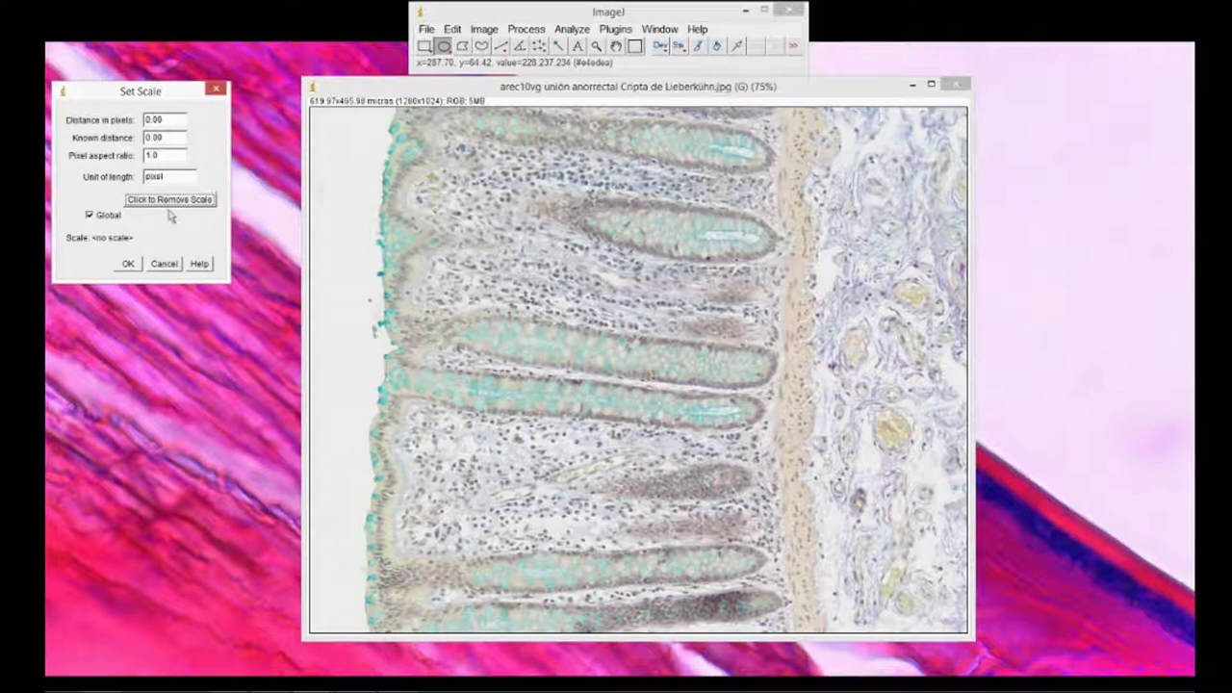
left_click(128, 265)
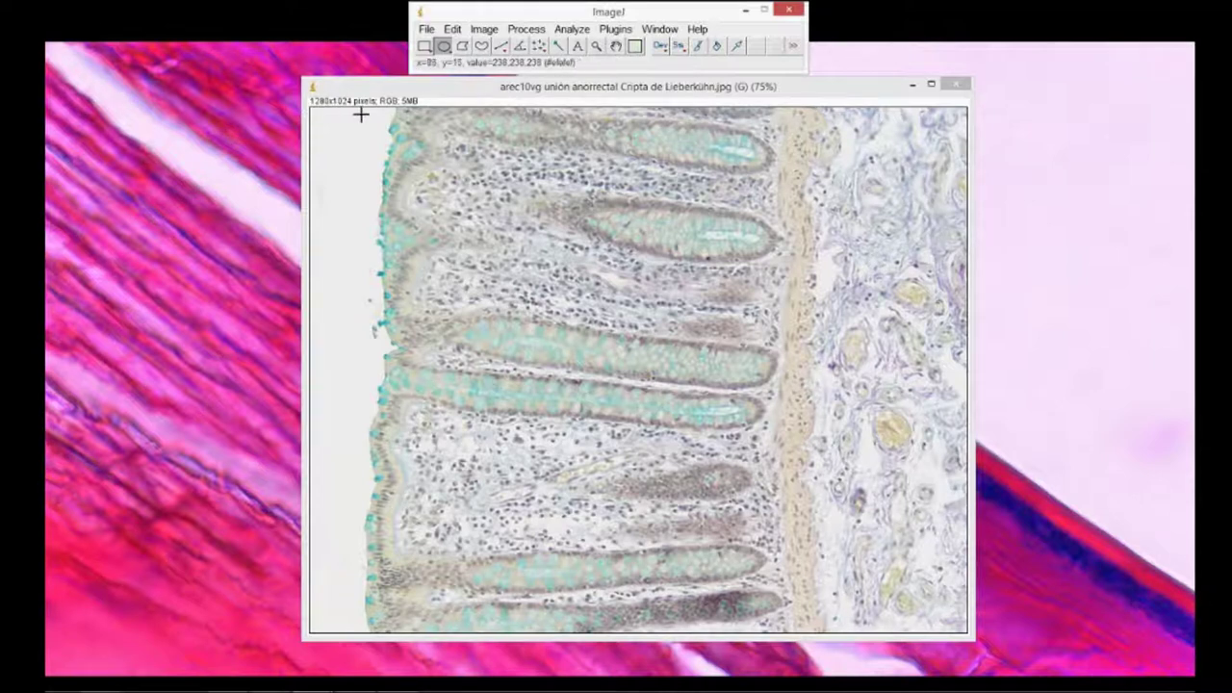
- Set the global 10X scale to 1027.431 pixels for a known distance of 1000 with micras as the unit of length
left_click(573, 30)
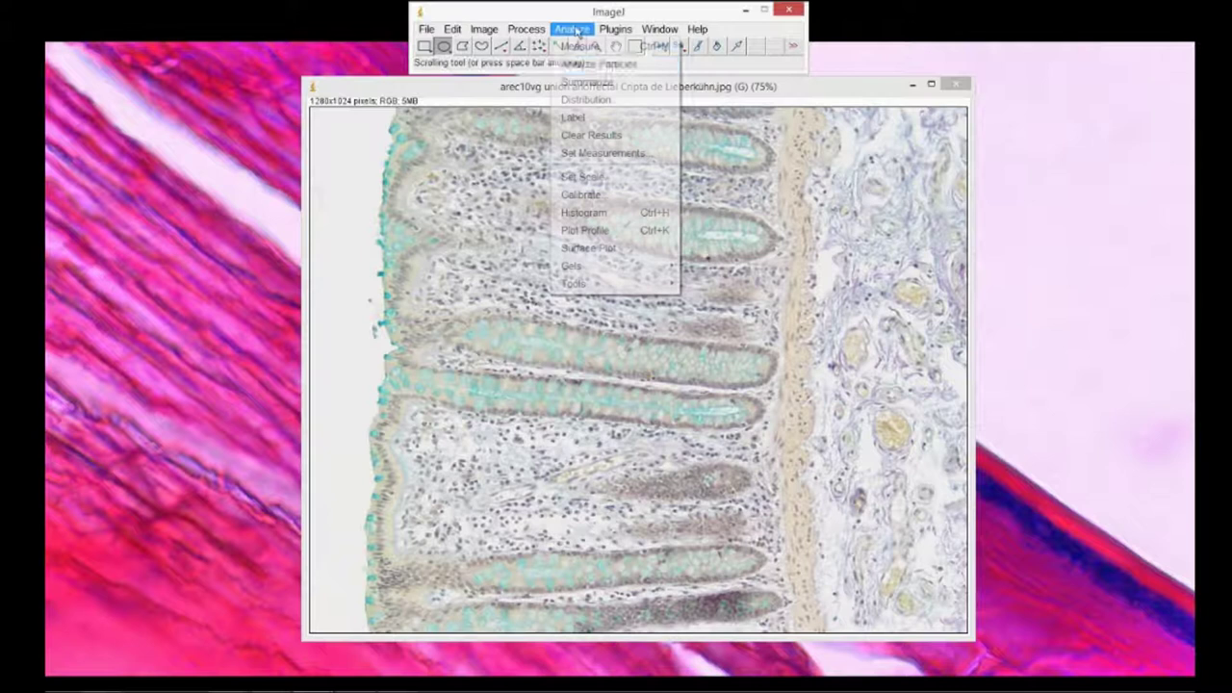
left_click(589, 177)
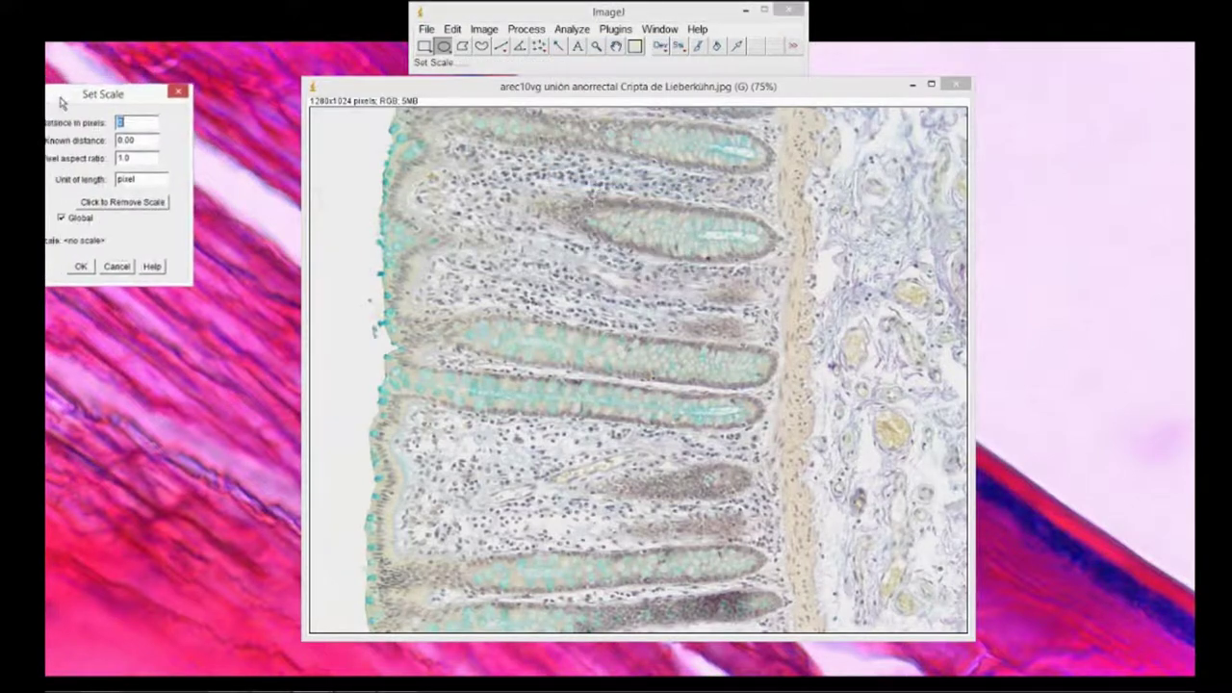
double_click(179, 126)
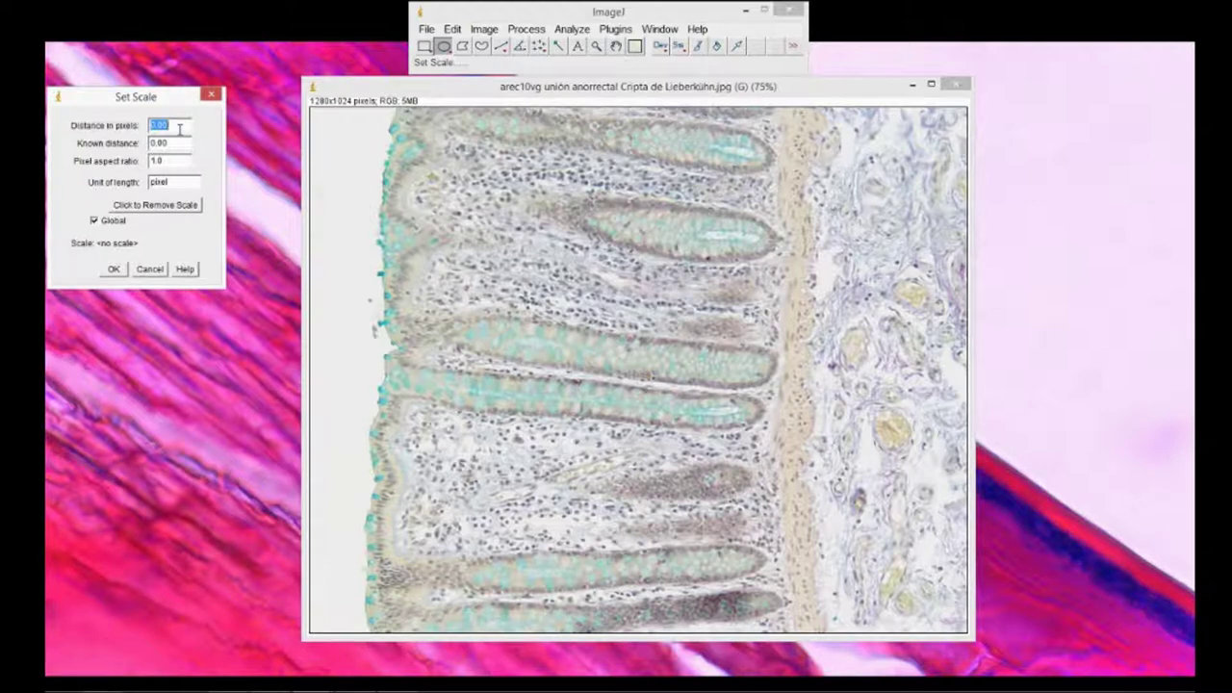
type("10")
key("Tab")
type("1000")
key("Tab")
key("Tab")
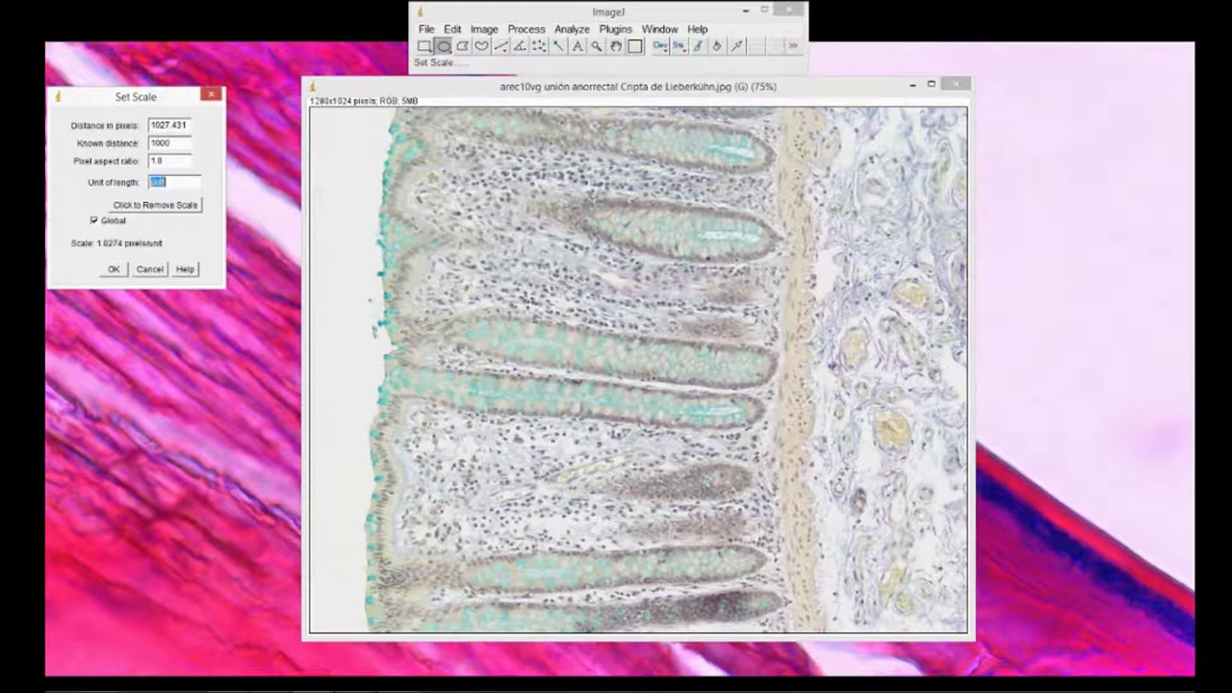
type("micras")
key("Tab")
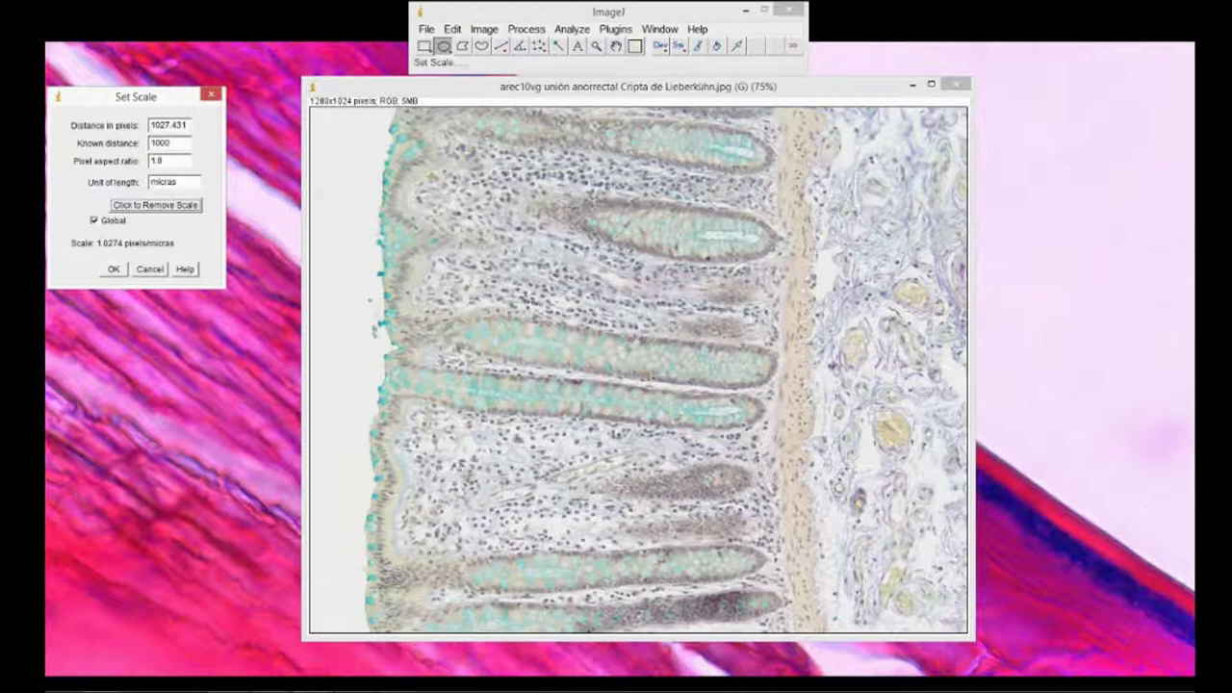
left_click(110, 270)
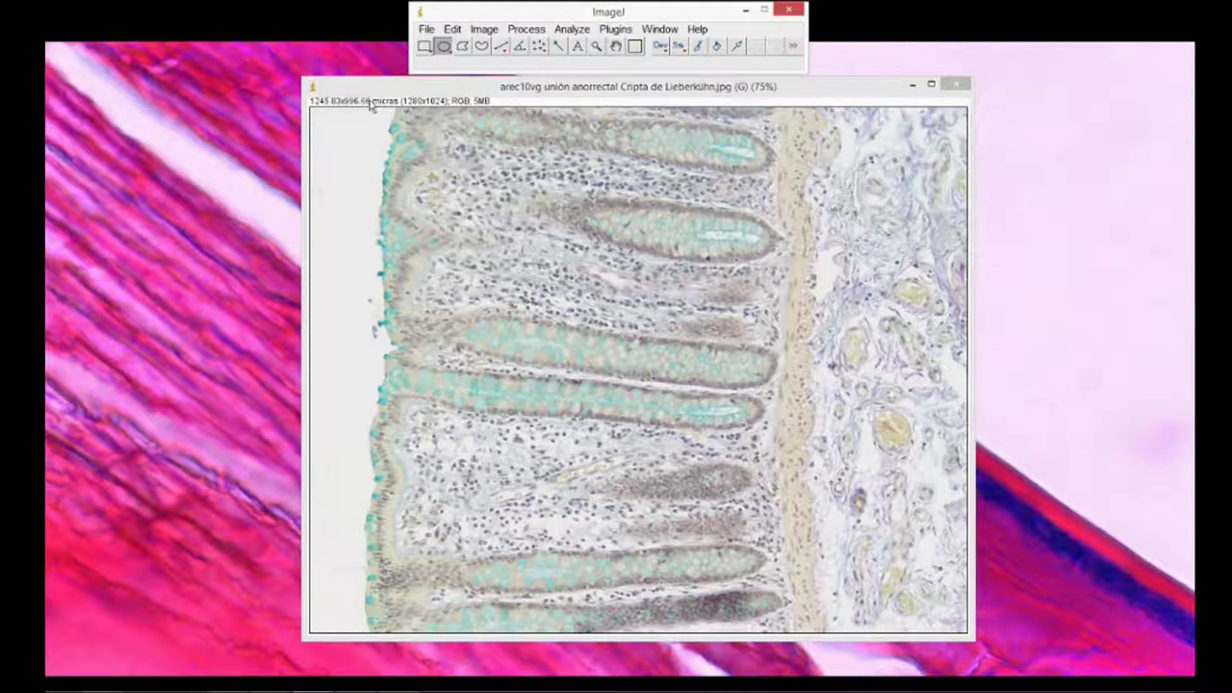
- Start a Color Threshold on the crypt image and limit the hue range to 110–141
left_click(527, 29)
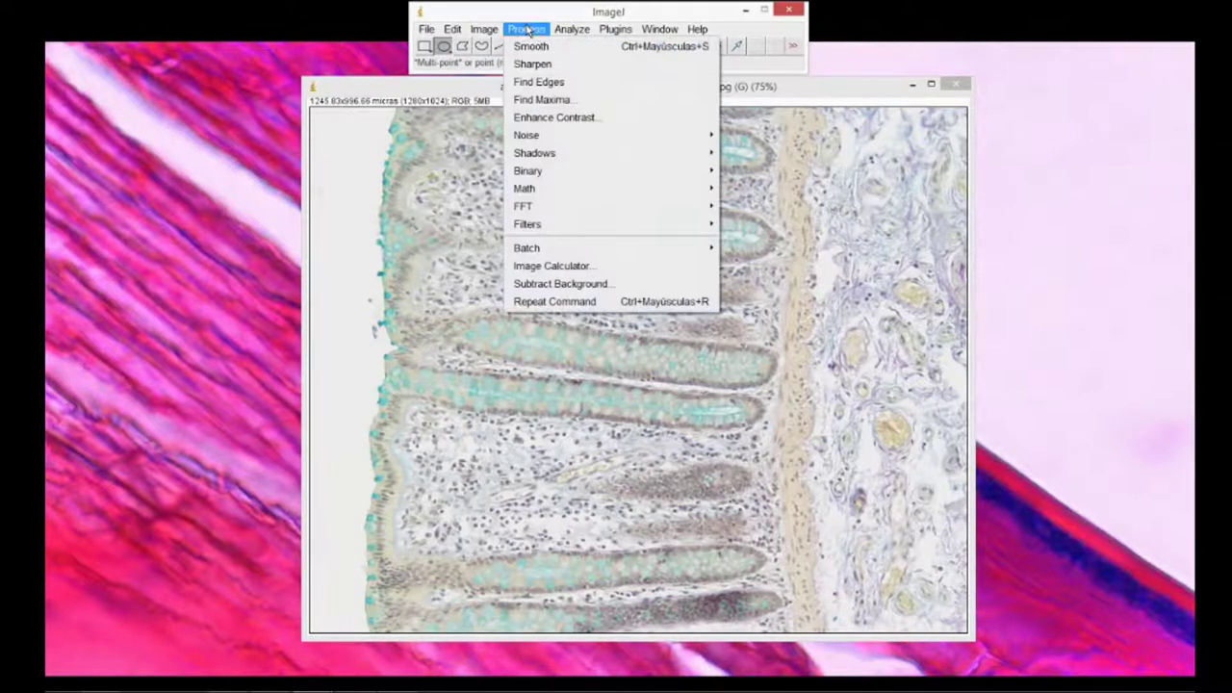
mouse_move(488, 30)
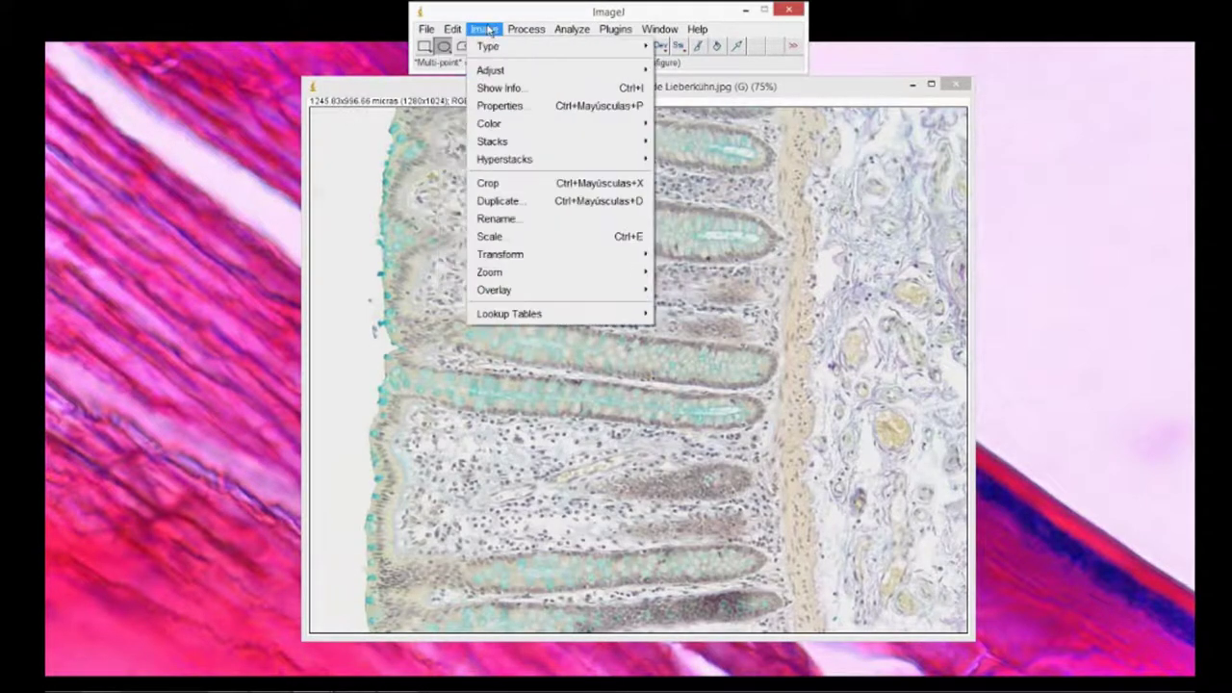
mouse_move(490, 74)
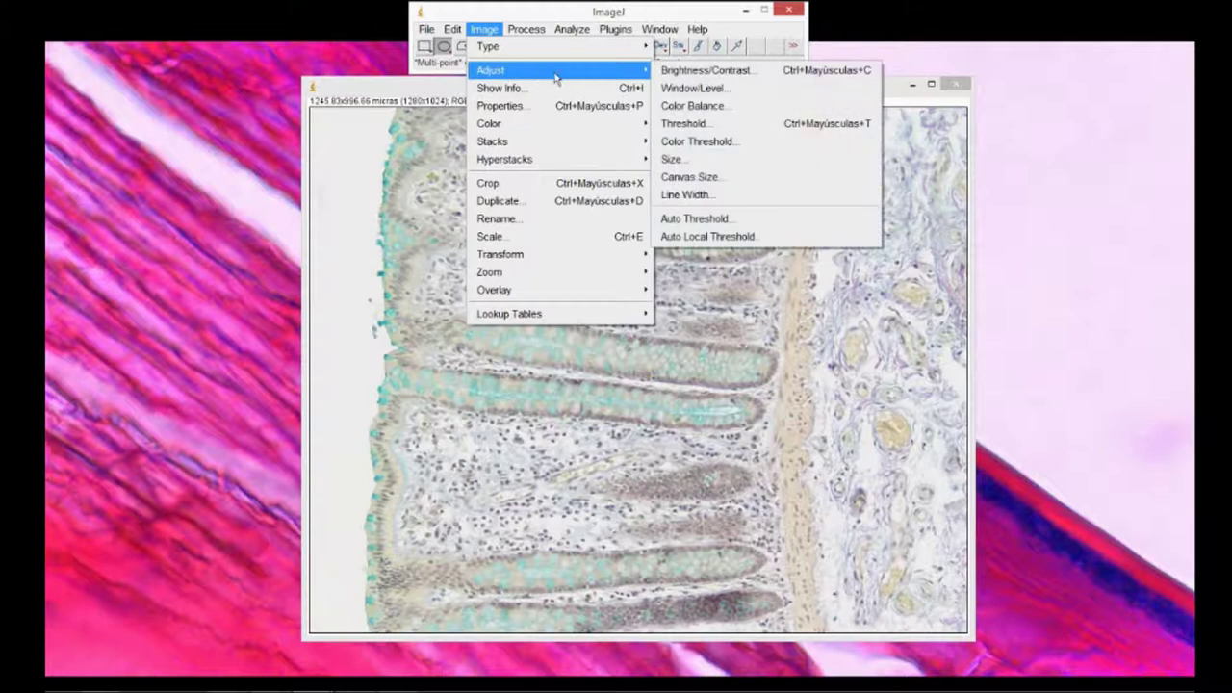
left_click(694, 145)
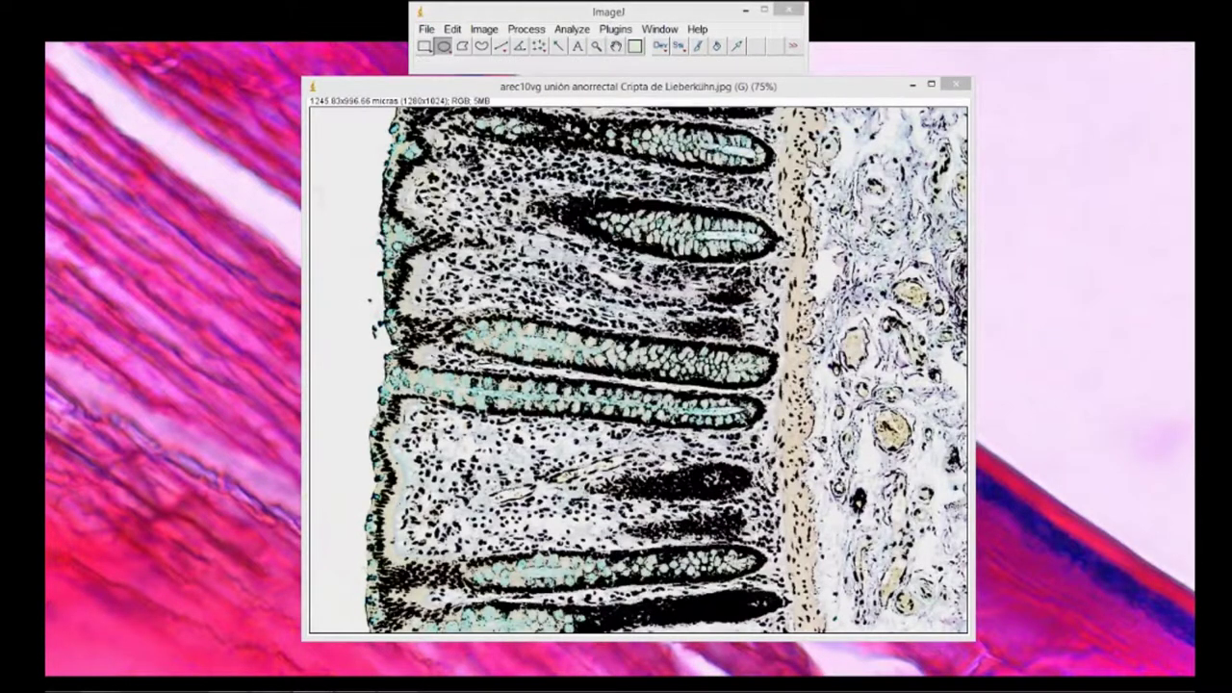
left_click_drag(67, 40, 164, 100)
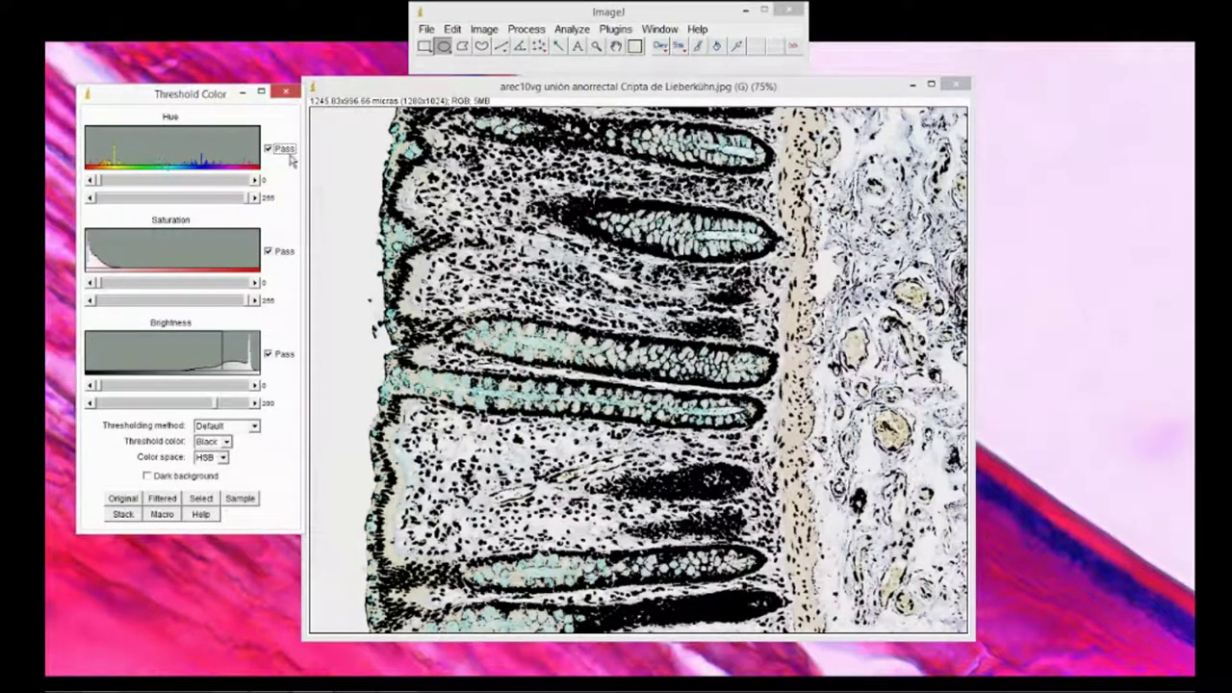
left_click_drag(101, 181, 163, 176)
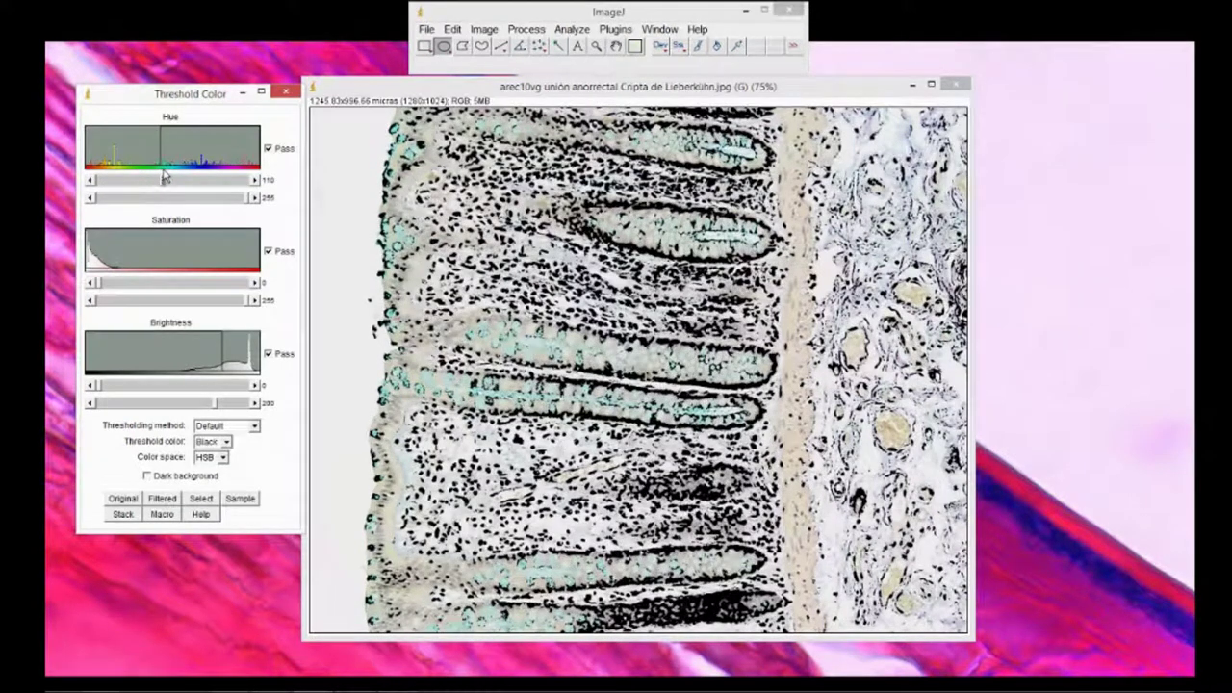
left_click_drag(248, 199, 183, 198)
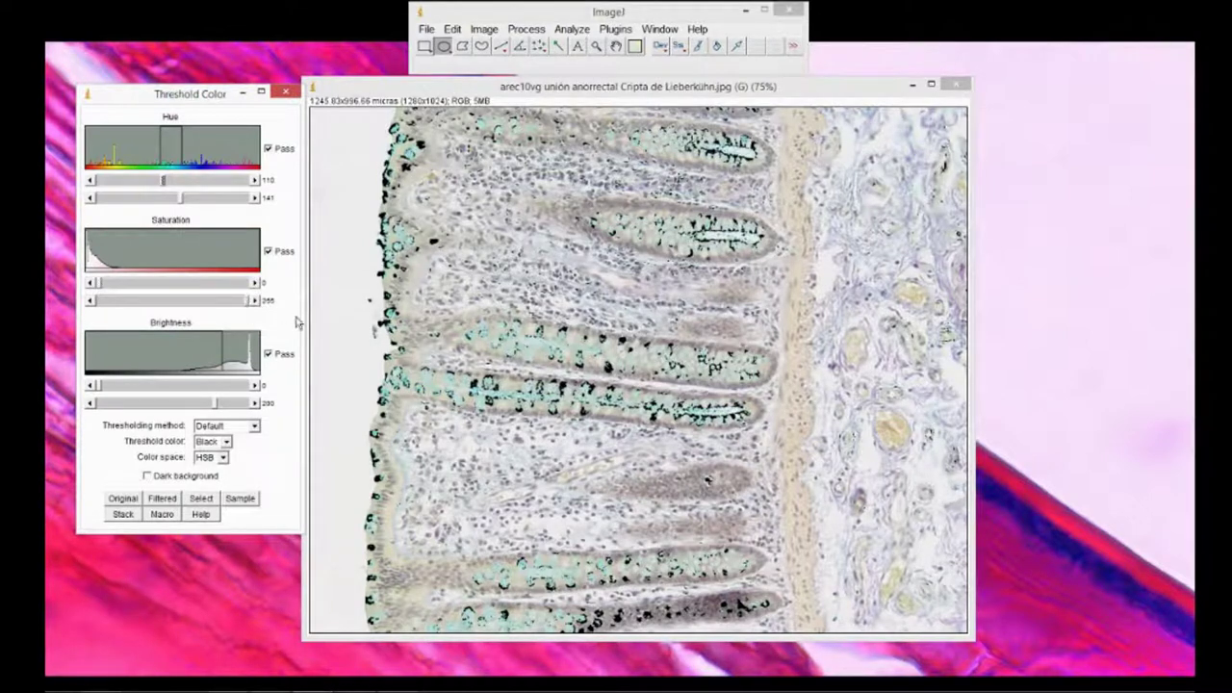
- Raise the colour threshold's upper brightness limit to 223, keeping the lower limit at 0
left_click_drag(216, 409, 227, 409)
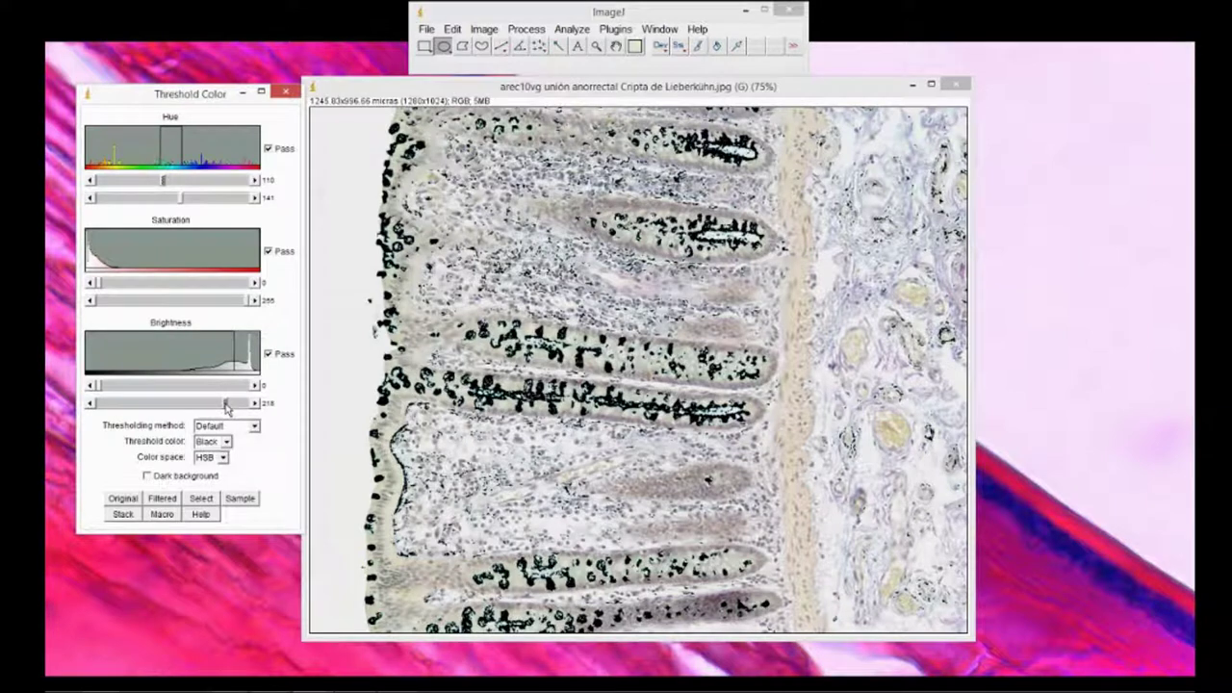
mouse_move(97, 386)
left_mouse_down()
mouse_move(162, 389)
mouse_move(91, 421)
left_mouse_up()
left_click_drag(228, 406, 228, 408)
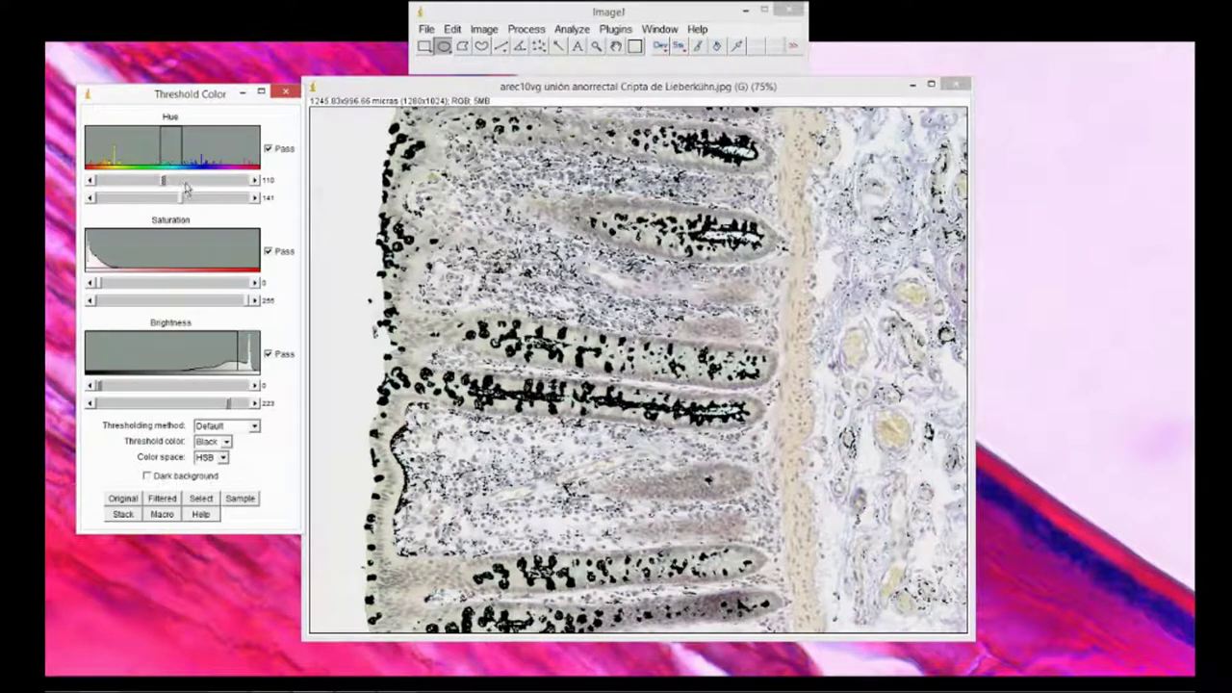
- Try narrowing the hue range to 118–135 and raising the upper brightness limit to 237 for the crypt image
left_click_drag(182, 203, 166, 185)
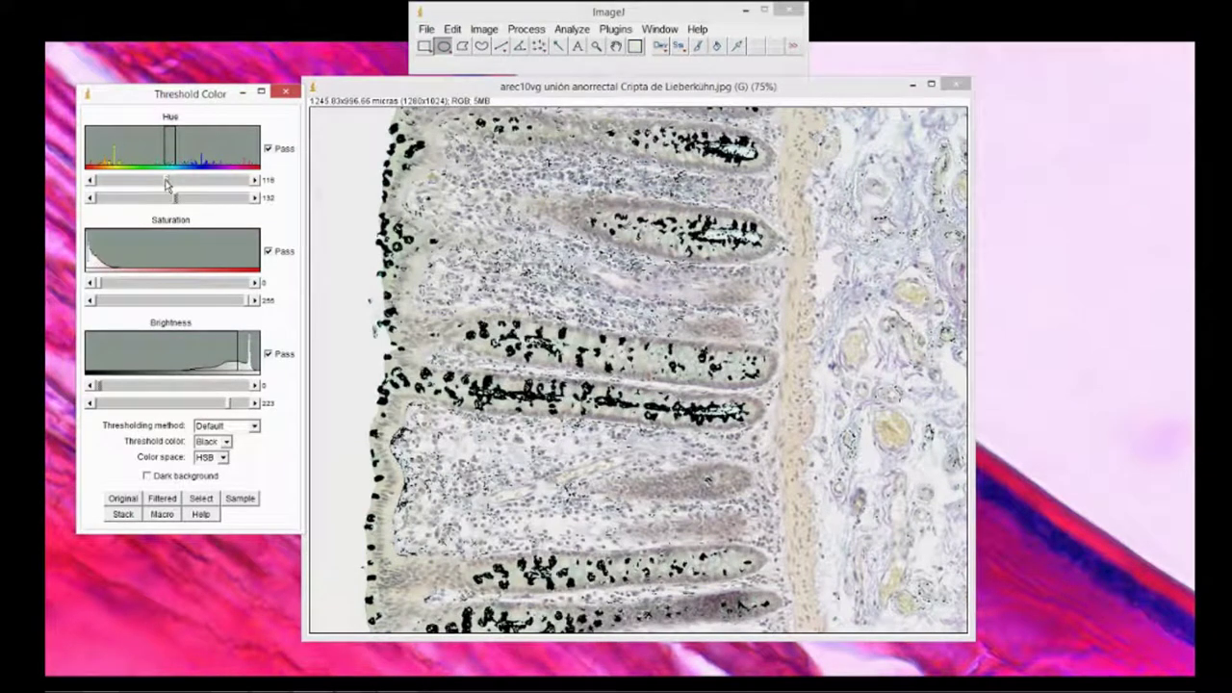
left_click_drag(231, 407, 243, 403)
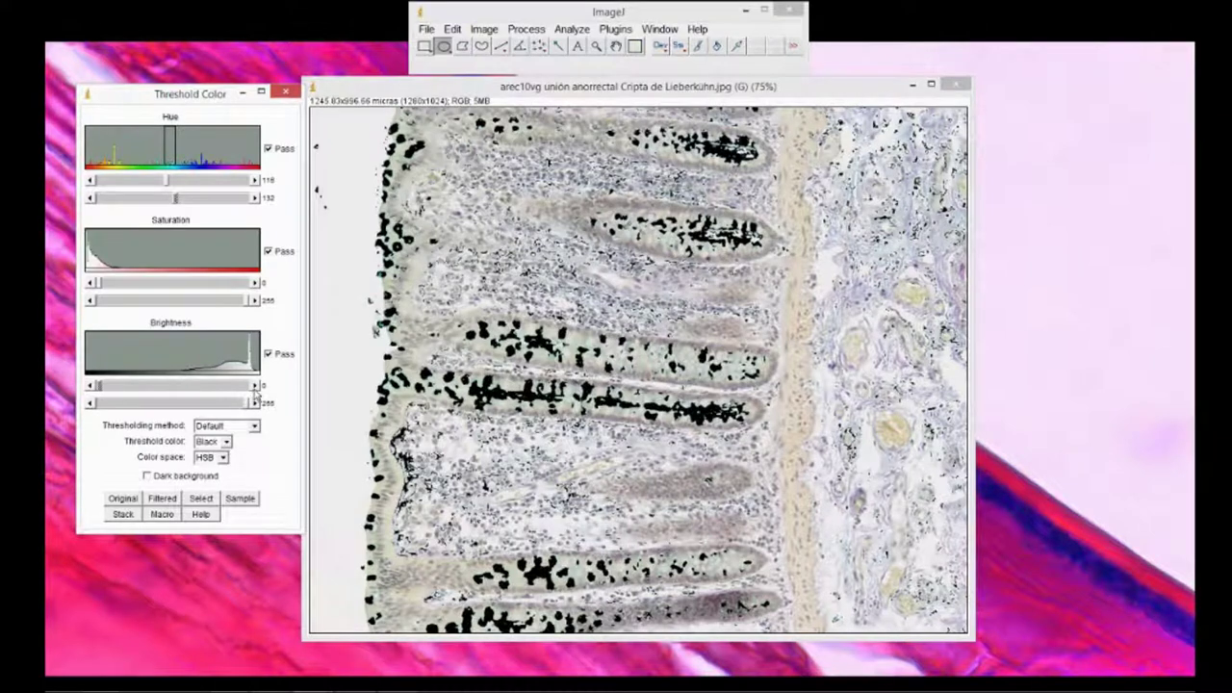
left_click_drag(255, 397, 241, 403)
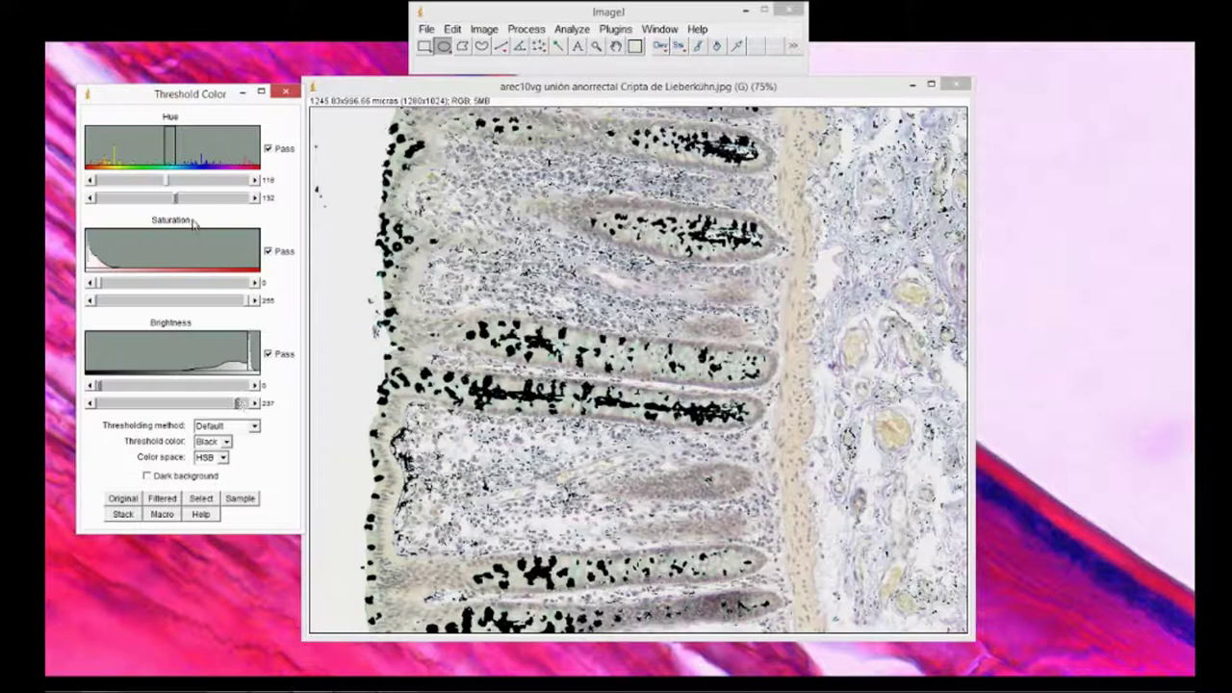
left_click(256, 199)
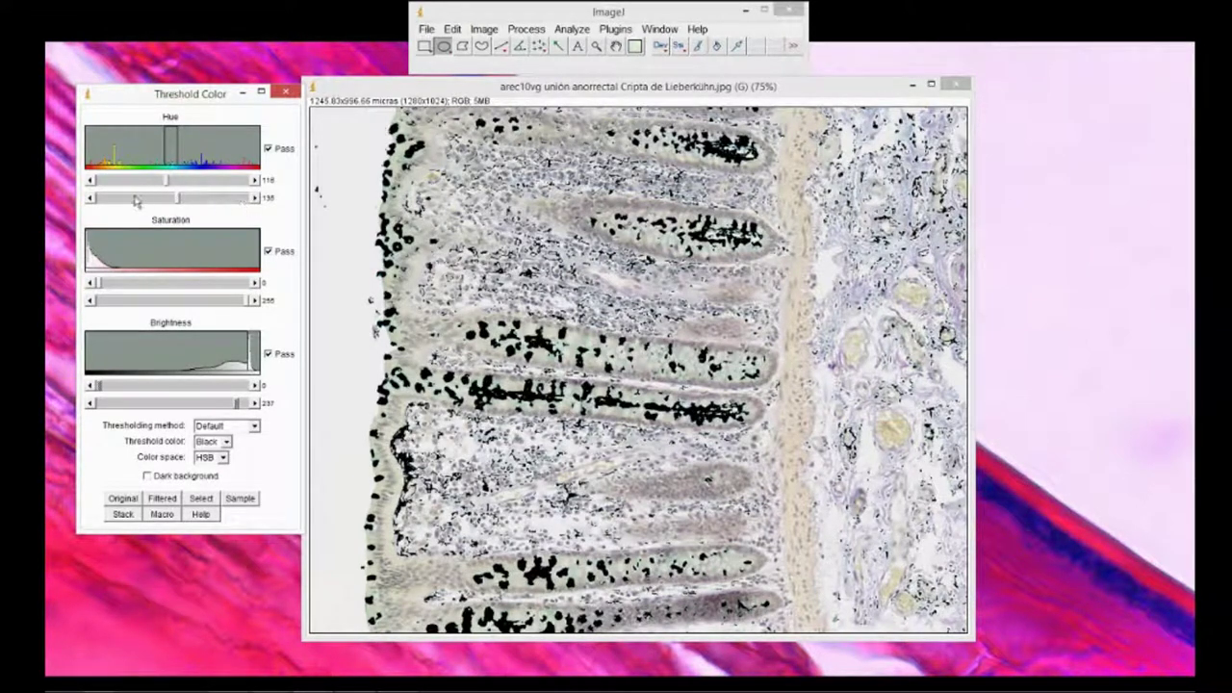
- Try shifting the colour threshold's hue range to 113–127
left_click(92, 199)
left_click(91, 199)
left_click(91, 199)
left_click(91, 199)
left_click(92, 200)
left_click(91, 180)
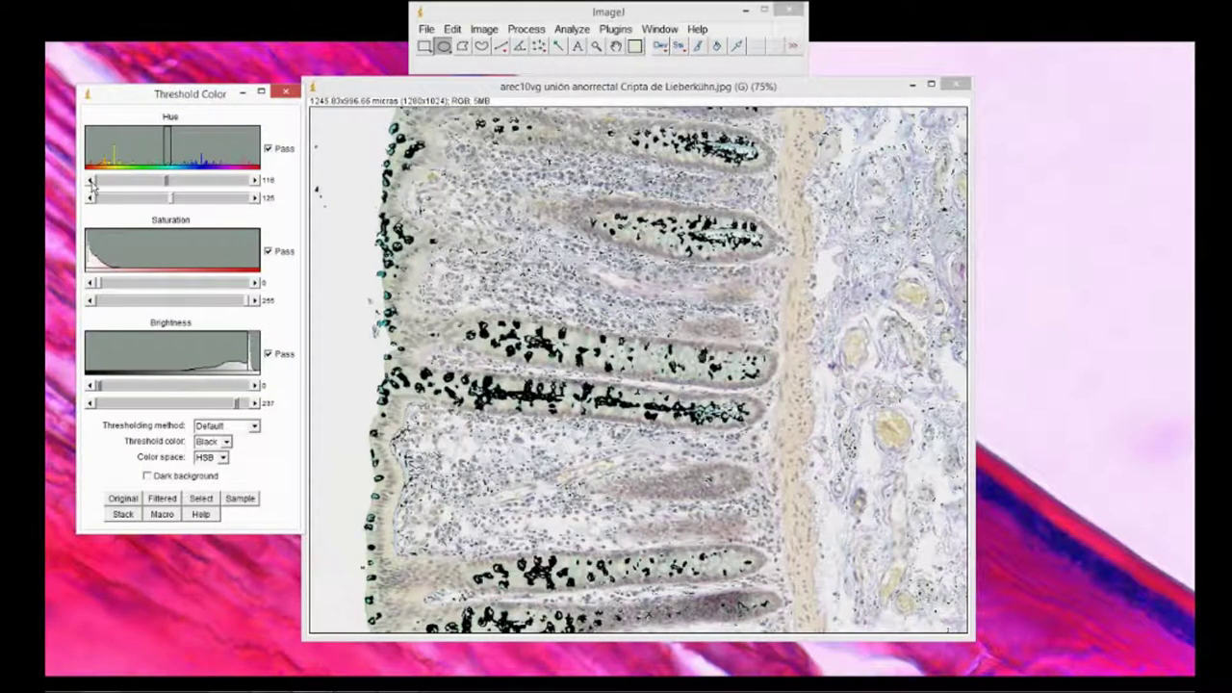
left_click(92, 180)
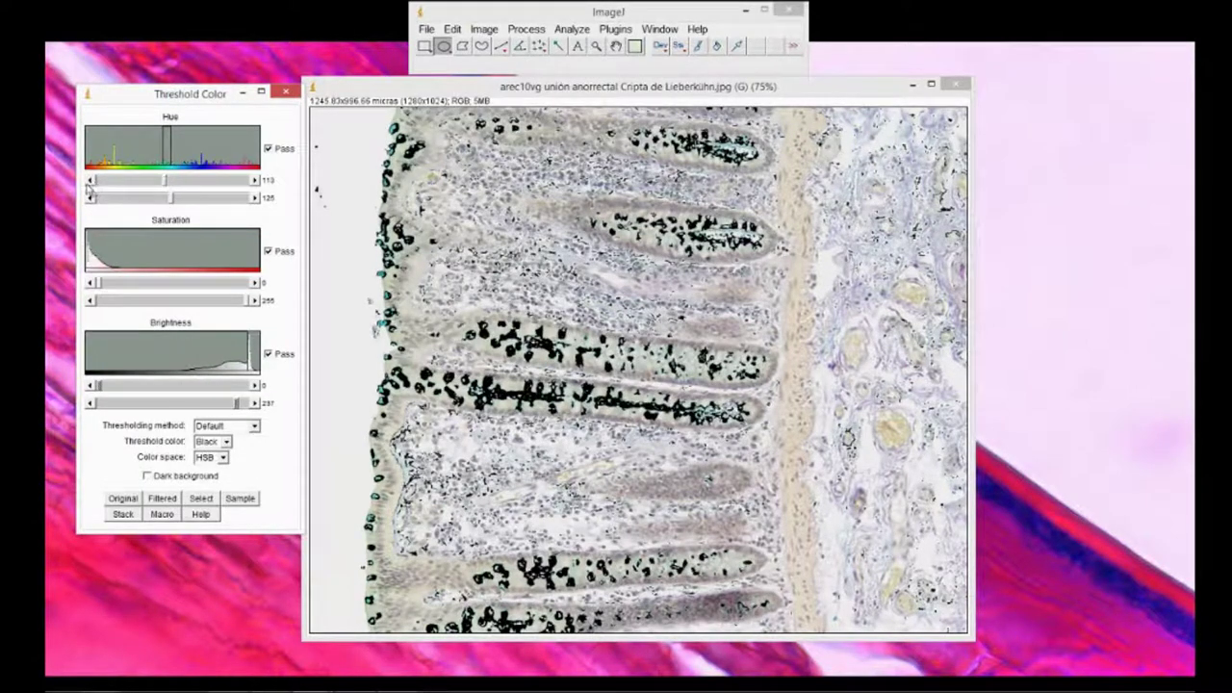
left_click(255, 197)
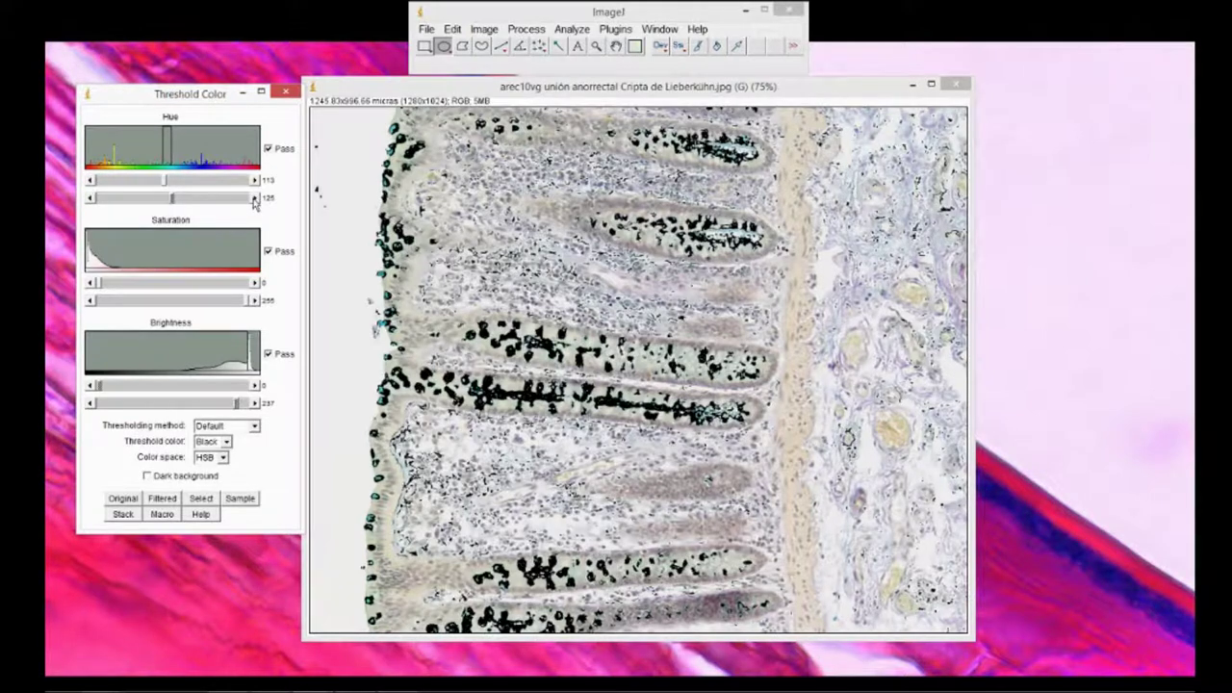
left_click(255, 197)
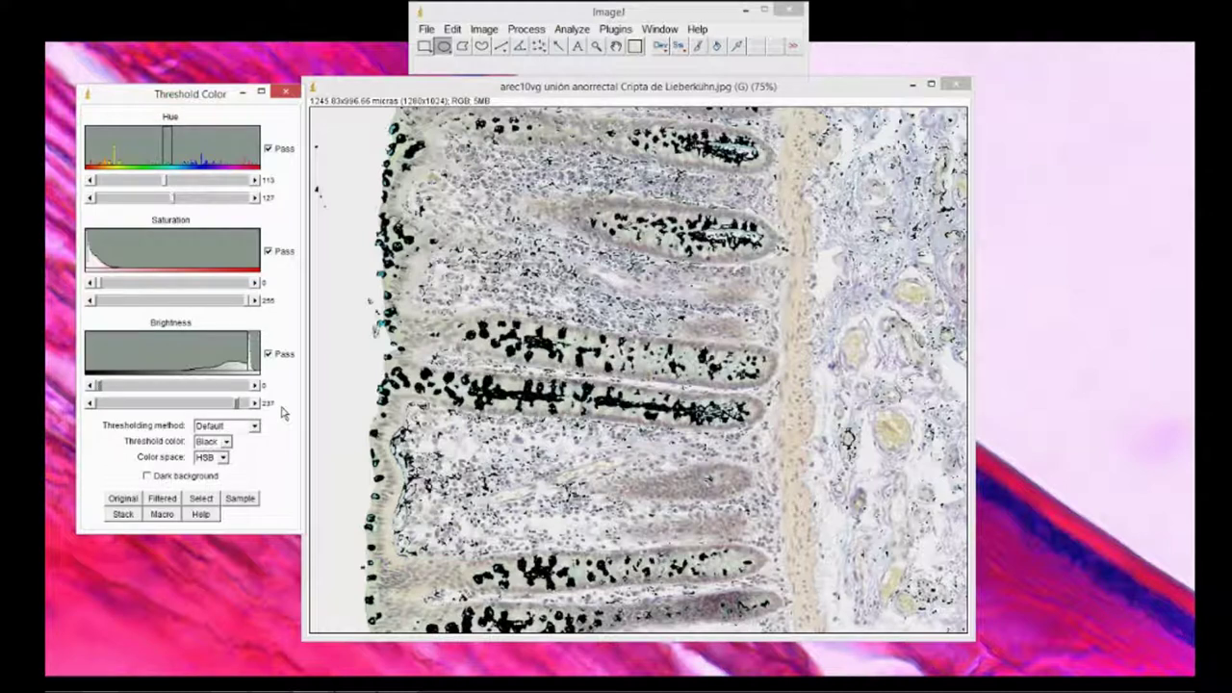
- Fine-tune the colour threshold's upper brightness limit to 234
left_click(91, 403)
left_click(92, 403)
left_click(91, 404)
left_click(91, 404)
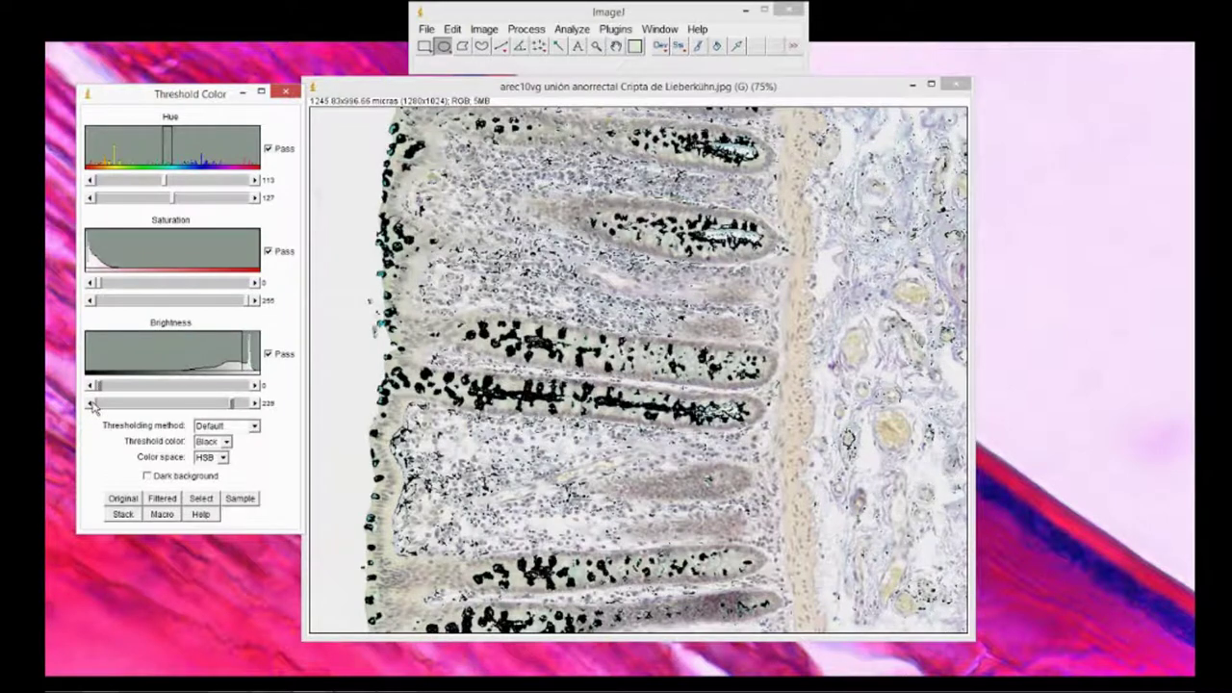
left_click(256, 403)
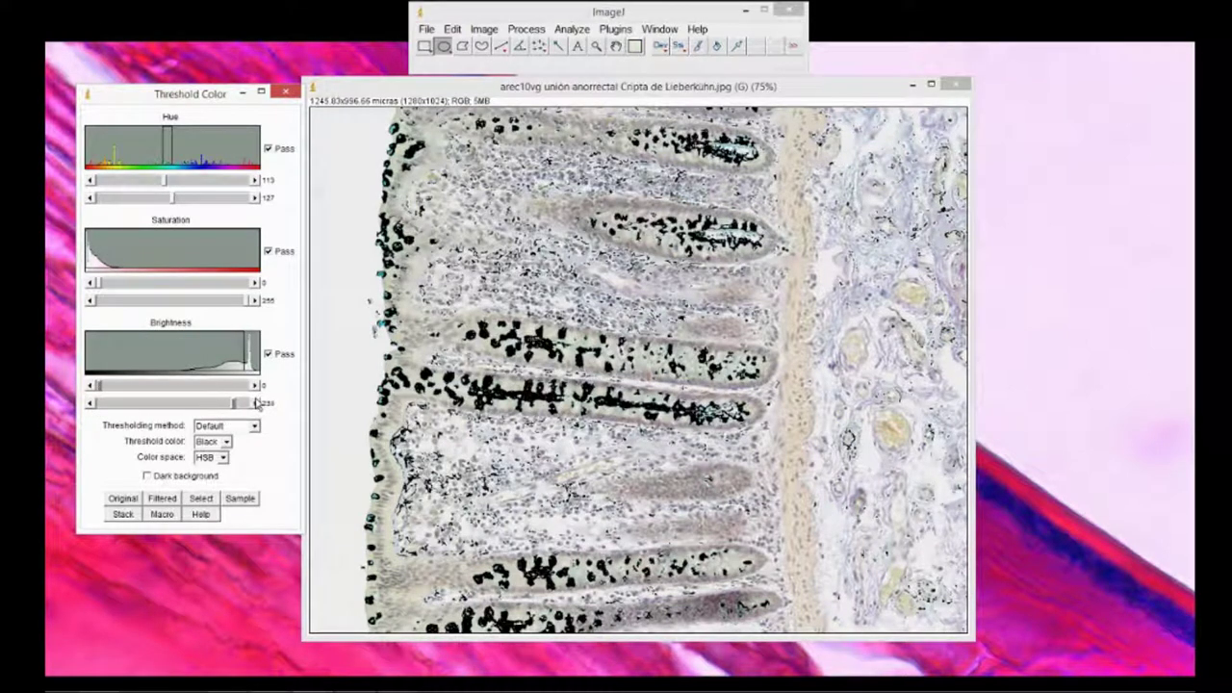
- Adjust the hue range to 118–138 so the threshold captures the goblet cell vacuoles
left_click_drag(174, 198, 178, 199)
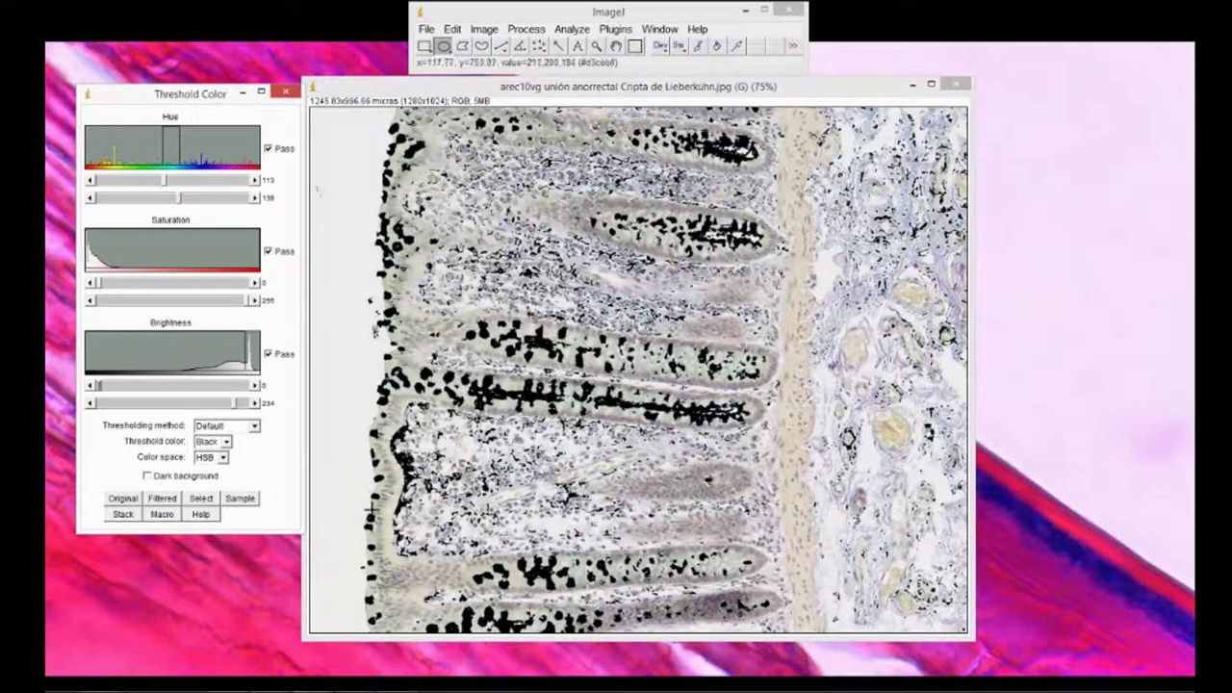
left_click_drag(165, 183, 168, 183)
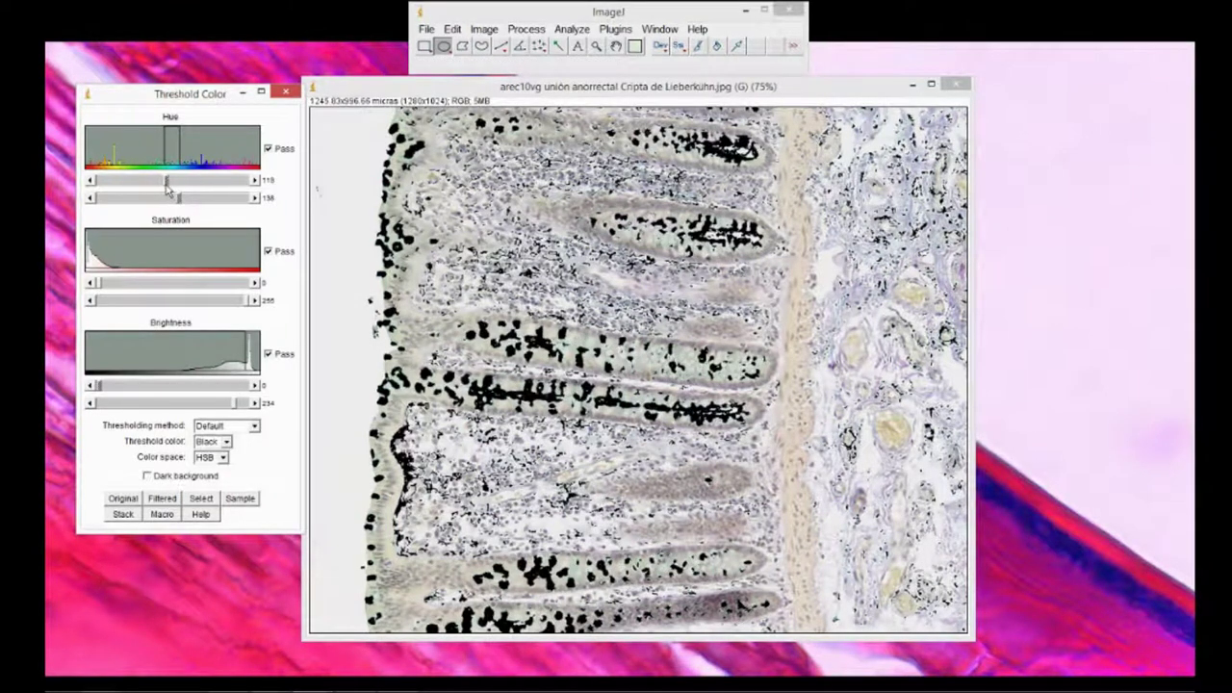
left_click(165, 183)
left_click(165, 183)
left_click(166, 183)
left_click(167, 183)
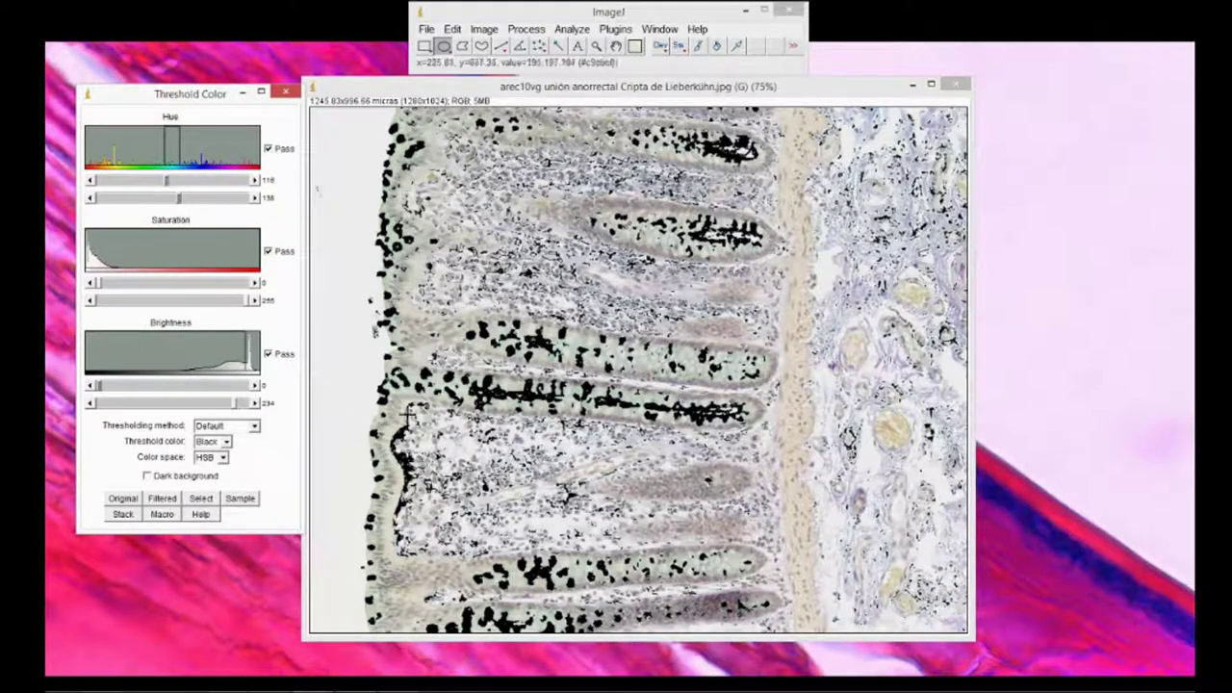
- Convert the thresholded regions of the crypt image into a selection and measure it
left_click(204, 501)
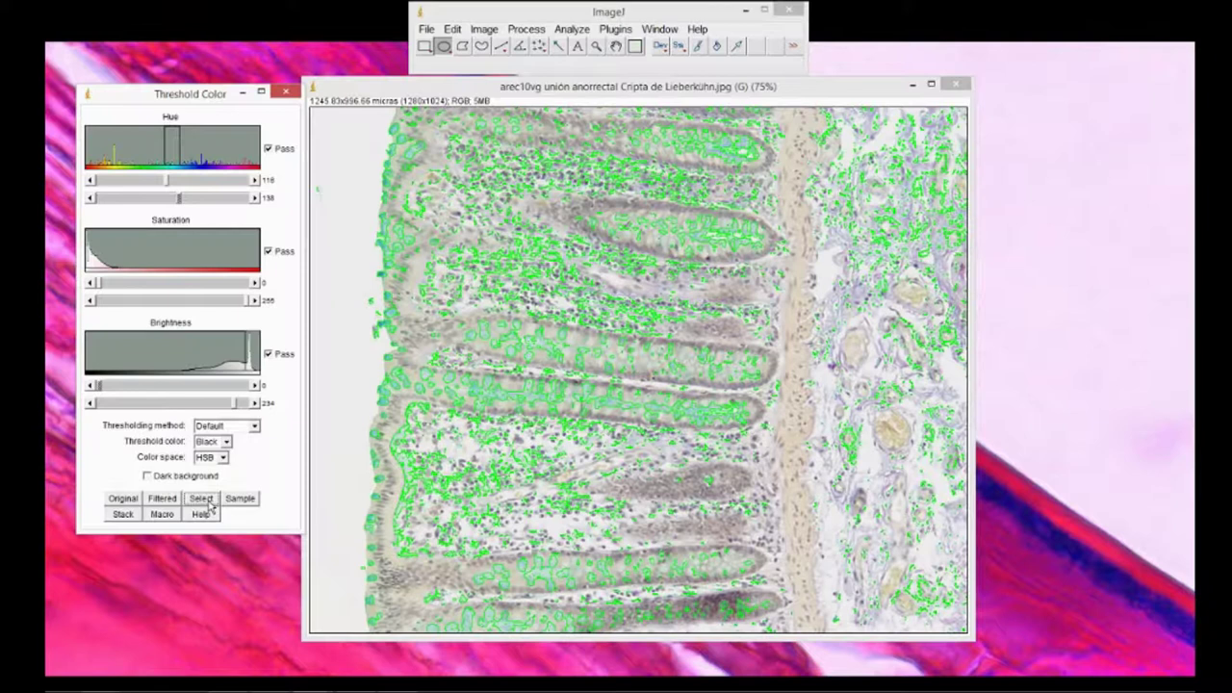
left_click(566, 30)
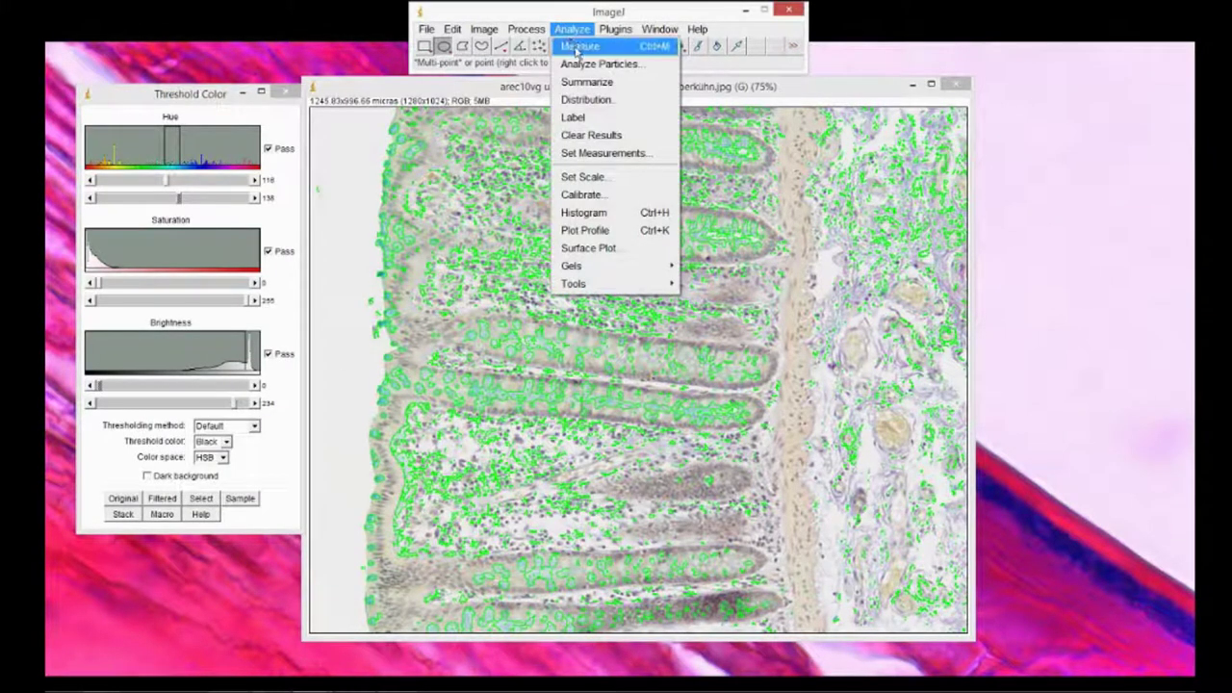
left_click(578, 48)
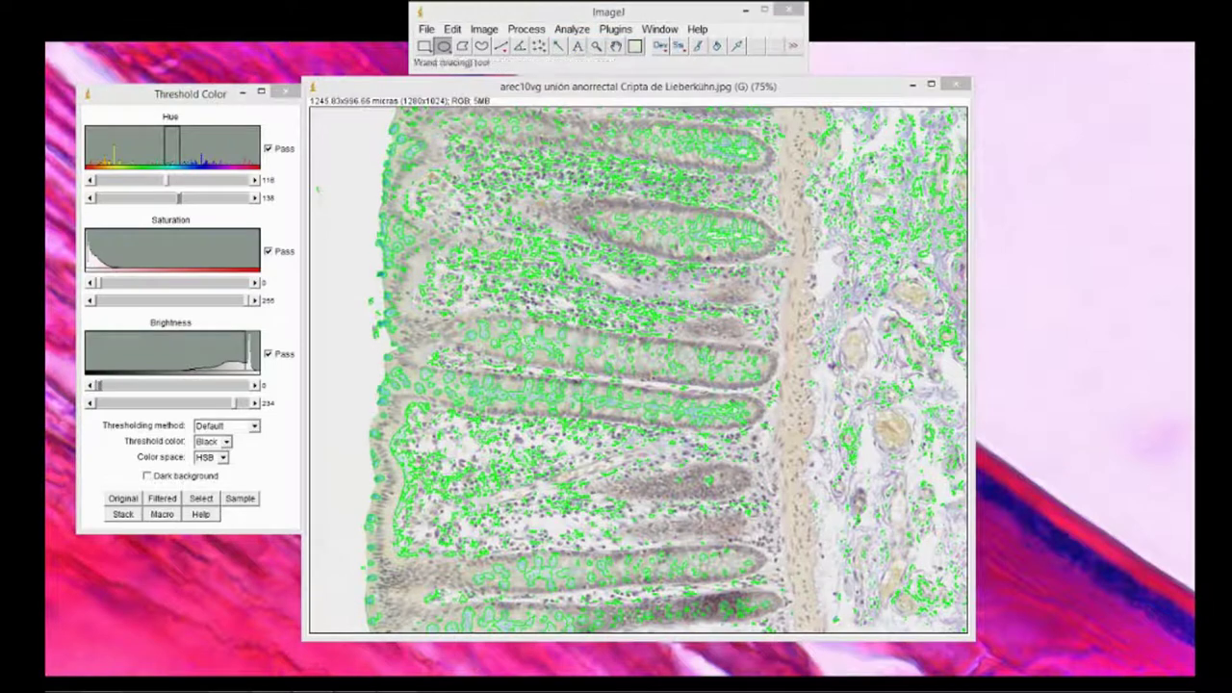
left_click_drag(310, 109, 934, 188)
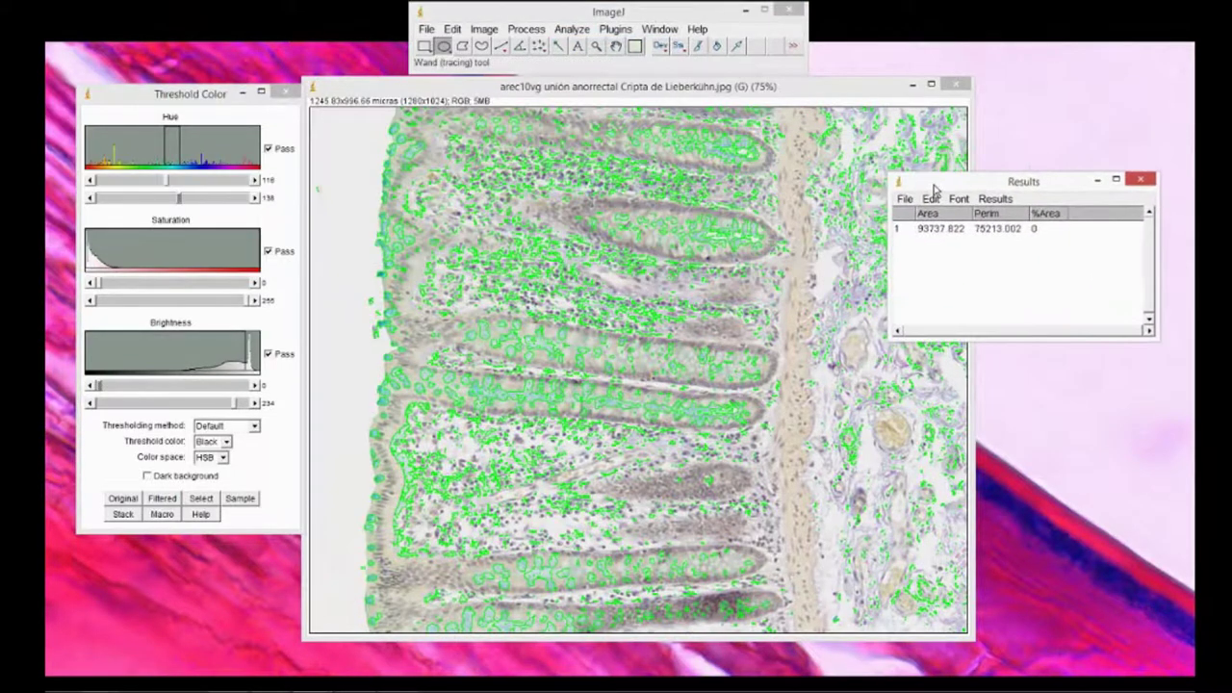
- Copy the crypt measurement row from the Results table for use in the Excel sheet
left_click(960, 229)
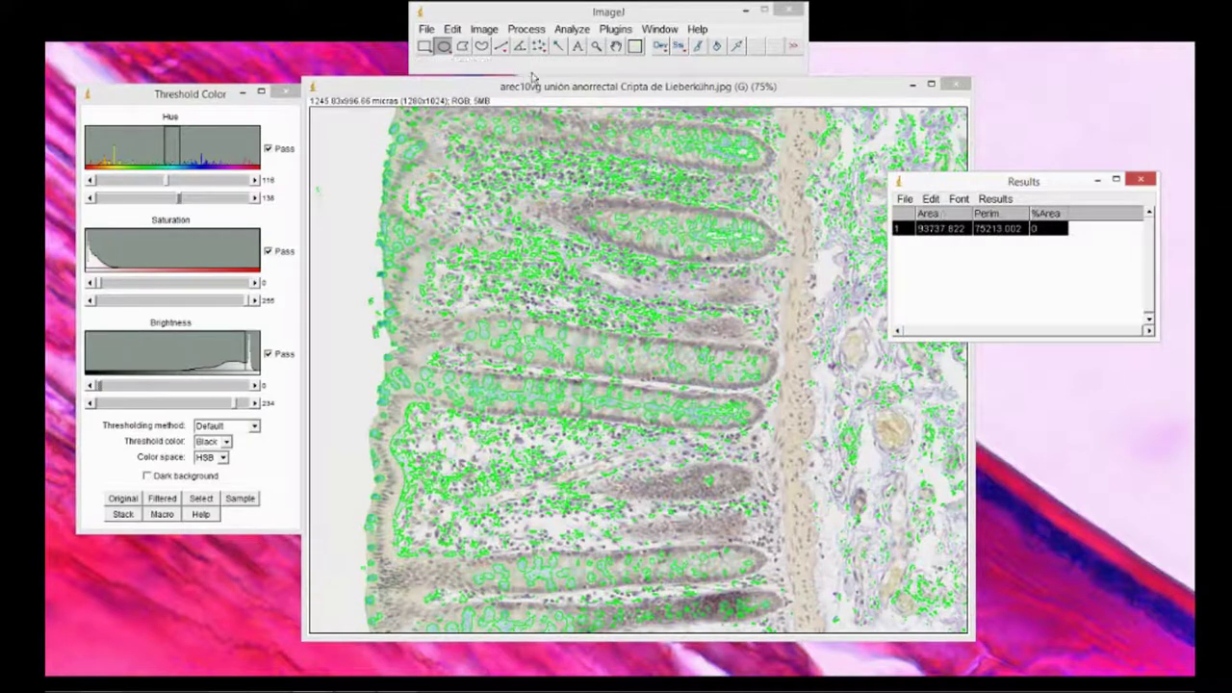
left_click(668, 89)
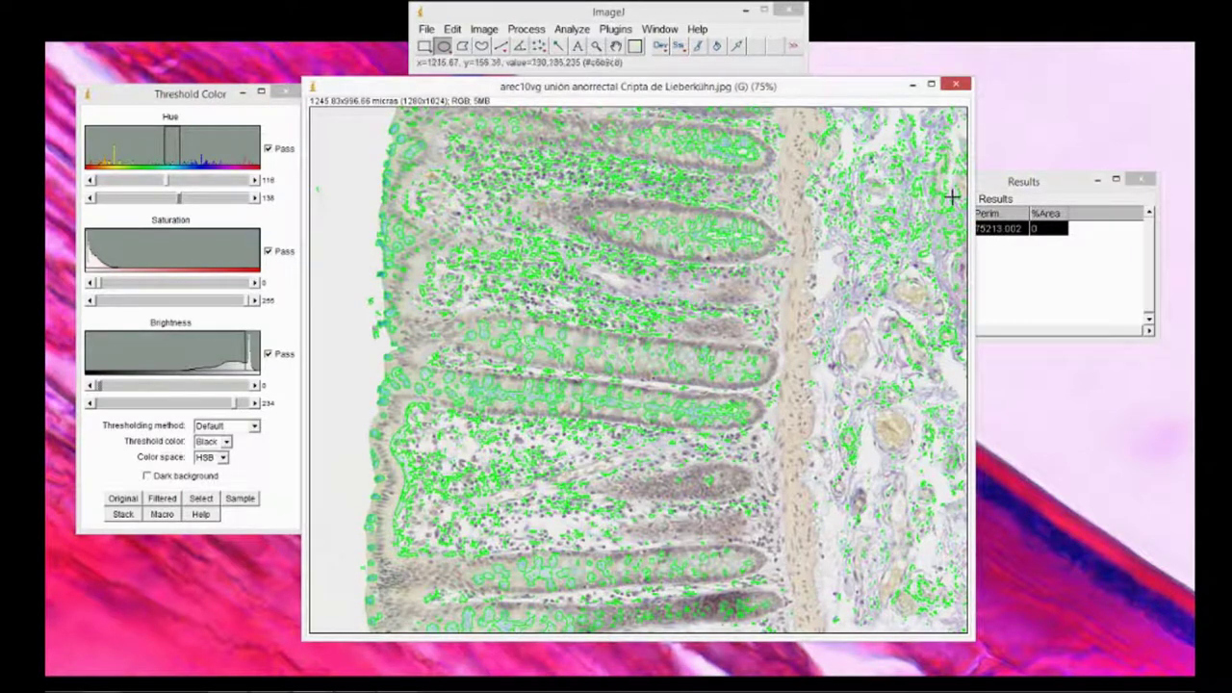
left_click(1001, 197)
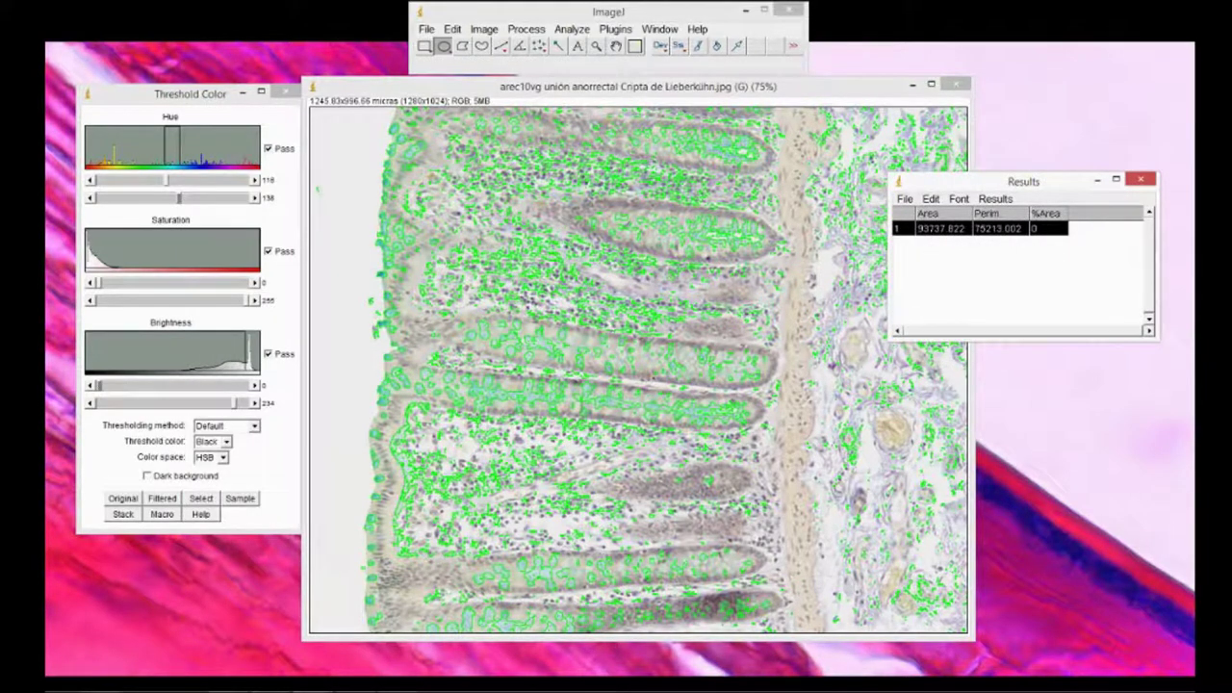
mouse_move(226, 685)
left_click(236, 641)
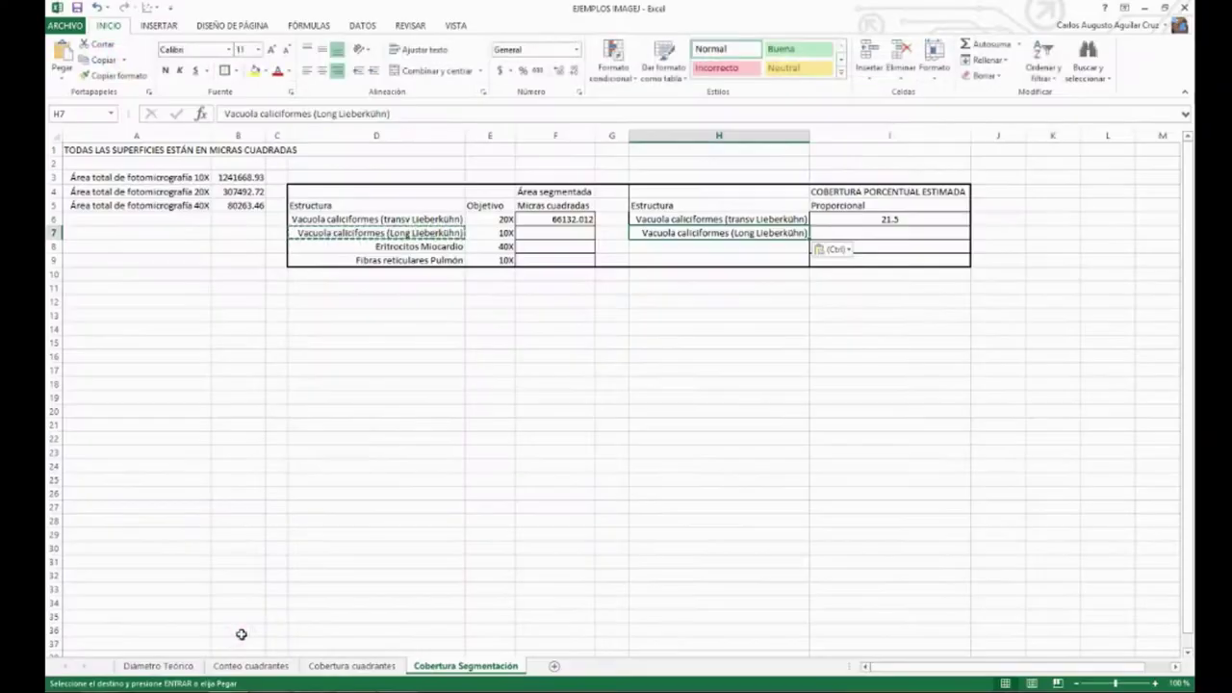
mouse_move(357, 686)
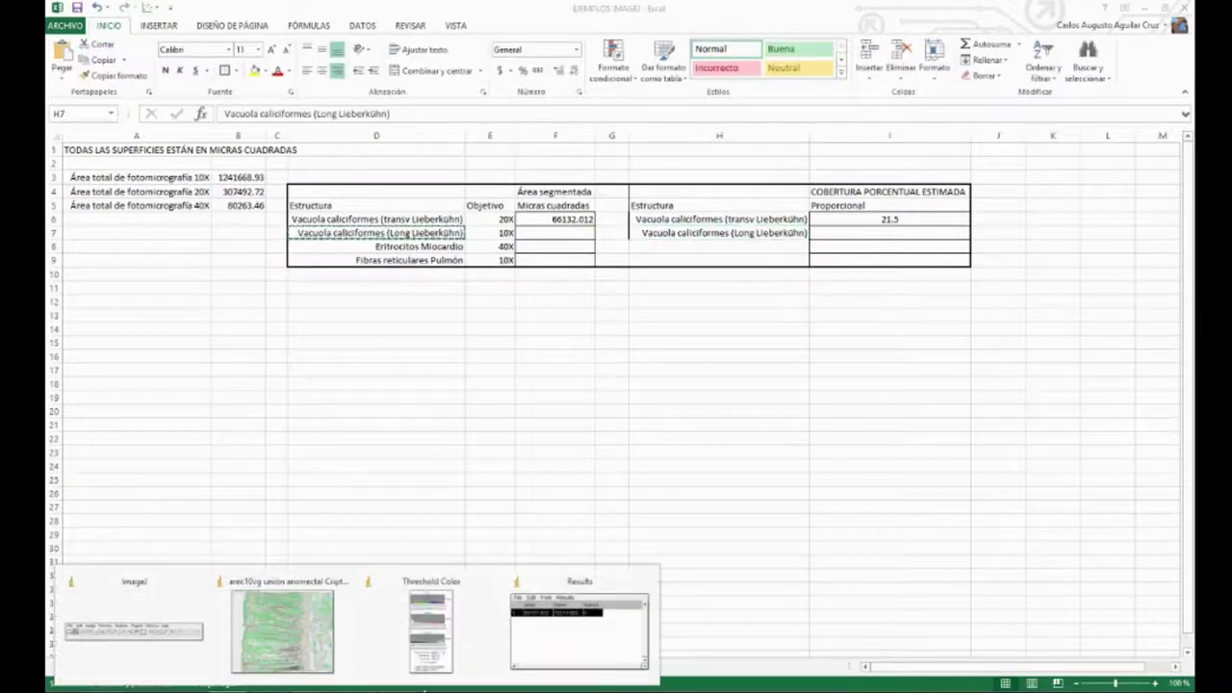
left_click(592, 626)
right_click(1028, 235)
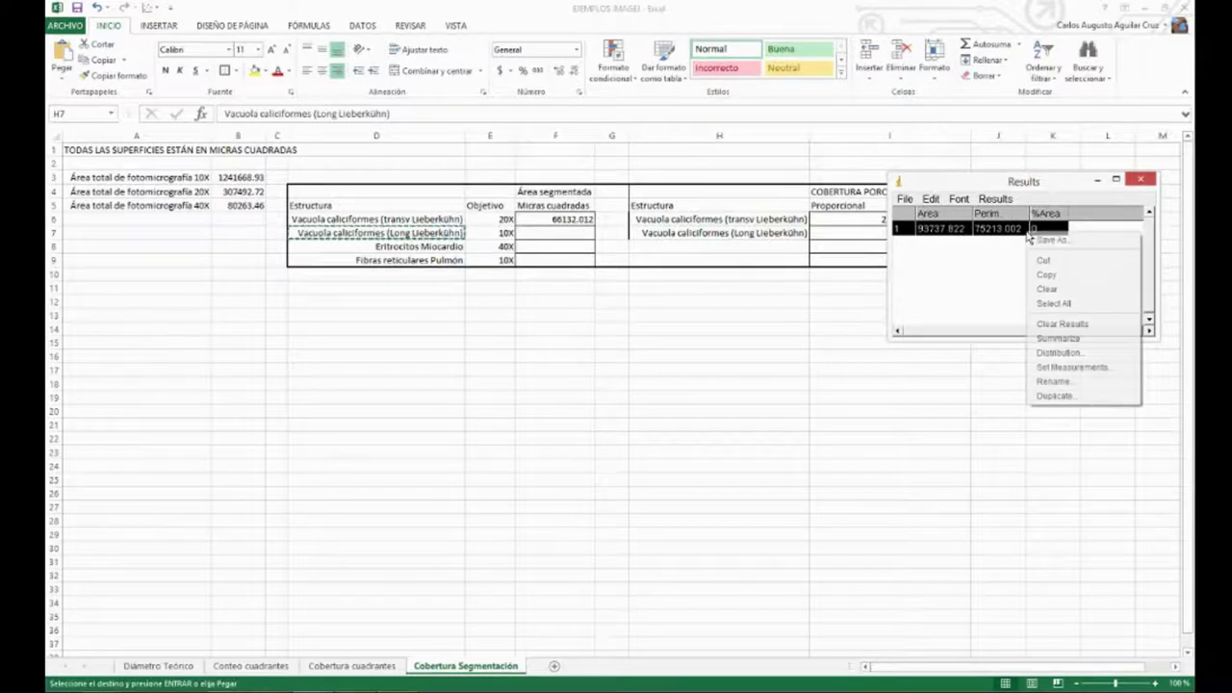
left_click(1045, 276)
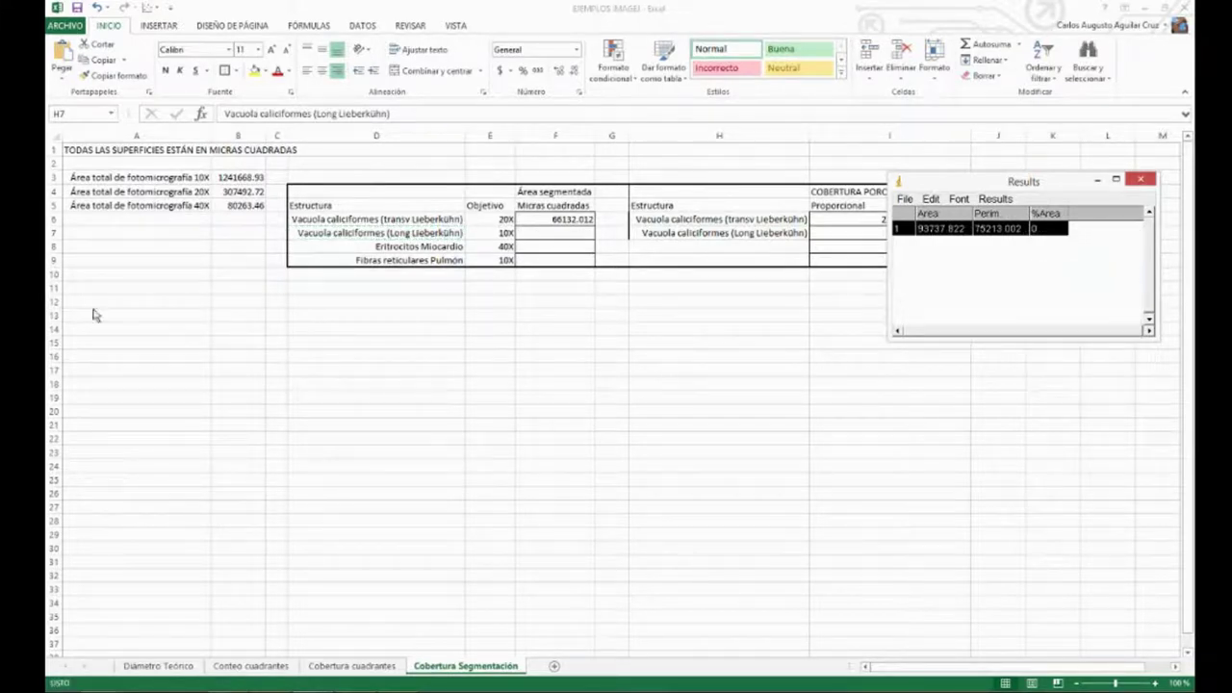
- Switch to Excel and paste the copied measurement row starting at cell D12 of the Cobertura Segmentación sheet
key("alt+Tab")
left_click(384, 304)
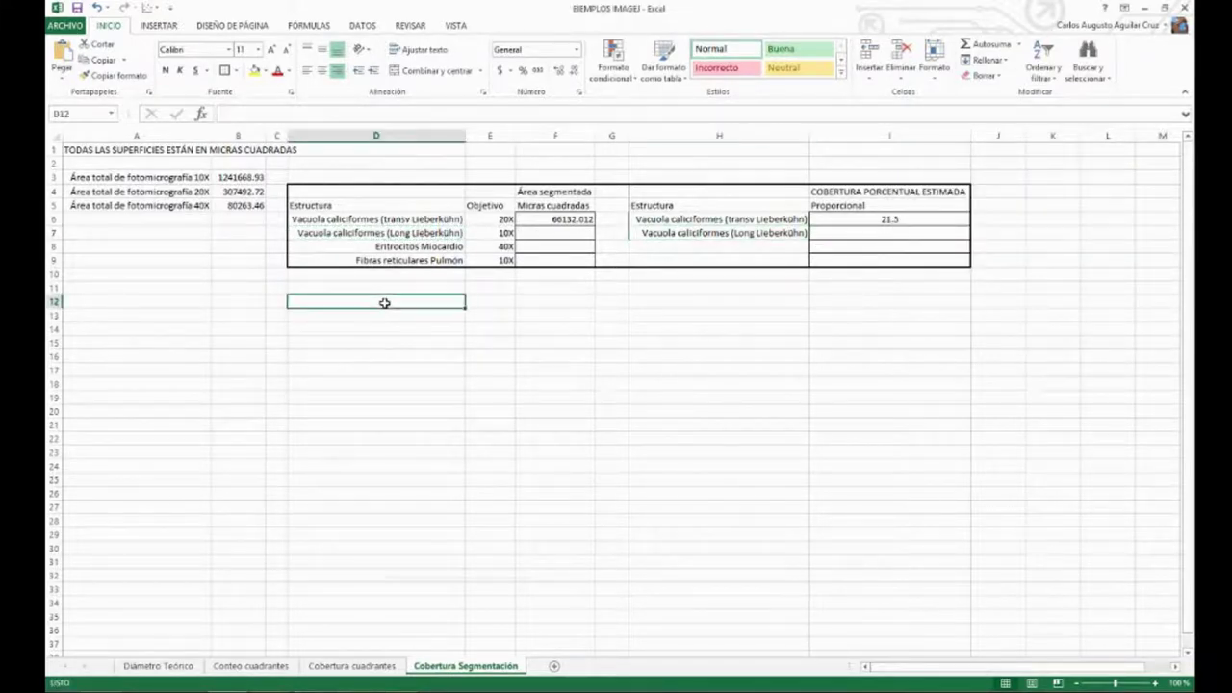
right_click(384, 303)
left_click(414, 368)
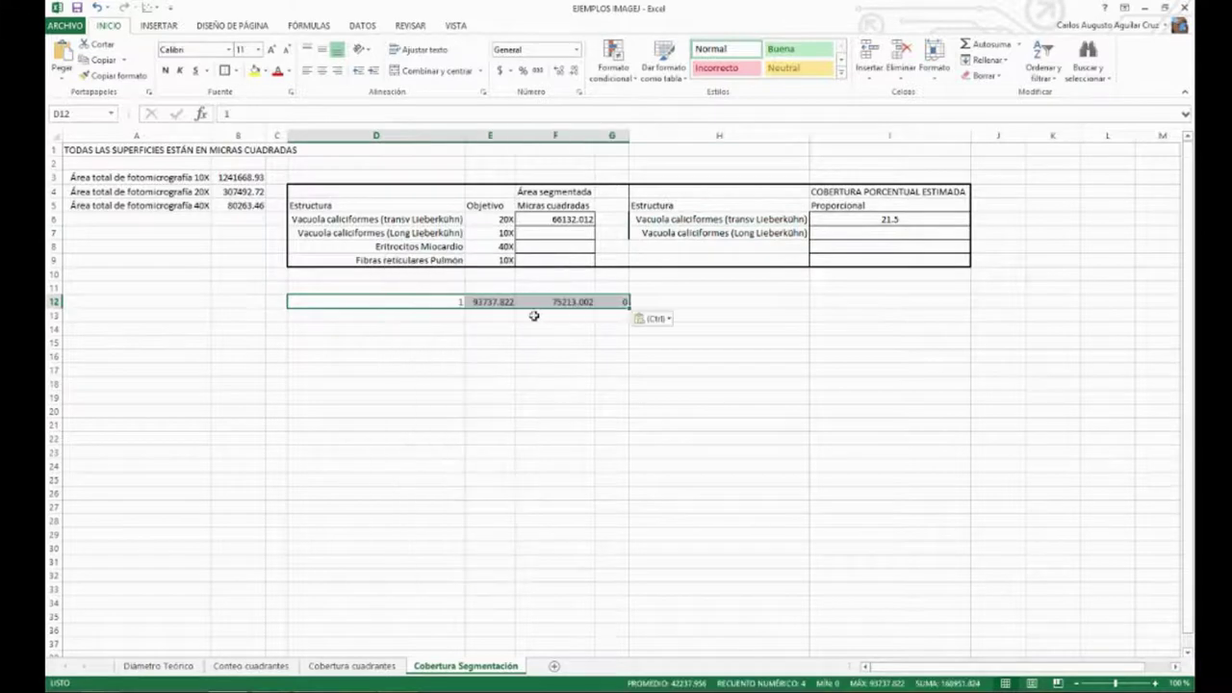
- Move the area 93737.822 into F7 for the longitudinal Lieberkühn vacuoles and delete the leftover values in row 12
left_click(488, 302)
left_click_drag(491, 300, 522, 232)
left_click_drag(628, 301, 453, 303)
key("Delete")
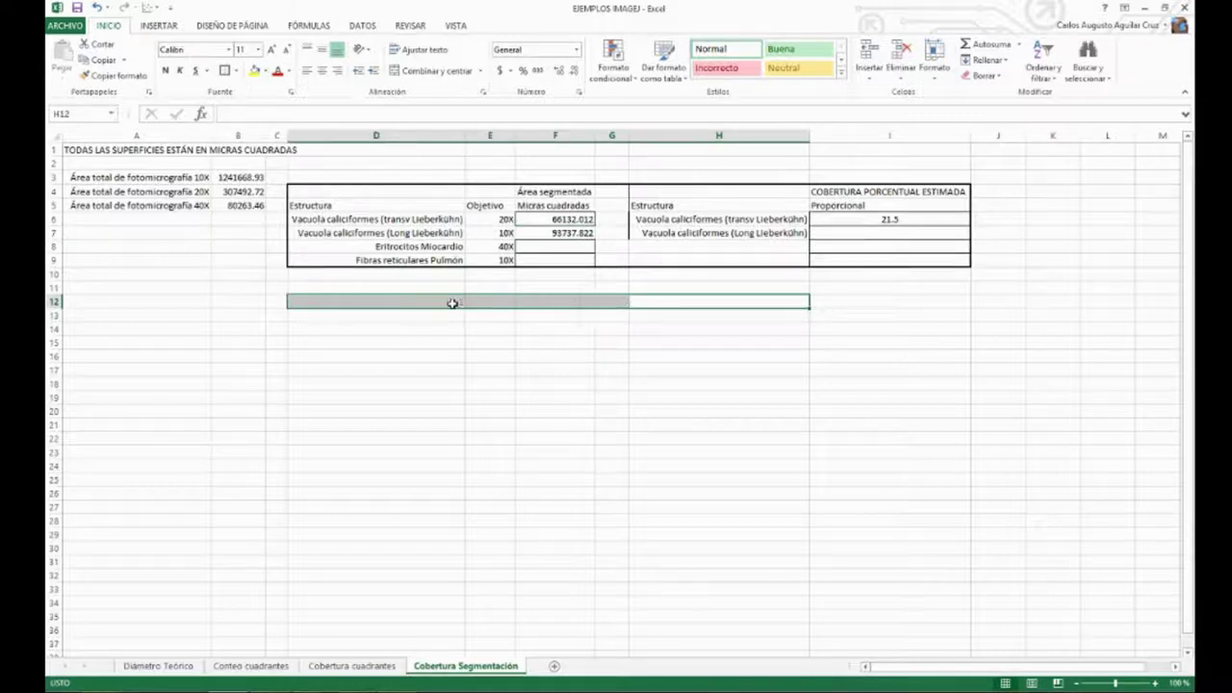
left_click(538, 235)
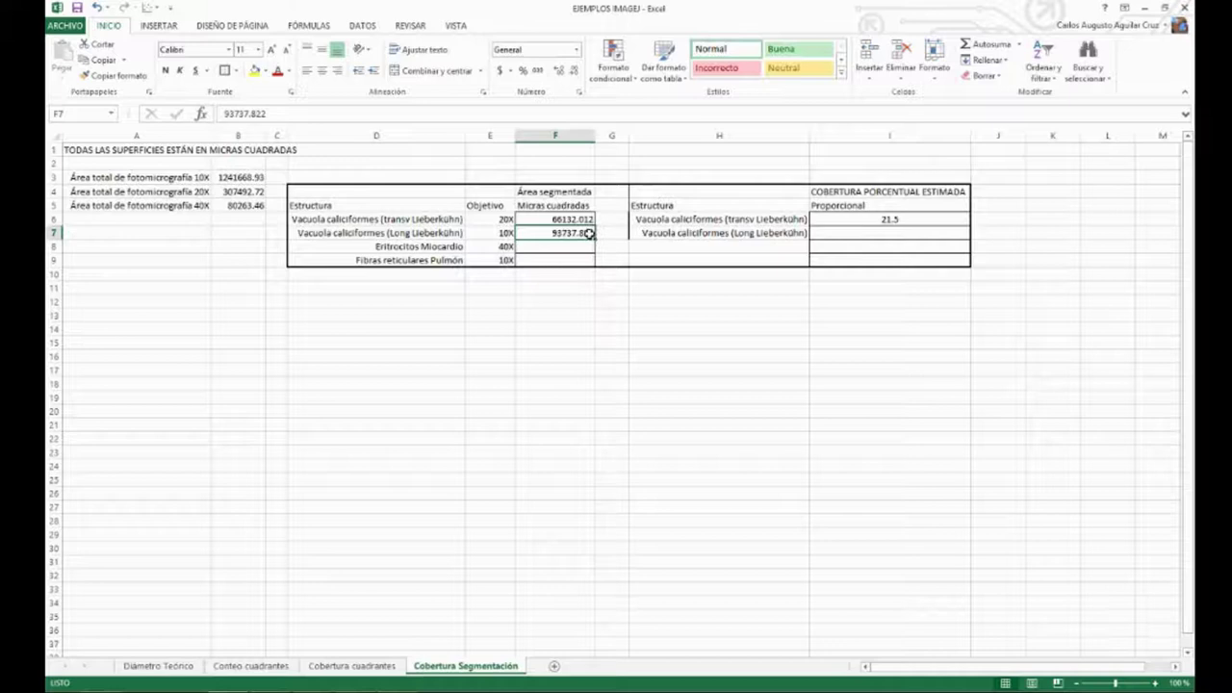
left_click(862, 235)
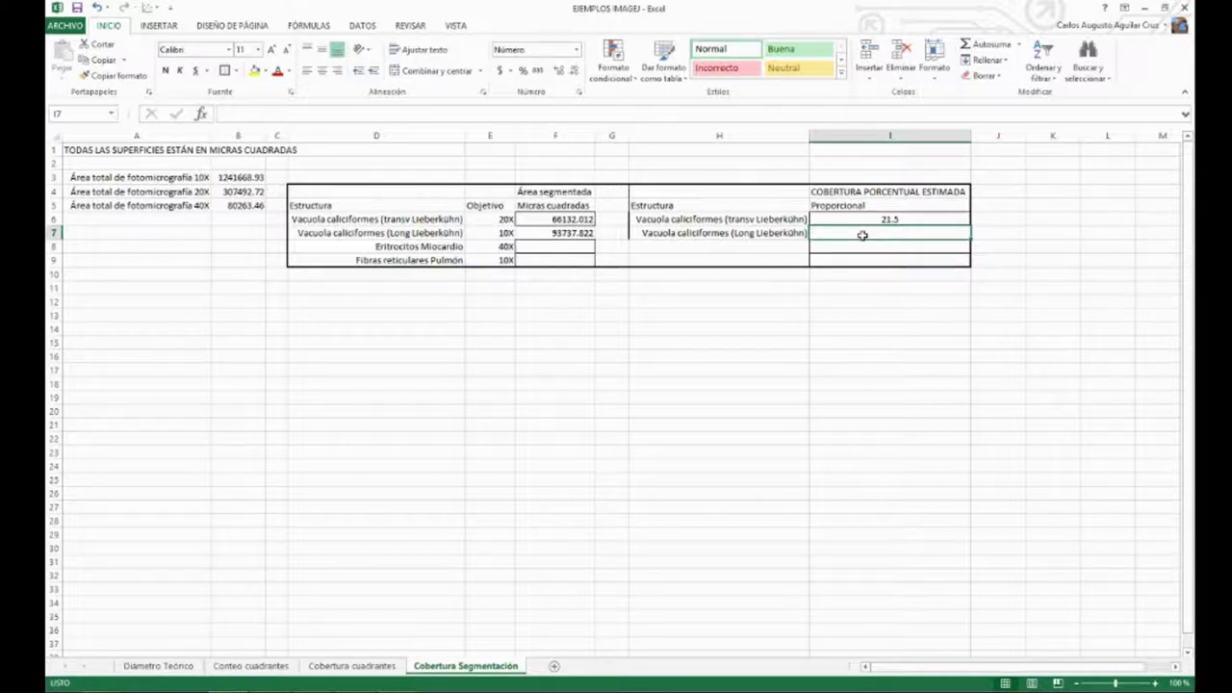
type("=")
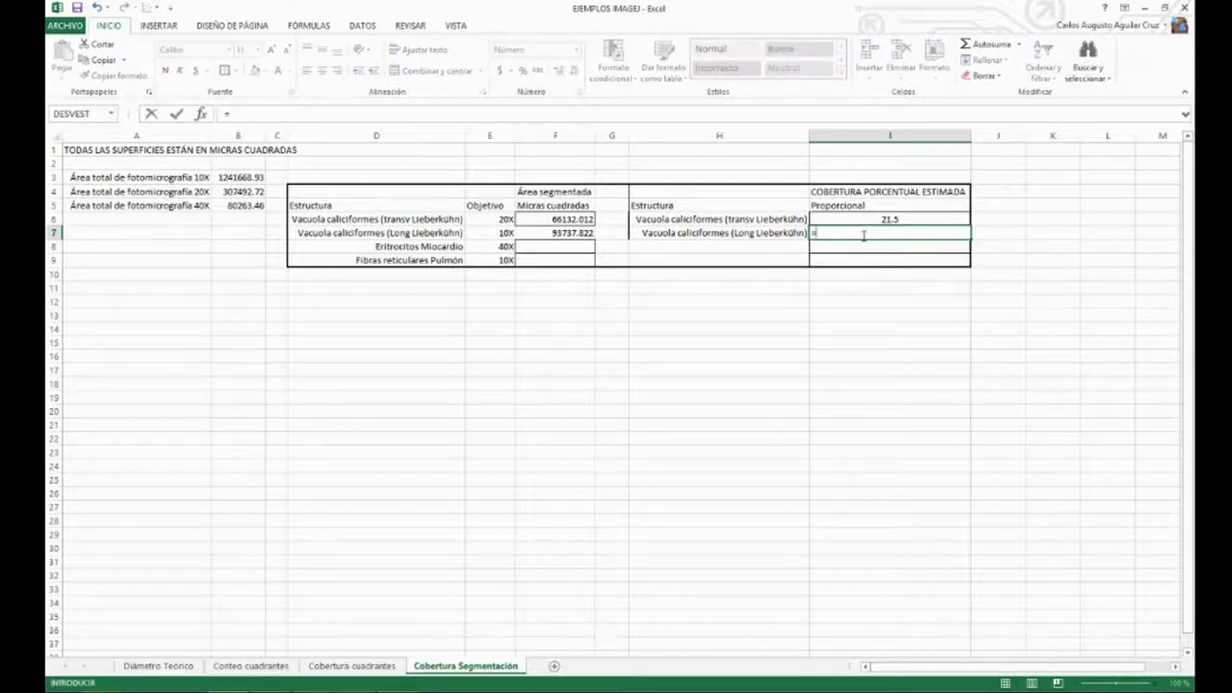
key("Left")
key("Left")
key("Left")
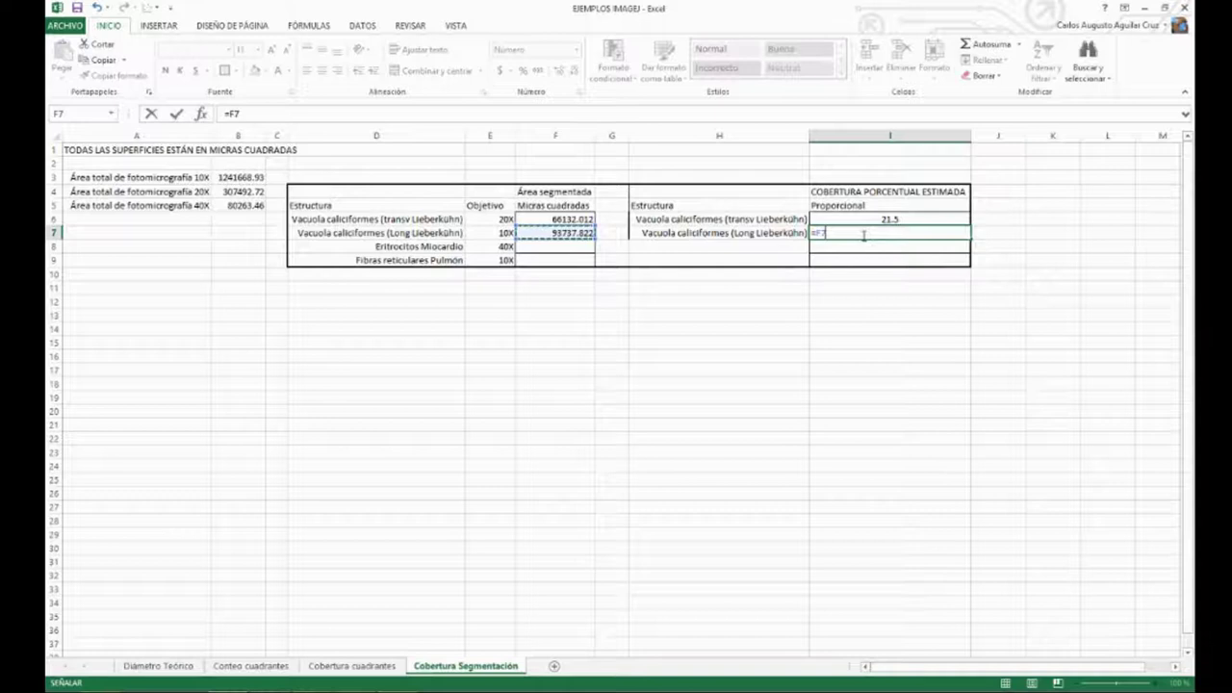
key("Escape")
key("Up")
key("Down")
- Calculate the longitudinal Lieberkühn coverage percentage in I7 with the formula =F7*100/B3
double_click(862, 235)
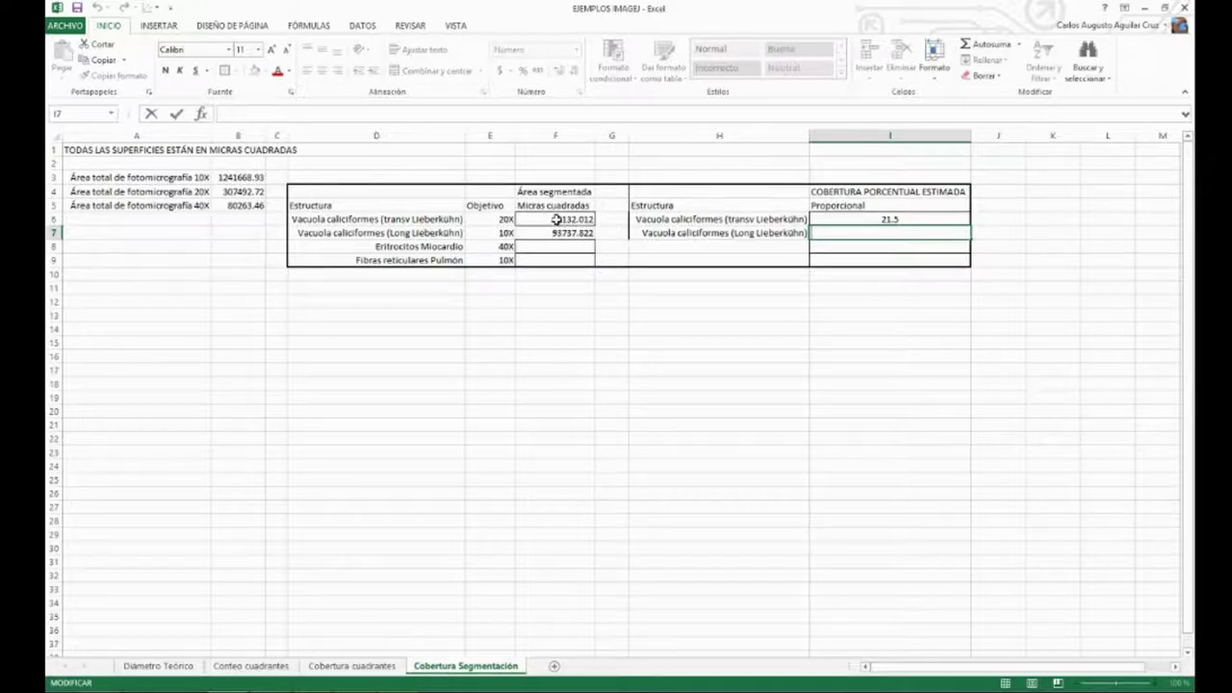
type("=")
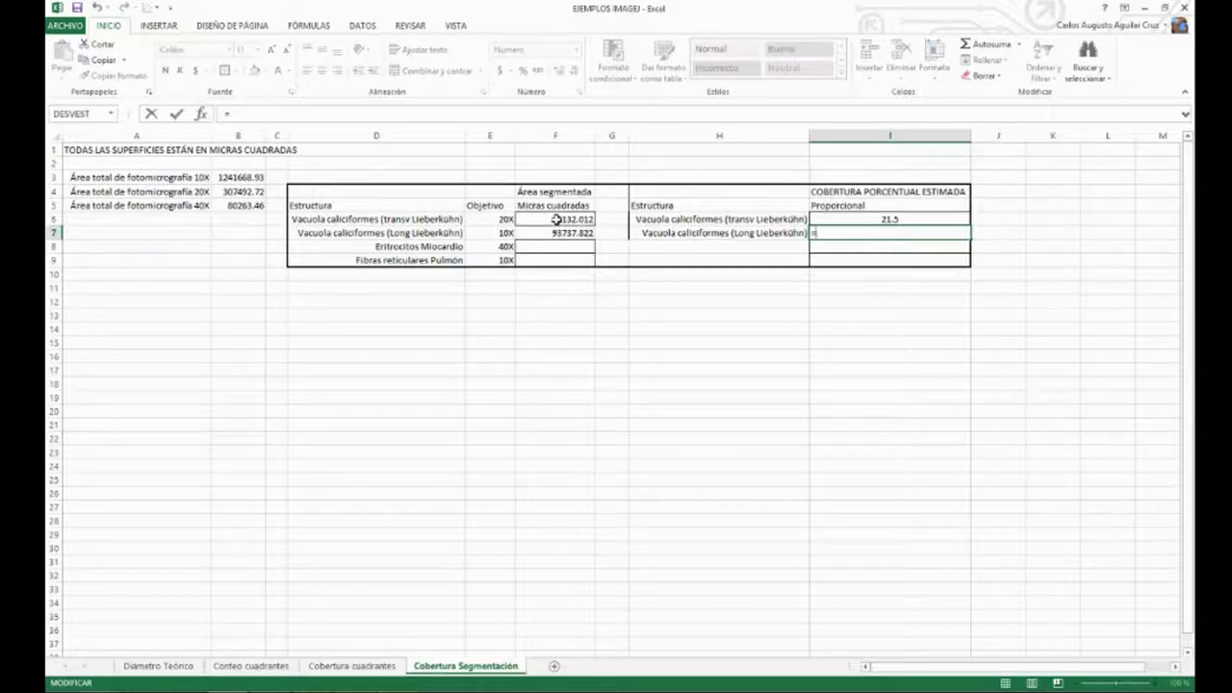
left_click(539, 234)
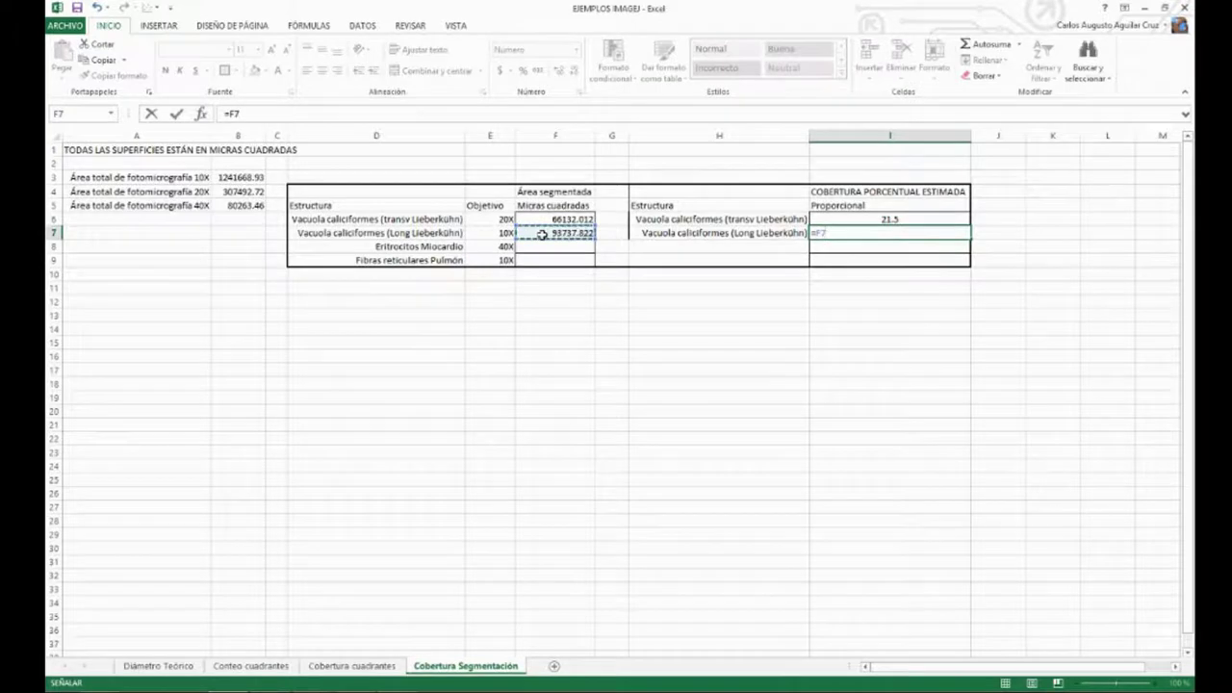
type("*")
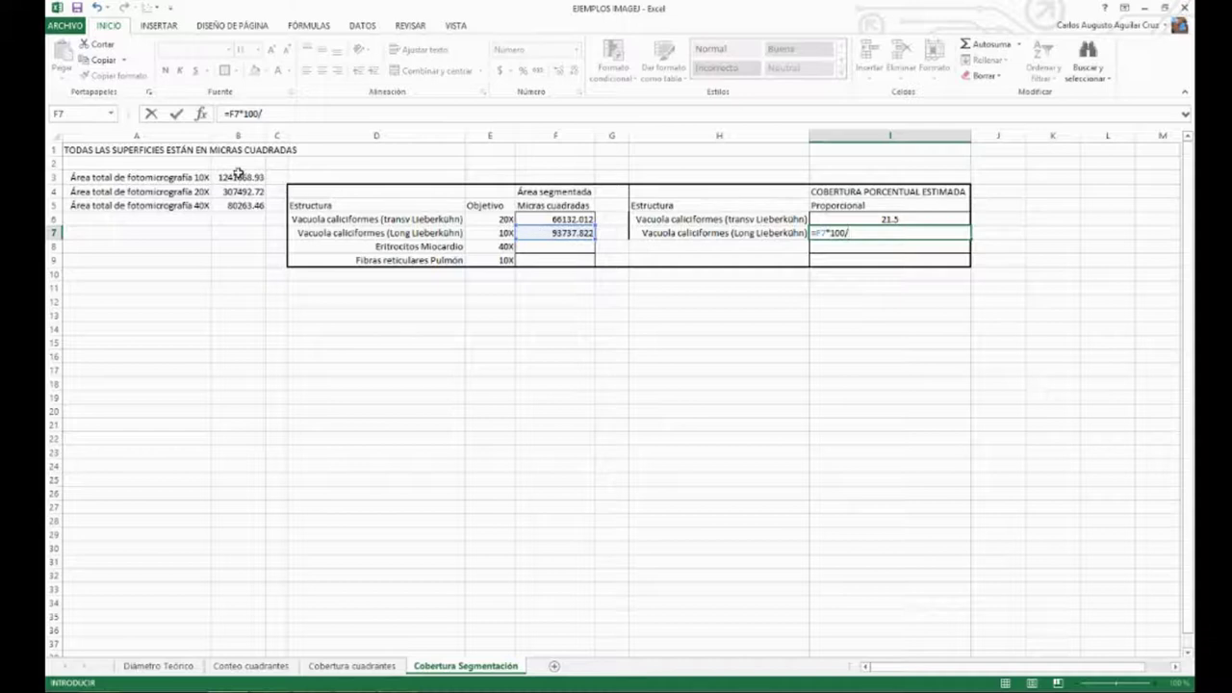
left_click(238, 179)
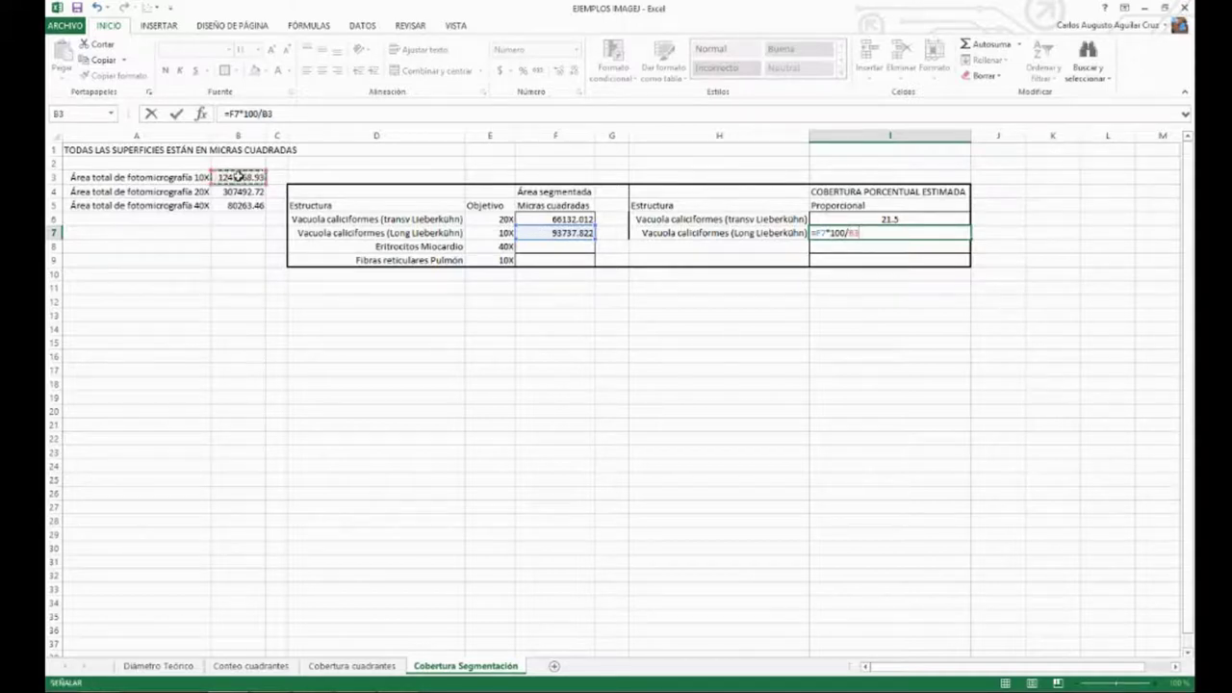
key("Return")
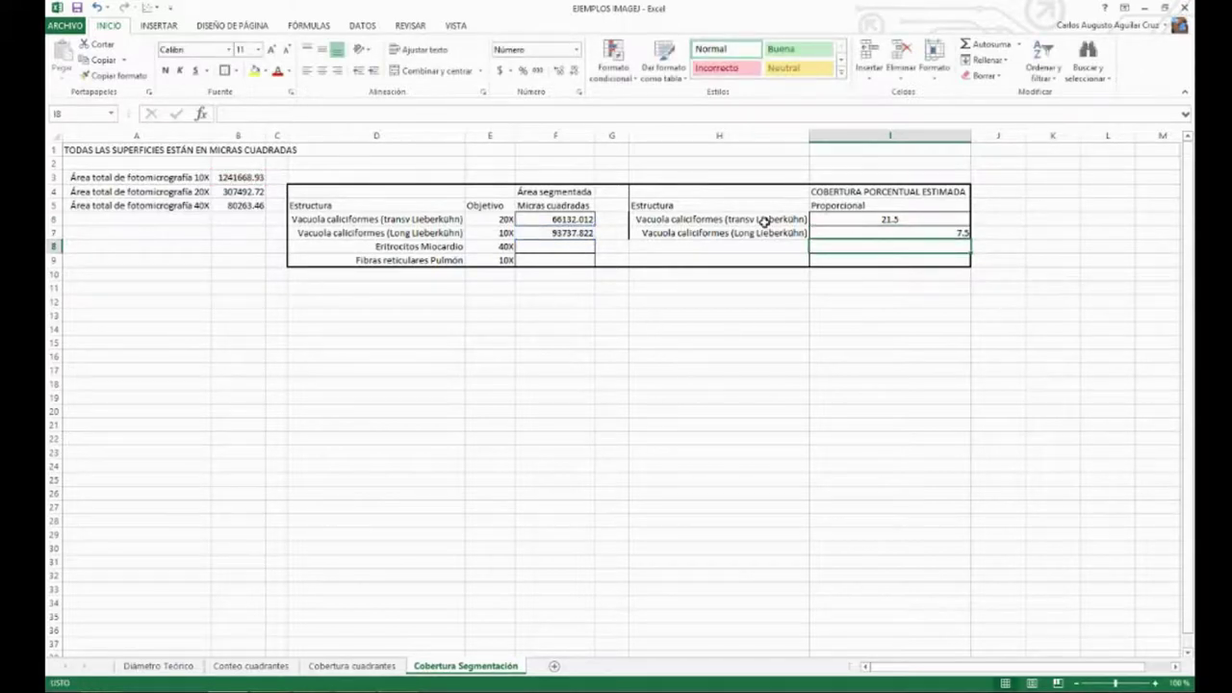
- Centre the longitudinal coverage percentage in cell I7
left_click(834, 232)
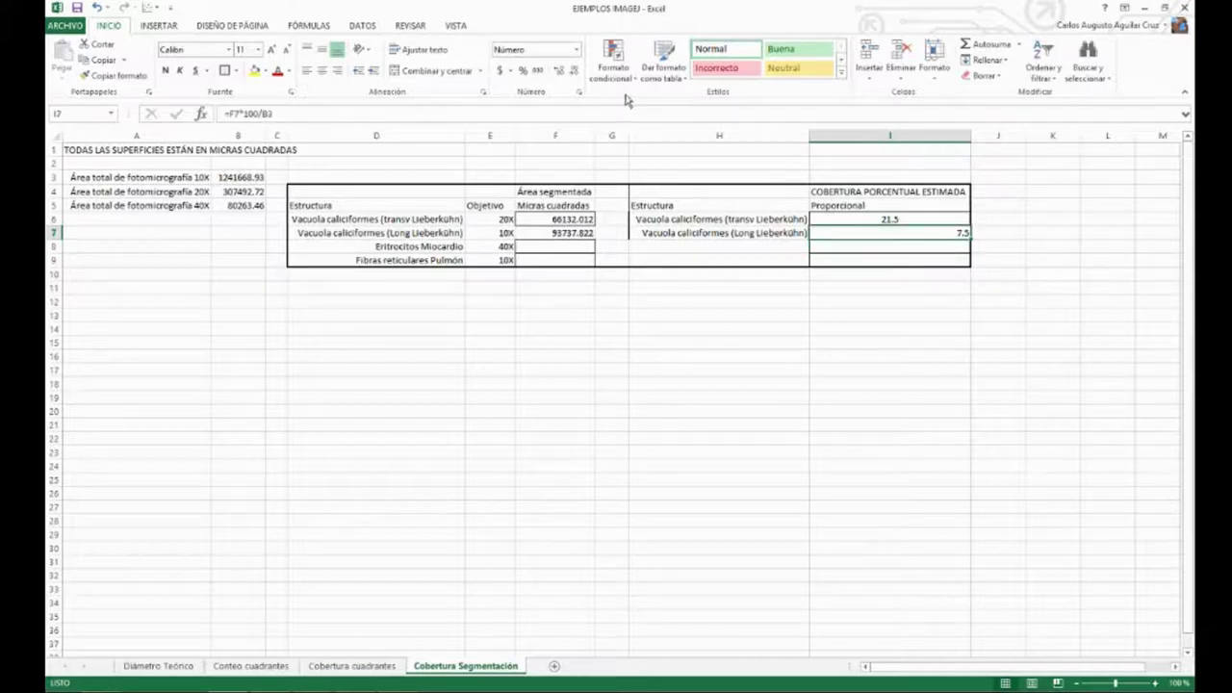
left_click(322, 70)
left_click(856, 249)
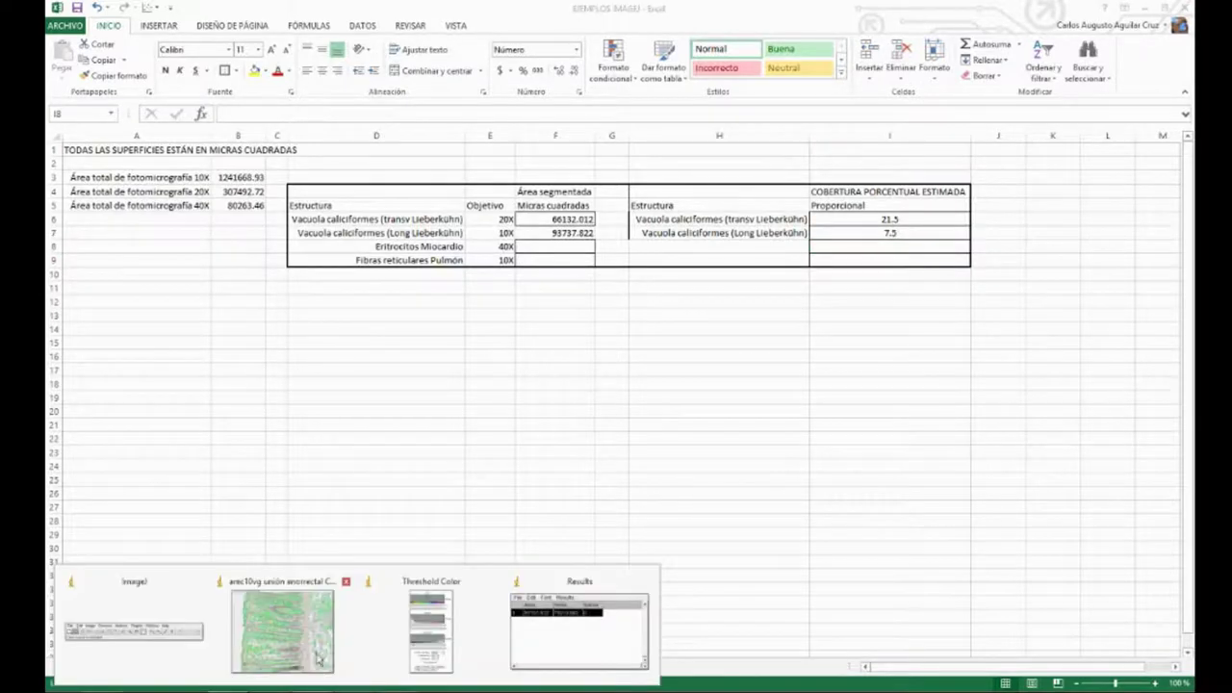
- Switch to ImageJ and close the crypt image, its Threshold Color window and the Results table, with Excel minimised
left_click(315, 606)
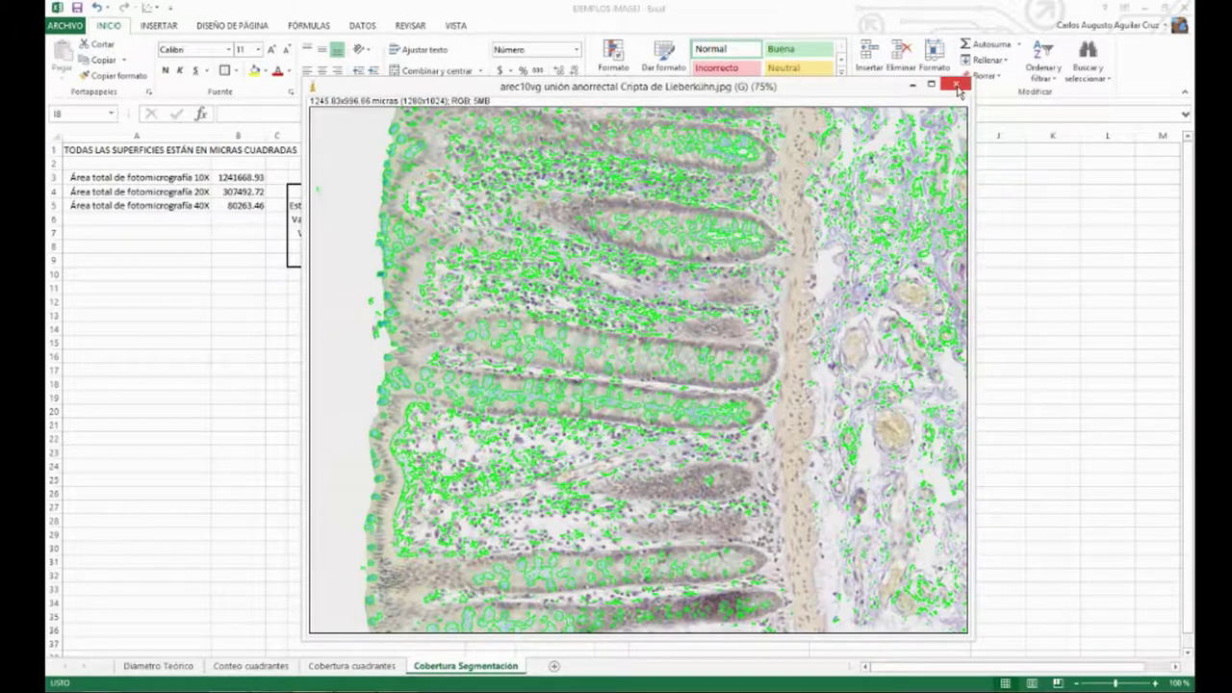
left_click(957, 86)
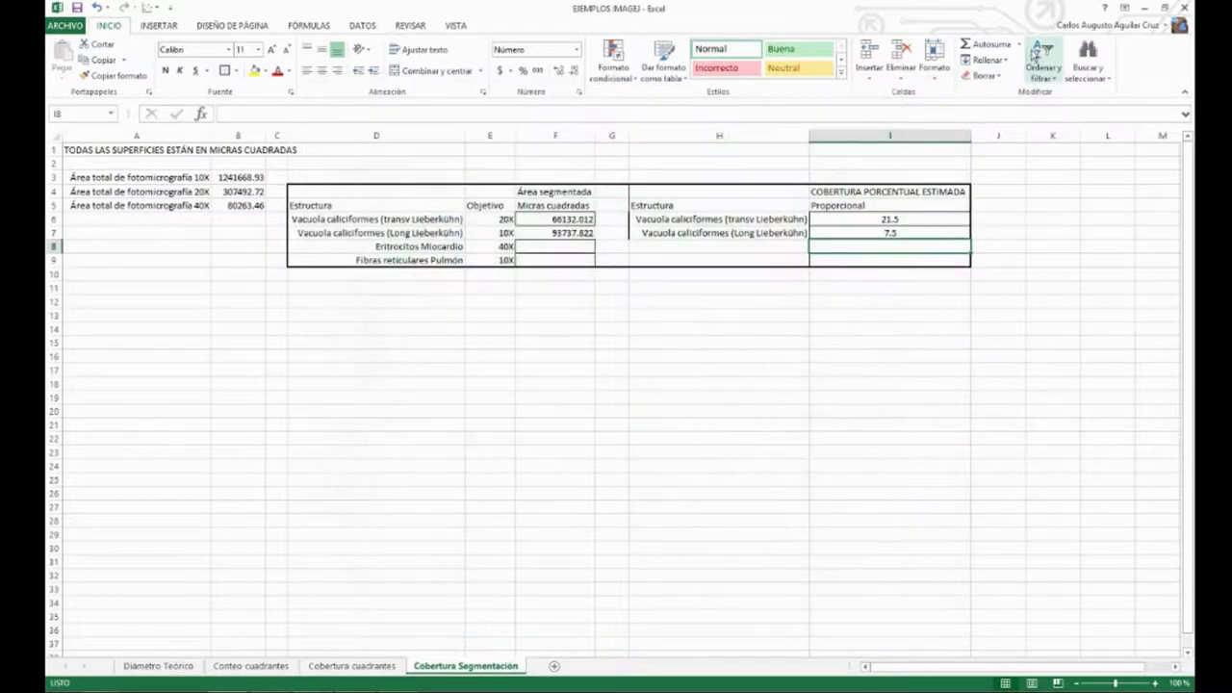
left_click(1145, 12)
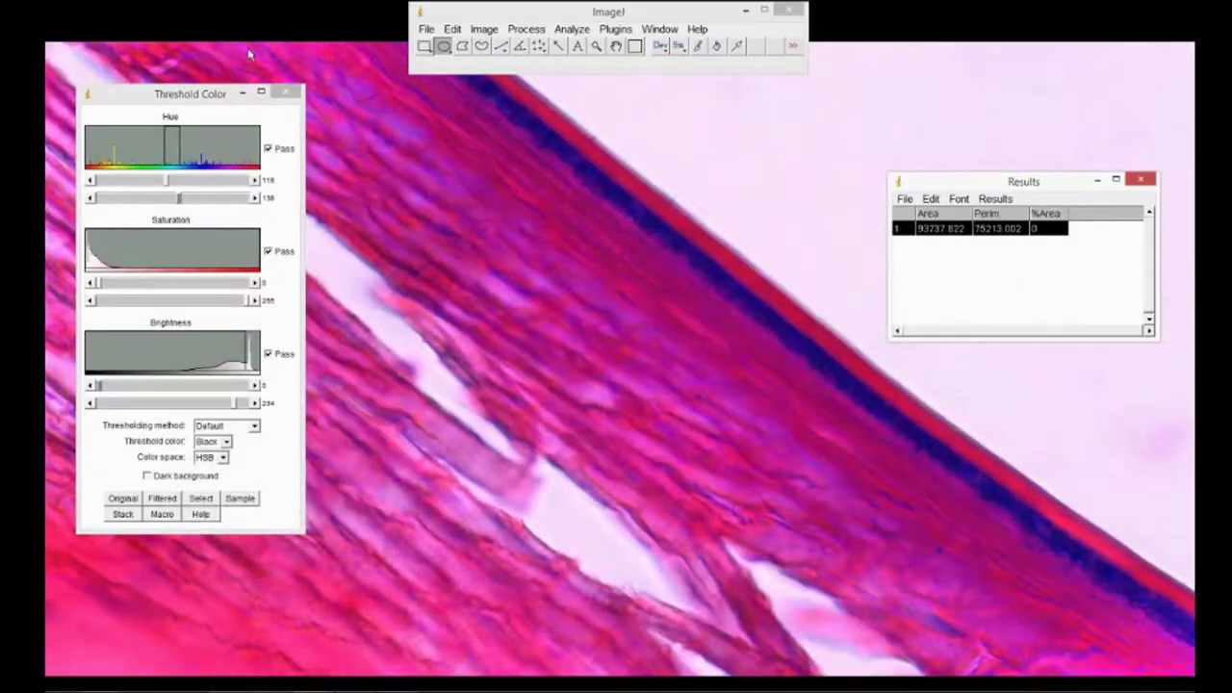
left_click(285, 91)
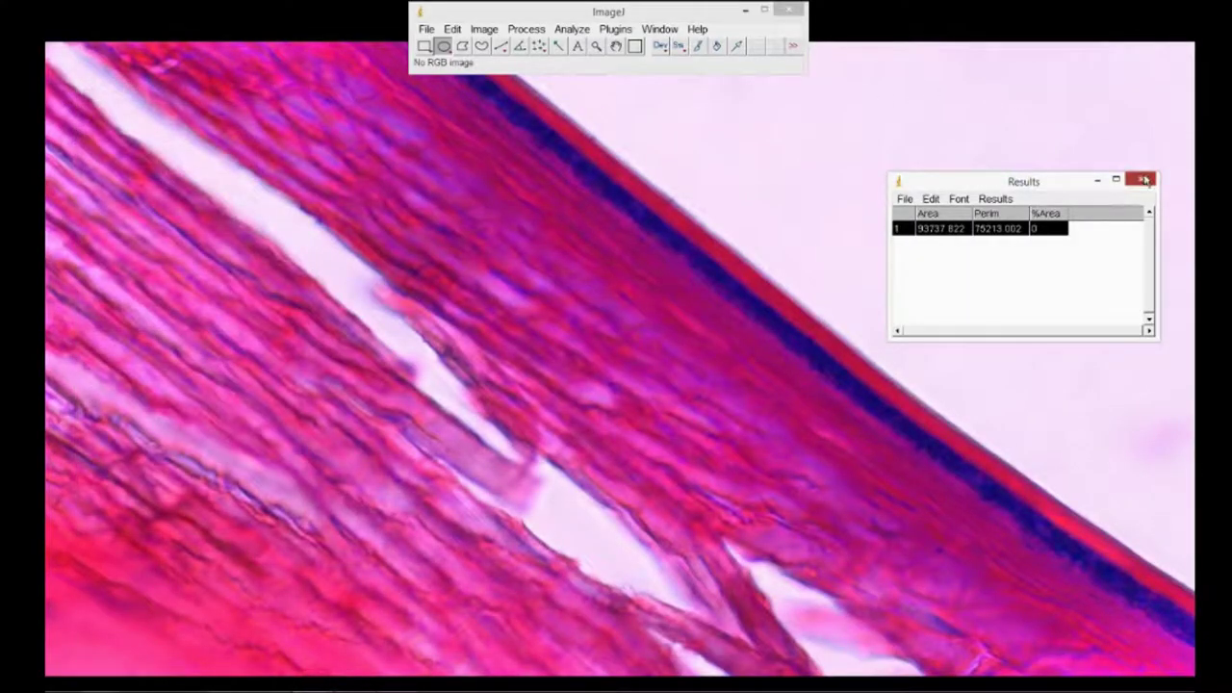
left_click(233, 244)
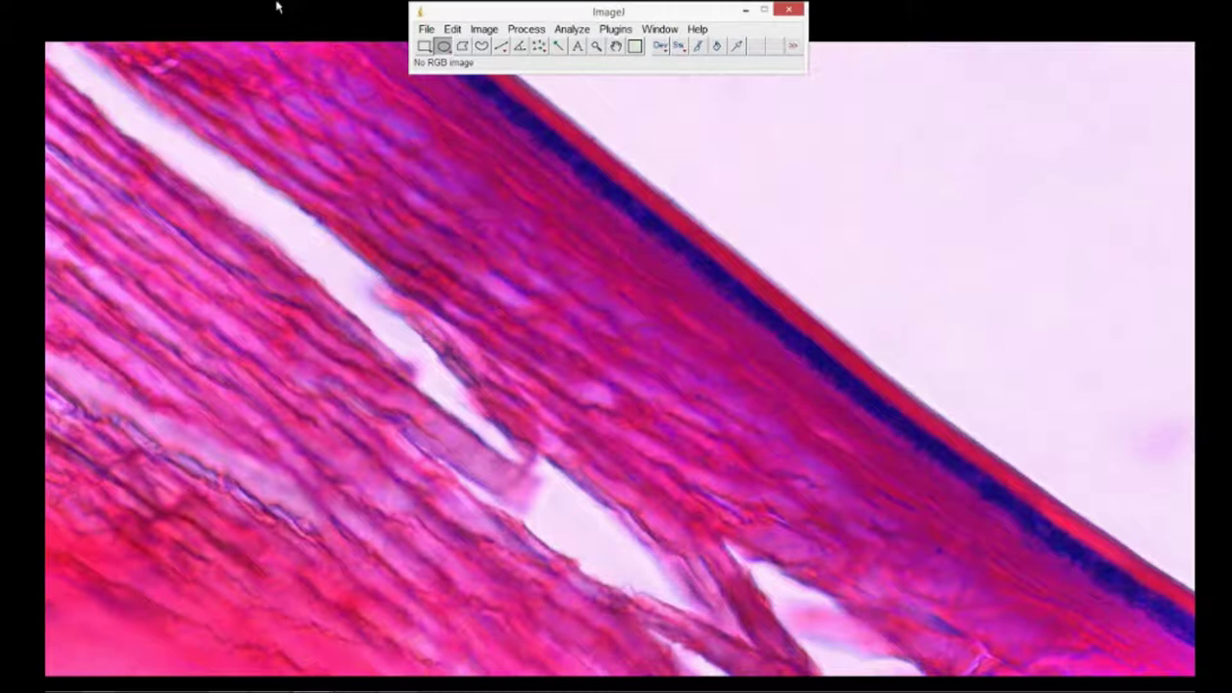
- Open the image cam41wp músculo cardiaco oveja Purkinje.jpg and place its window beneath the ImageJ toolbar
left_click(427, 29)
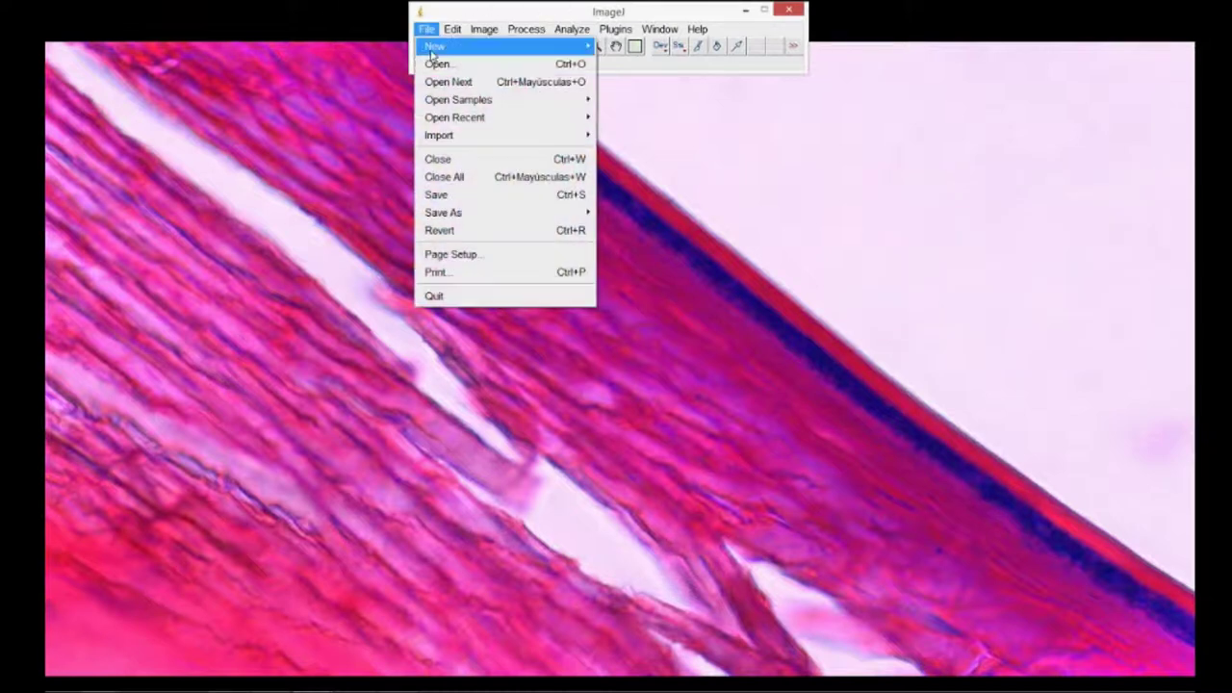
left_click(440, 61)
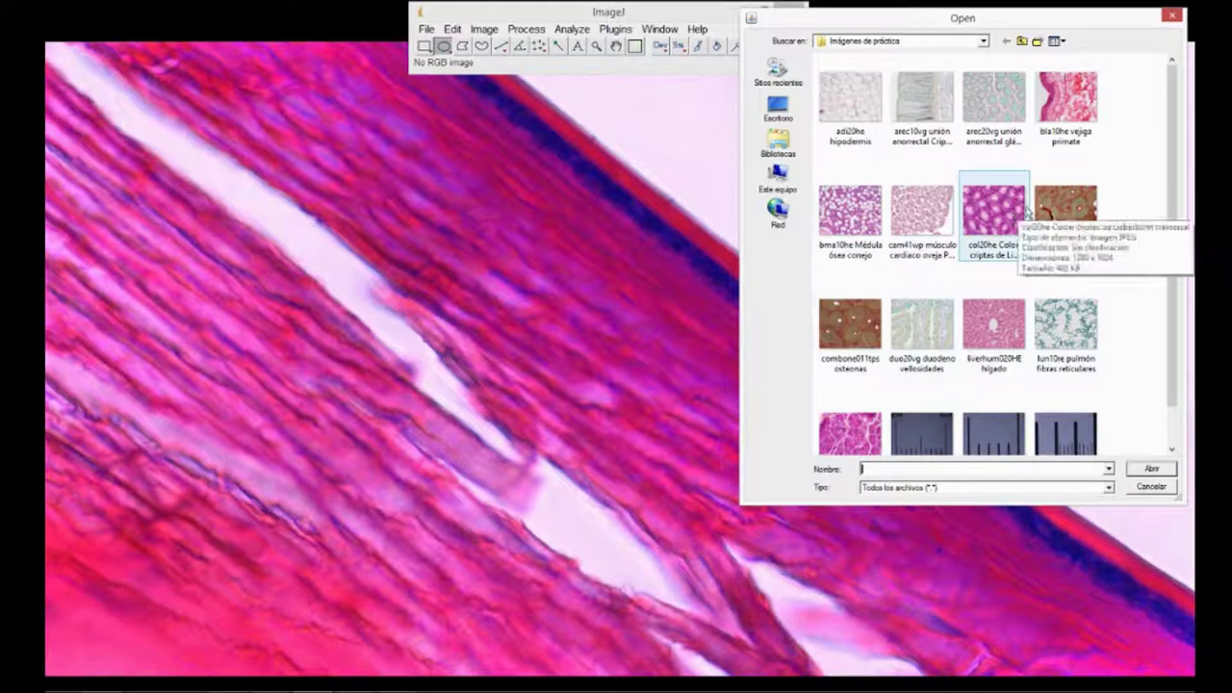
double_click(927, 240)
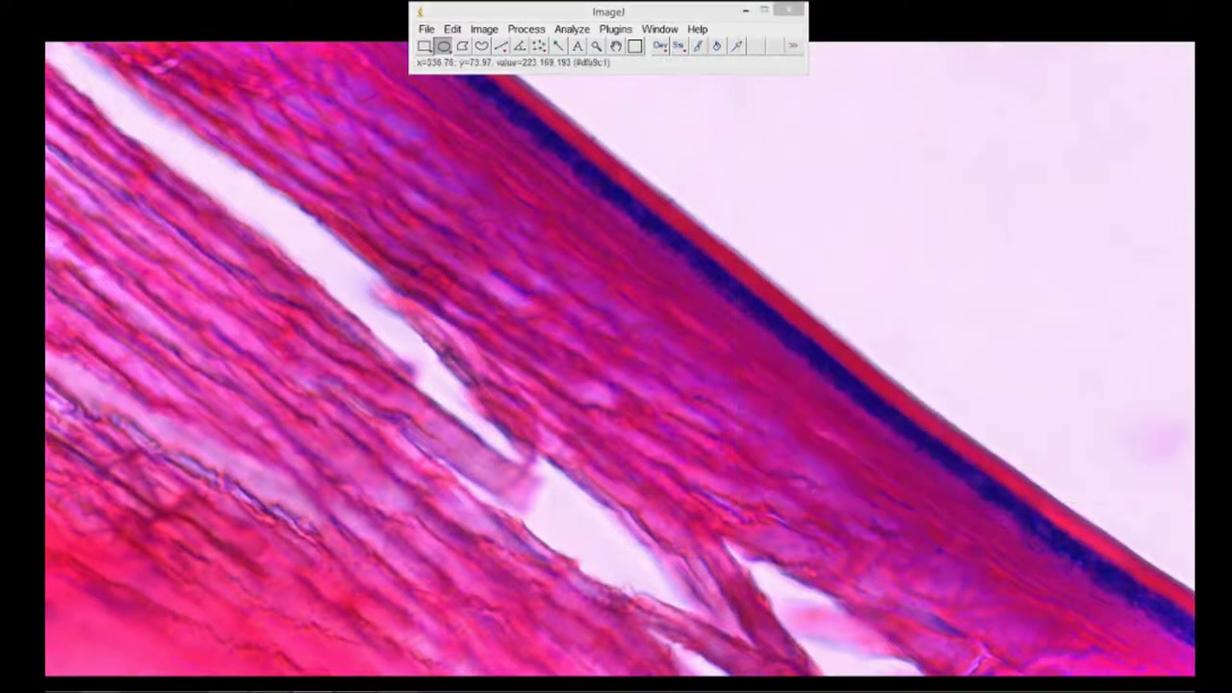
left_click_drag(288, 145, 354, 82)
key("plus")
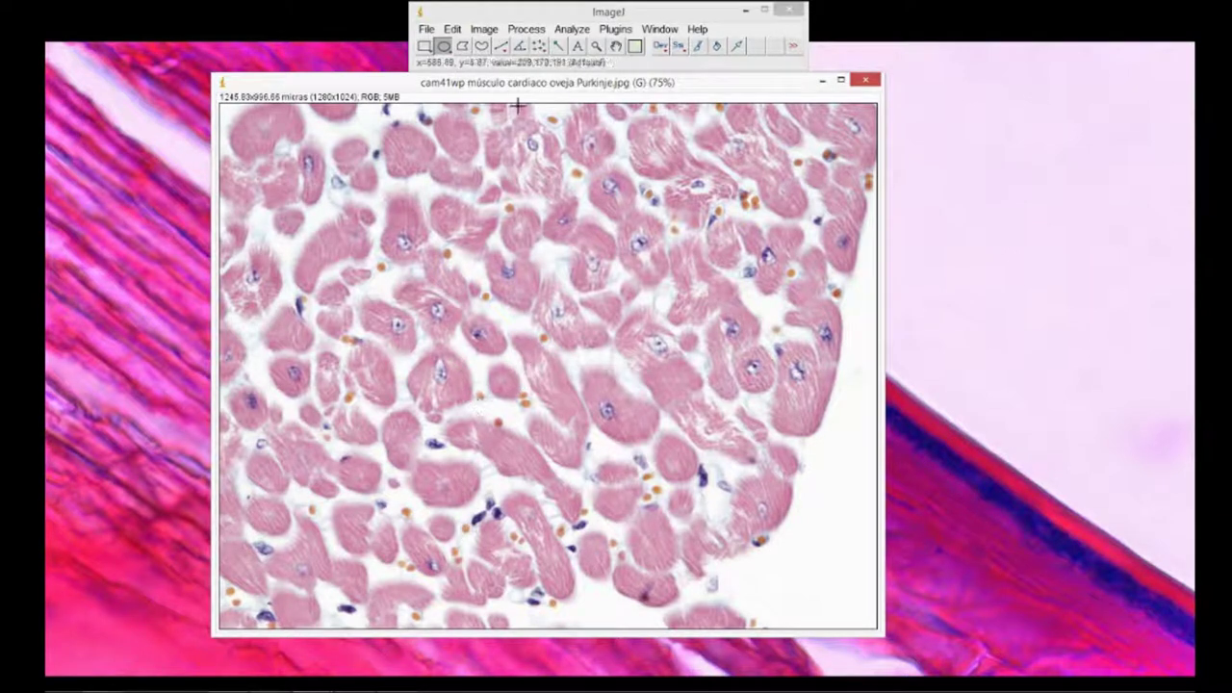
left_click_drag(497, 91, 551, 88)
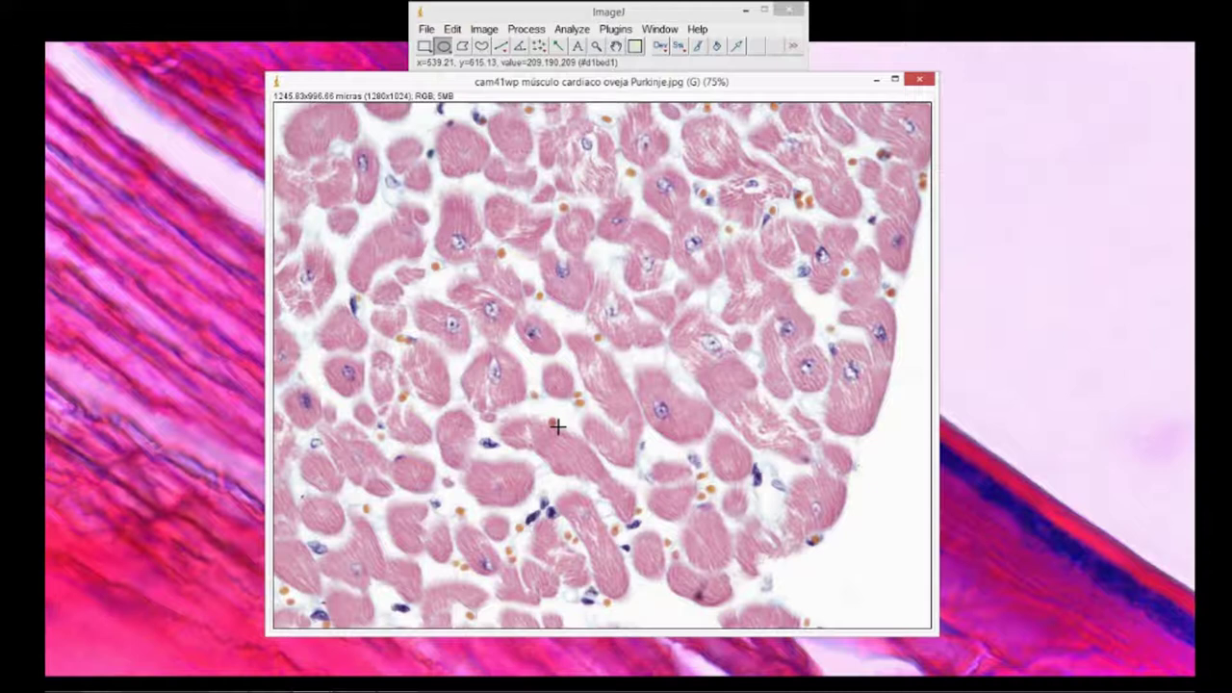
- Remove the old scale from the cardiac muscle image and recalibrate it in micras to an image size of 316.75 x 253.40
left_click(520, 27)
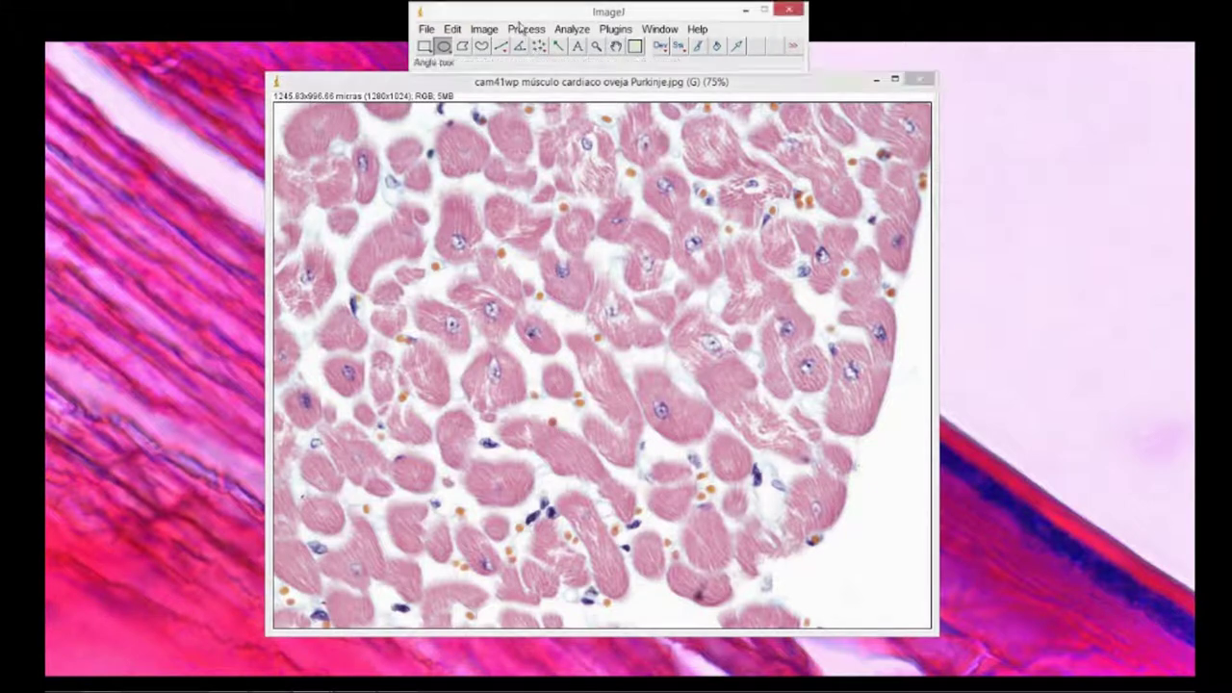
left_click(520, 27)
mouse_move(484, 31)
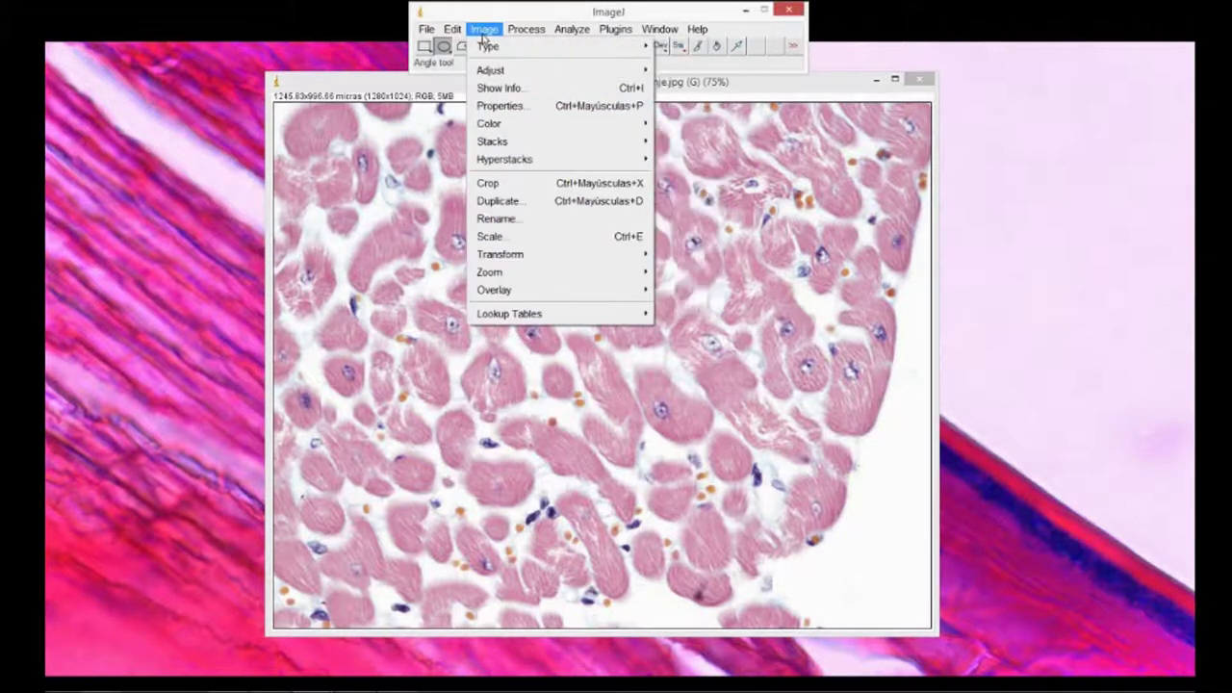
left_click(484, 37)
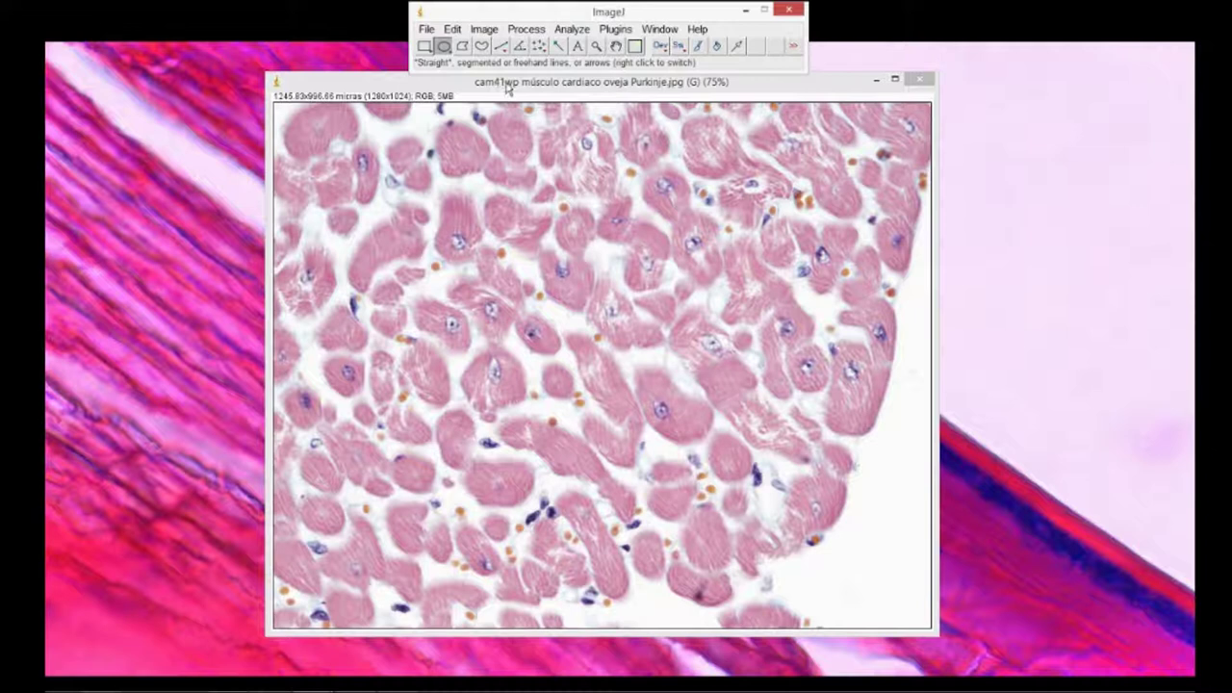
left_click(528, 29)
mouse_move(571, 29)
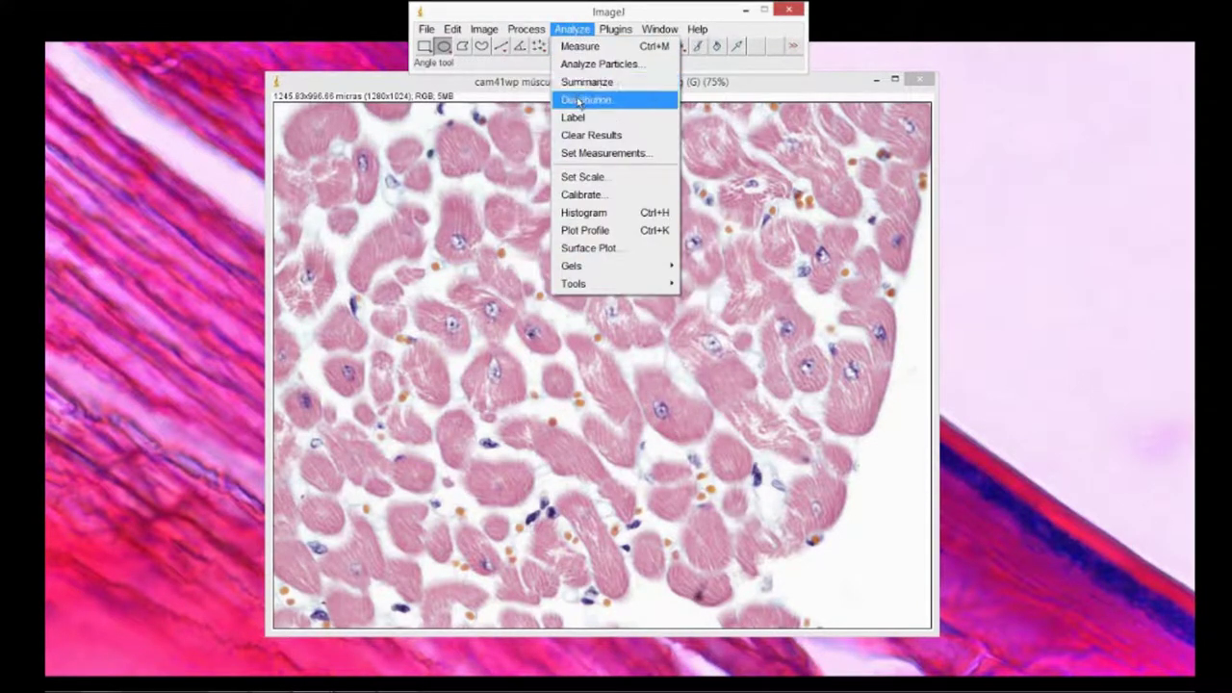
left_click(579, 177)
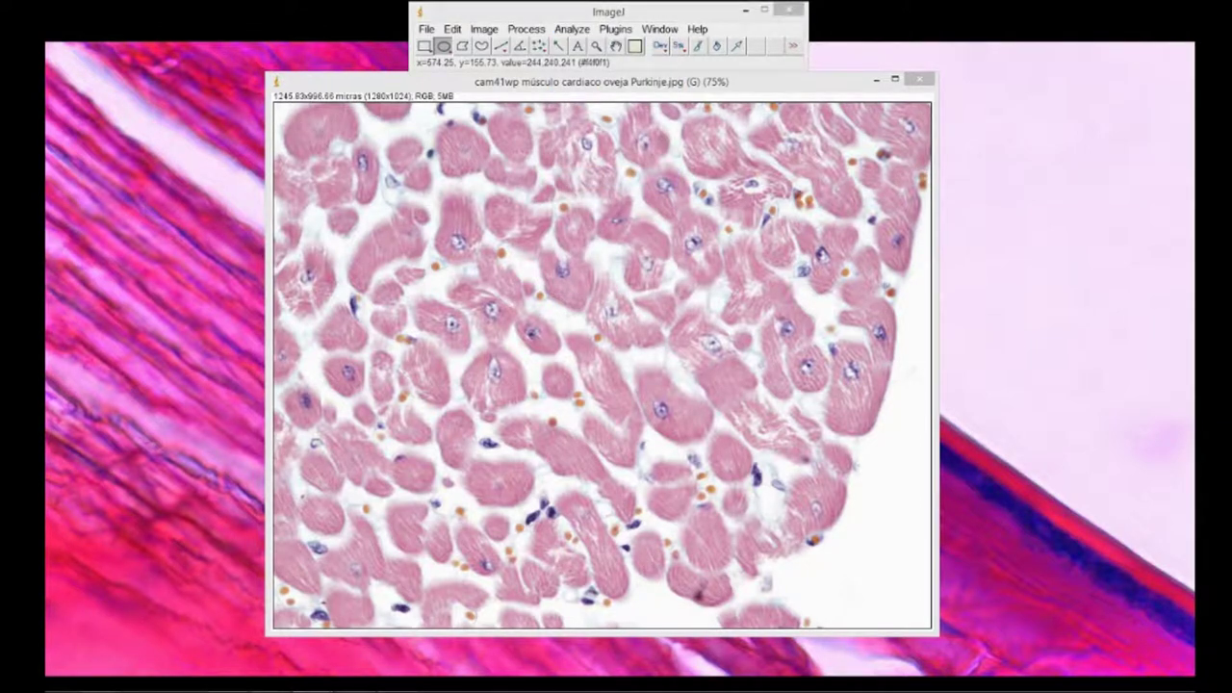
key("Return")
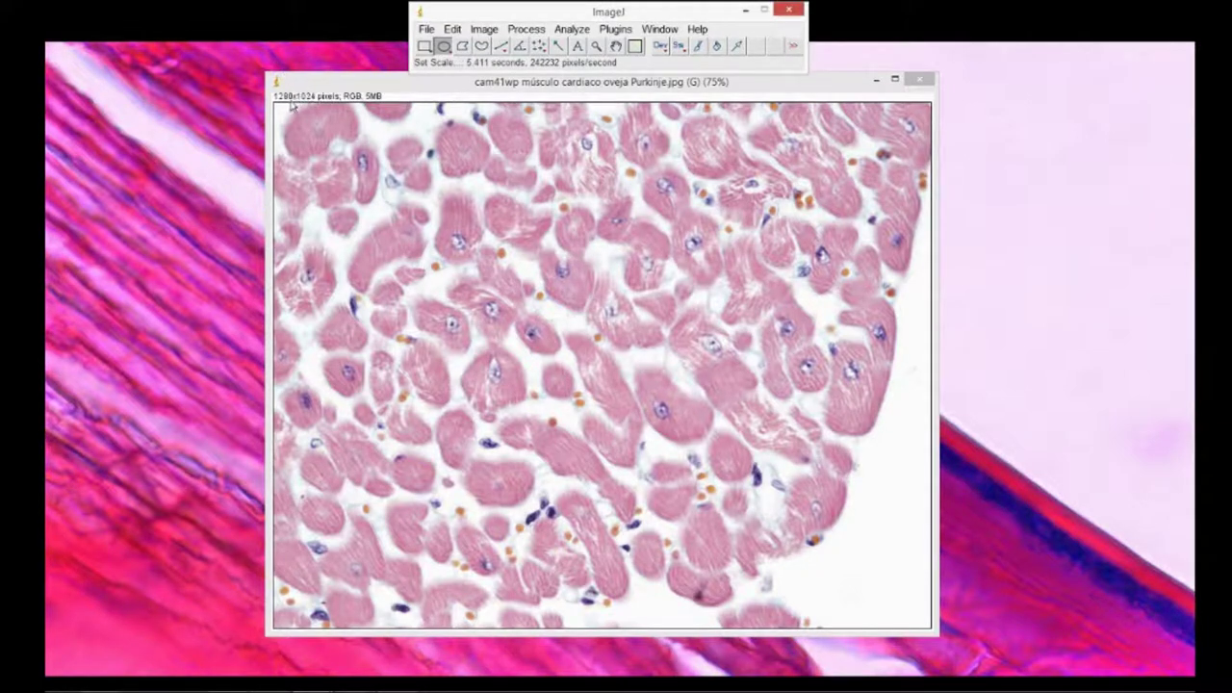
left_click(570, 30)
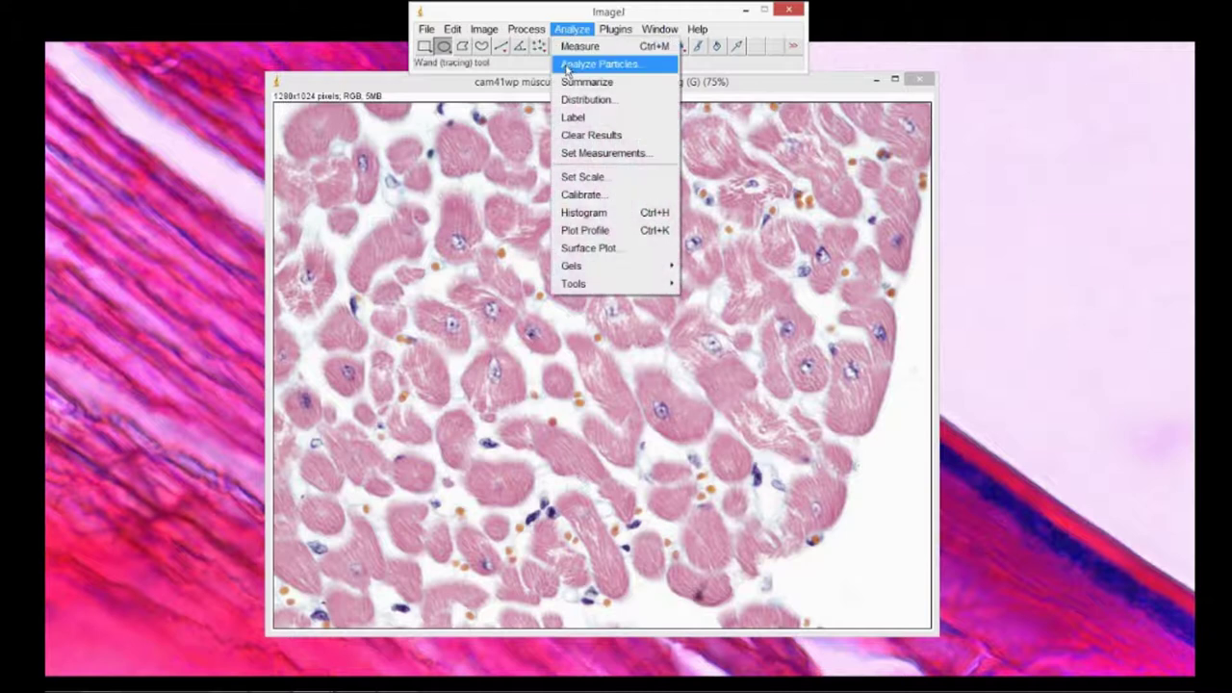
left_click(578, 177)
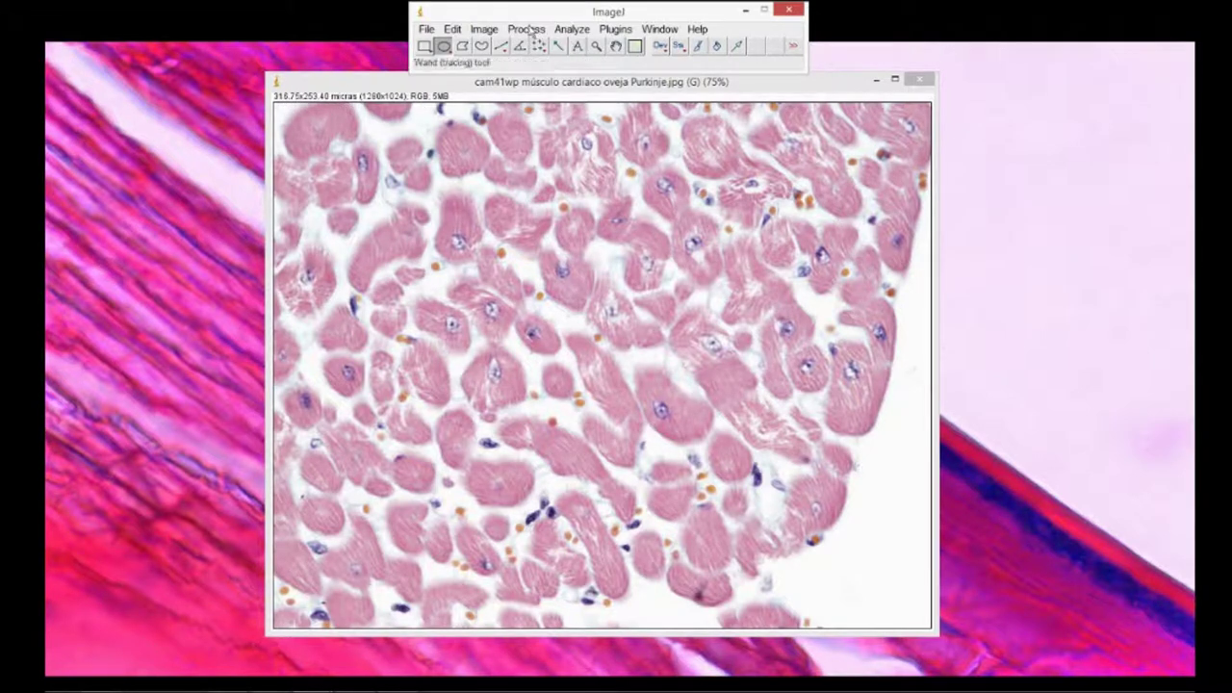
- Open the Color Threshold tool for the cardiac muscle image and place its window beside the image
left_click(489, 30)
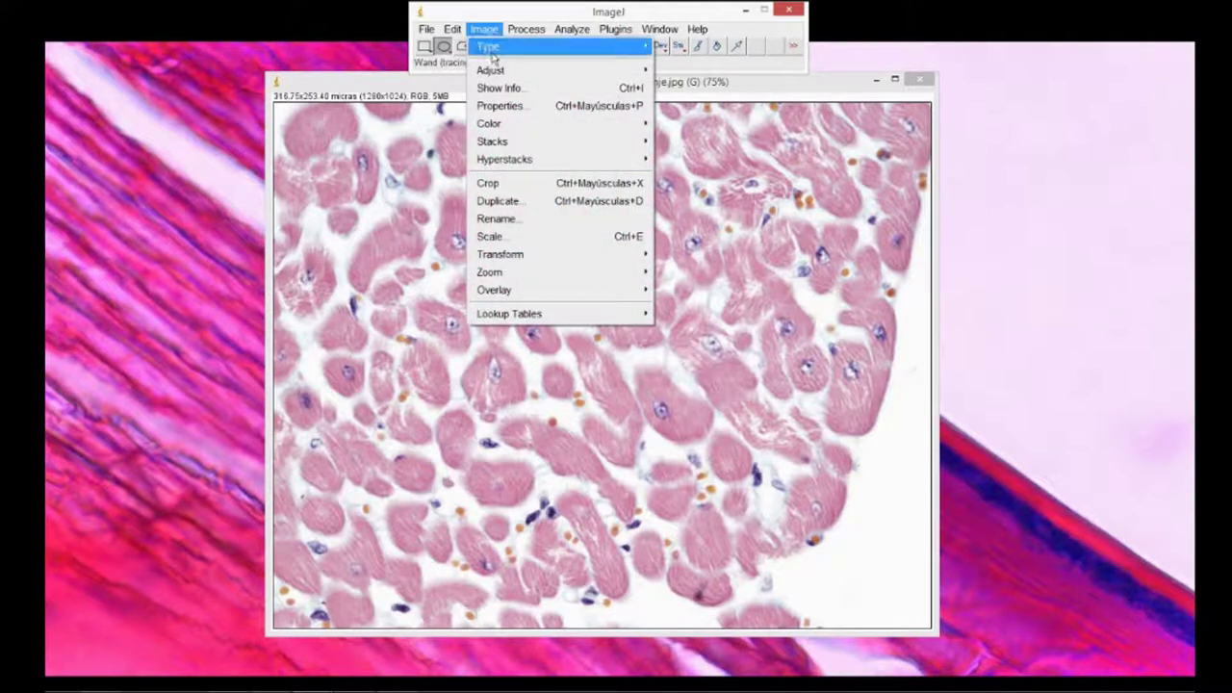
mouse_move(494, 80)
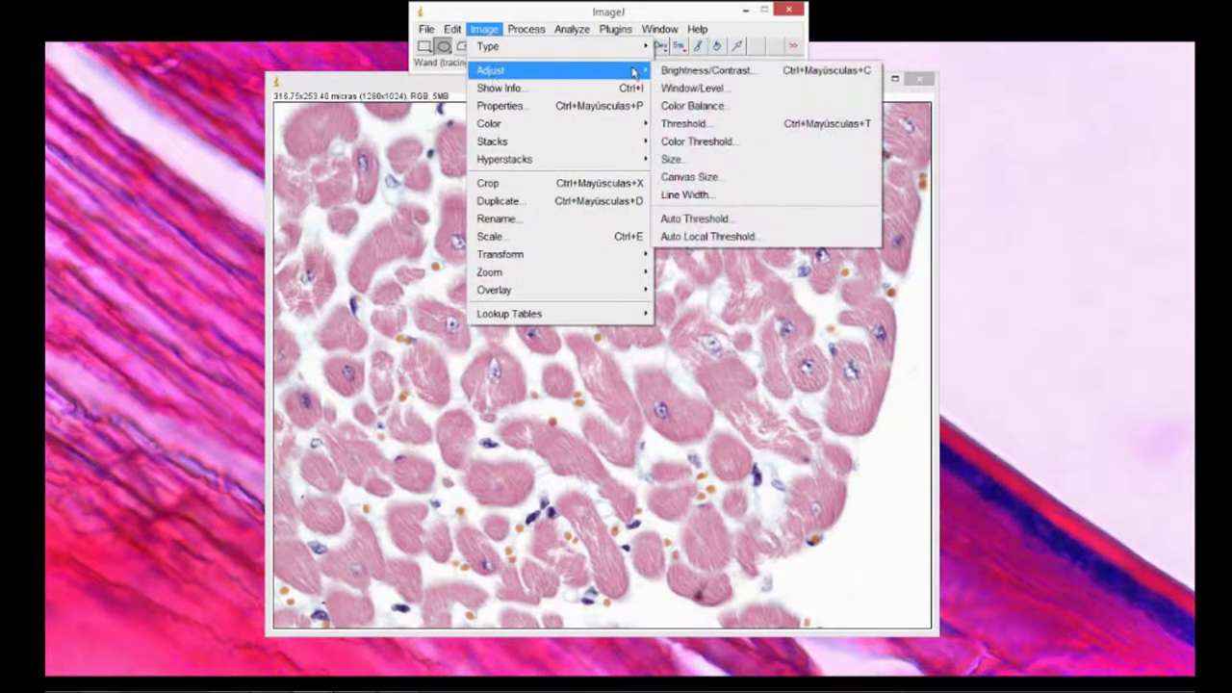
left_click(726, 144)
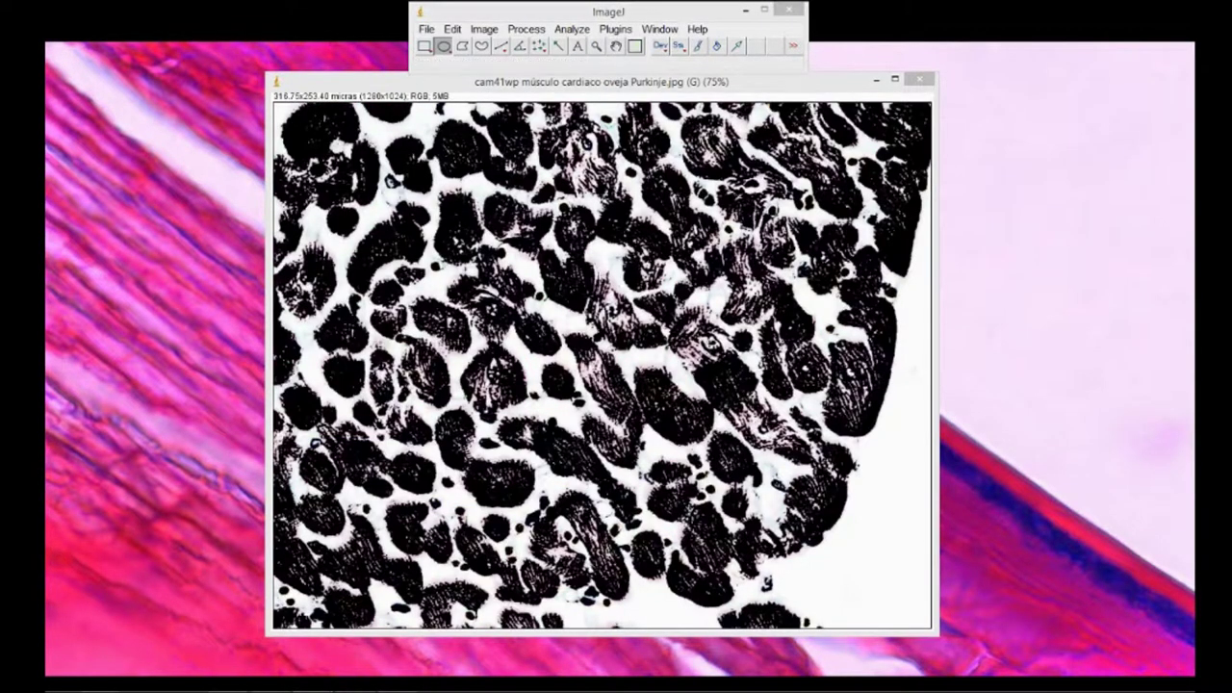
left_click_drag(4, 29, 89, 89)
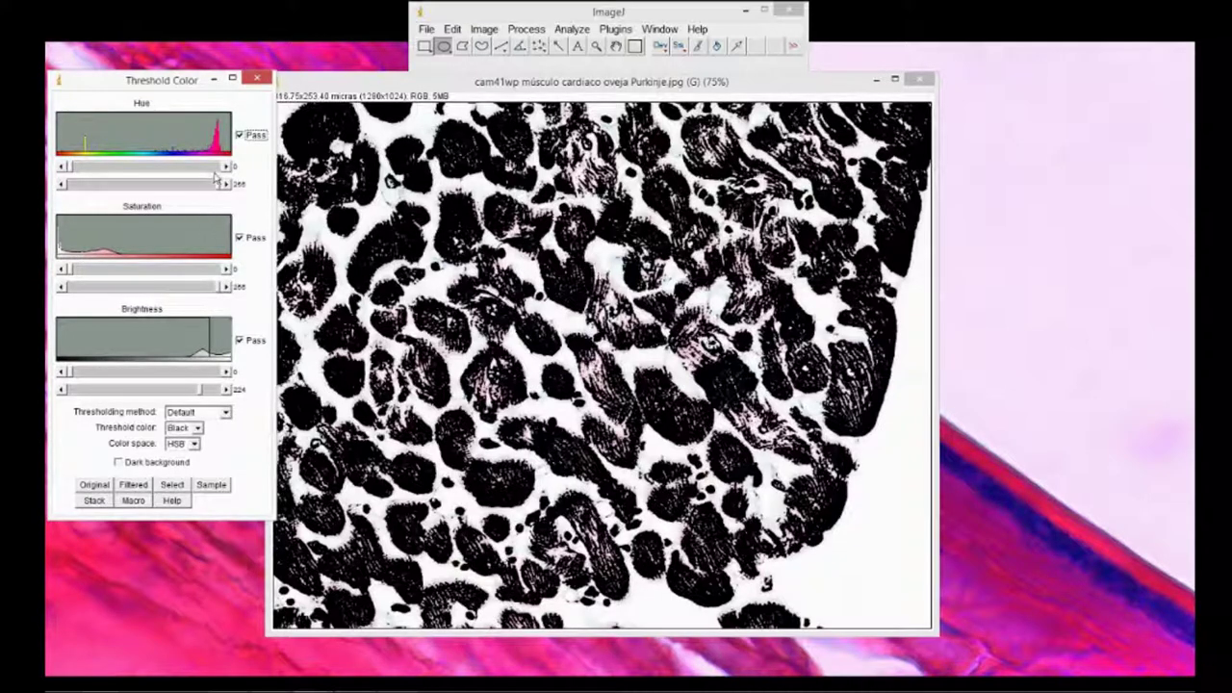
- Restrict the hue range to about 5–69 and slightly raise the upper brightness limit to isolate the orange erythrocytes
left_click_drag(221, 186, 96, 184)
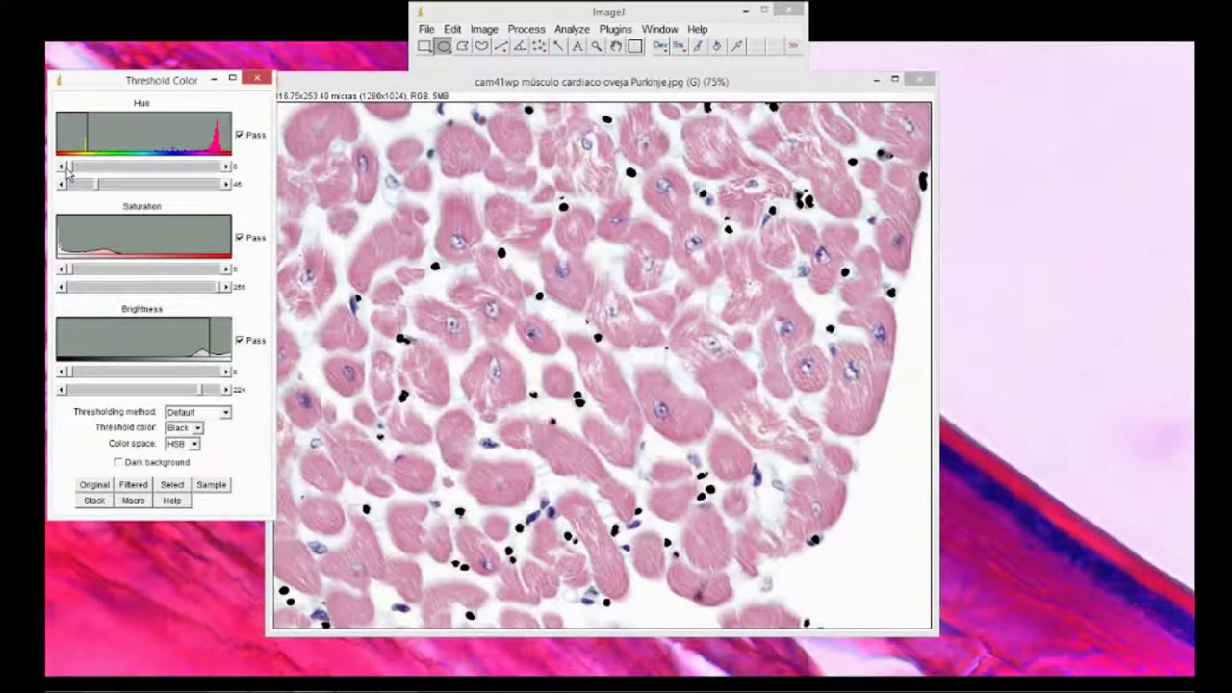
mouse_move(69, 169)
left_mouse_down()
mouse_move(85, 168)
mouse_move(72, 170)
mouse_move(91, 188)
mouse_move(111, 184)
left_mouse_up()
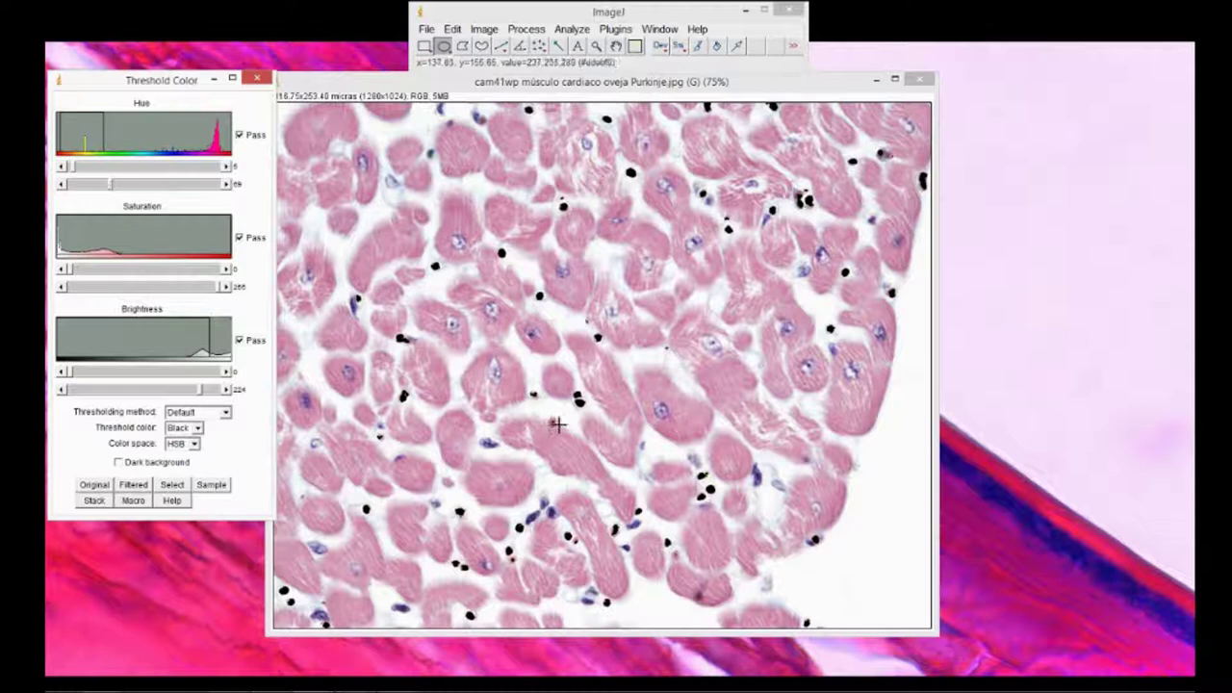
mouse_move(200, 389)
left_mouse_down()
mouse_move(213, 389)
mouse_move(201, 390)
left_mouse_up()
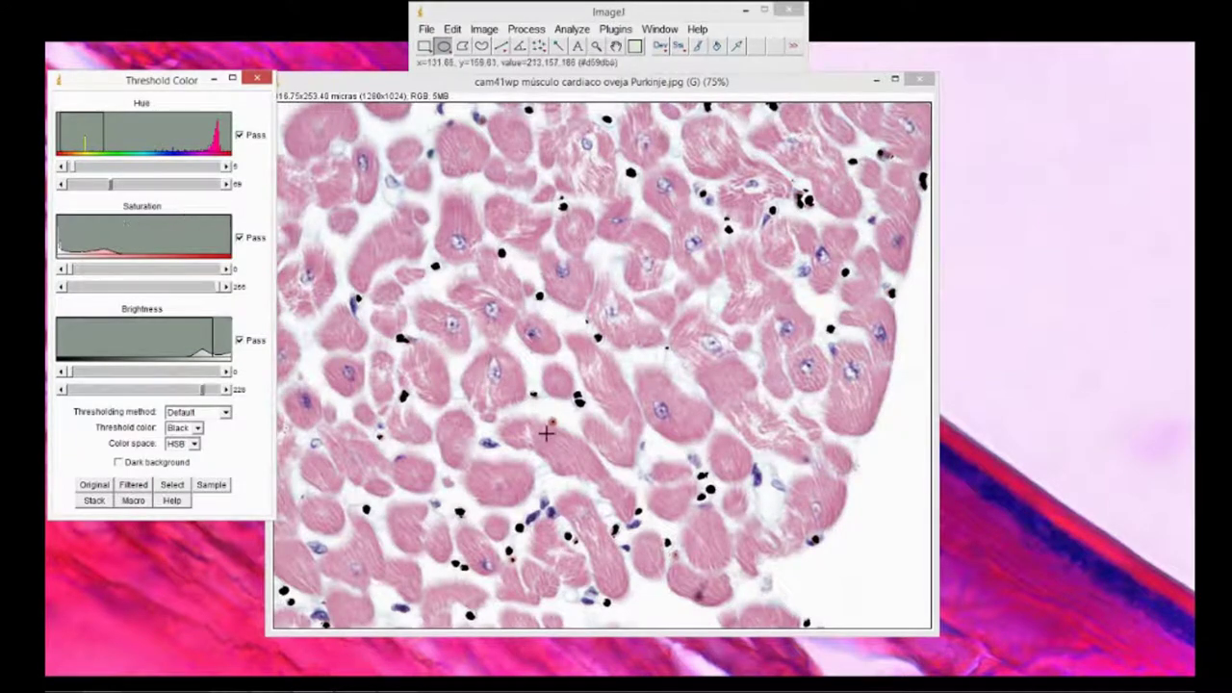
- Sample the threshold colour from an oval selection drawn over the isolated reddish erythrocyte near the image centre
key("plus")
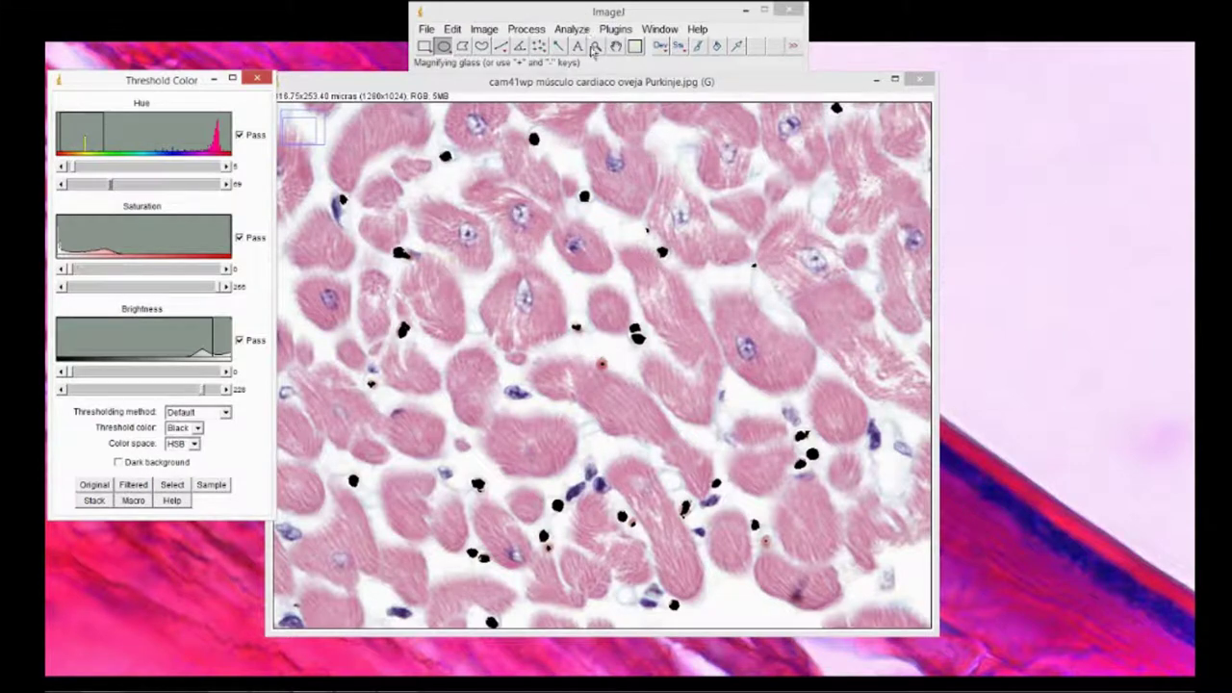
left_click(596, 46)
left_click(601, 363)
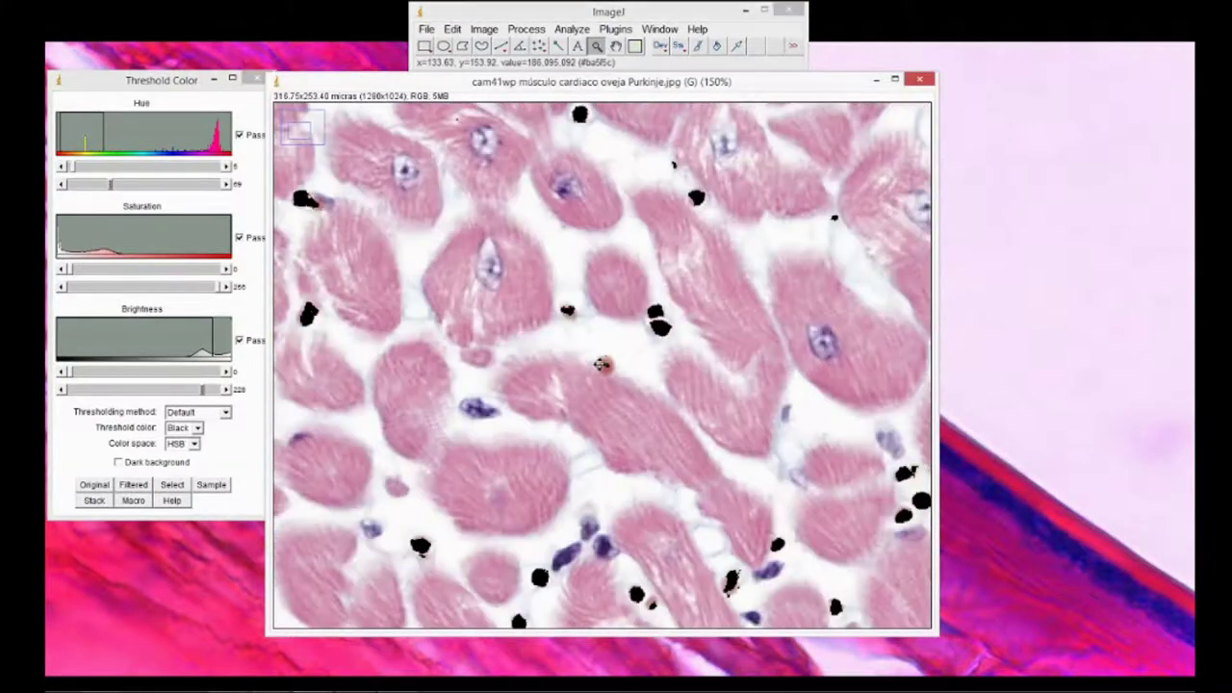
left_click(601, 363)
left_click(601, 363)
left_click(601, 363)
left_click(600, 362)
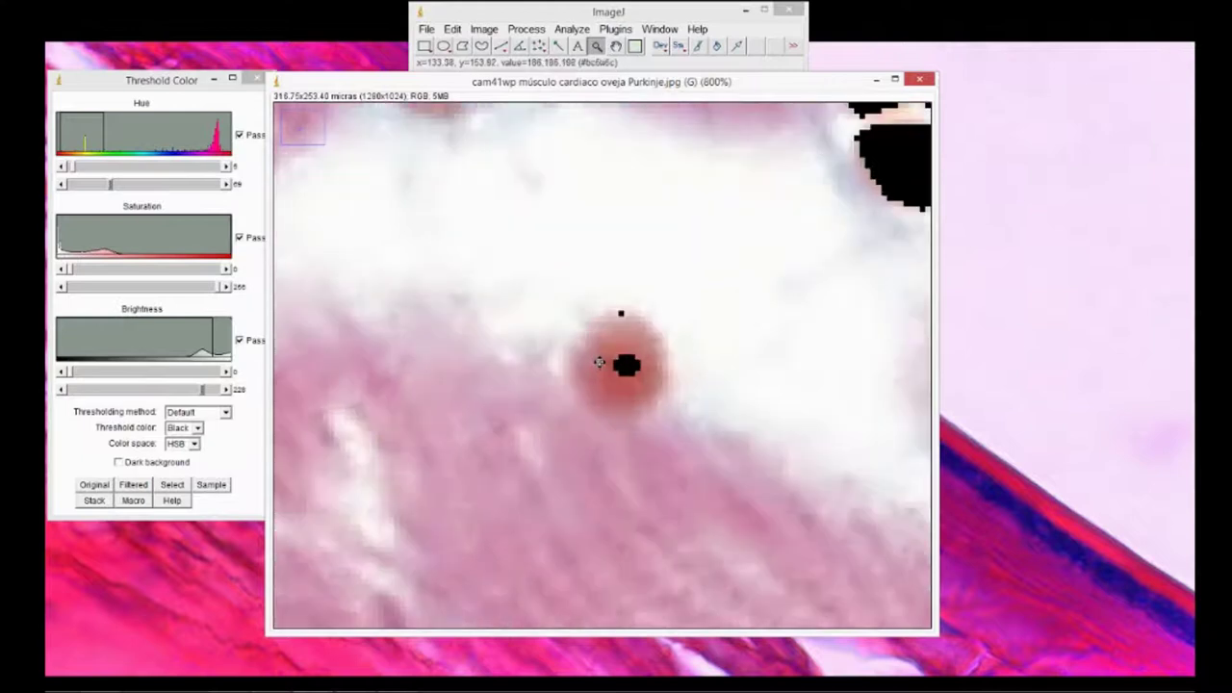
left_click(539, 242)
right_click(539, 242)
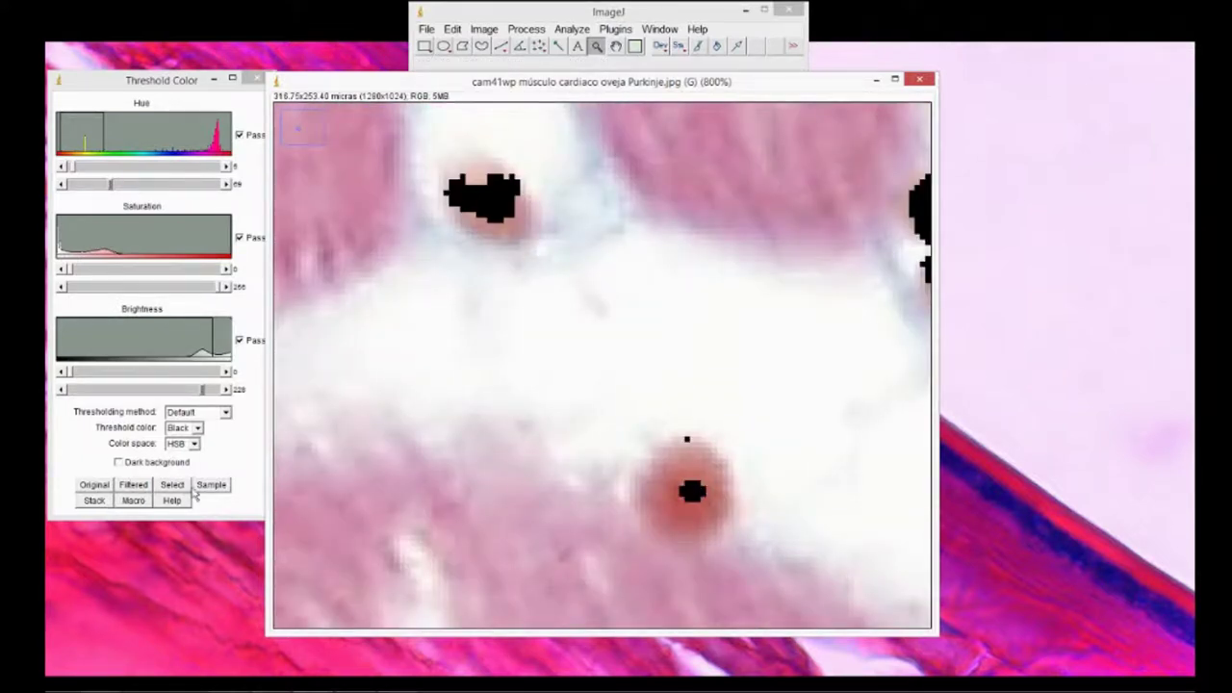
left_click(442, 46)
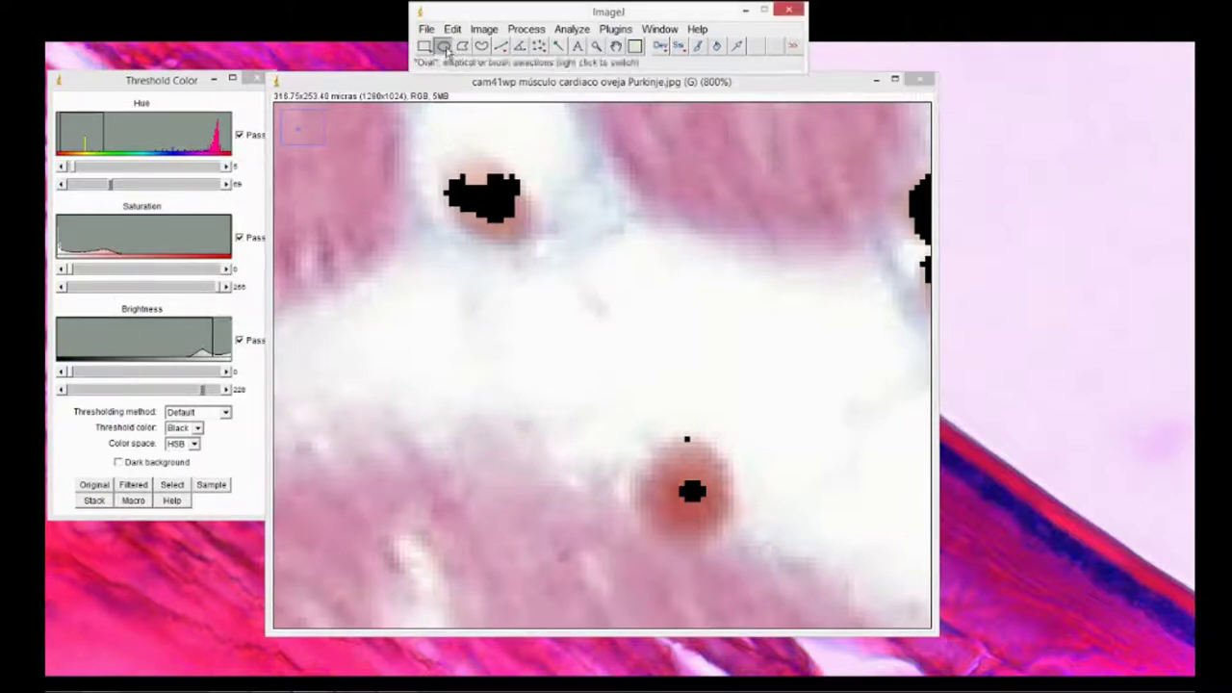
left_click_drag(653, 449, 723, 535)
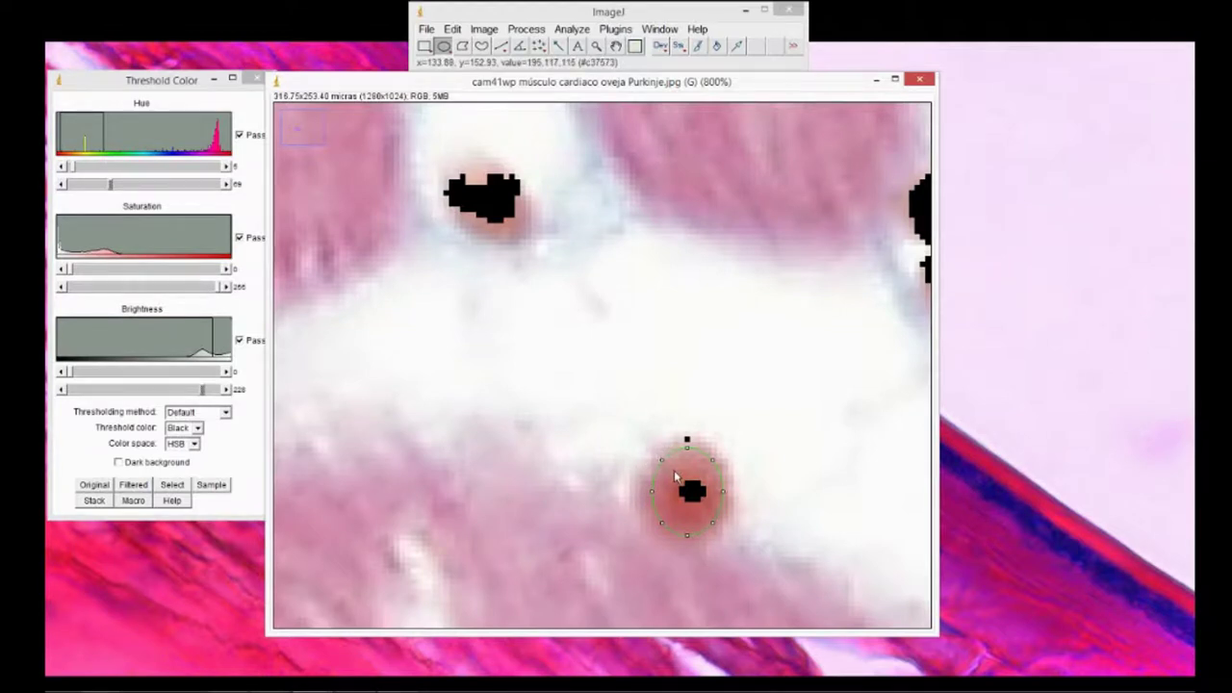
left_click(214, 490)
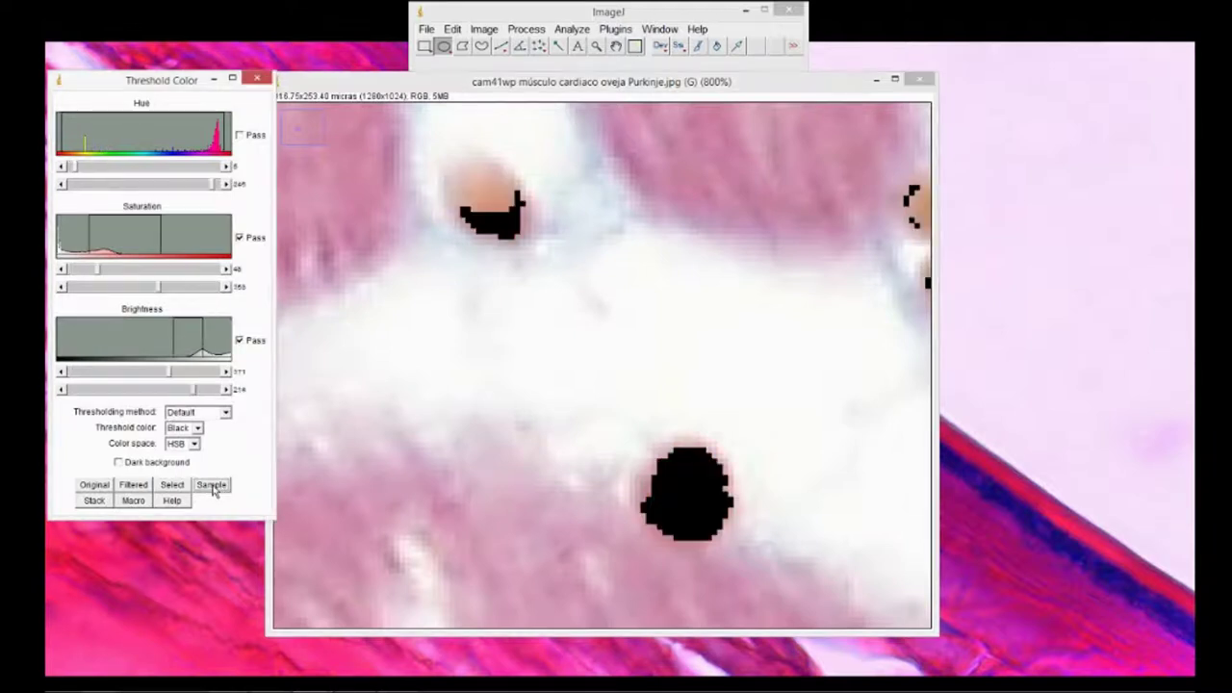
- Lower the upper hue limit to 43 and enable the Pass filter for hue
key("plus")
key("minus")
key("minus")
key("minus")
key("minus")
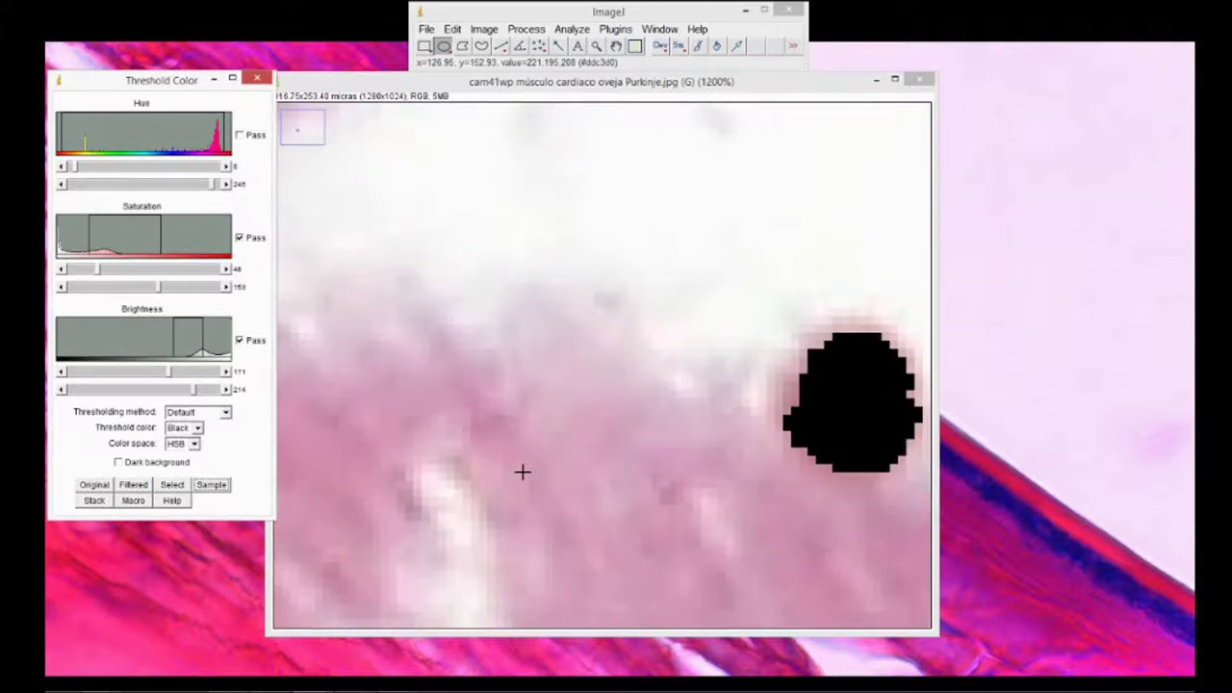
key("minus")
key("minus")
key("minus")
key("minus")
key("minus")
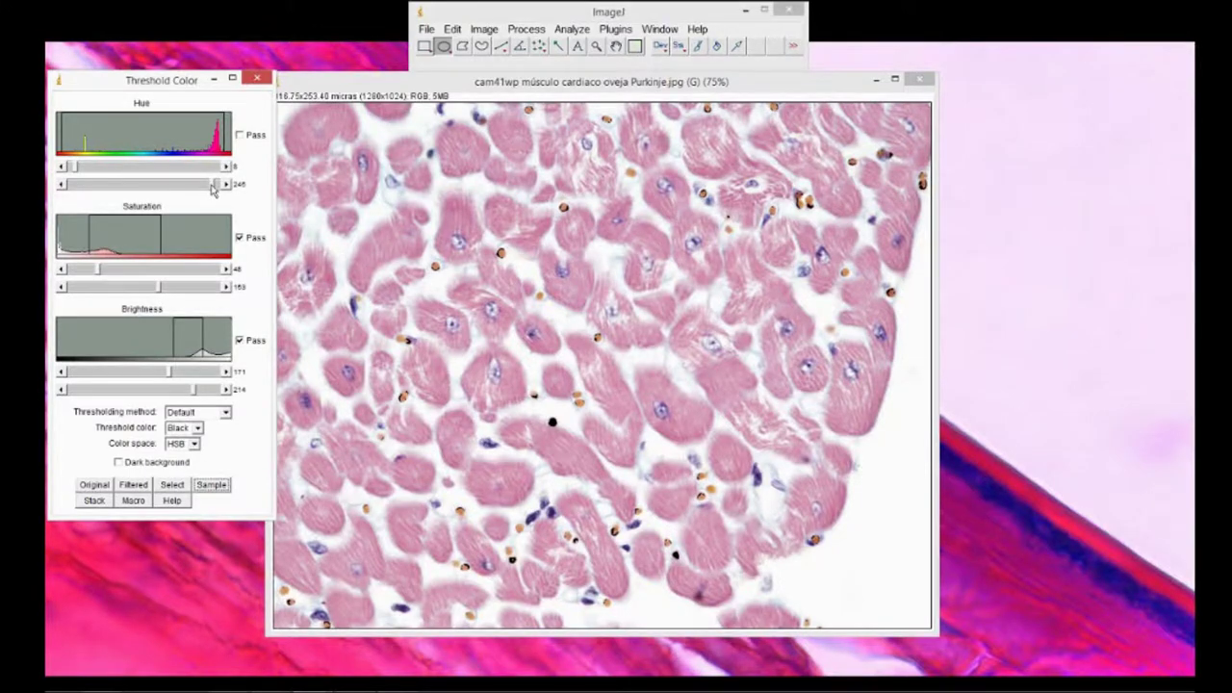
left_click_drag(213, 185, 95, 201)
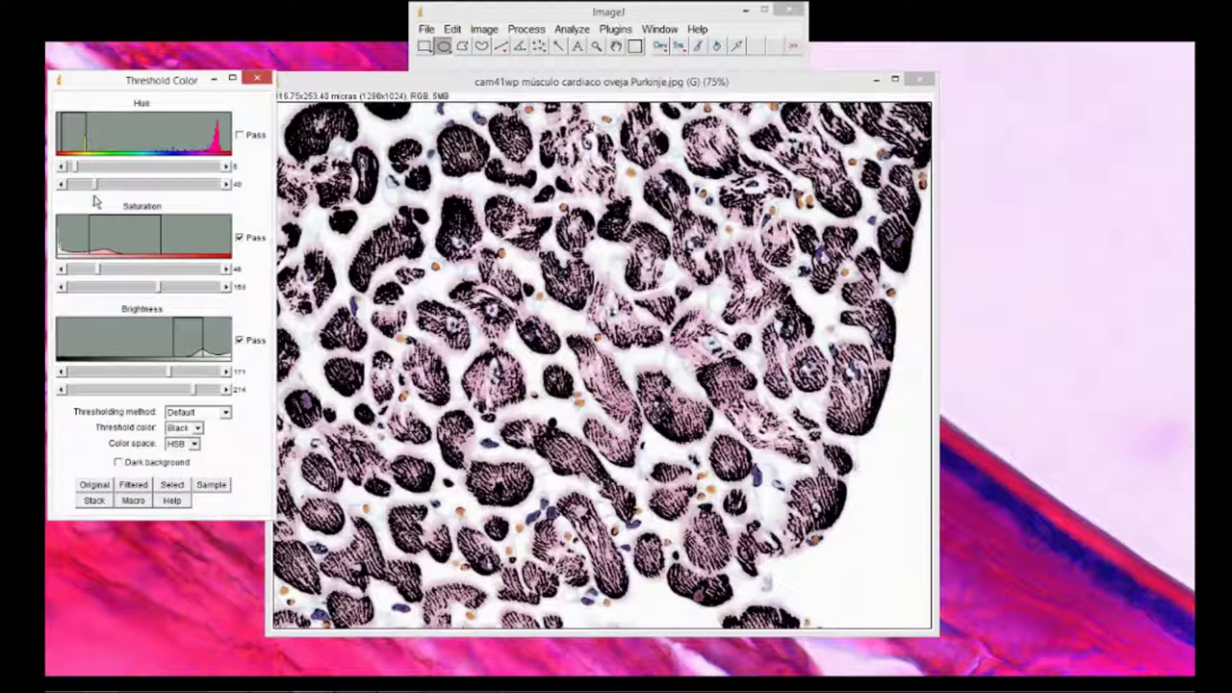
left_click(256, 136)
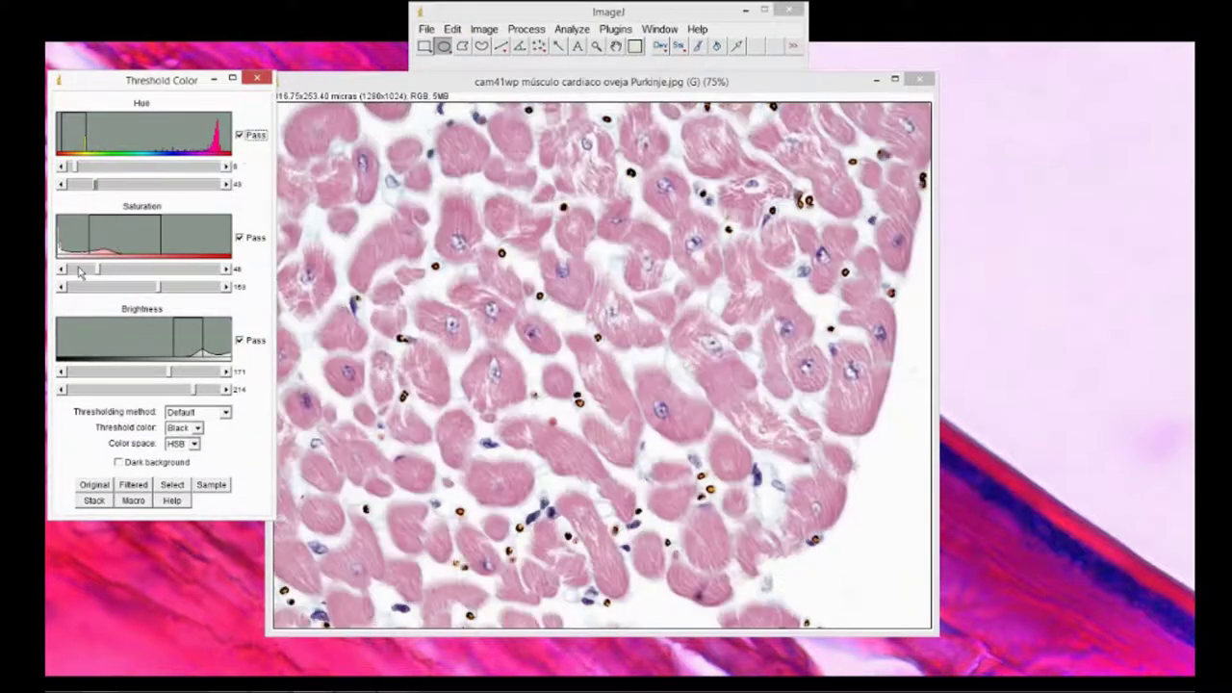
- Set the threshold ranges to saturation 0–254, brightness 90–230 and hue 0–148 so all erythrocytes are covered
left_click_drag(99, 274, 59, 282)
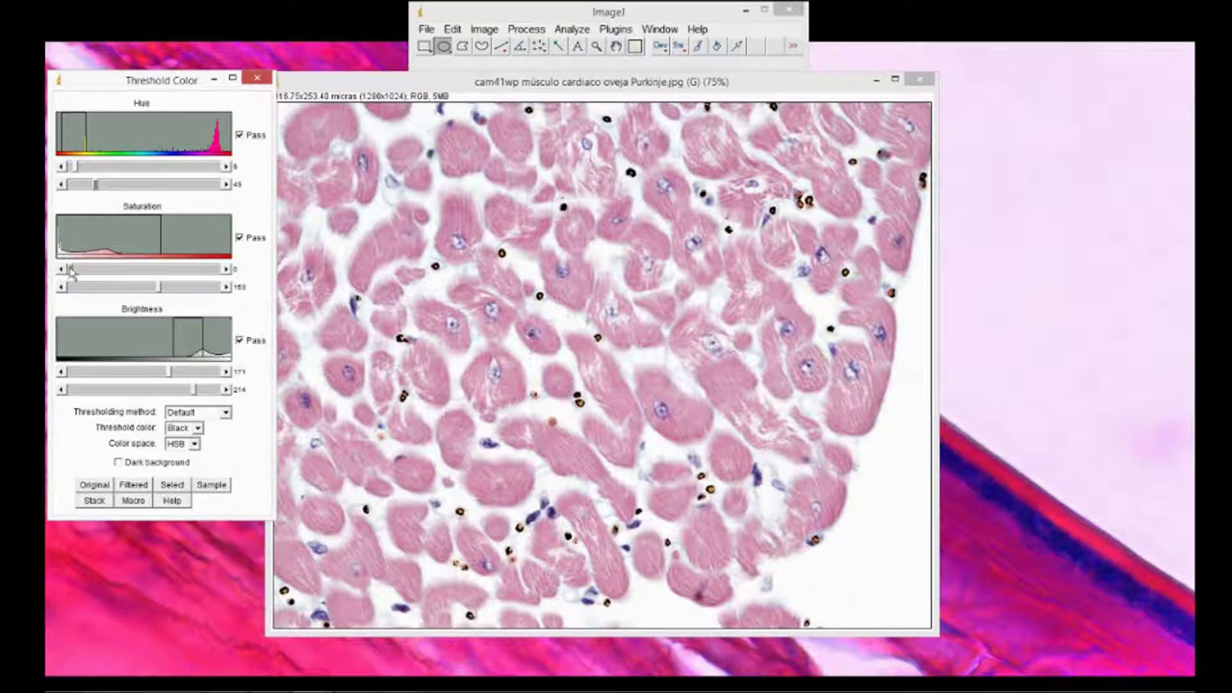
left_click_drag(160, 287, 218, 288)
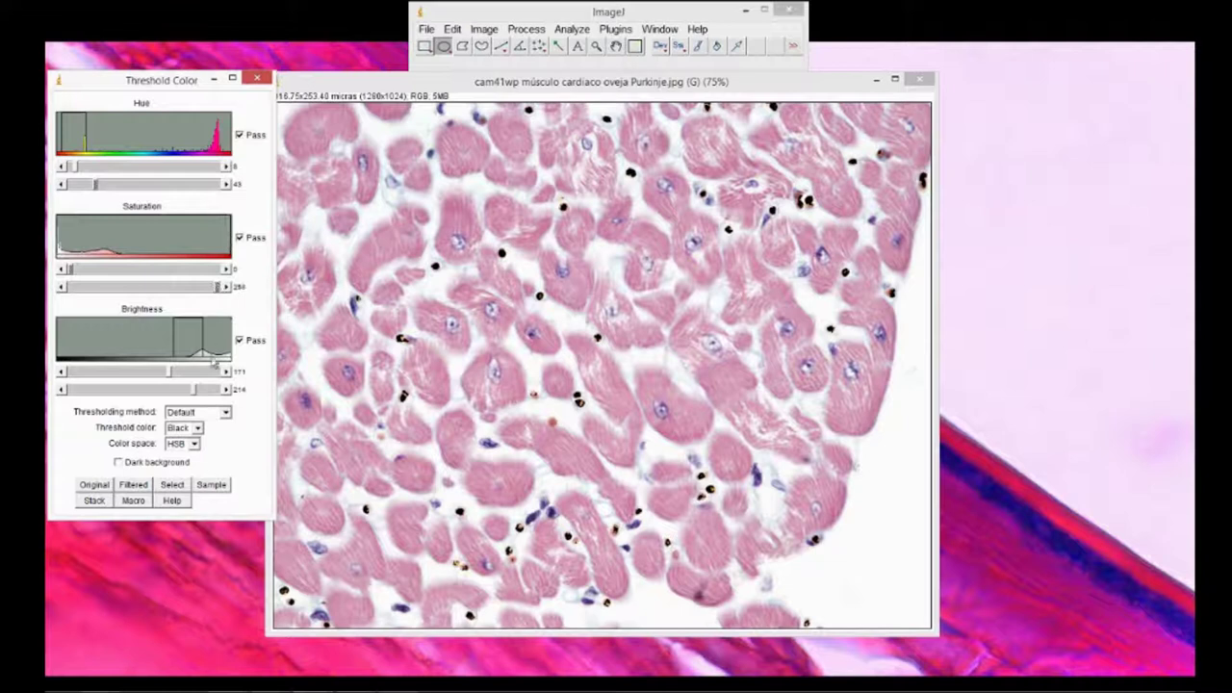
left_click_drag(196, 393, 134, 383)
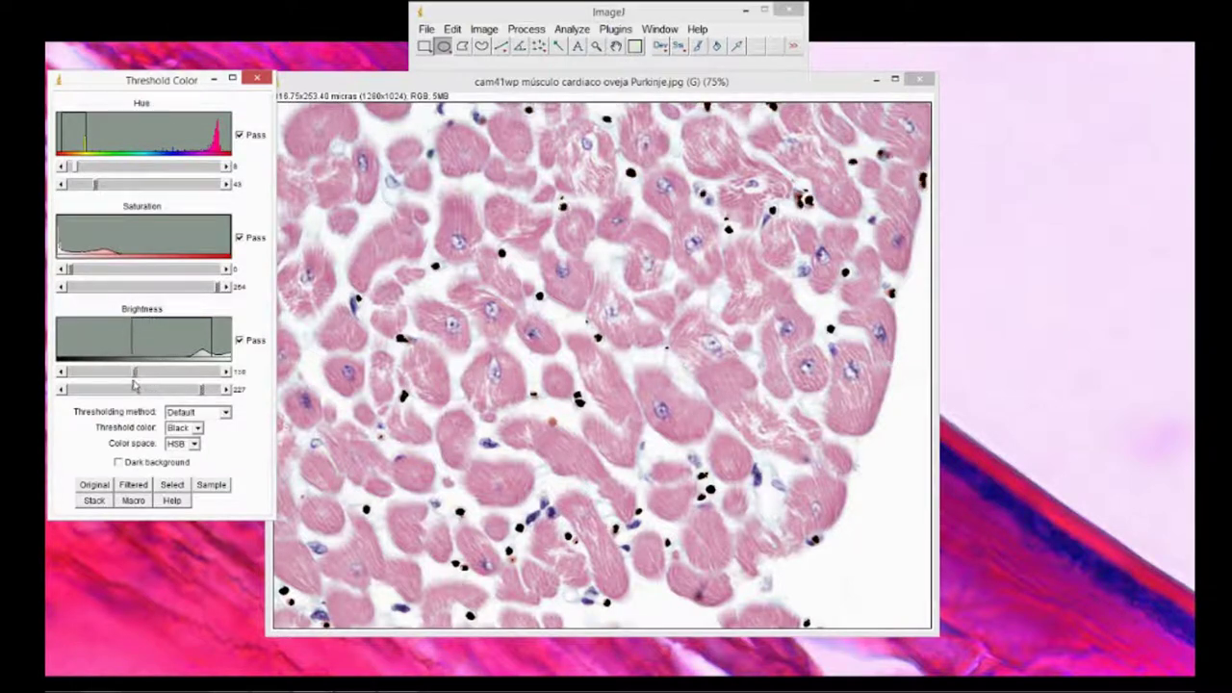
left_click(96, 374)
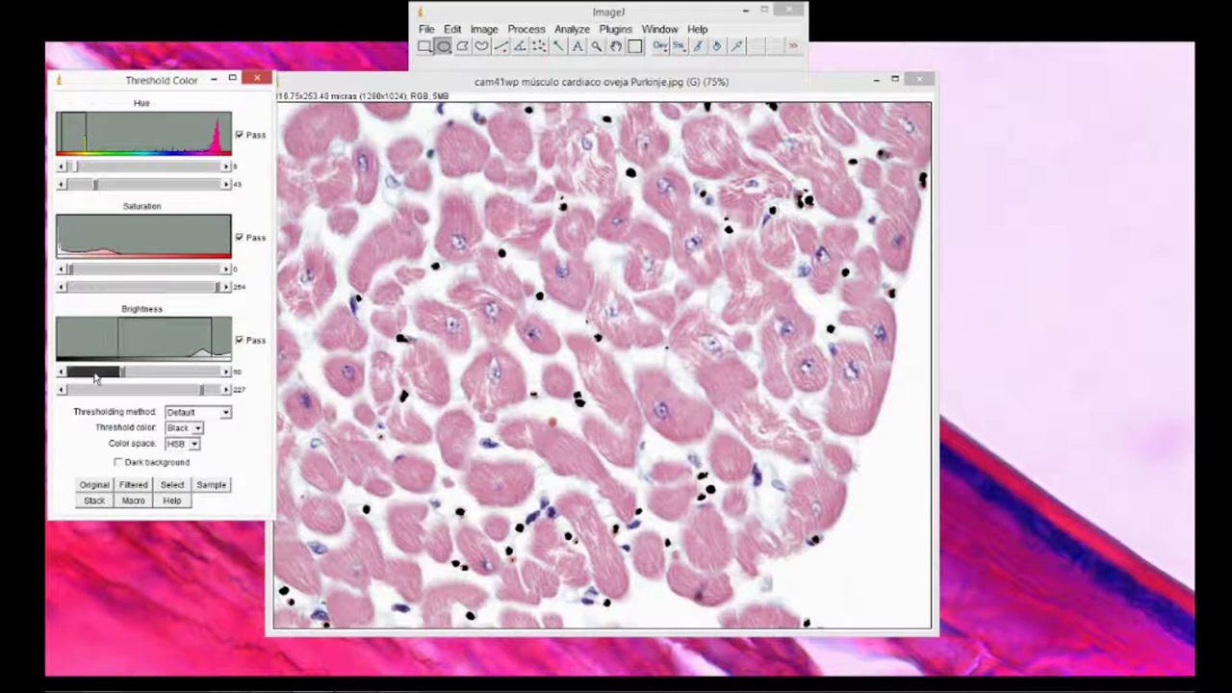
left_click_drag(203, 390, 205, 391)
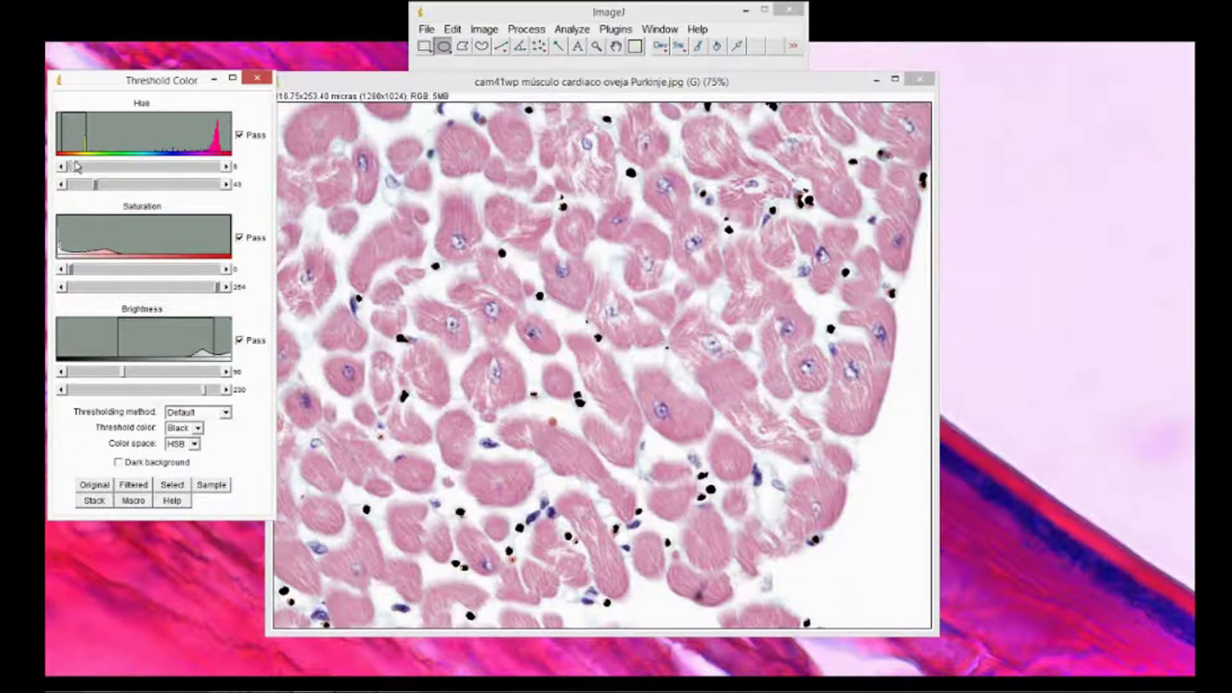
left_click_drag(79, 172, 159, 159)
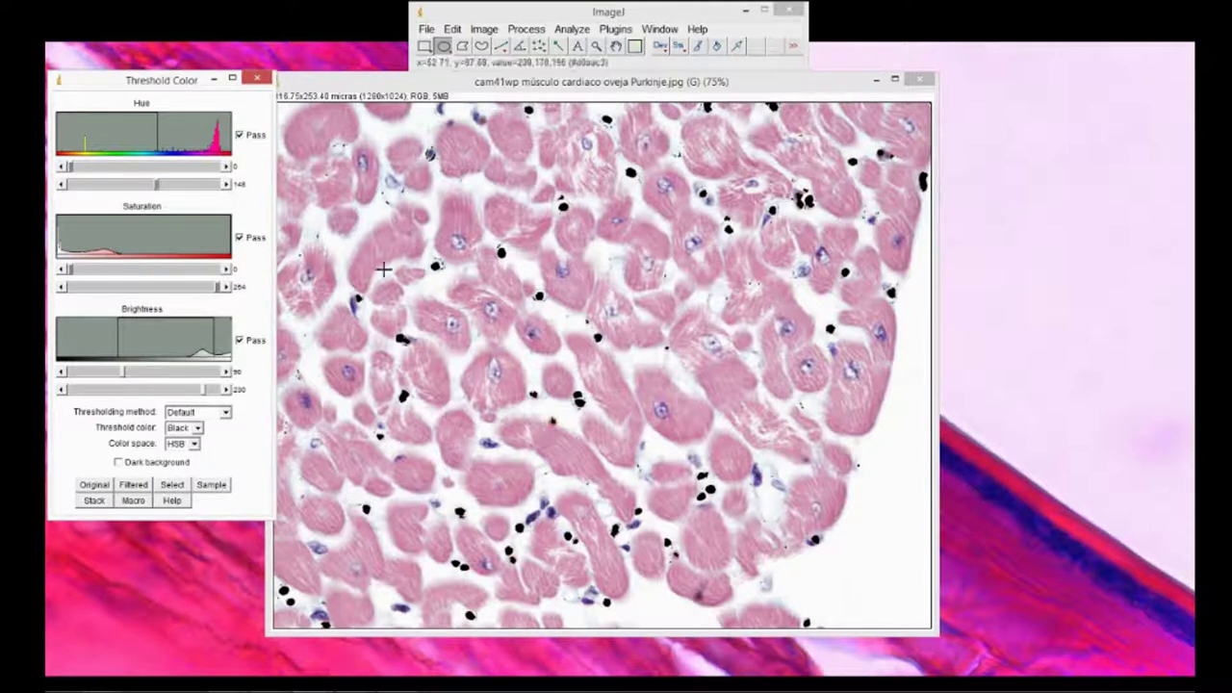
- Turn the thresholded erythrocytes into a selection, measure their area and select the measurement row in the Results table
left_click(552, 31)
left_click(558, 31)
key("ctrl+m")
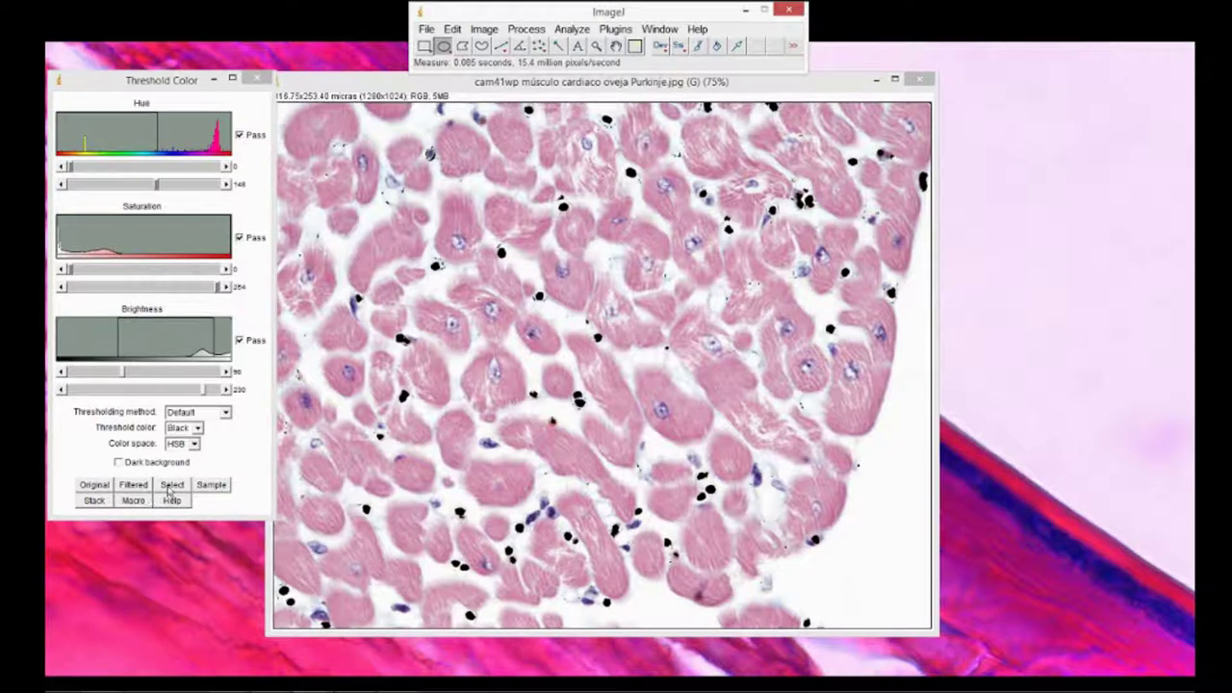
left_click(170, 486)
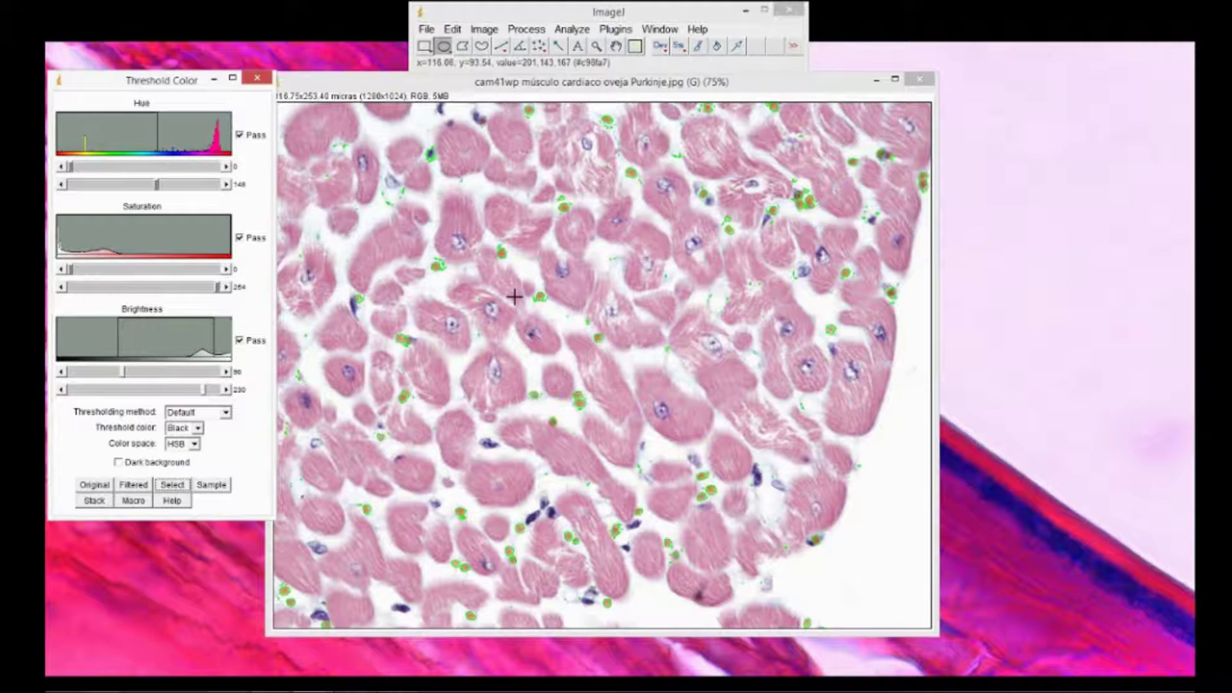
left_click(571, 29)
left_click(577, 42)
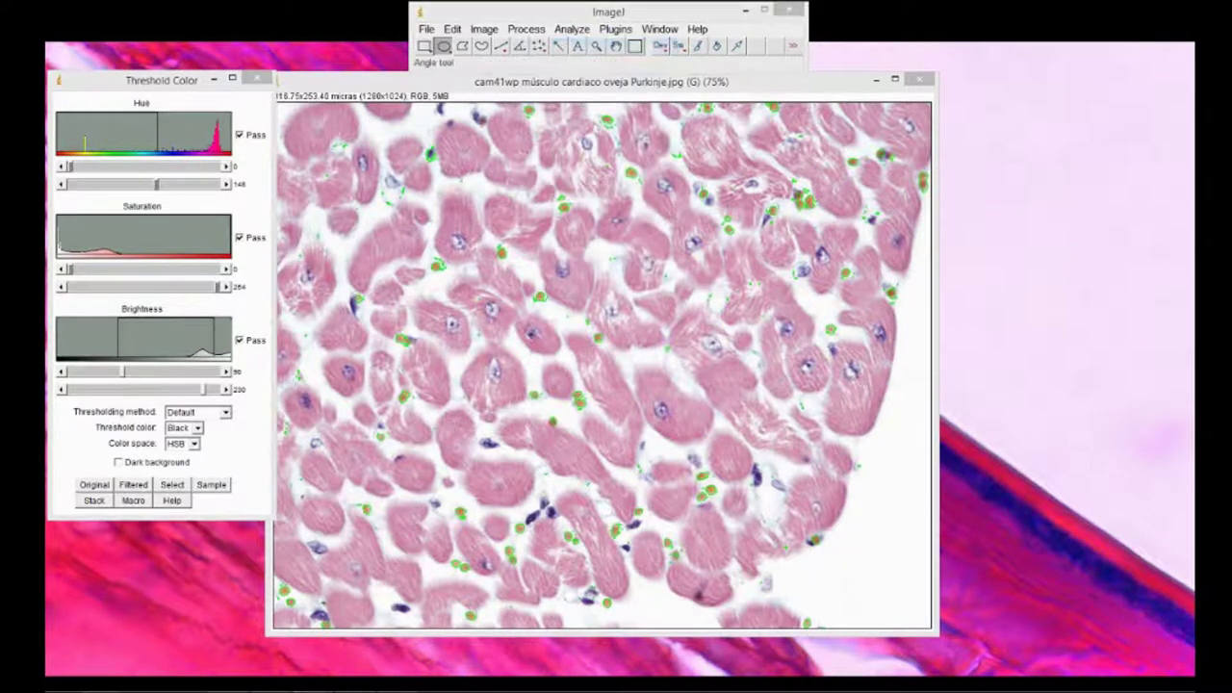
left_click_drag(644, 133, 706, 151)
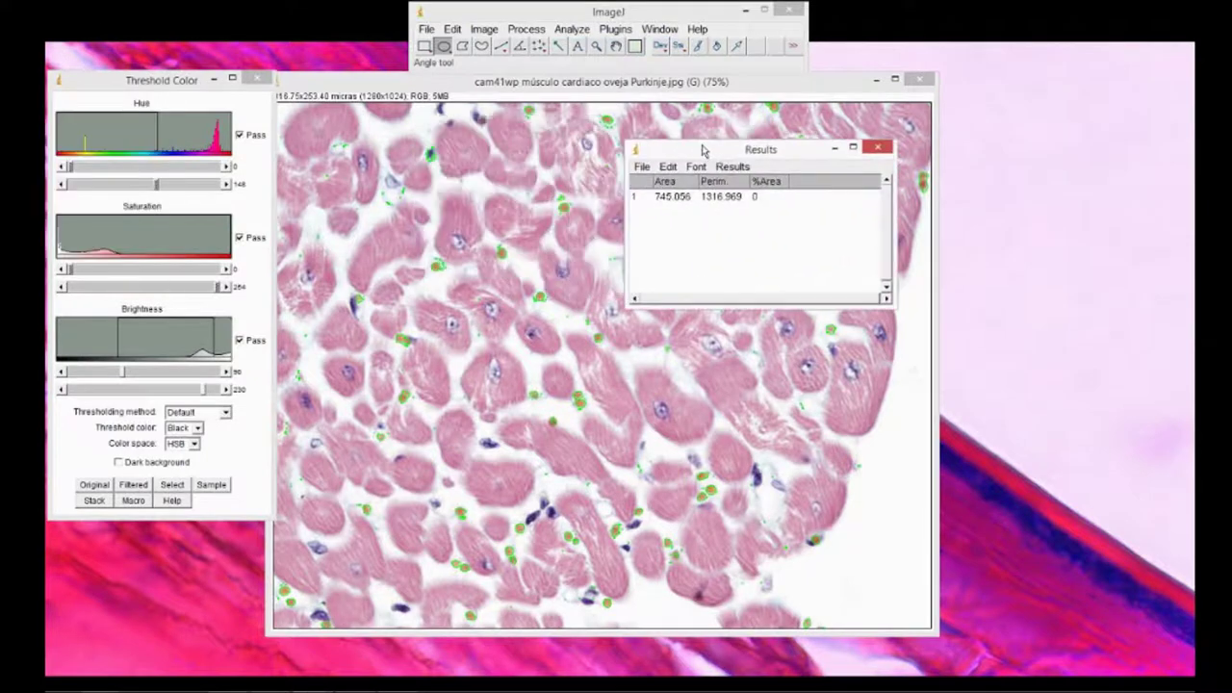
left_click(697, 197)
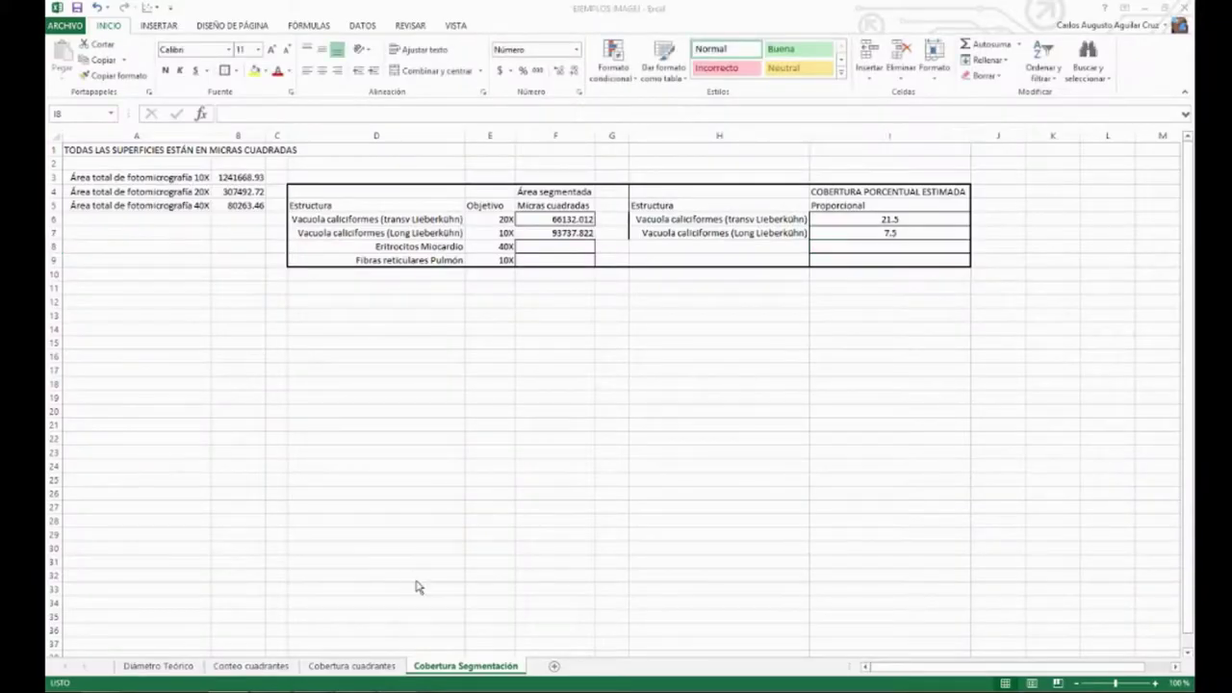
- Switch to Excel and enter 745 in cell I8
key("alt+Tab")
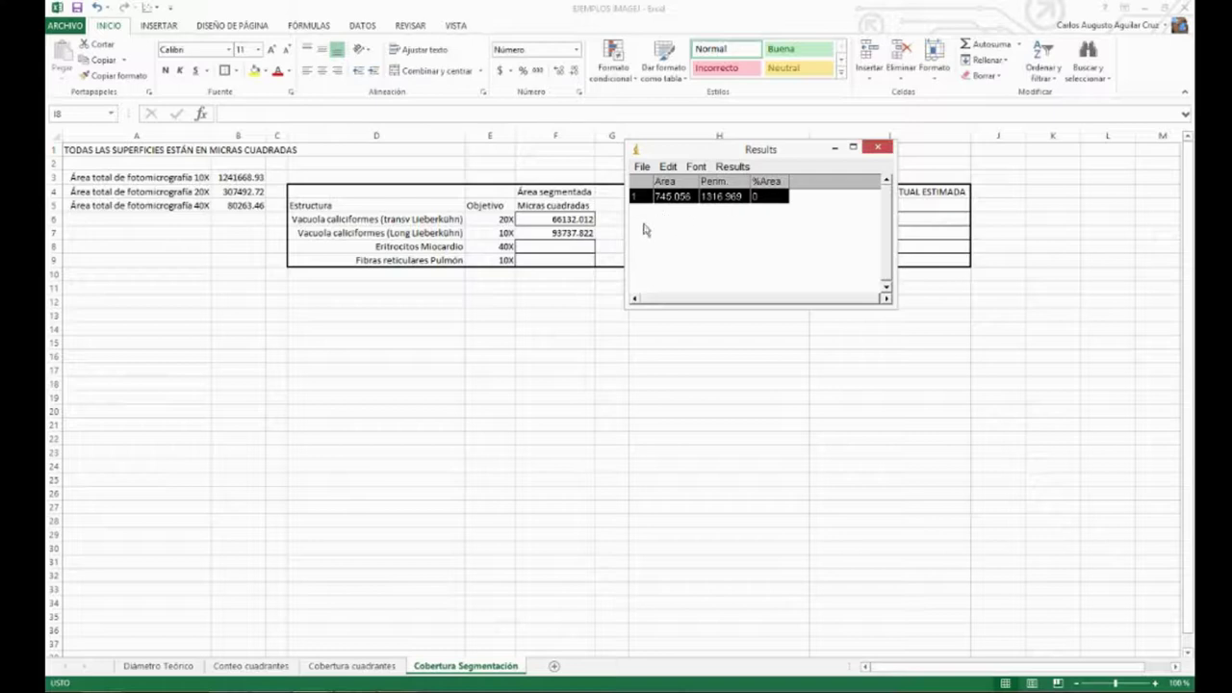
key("alt+Tab")
key("BackSpace")
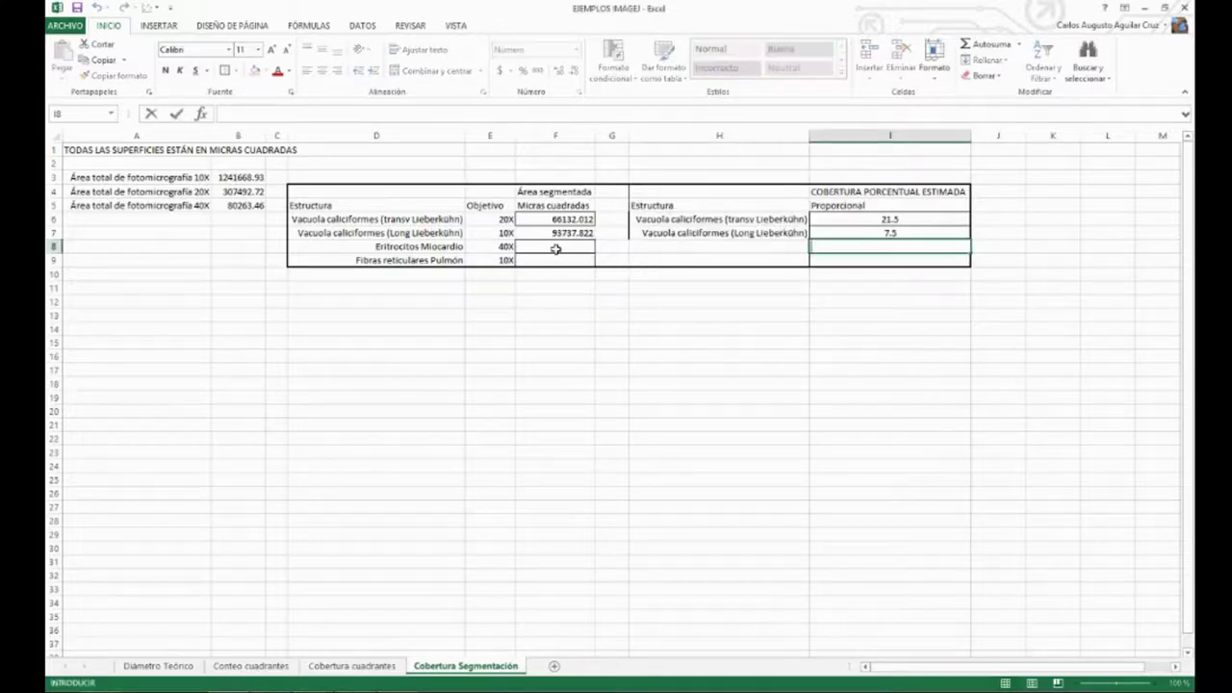
type("745")
- Enter the segmented area 745.056 for Eritrocitos Miocardio in cell F8, checking it against the Results table
left_click(556, 250)
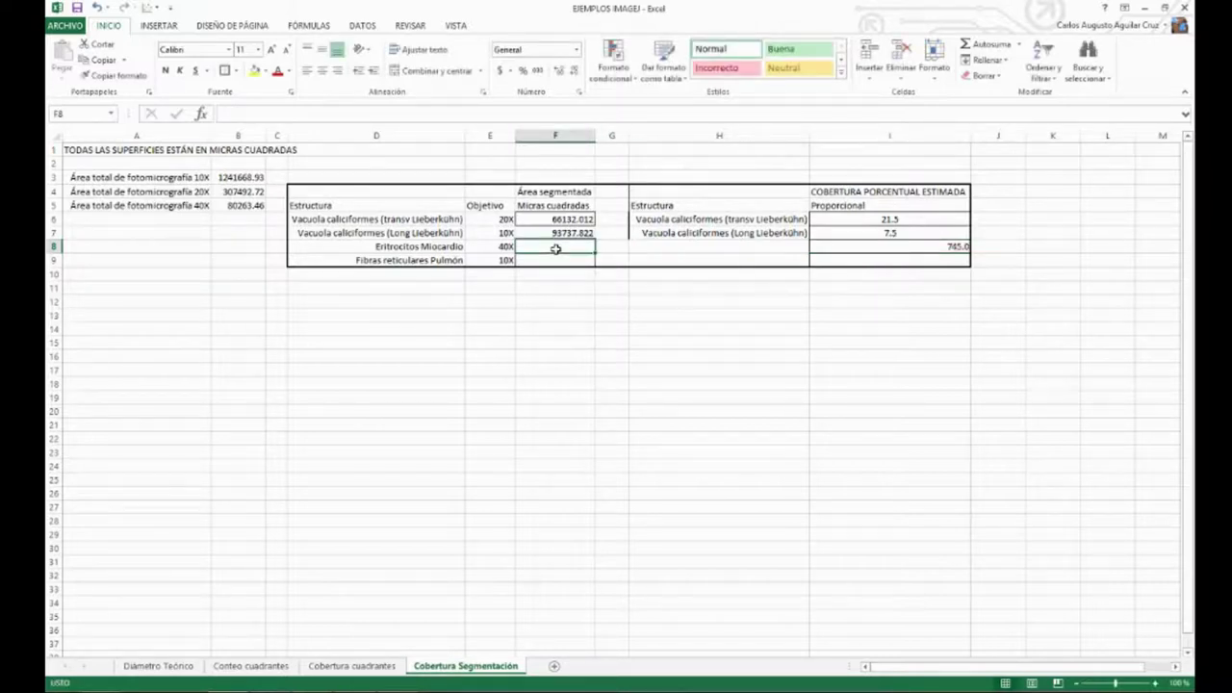
type("745")
key("alt+Tab")
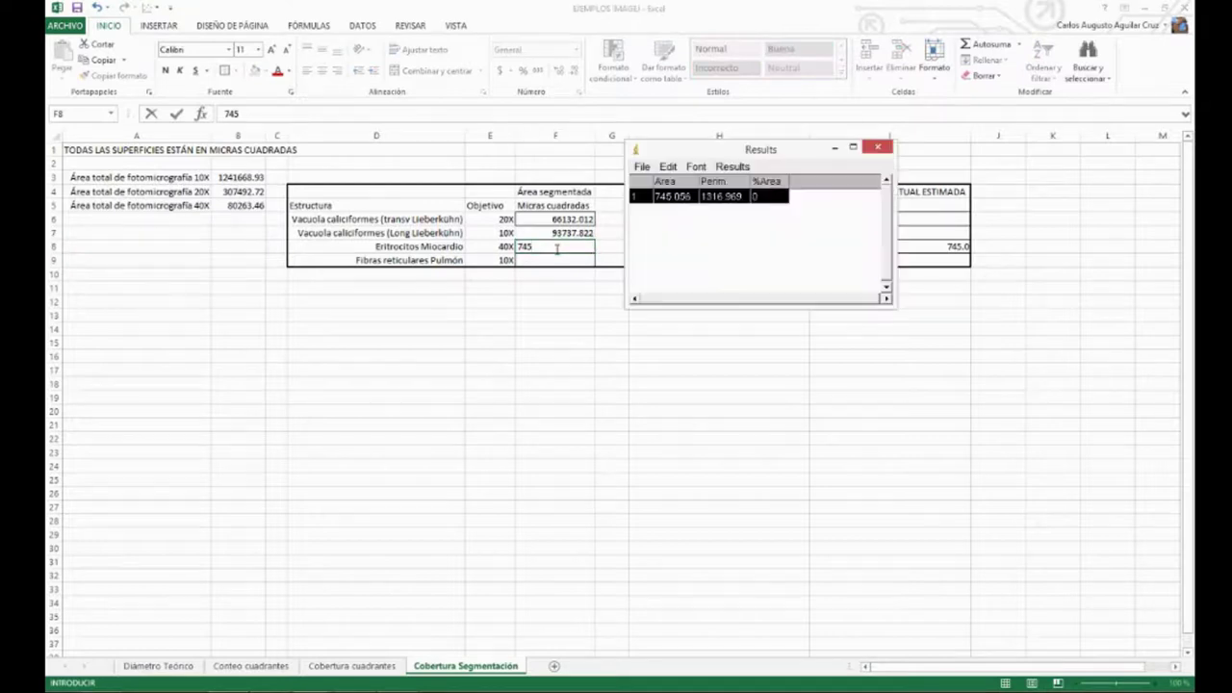
key("alt+Tab")
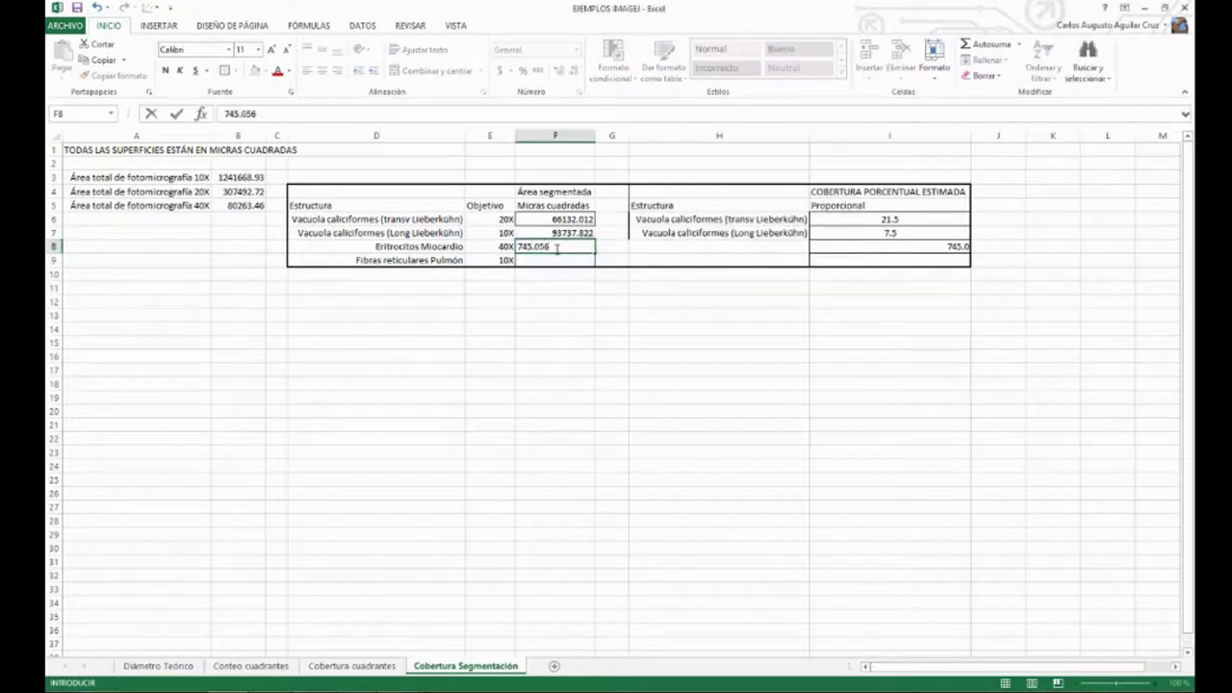
key("Right")
- Copy the Eritrocitos Miocardio label from D8 into the coverage table's structure column at H8
key("Right")
key("Right")
left_click(555, 248)
key("Left")
key("Left")
key("ctrl+c")
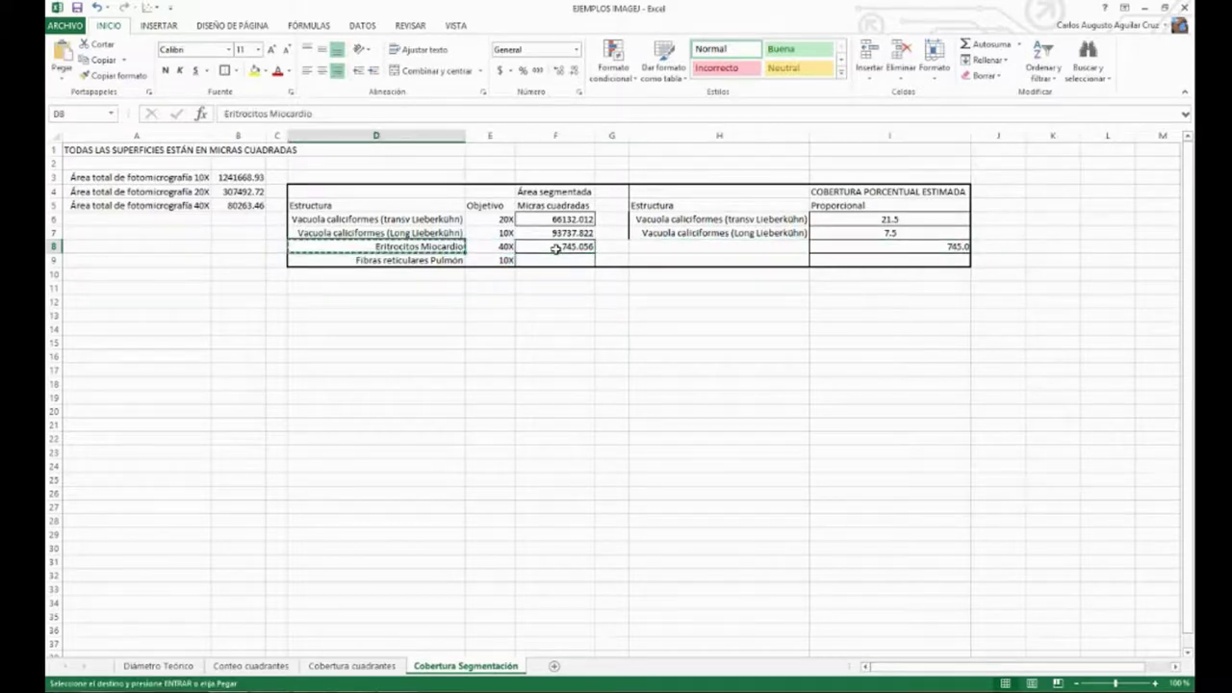
key("Right")
key("Right")
key("Right")
key("Right")
key("ctrl+v")
- Replace the value in cell I8 with the formula =F8*100
key("Right")
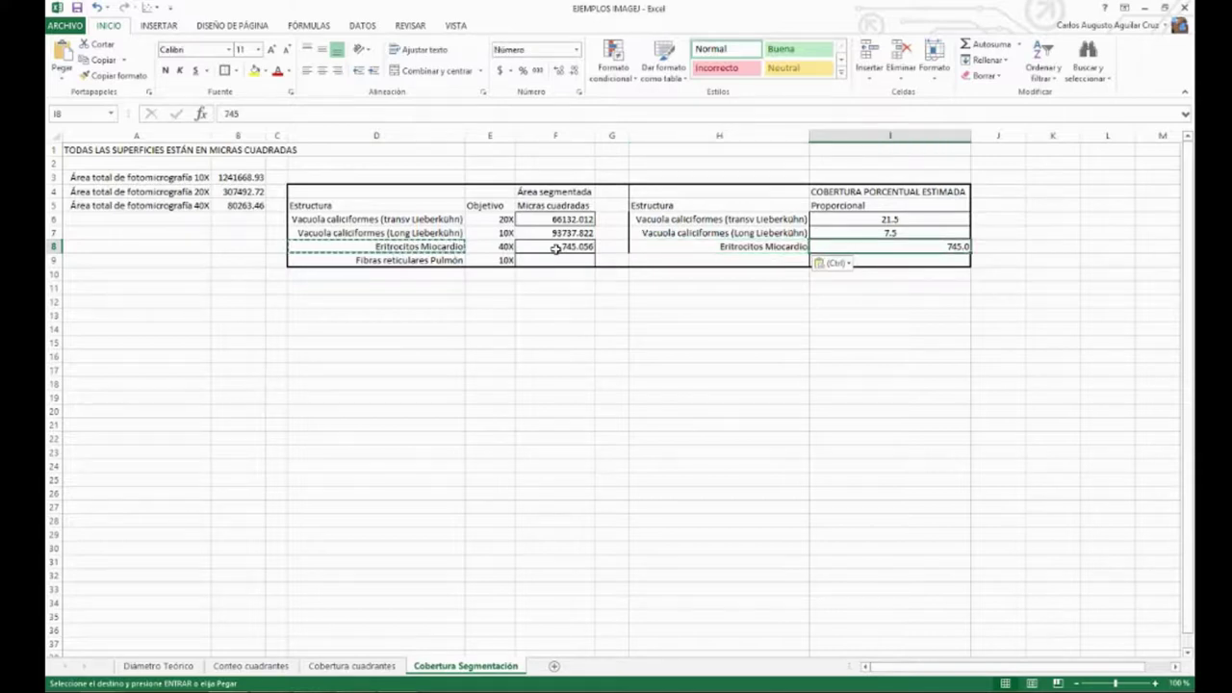
type("=")
left_click(555, 248)
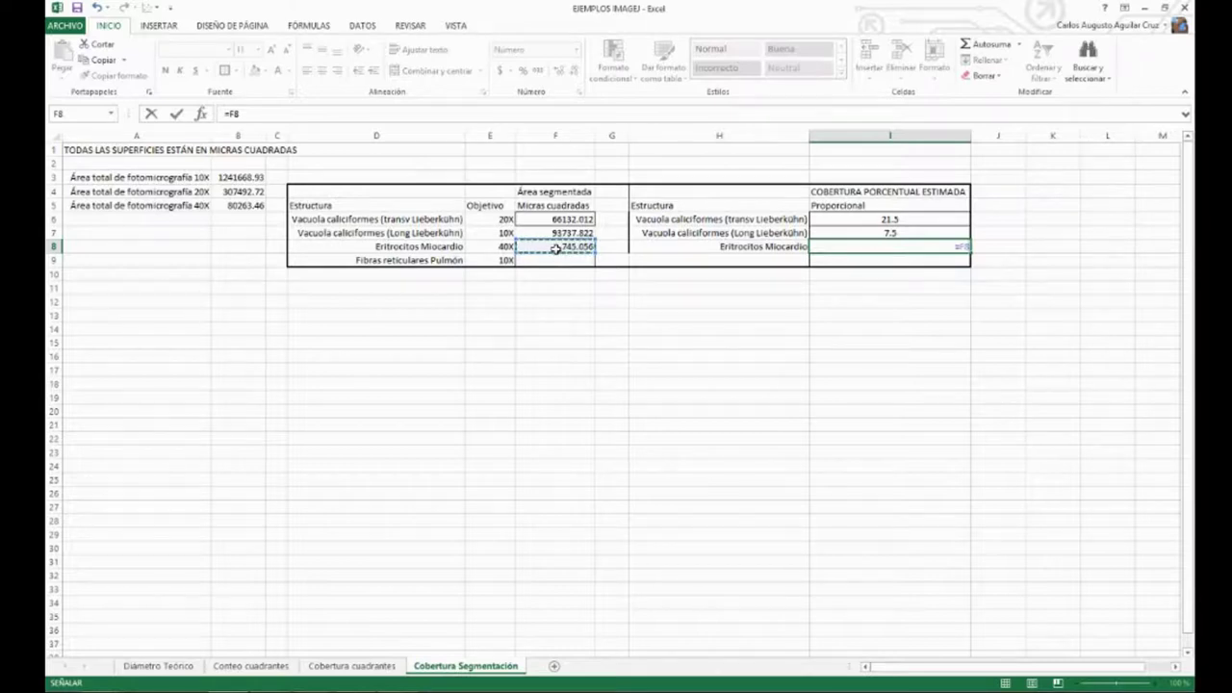
type("/")
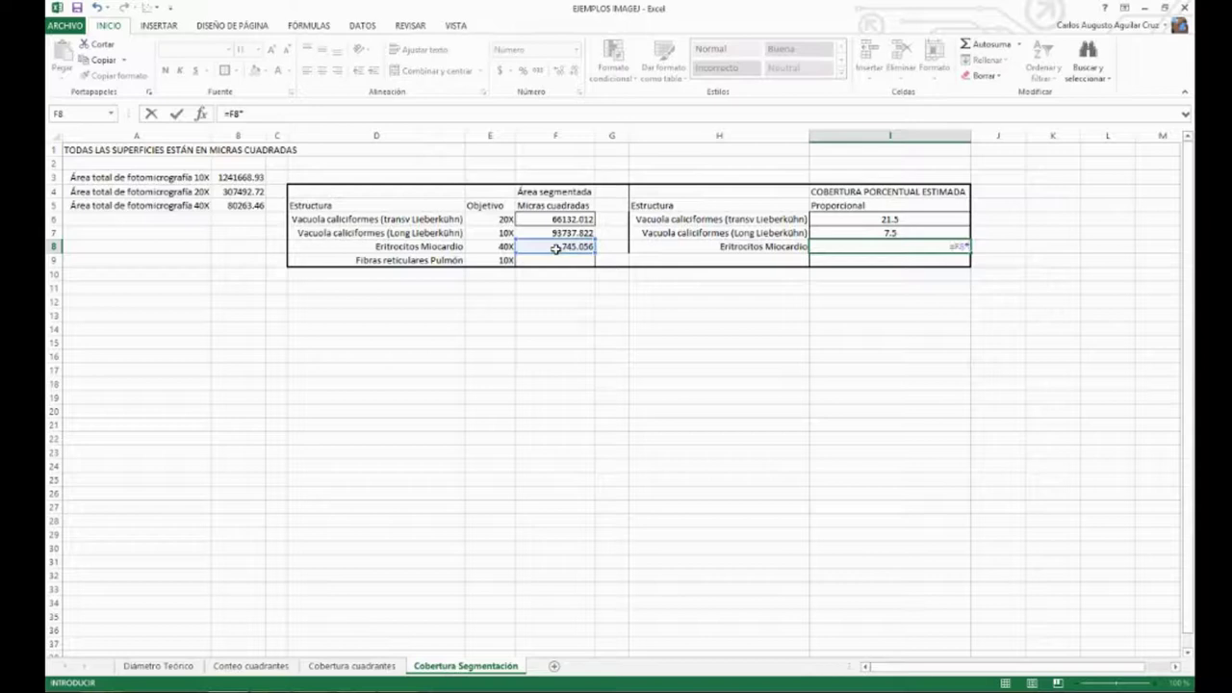
type("100")
left_click(242, 208)
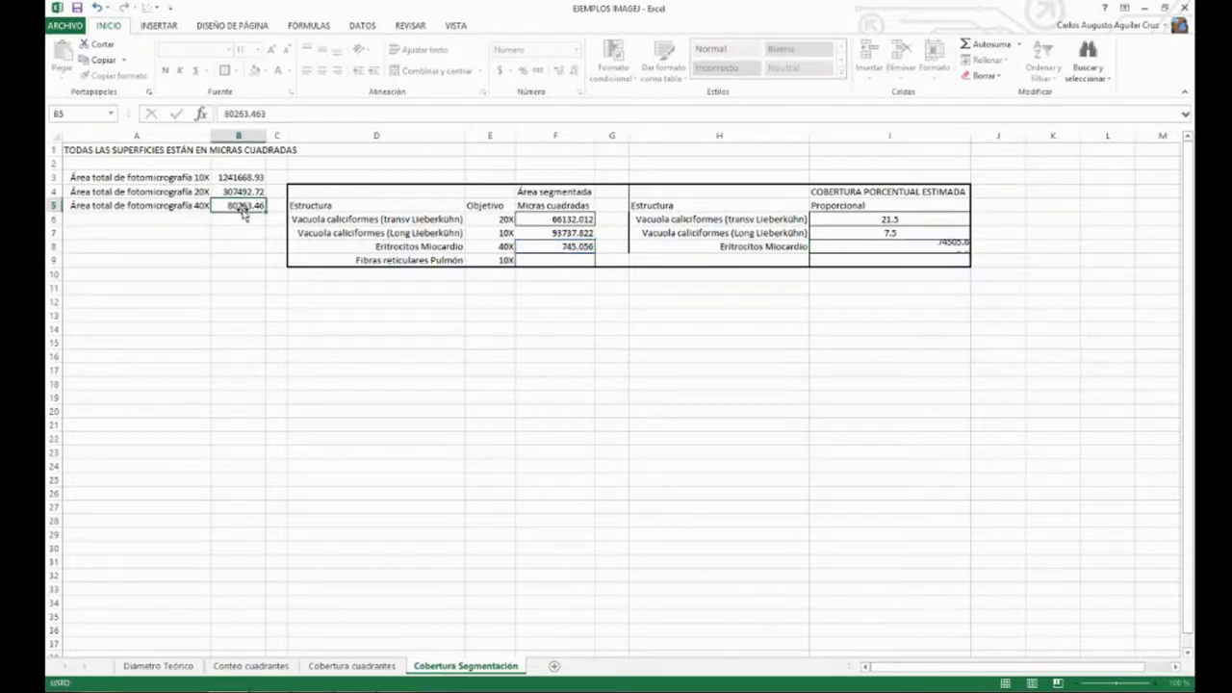
key("Down")
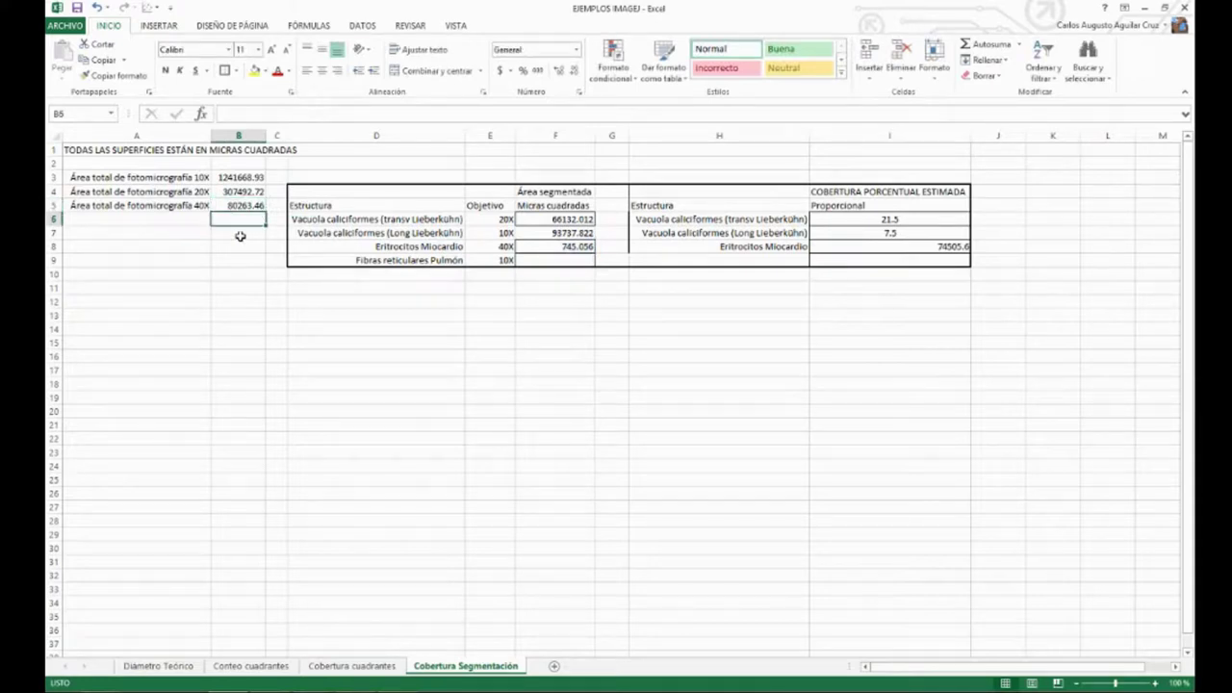
- Extend the I8 formula to =F8*100/B5, dividing by the 40X total area, and centre the cell
key("Up")
key("Right")
key("Right")
key("Right")
key("Right")
key("Right")
key("Right")
key("Right")
key("Right")
key("Down")
key("Left")
key("Left")
key("Down")
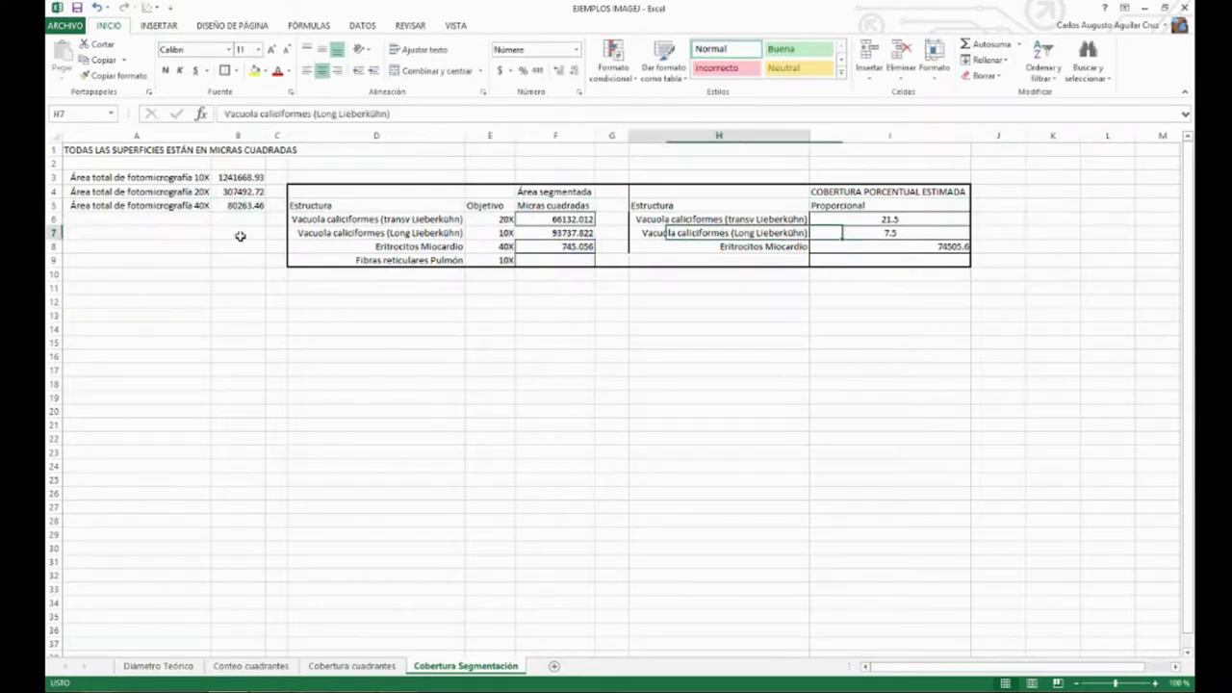
key("Down")
key("Right")
key("F2")
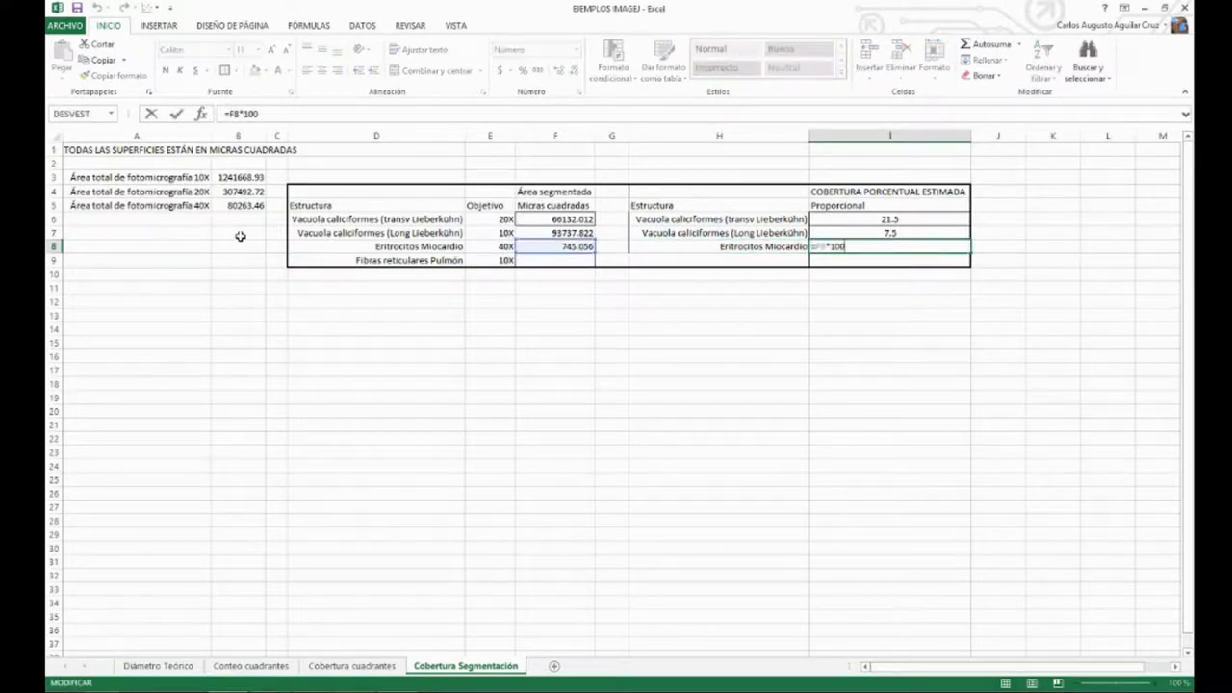
type("/")
left_click(240, 205)
key("Return")
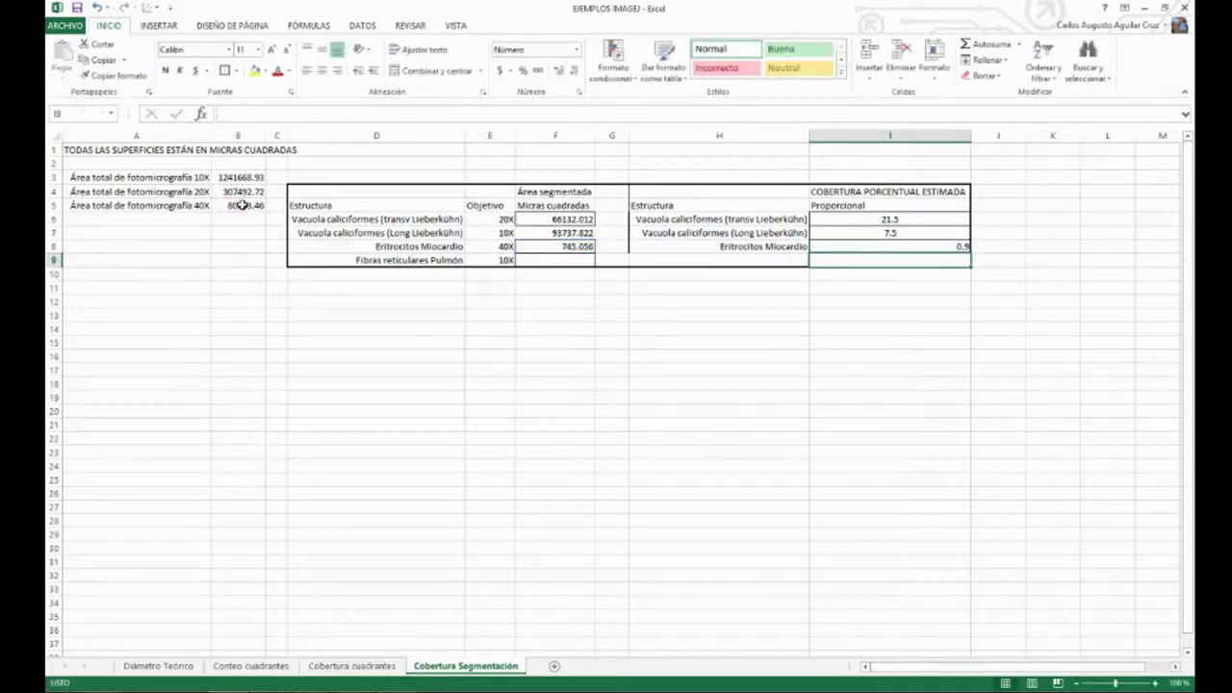
key("Up")
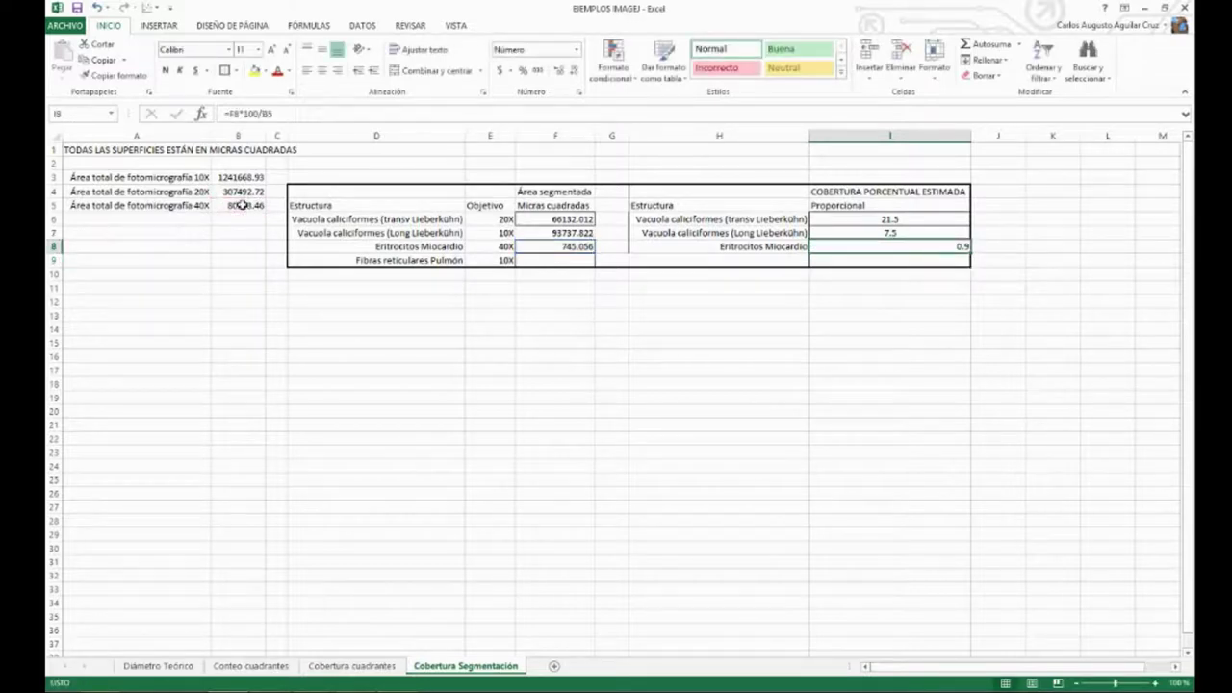
left_click(323, 70)
- Bring up ImageJ's Results and Threshold Color windows and close both
mouse_move(356, 689)
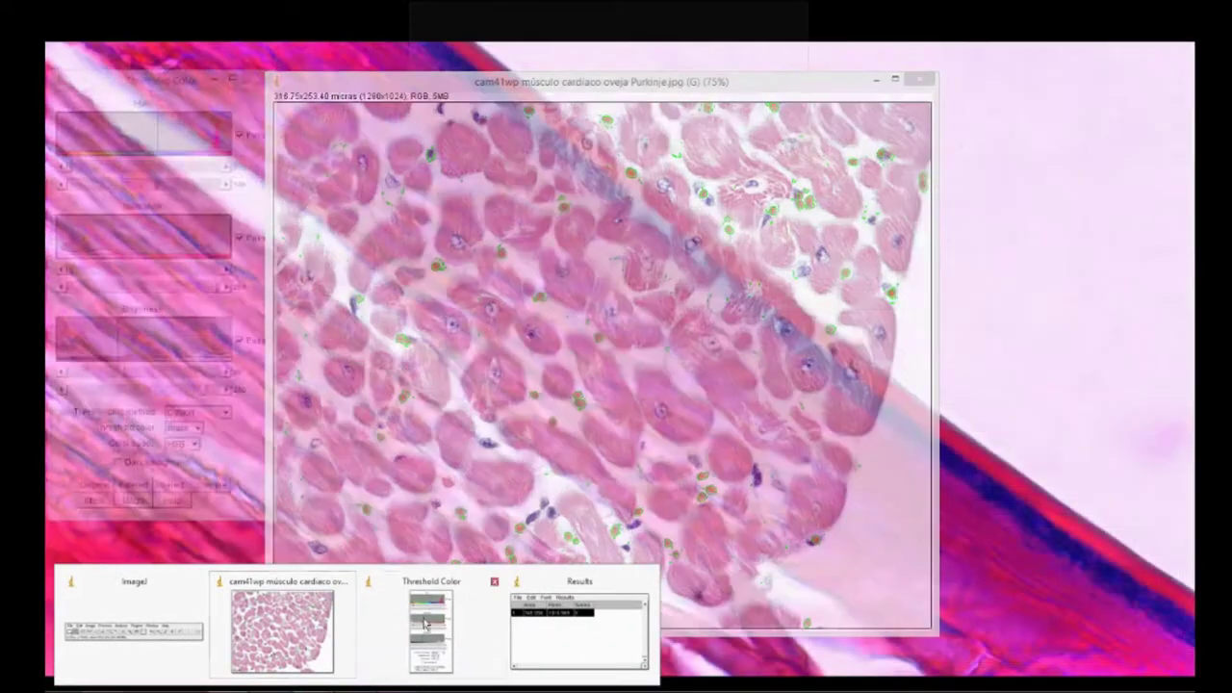
left_click(602, 643)
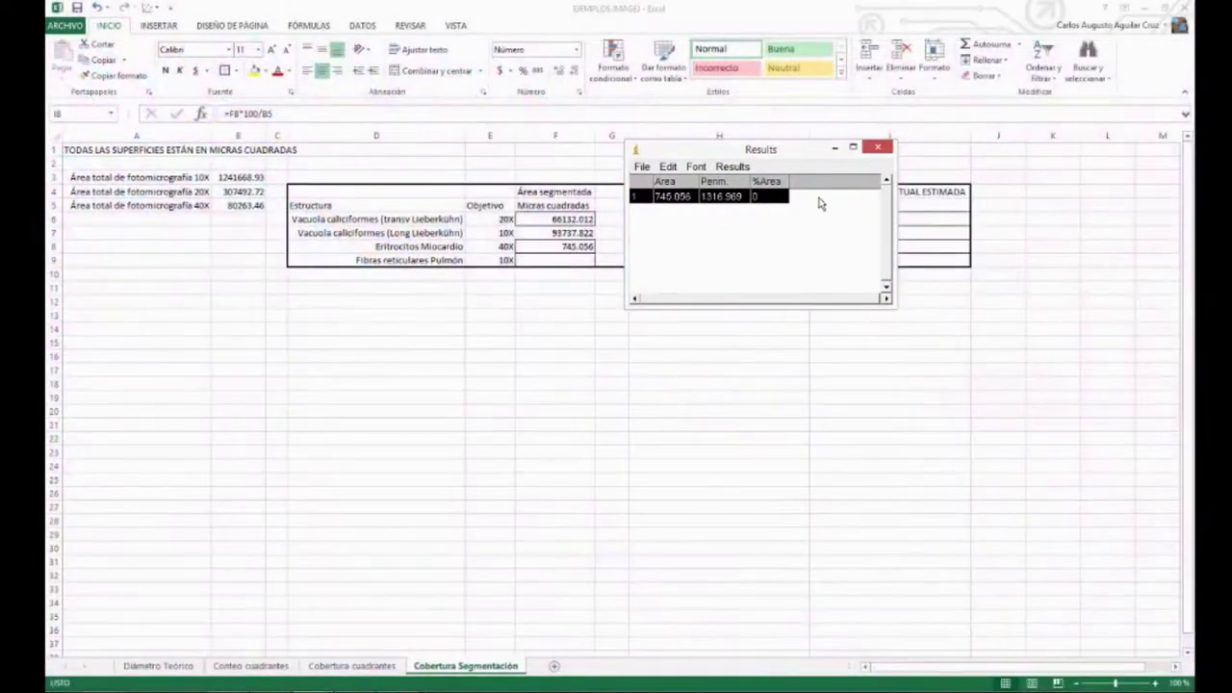
left_click(883, 159)
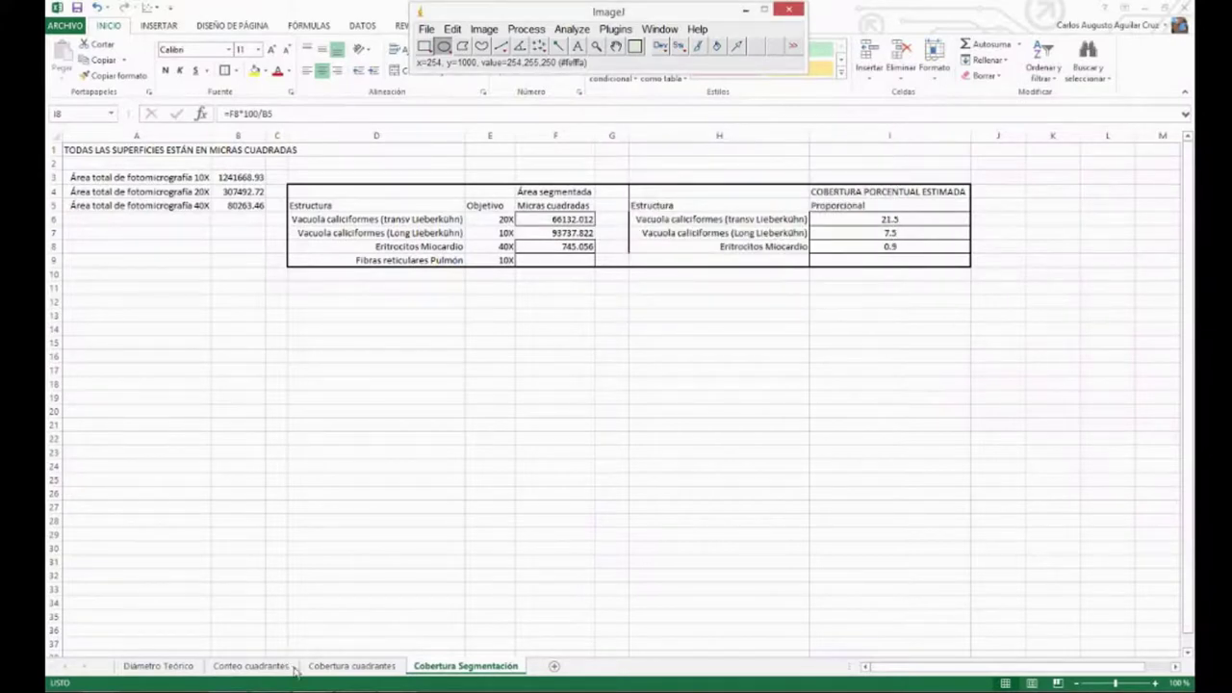
mouse_move(299, 679)
left_click(458, 620)
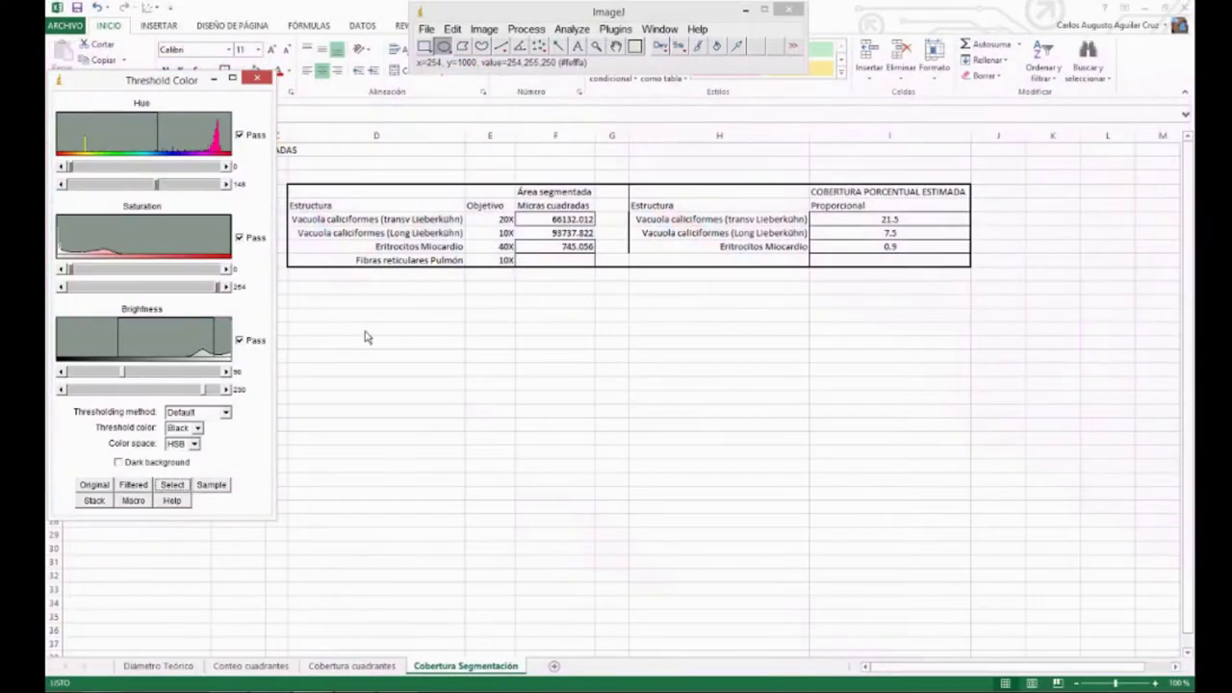
left_click(256, 87)
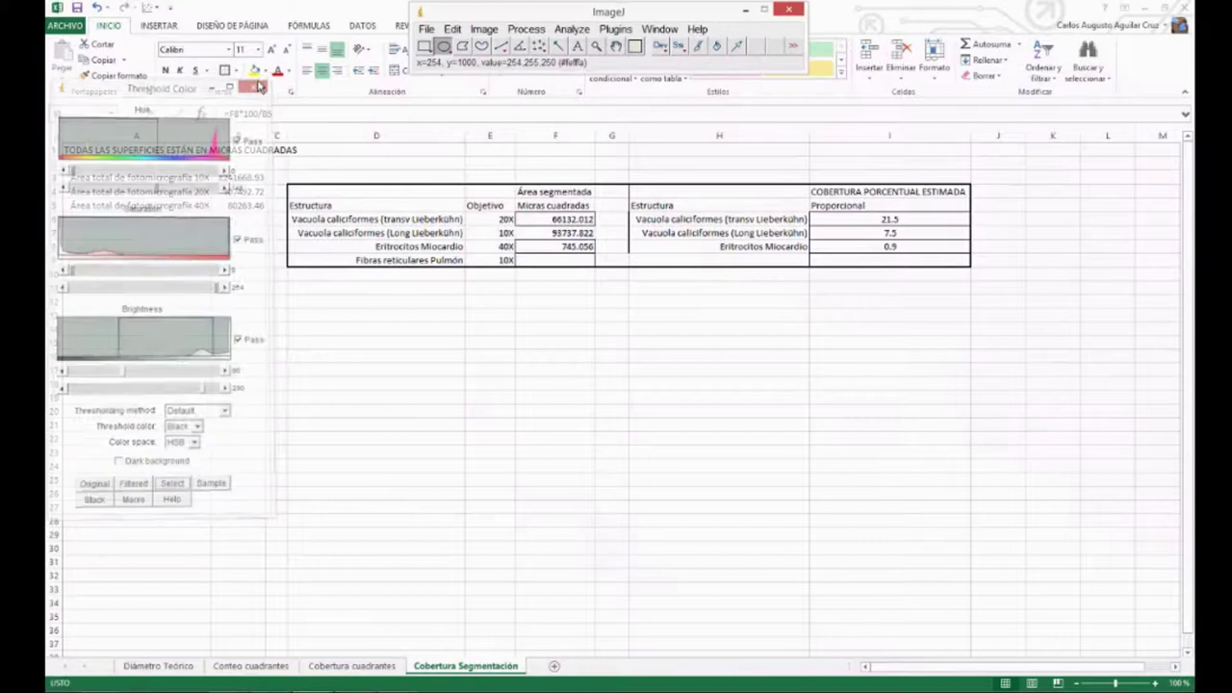
- Minimise the Excel workbook and close the cardiac muscle image in ImageJ
left_click(1144, 6)
left_click(1144, 7)
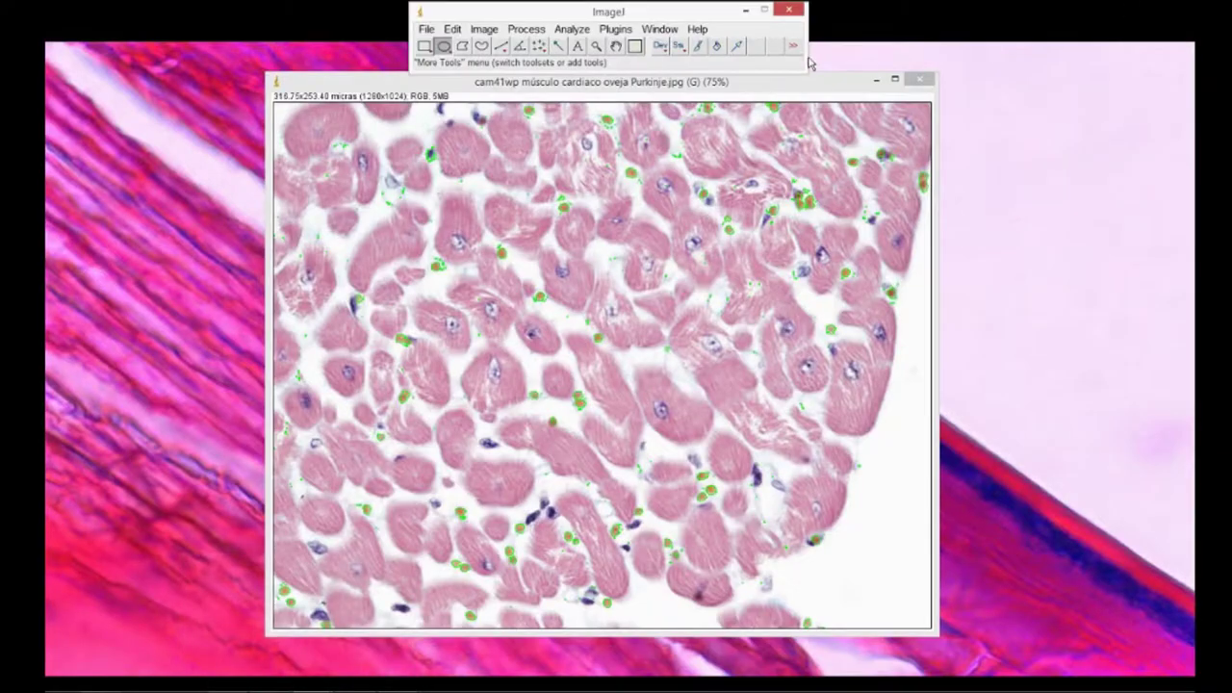
left_click(914, 81)
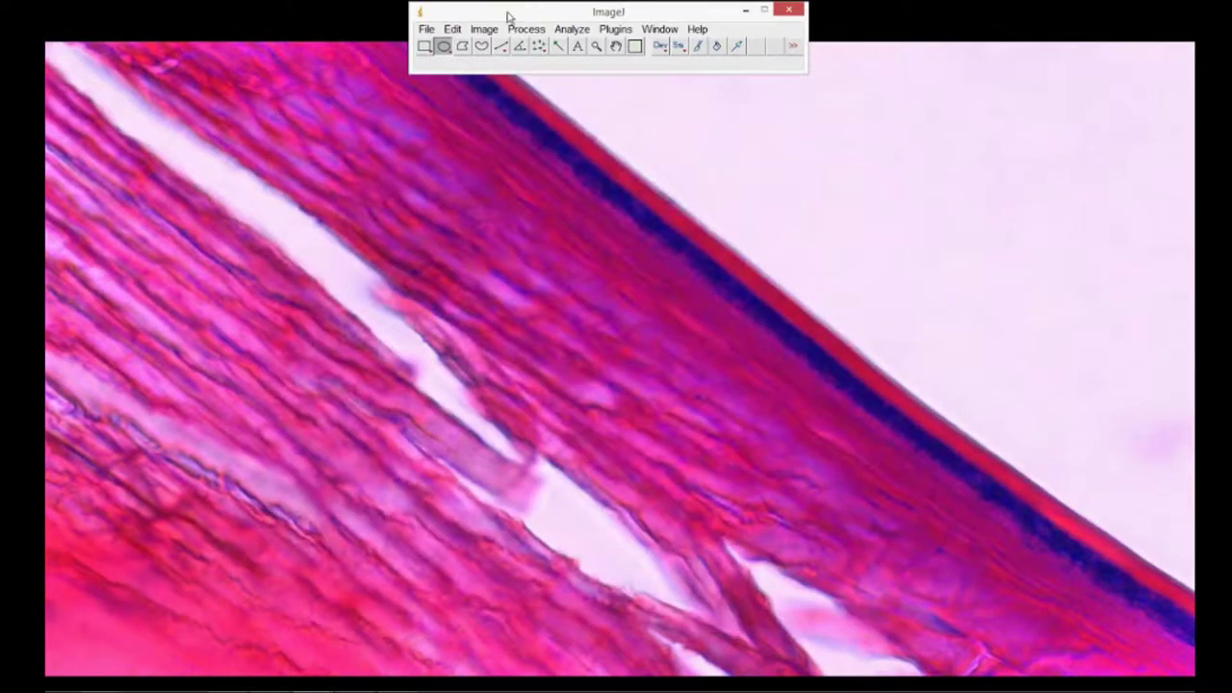
- Open the image lun10re pulmón fibras reticulares and move its window fully into view
left_click(426, 29)
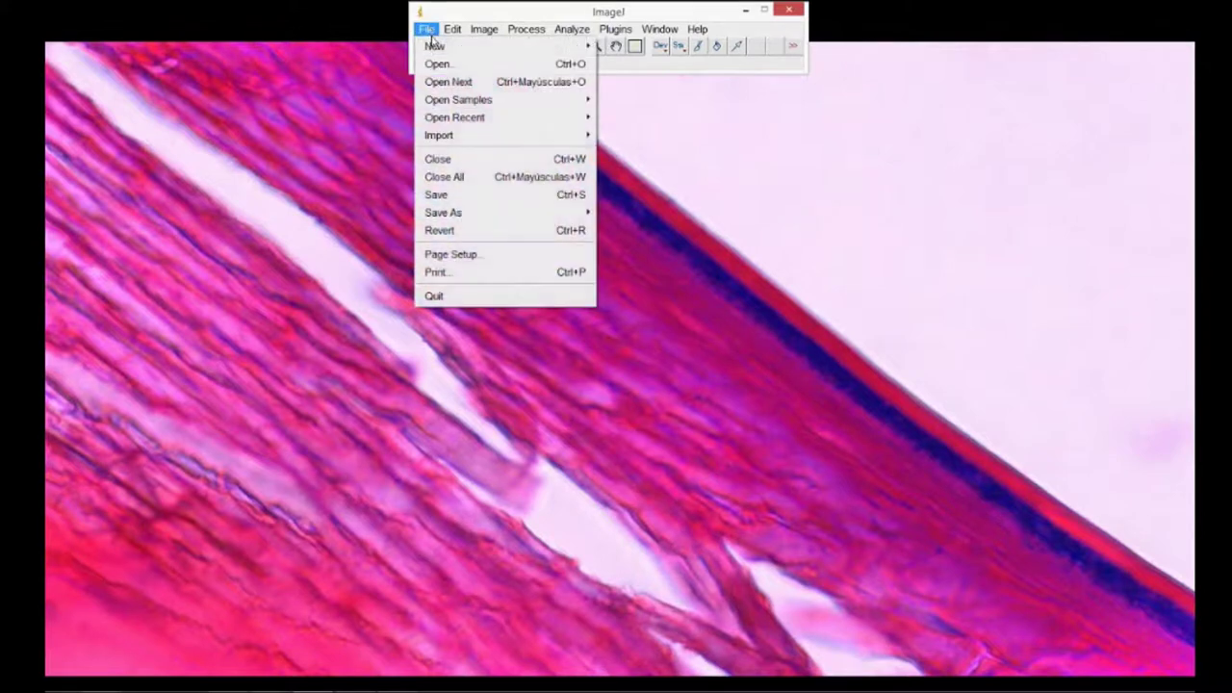
left_click(438, 63)
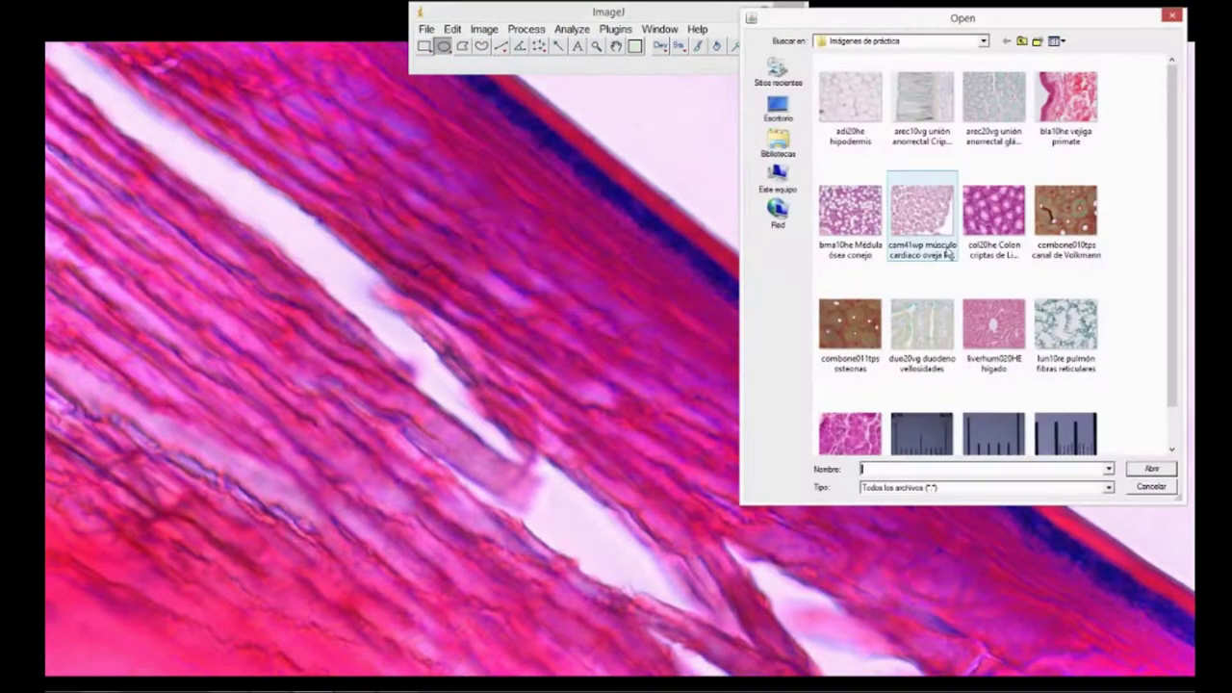
double_click(1054, 337)
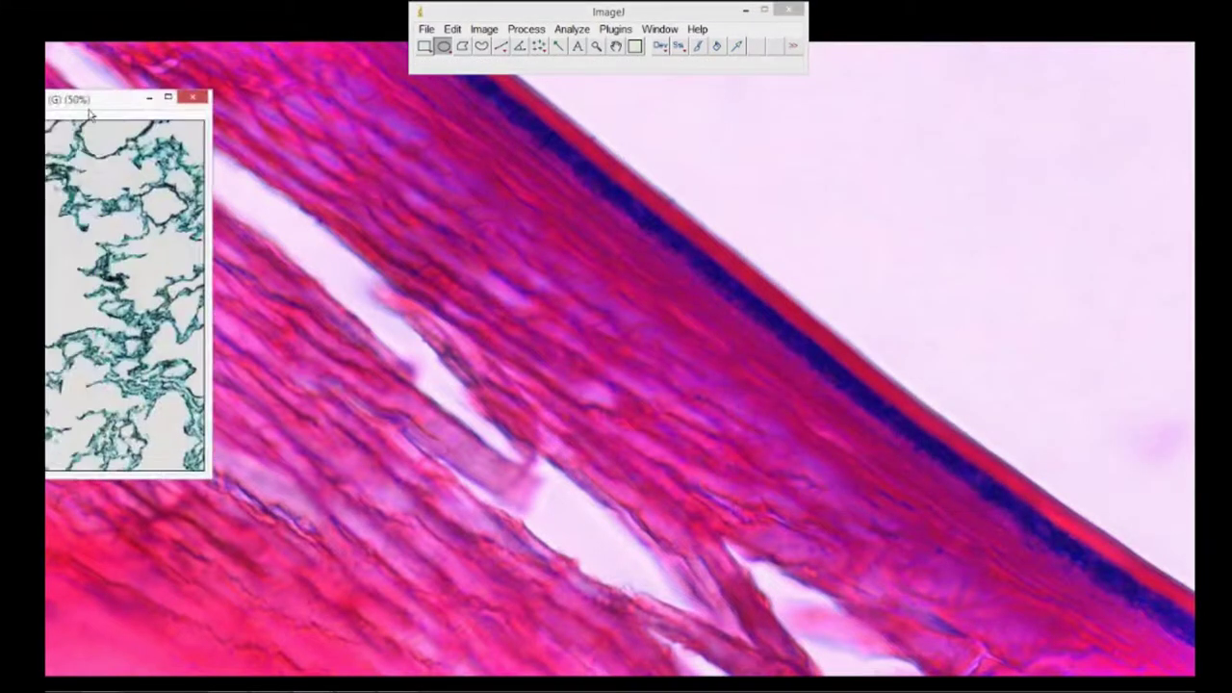
left_click_drag(554, 127, 520, 85)
- Examine the reticular fibres in the lung image at up to 150% magnification, then return to 75%
key("plus")
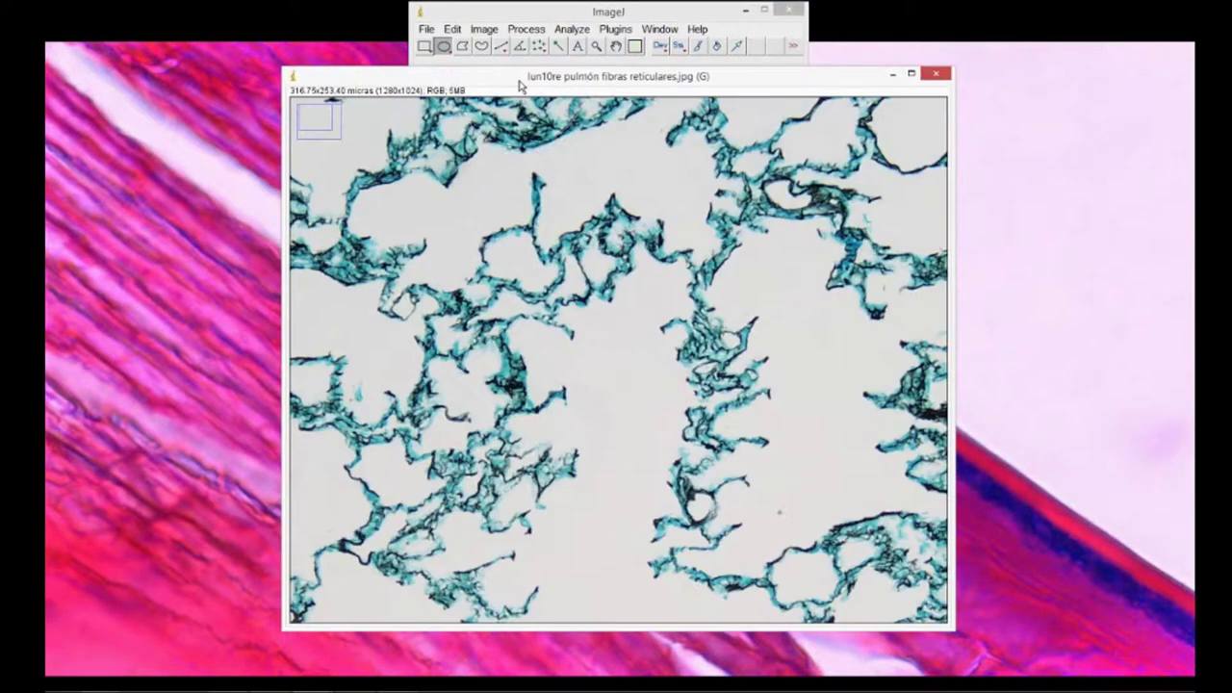
key("plus")
left_click(523, 231)
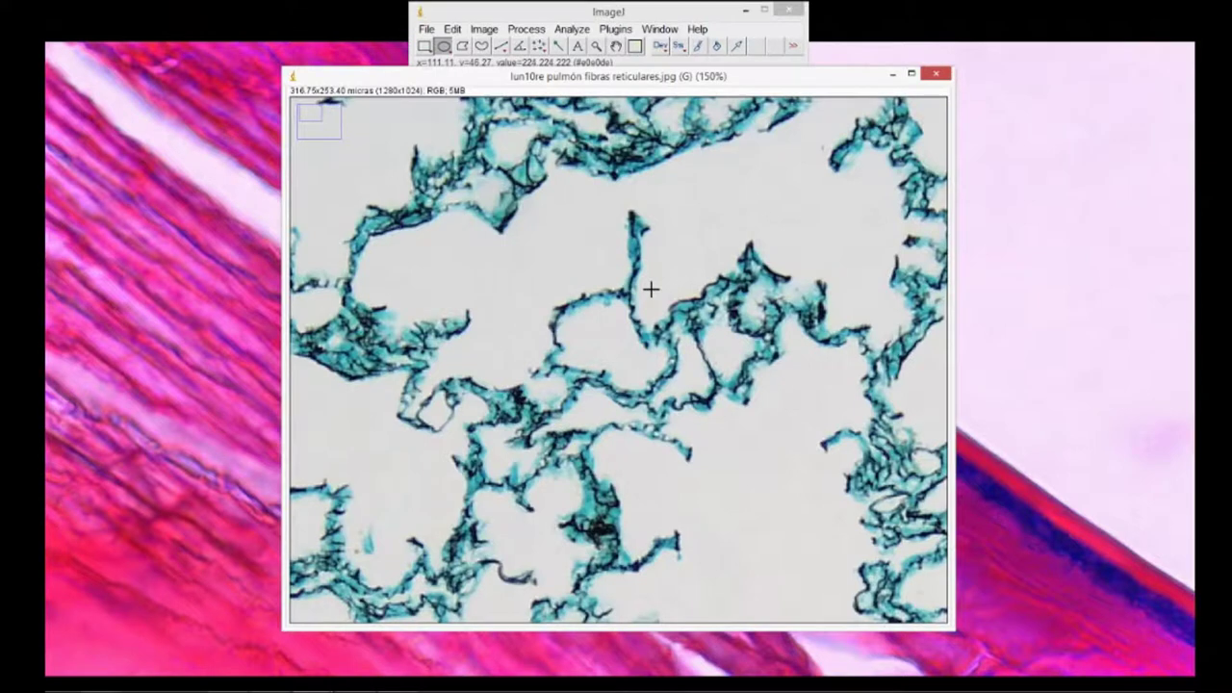
key("minus")
key("minus")
key("minus")
key("minus")
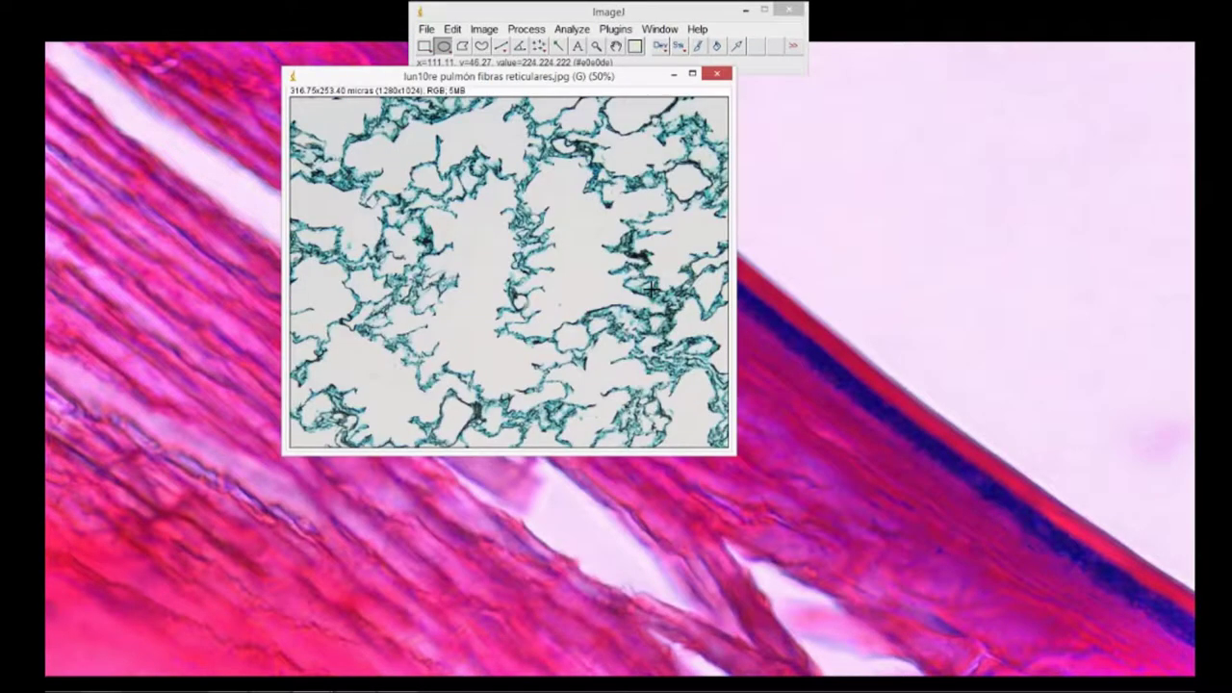
key("plus")
left_click(650, 289)
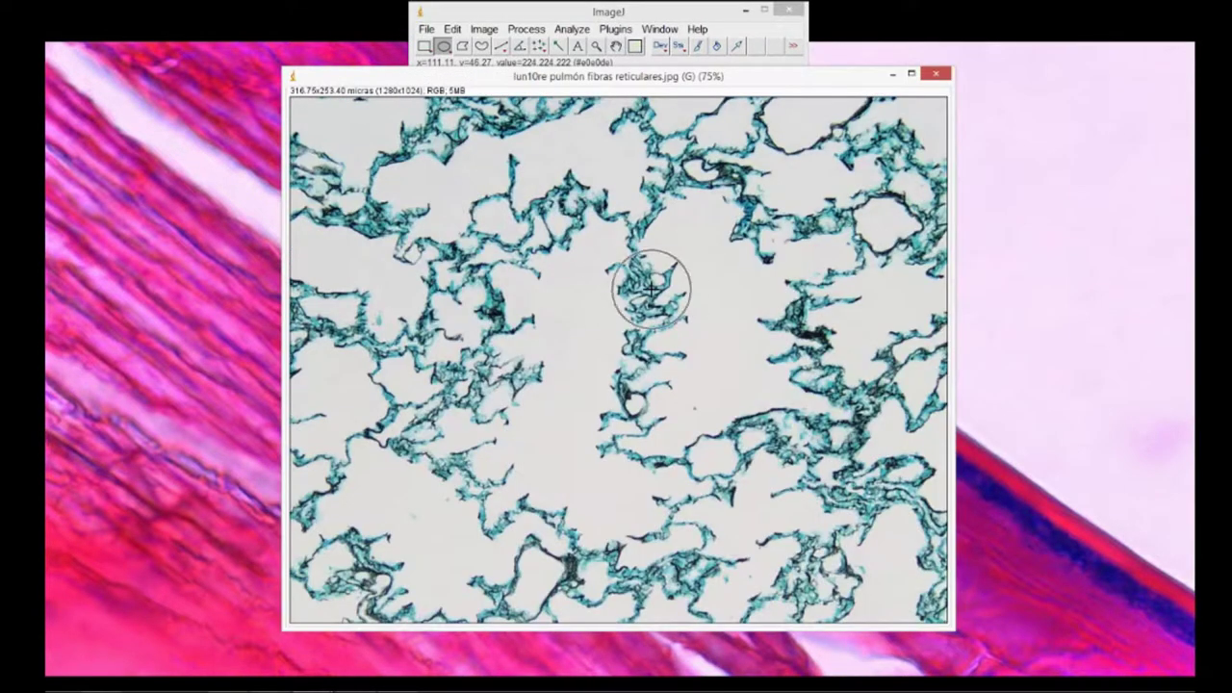
- Remove the existing 40X scale from the lung image, keeping the Global option enabled
left_click(572, 29)
left_click(582, 177)
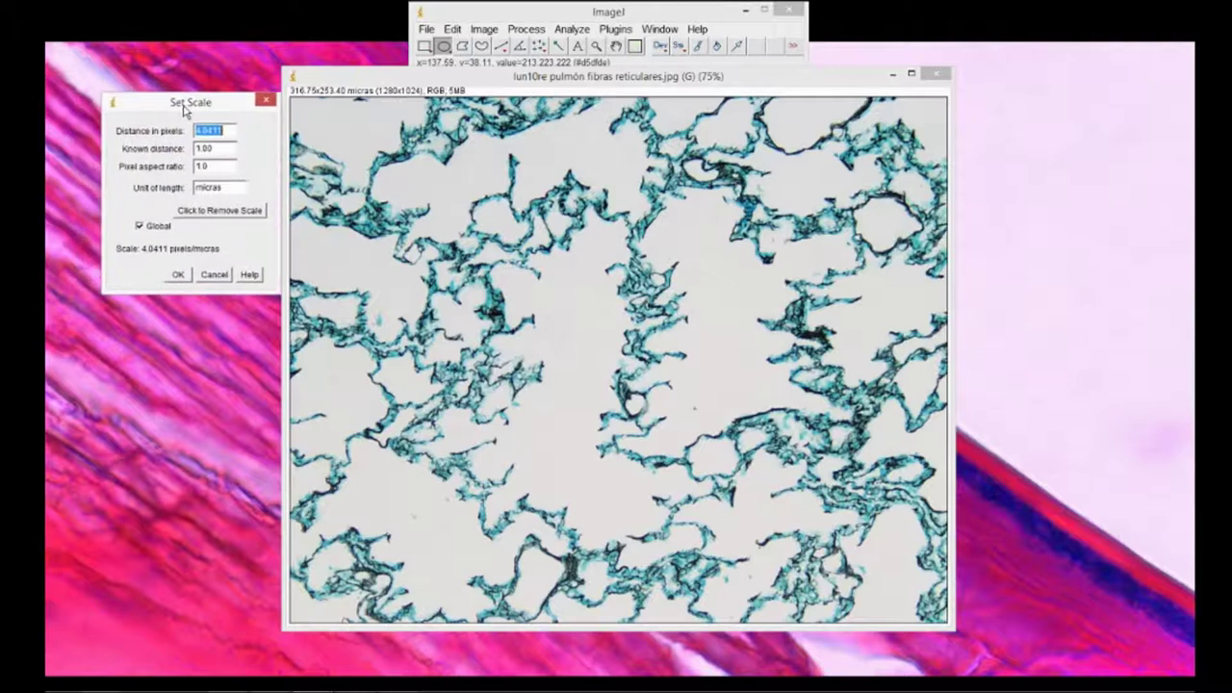
left_click(216, 210)
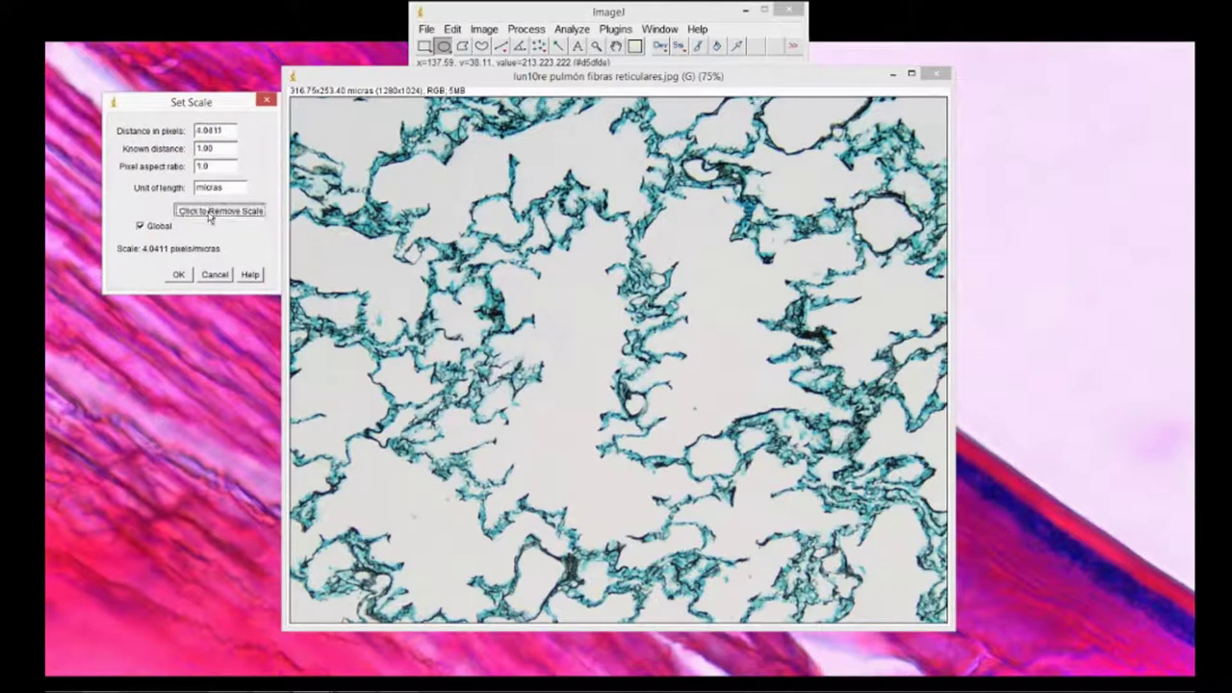
left_click(178, 274)
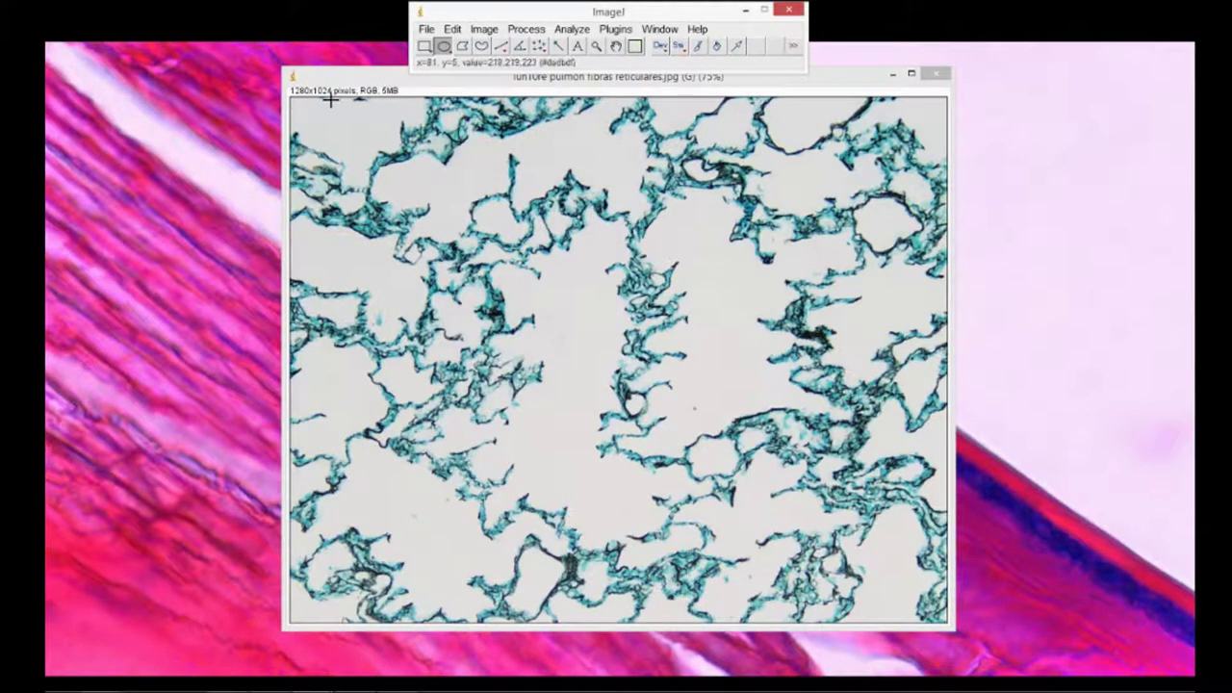
- Set the global scale for the 10X lung image to 1027.431 pixels per known distance of 1000 micras
left_click(539, 30)
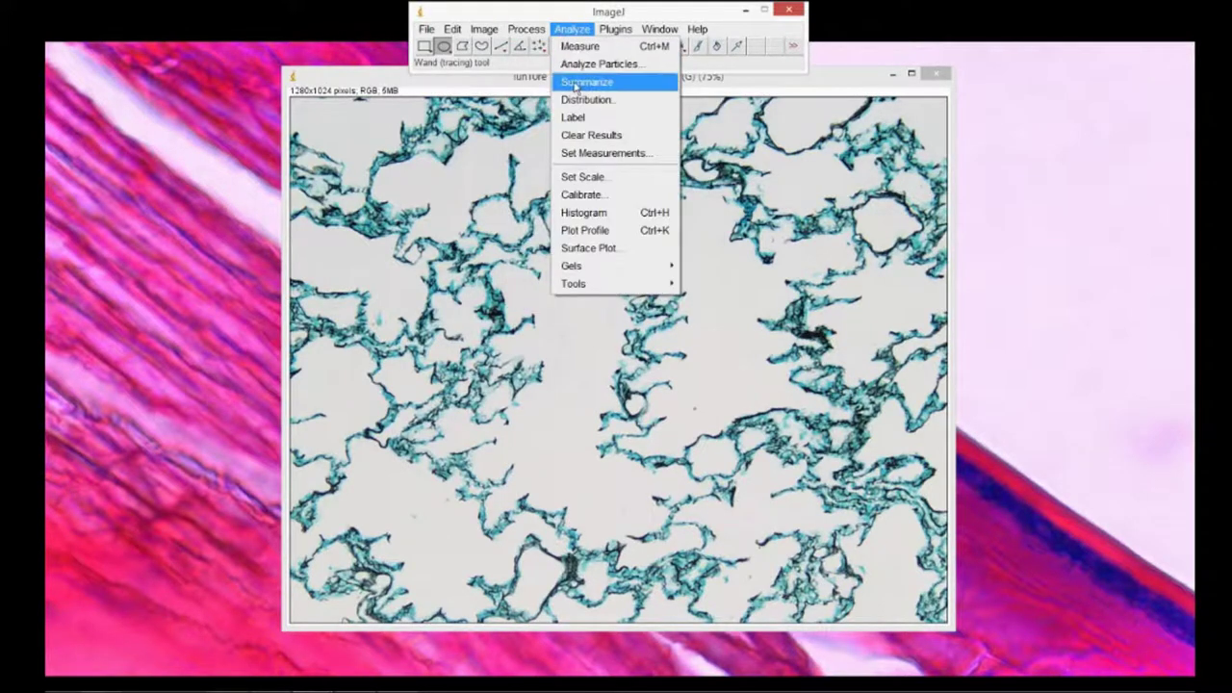
left_click(593, 179)
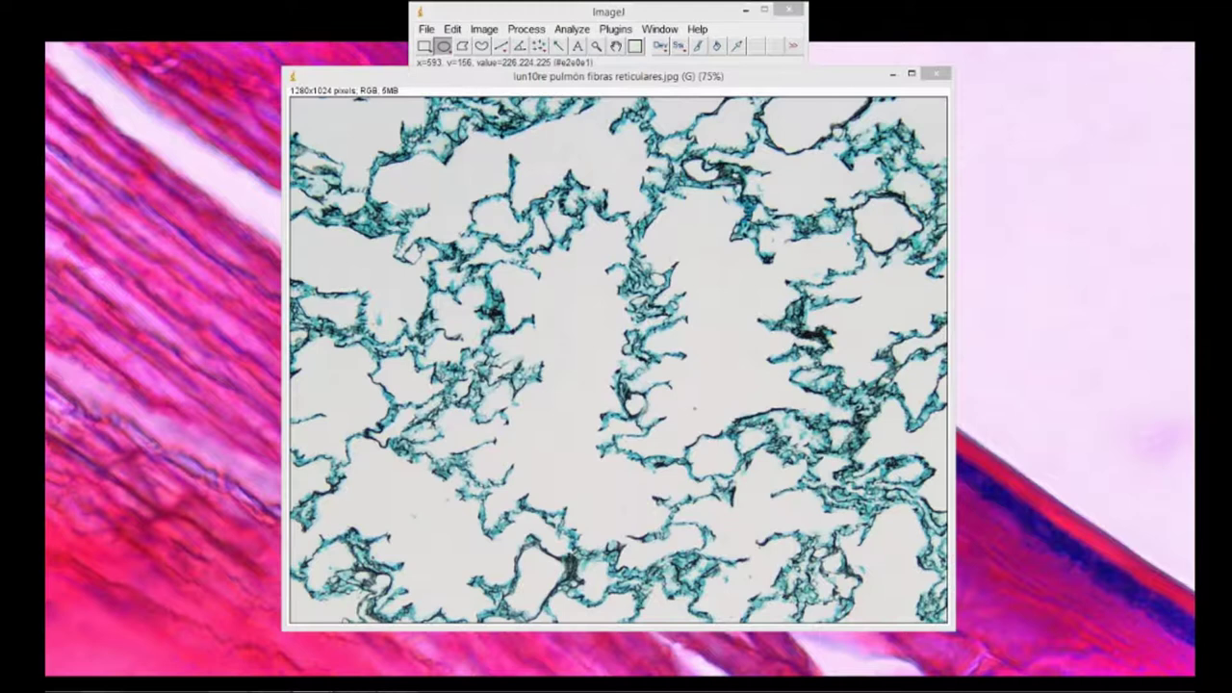
left_click_drag(80, 110, 182, 125)
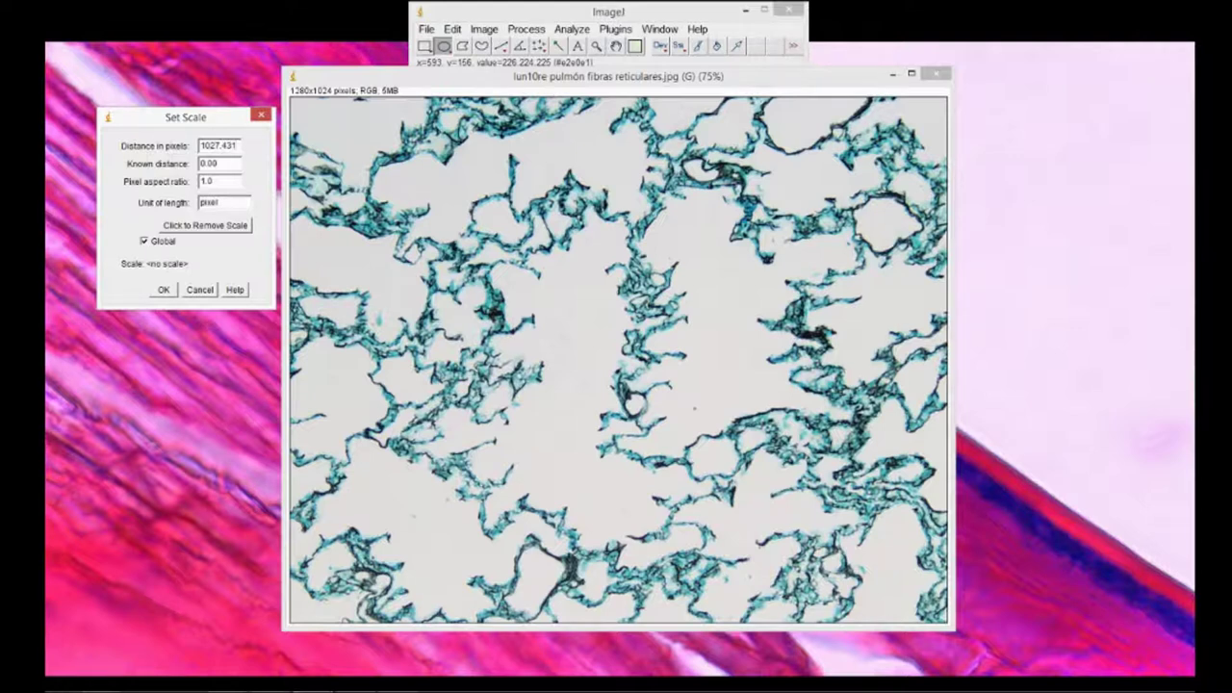
key("Tab")
type("1000")
key("Tab")
key("Tab")
type("micras")
key("Tab")
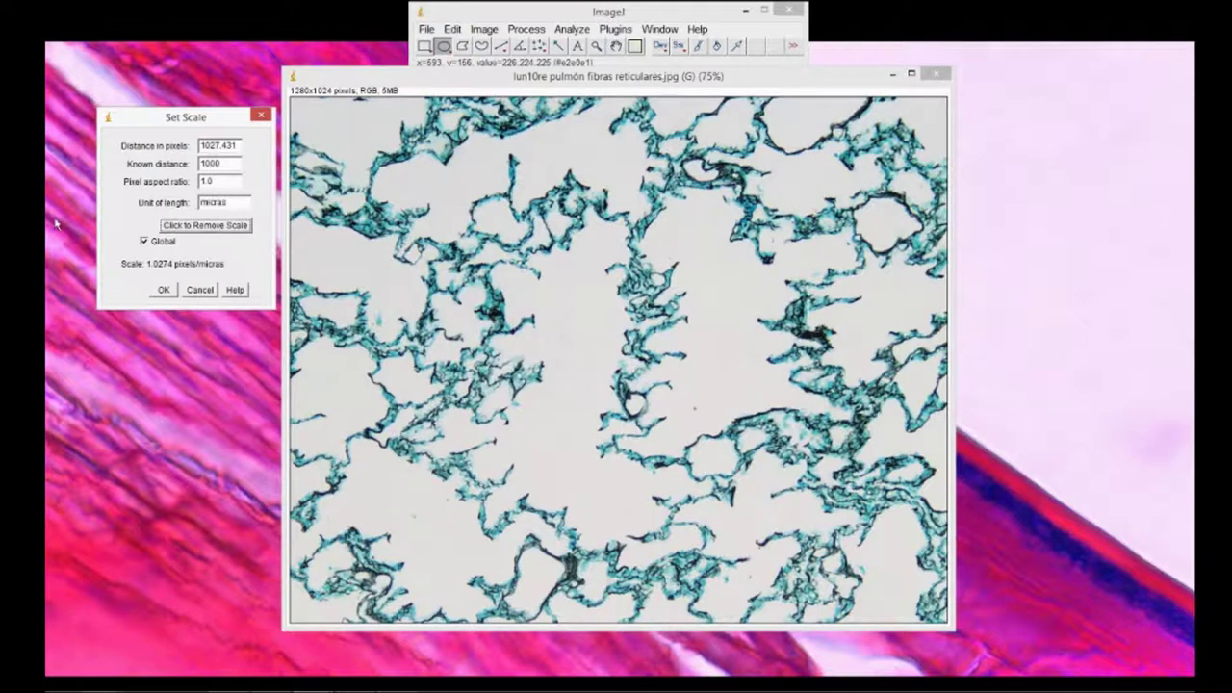
left_click(166, 288)
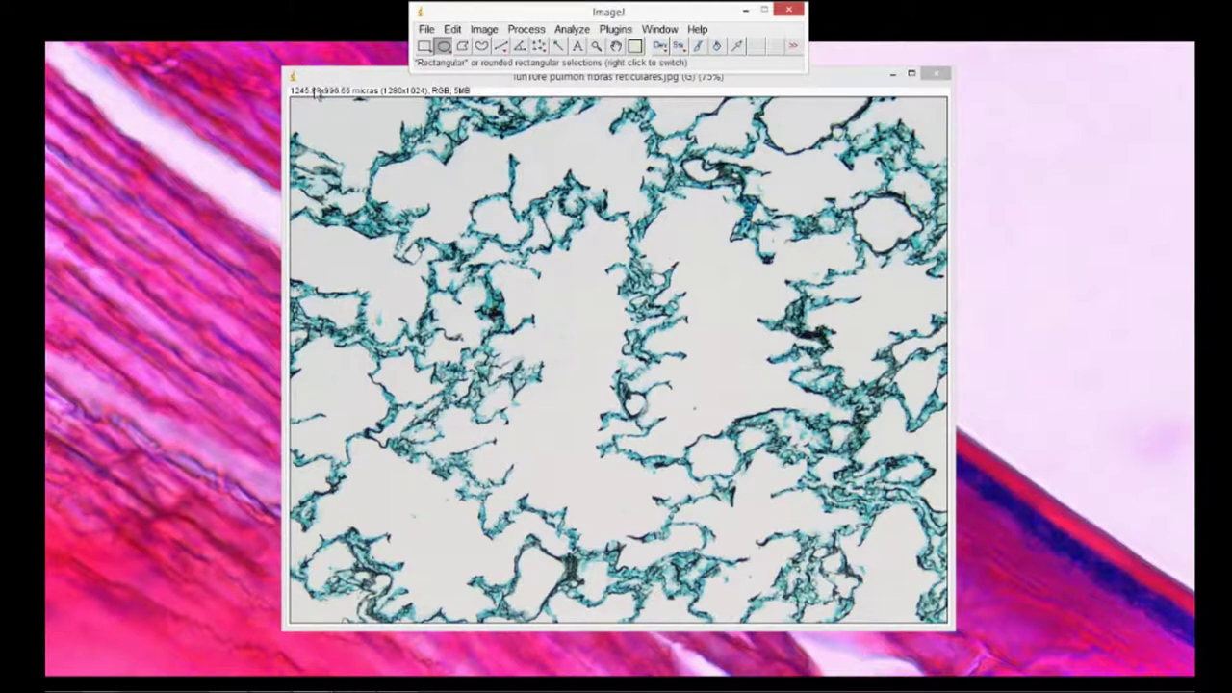
- Start the Color Threshold adjustment on the lung reticular fibre image
left_click(484, 29)
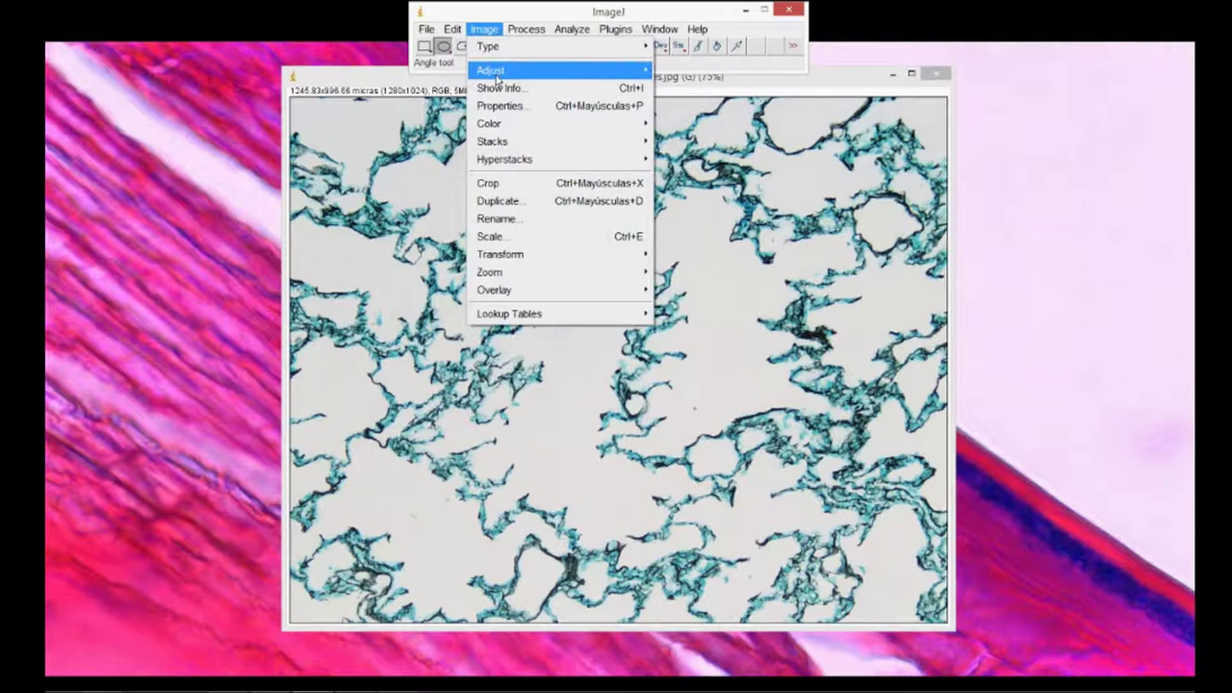
mouse_move(501, 77)
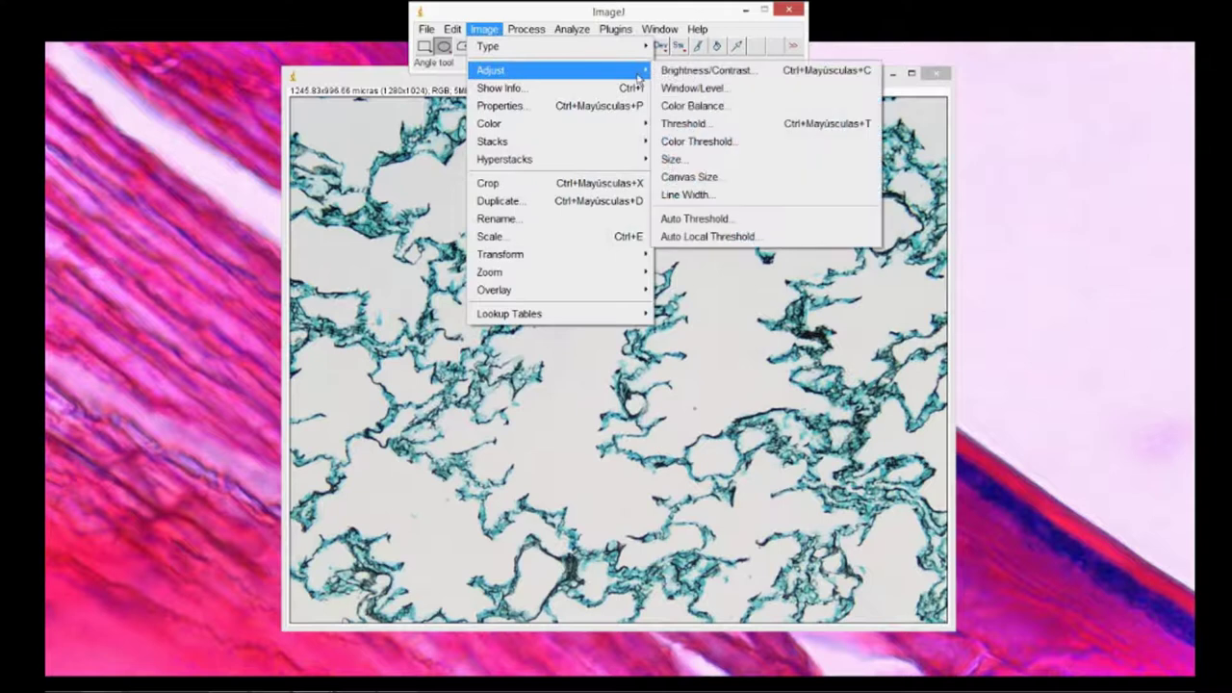
left_click(696, 142)
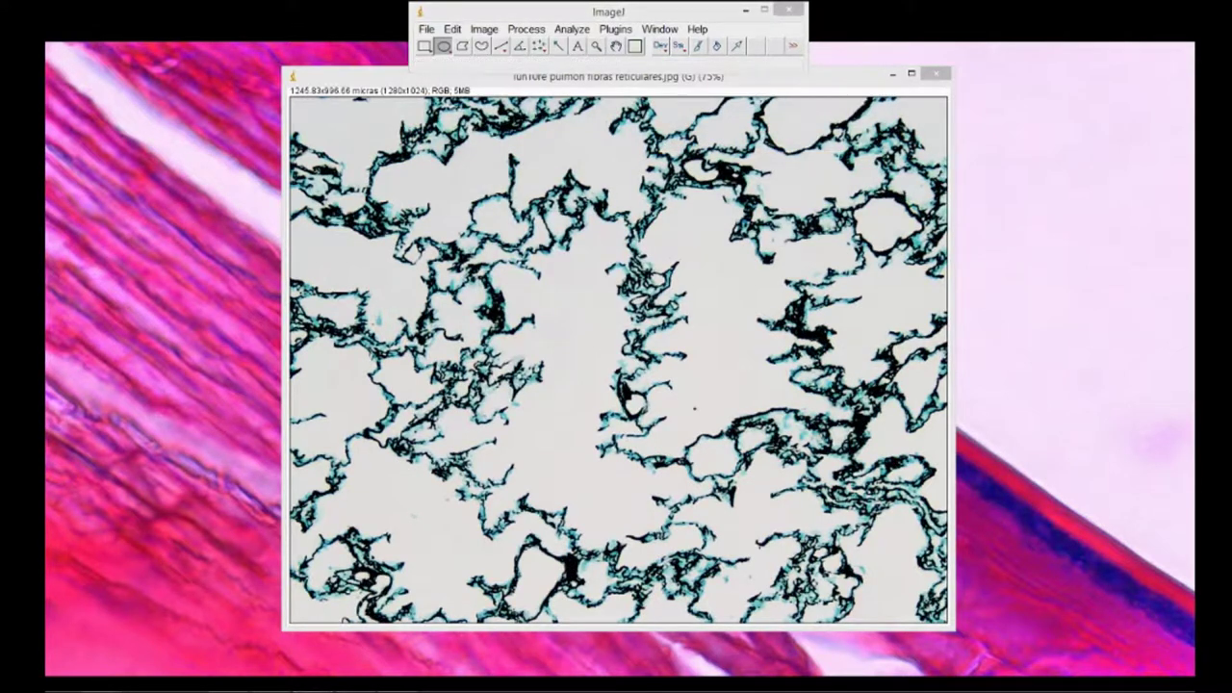
- Move the colour threshold window clear of the lung image and set its threshold color to Red
left_click_drag(11, 42, 151, 126)
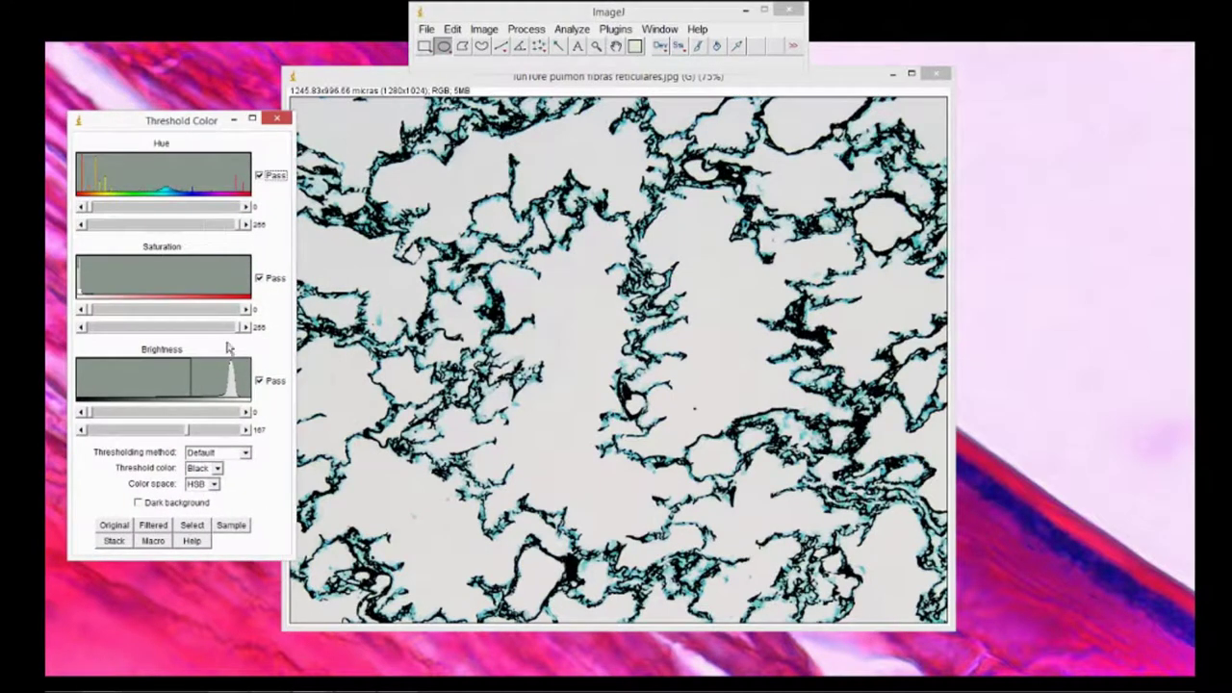
left_click(199, 469)
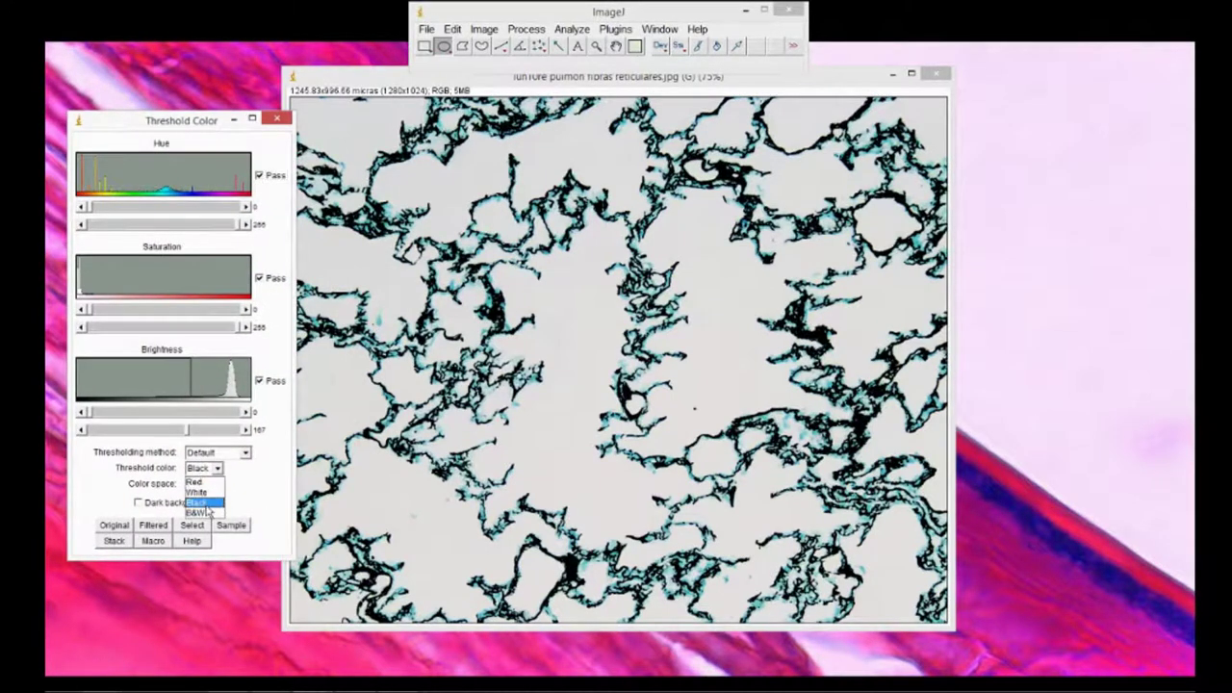
left_click(201, 493)
left_click(205, 468)
left_click(206, 481)
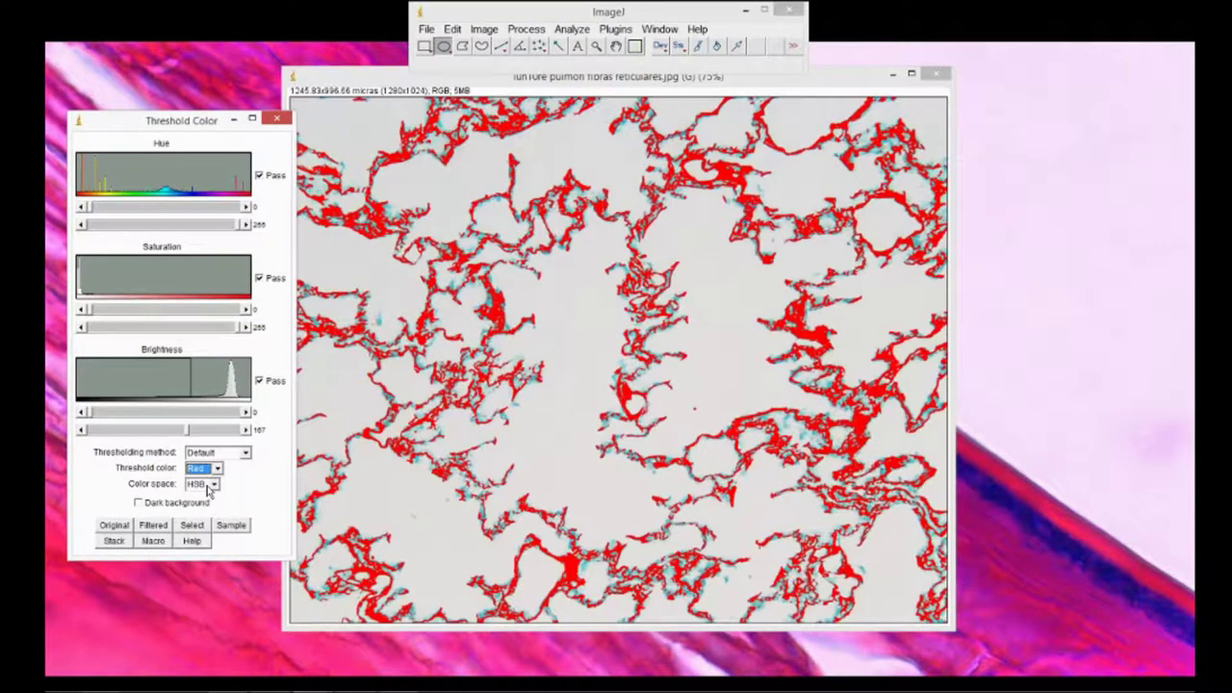
- Lower the maximum brightness threshold to 57, leaving the hue range at its full extent
left_click(91, 210)
mouse_move(240, 227)
left_mouse_down()
mouse_move(183, 231)
mouse_move(246, 229)
left_mouse_up()
left_click_drag(188, 430, 124, 441)
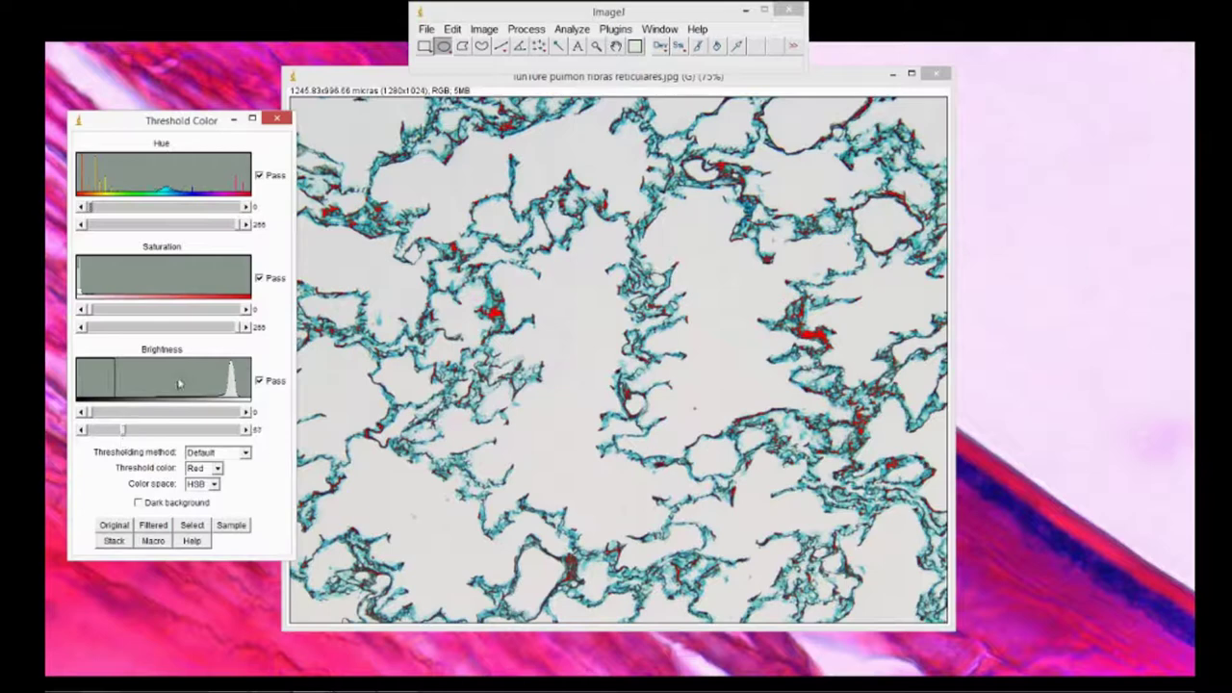
- Set the maximum brightness threshold to 125, checking the highlighted reticular fibres at 300% and again at 75% magnification
left_click(597, 46)
left_click(473, 256)
left_click(544, 332)
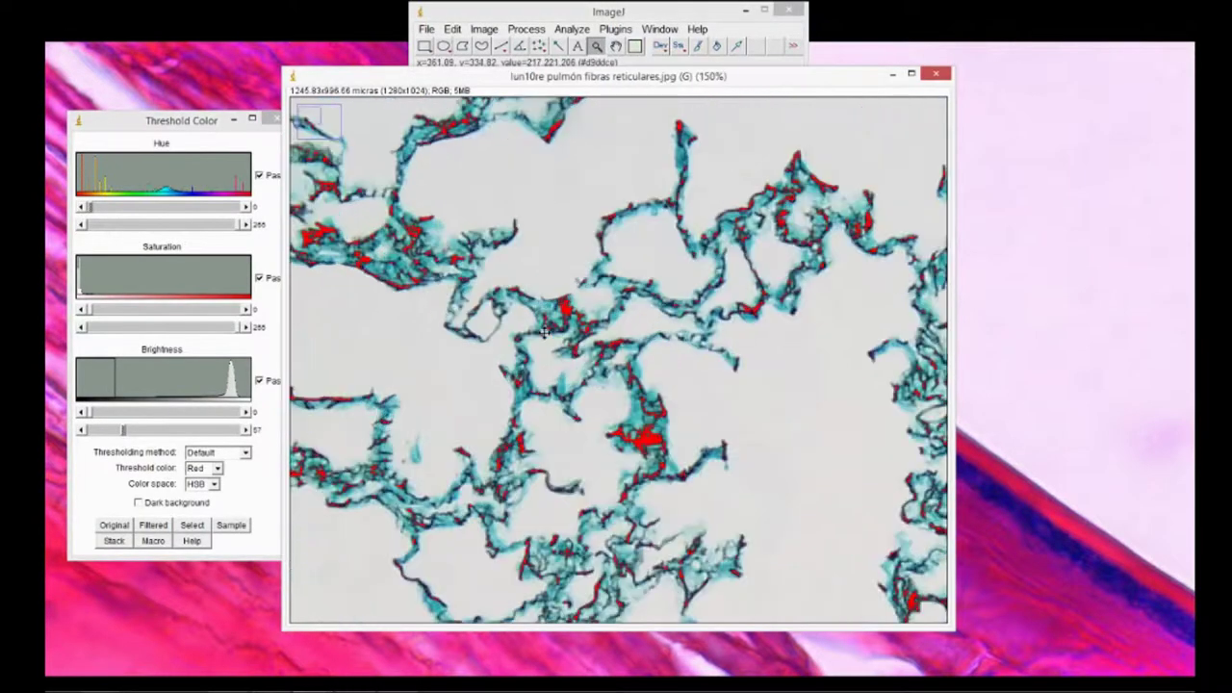
left_click(544, 333)
left_click(606, 366)
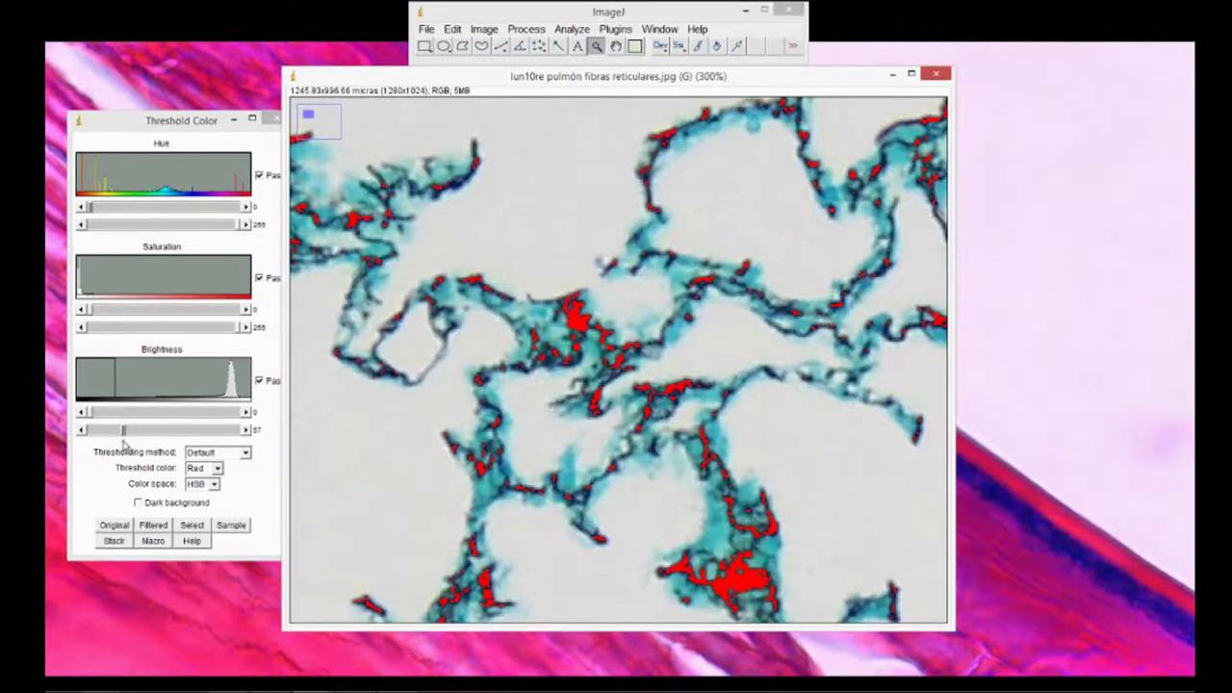
mouse_move(124, 435)
left_mouse_down()
mouse_move(183, 418)
mouse_move(125, 444)
mouse_move(165, 426)
left_mouse_up()
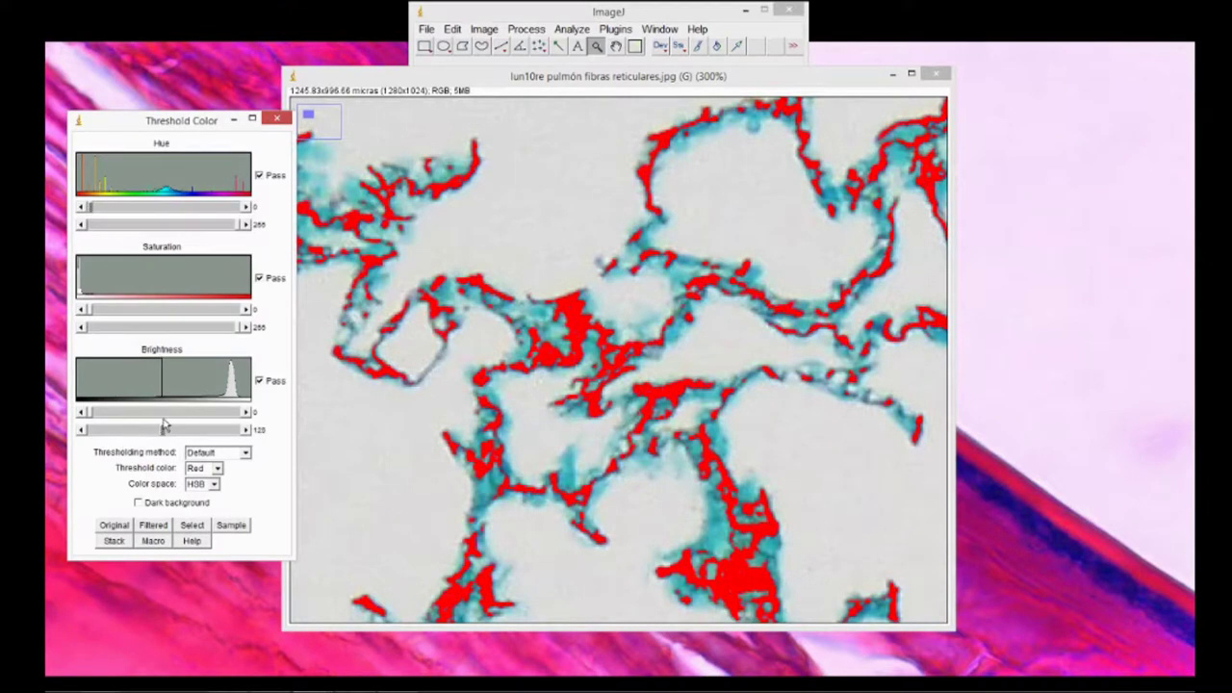
right_click(853, 438)
right_click(853, 438)
right_click(853, 438)
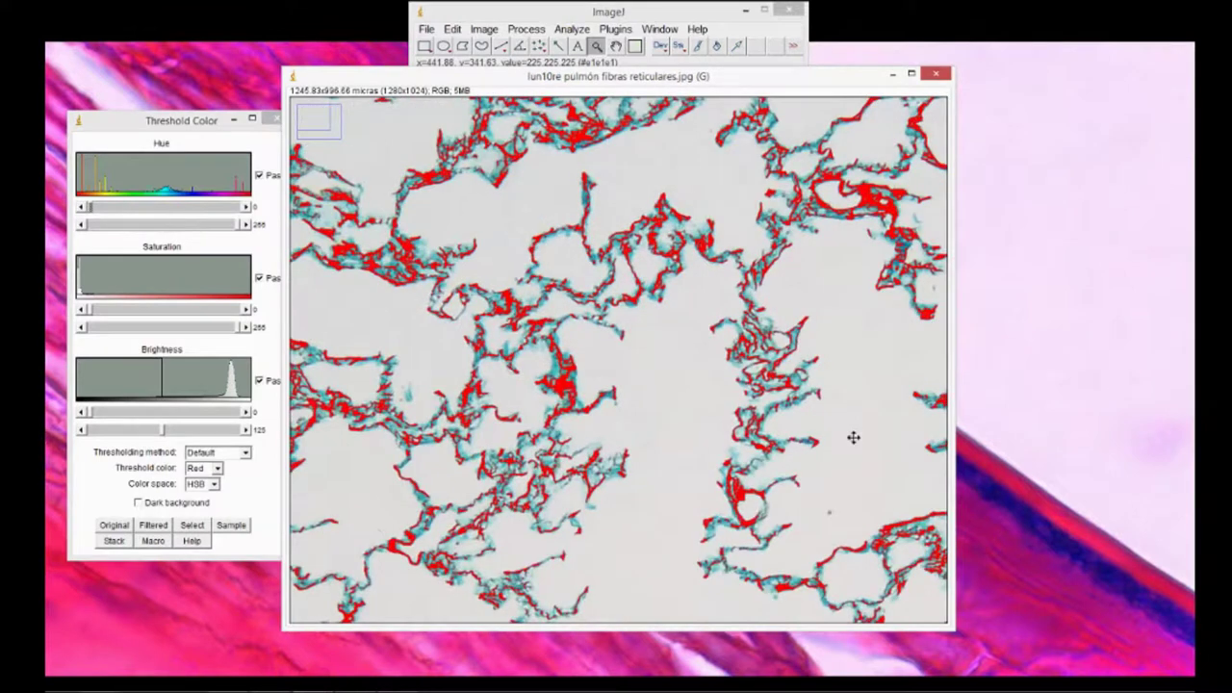
right_click(853, 438)
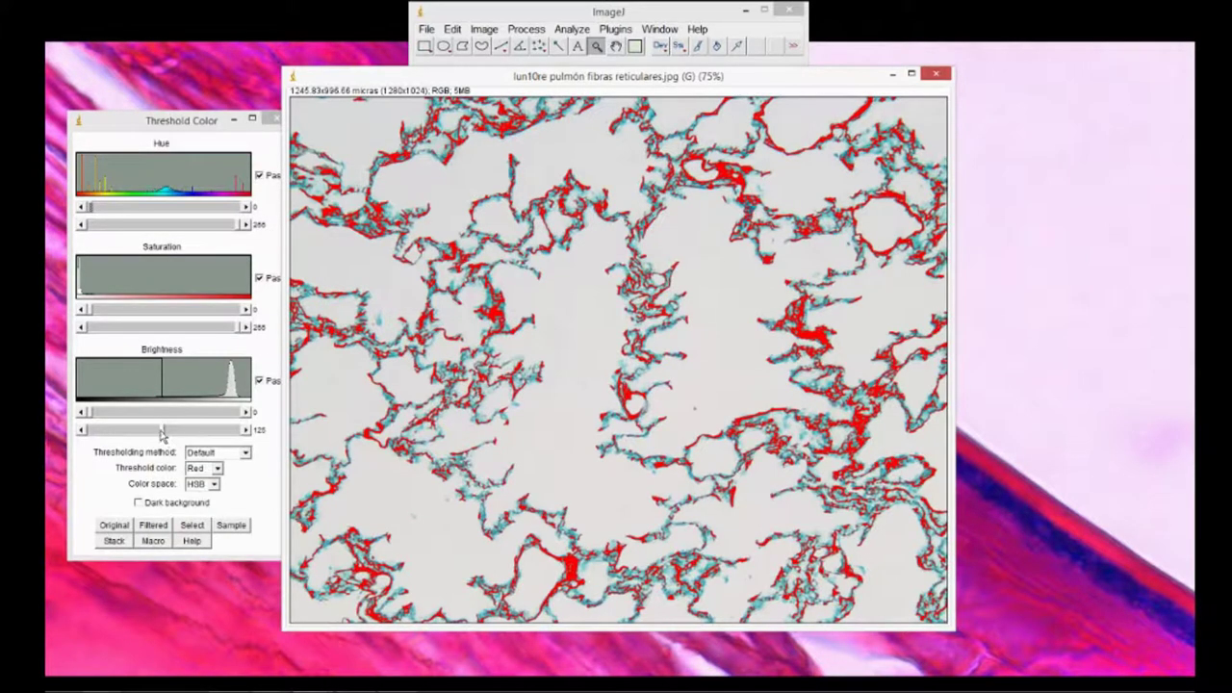
mouse_move(164, 434)
left_mouse_down()
mouse_move(108, 455)
mouse_move(229, 434)
mouse_move(164, 449)
left_mouse_up()
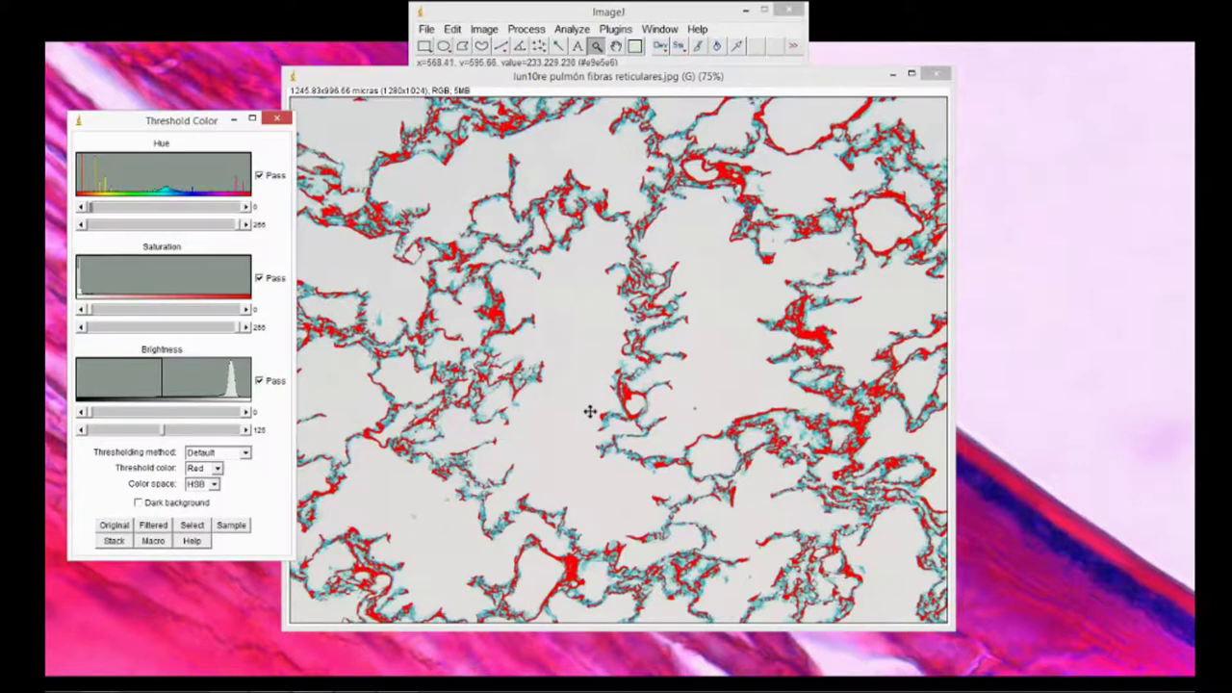
- Convert the thresholded reticular fibres into a selection, measure it, and place the results window beside the image
left_click(191, 526)
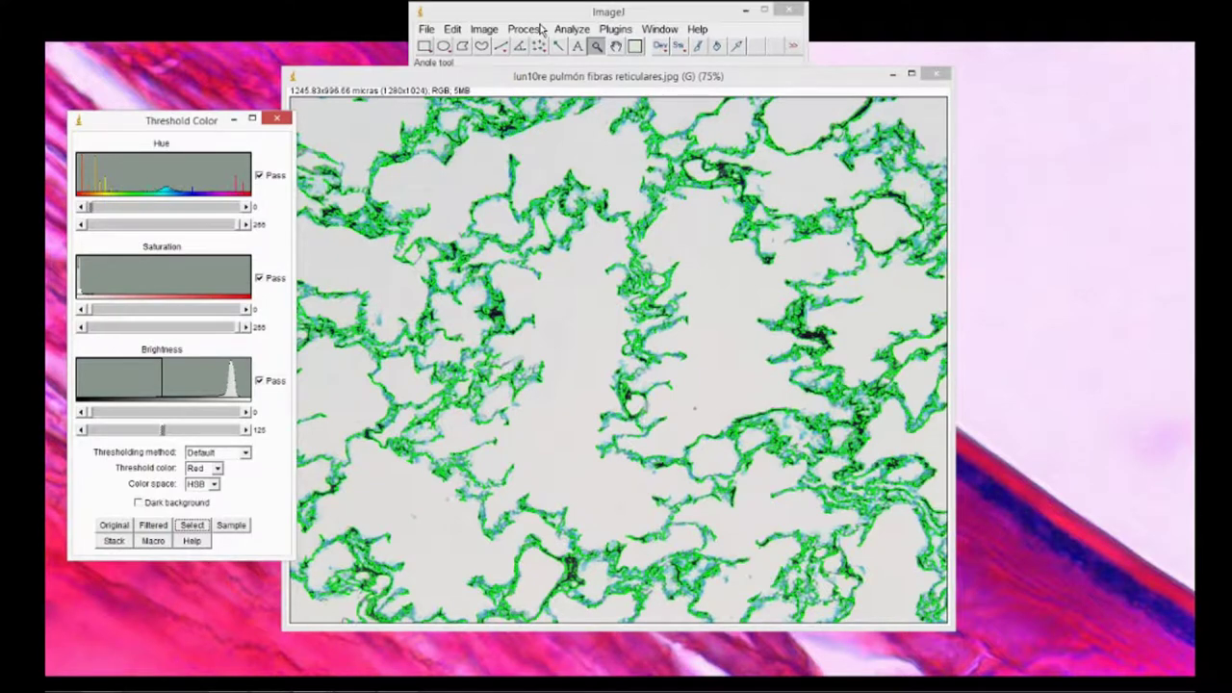
left_click(535, 60)
key("ctrl+m")
left_click_drag(446, 95, 1011, 201)
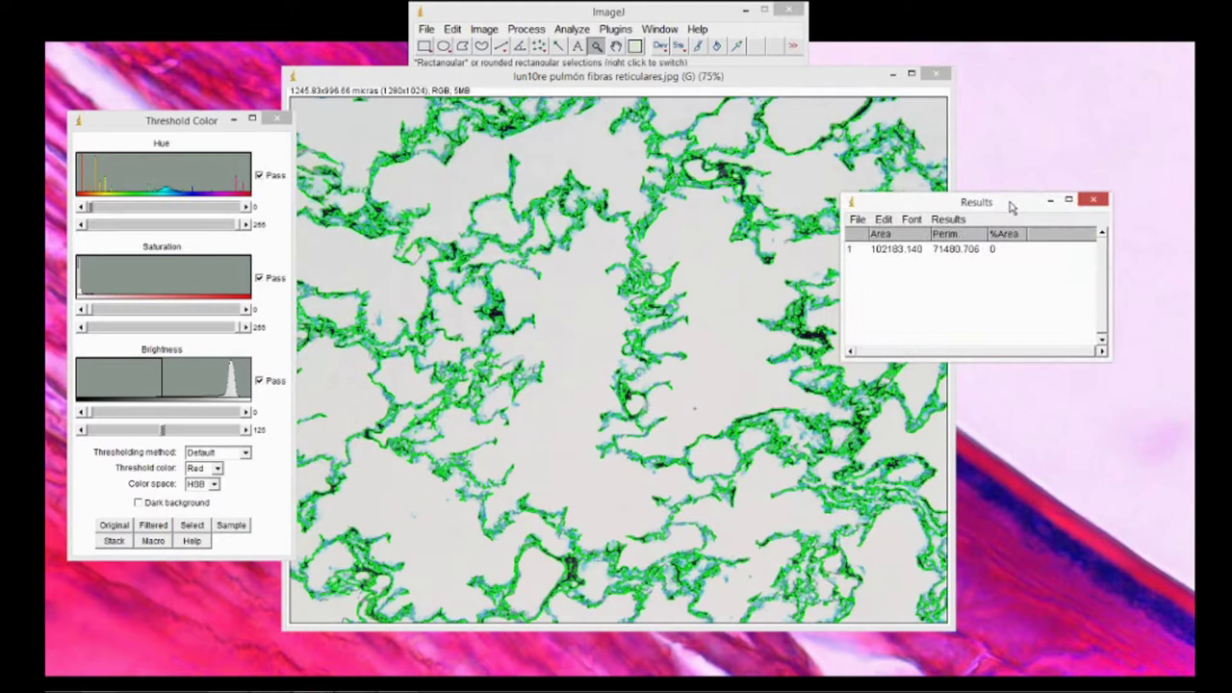
- Copy the lung fibre measurement row from the results and paste it into Excel starting at cell F12
left_click(876, 248)
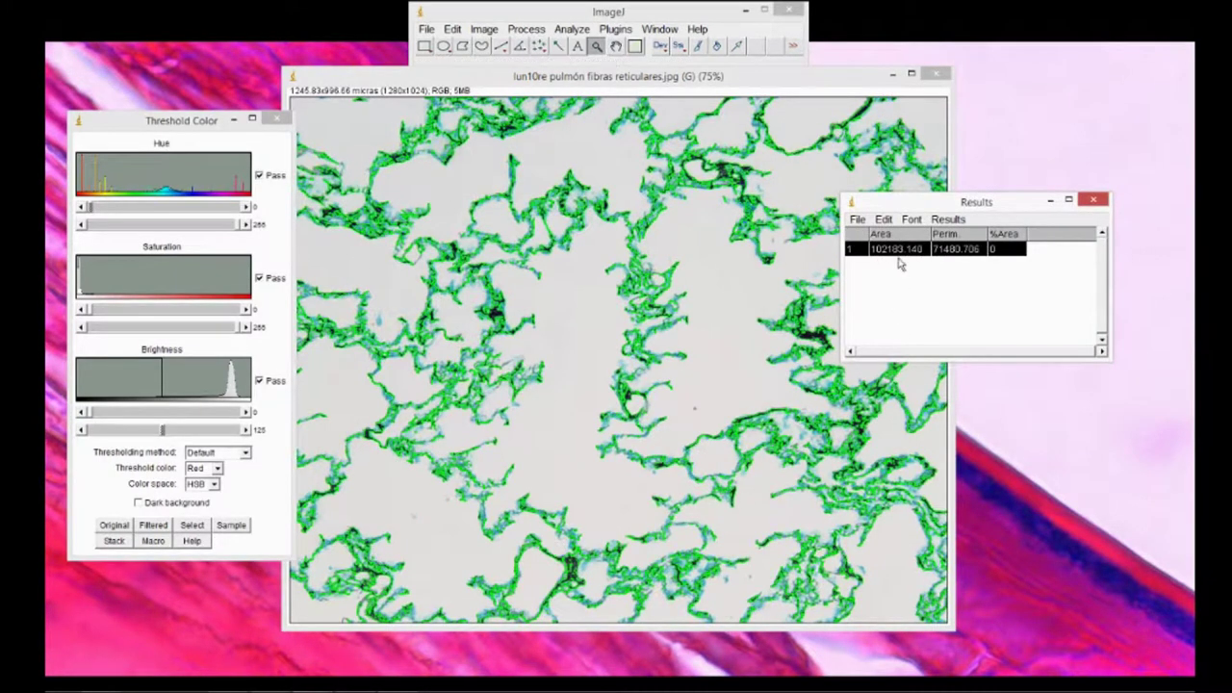
right_click(901, 256)
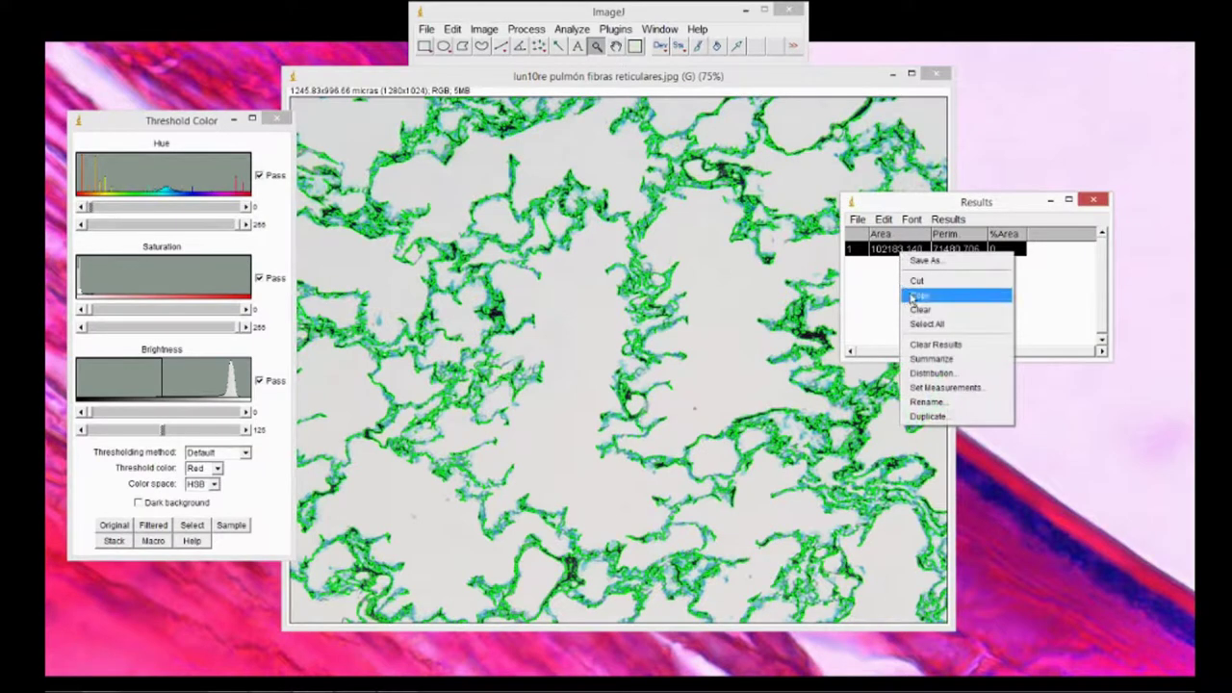
left_click(915, 296)
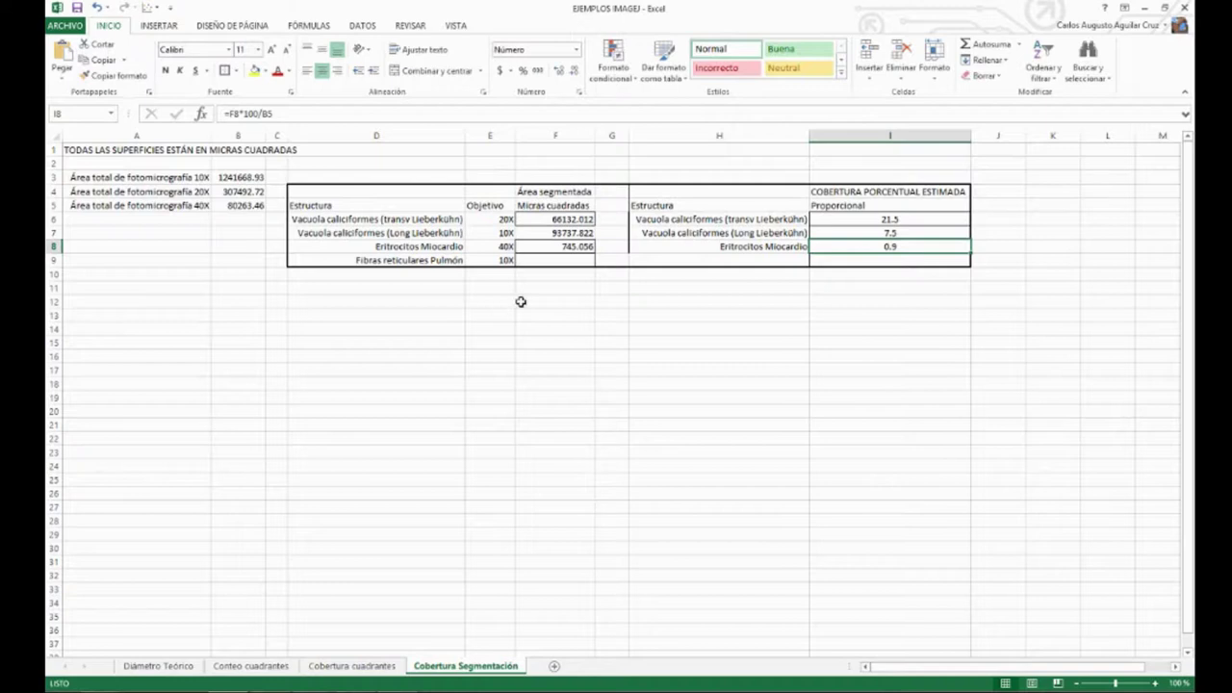
left_click(527, 301)
right_click(527, 302)
left_click(564, 357)
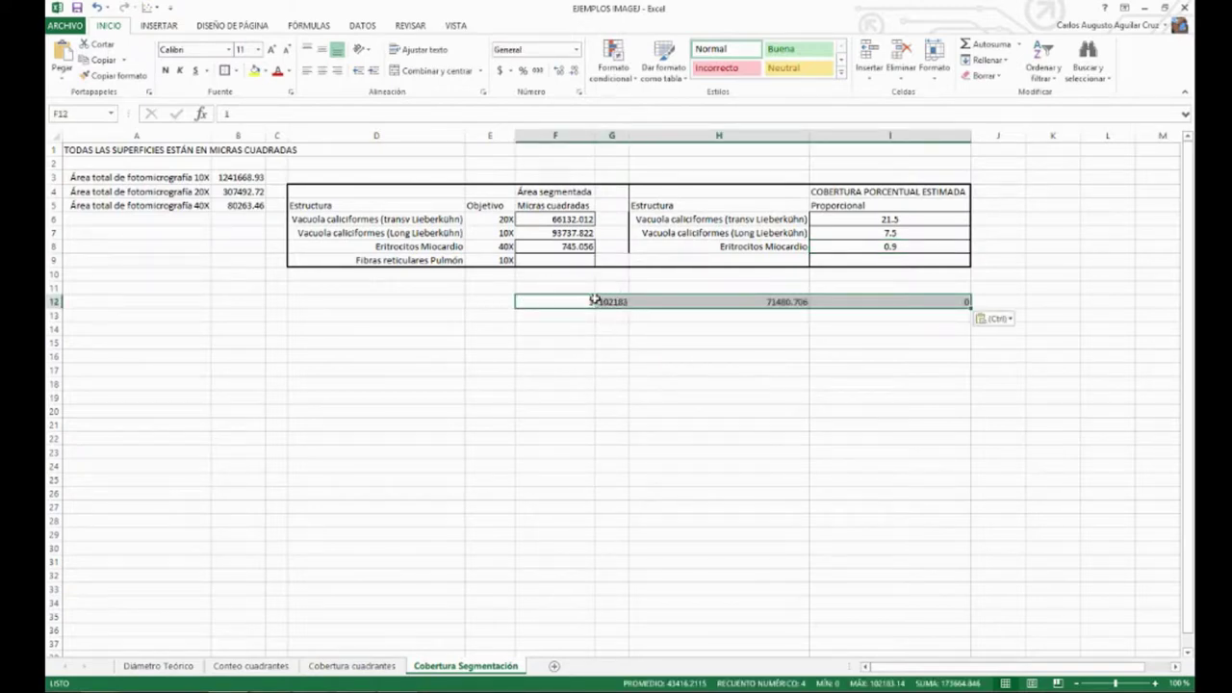
- Move the pasted area value into F9 for Fibras reticulares Pulmón and delete the leftover measurement values
left_click_drag(589, 299, 440, 316)
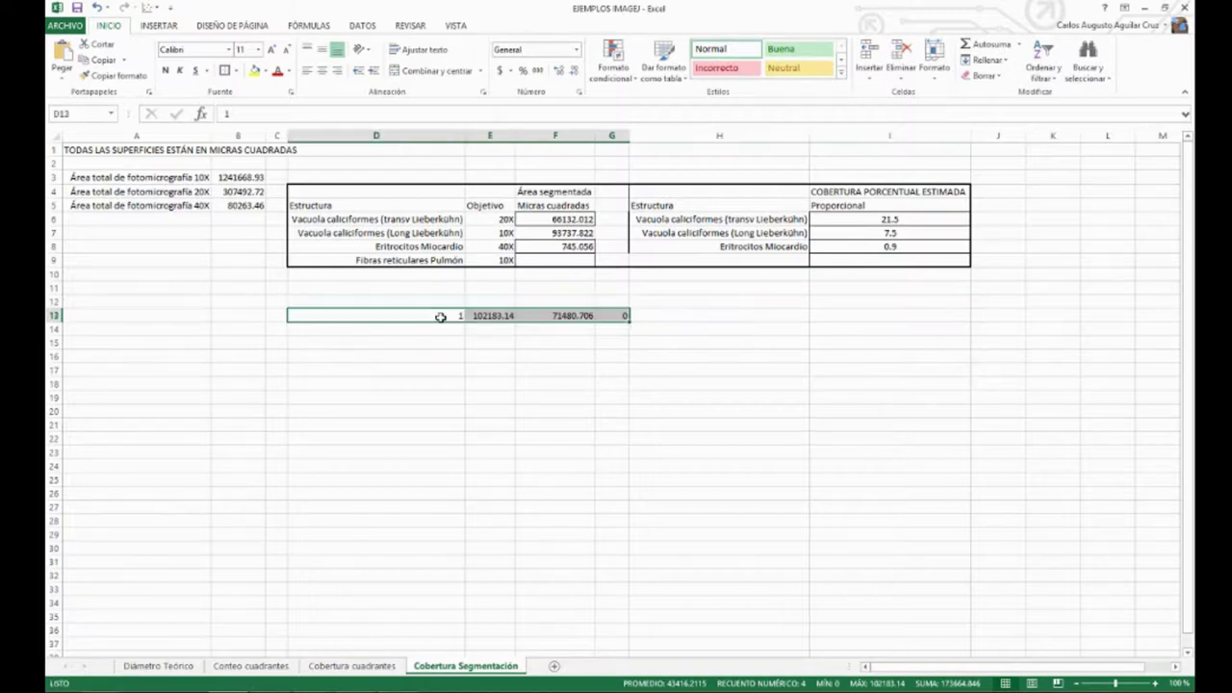
left_click(490, 315)
left_click_drag(494, 307, 539, 257)
mouse_move(613, 311)
left_mouse_down()
mouse_move(468, 314)
mouse_move(611, 313)
left_mouse_up()
key("Delete")
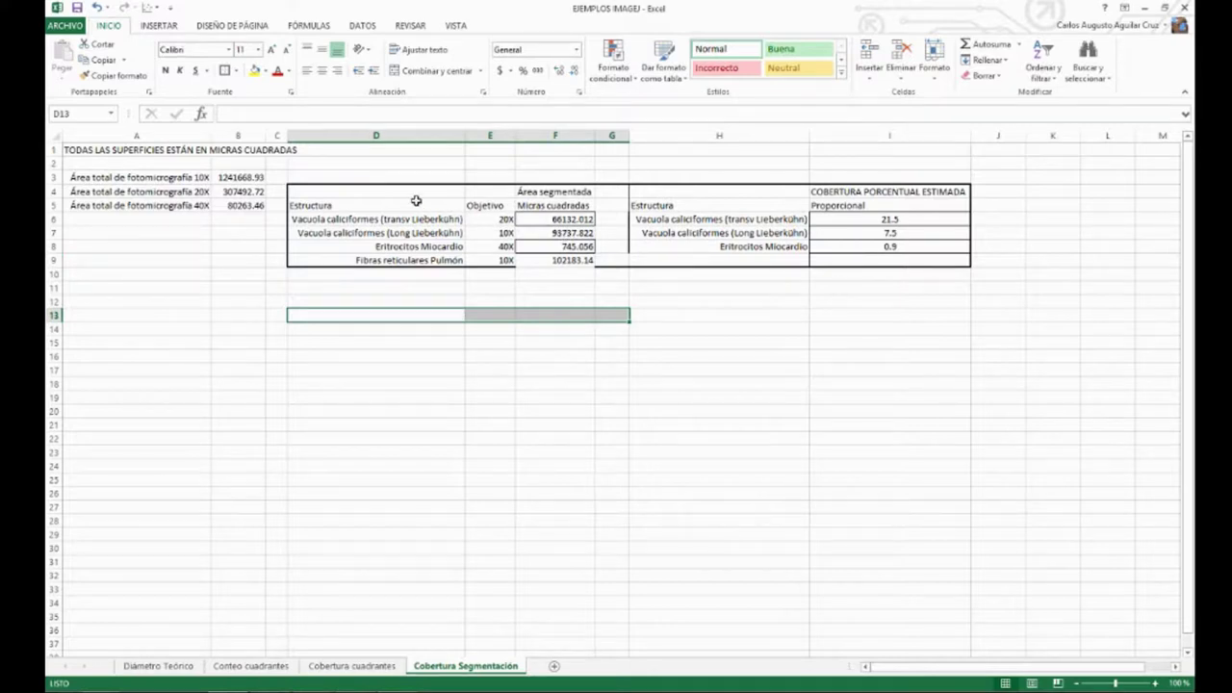
- Copy the label Fibras reticulares Pulmón from D9 into H9 of the coverage table
left_click(412, 271)
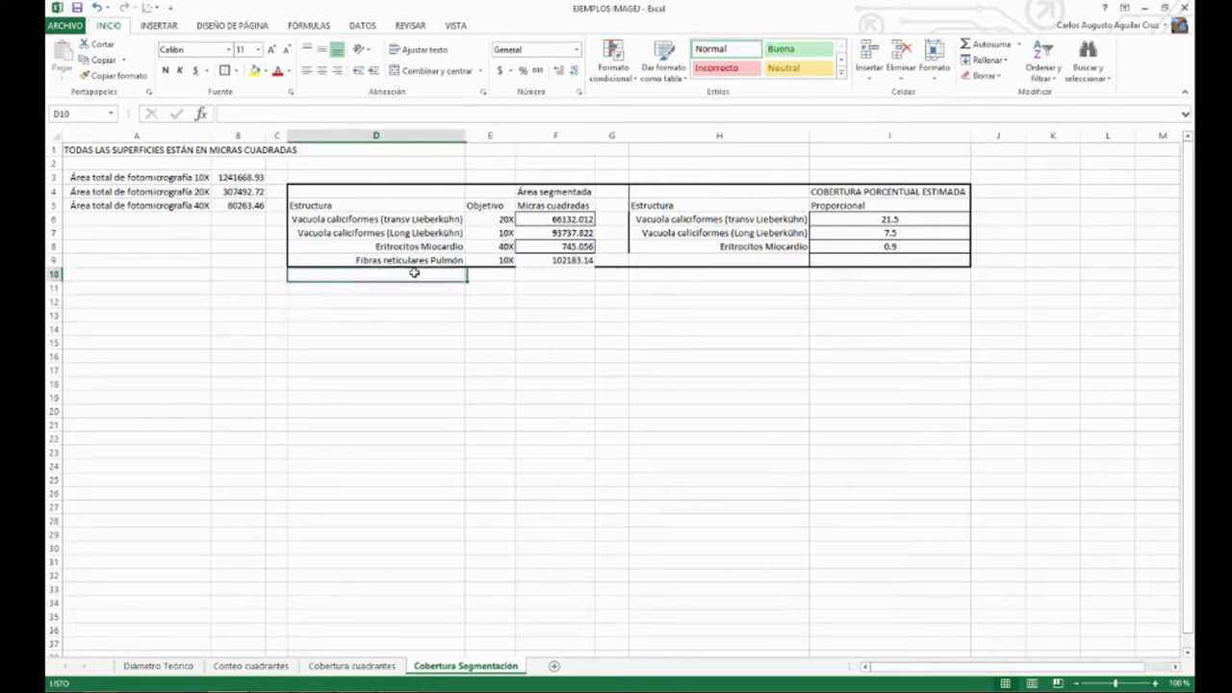
left_click(396, 260)
key("ctrl+c")
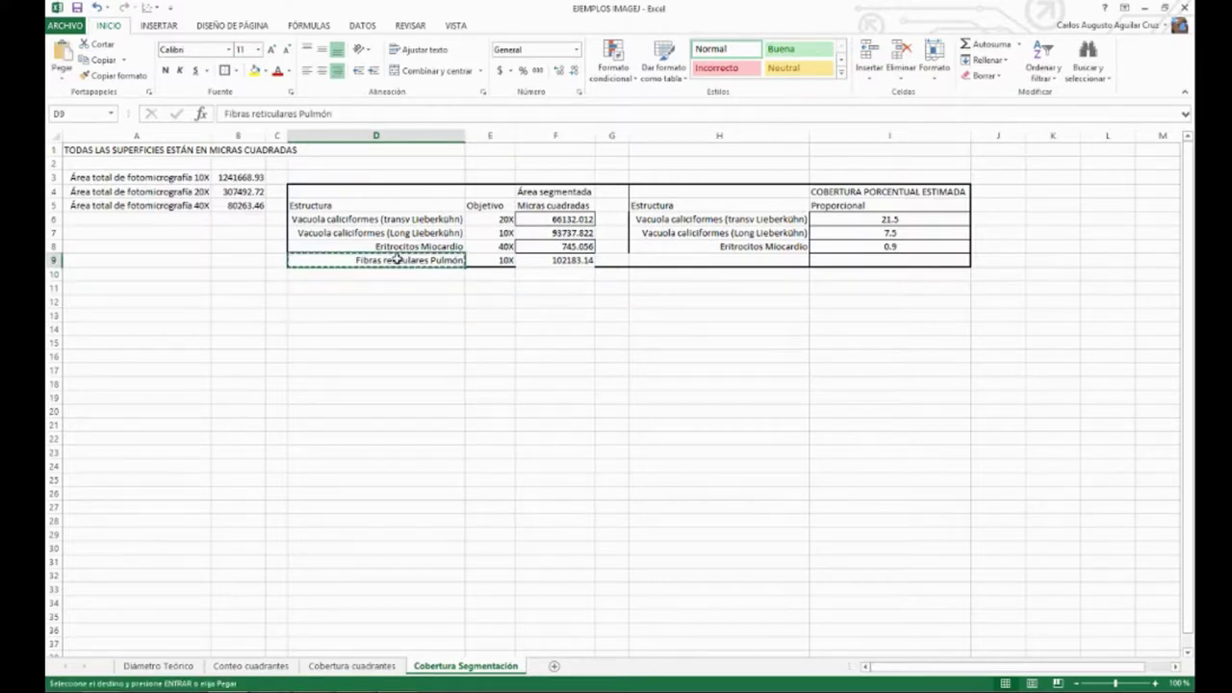
key("Right")
key("Right")
key("Right")
key("Right")
key("ctrl+v")
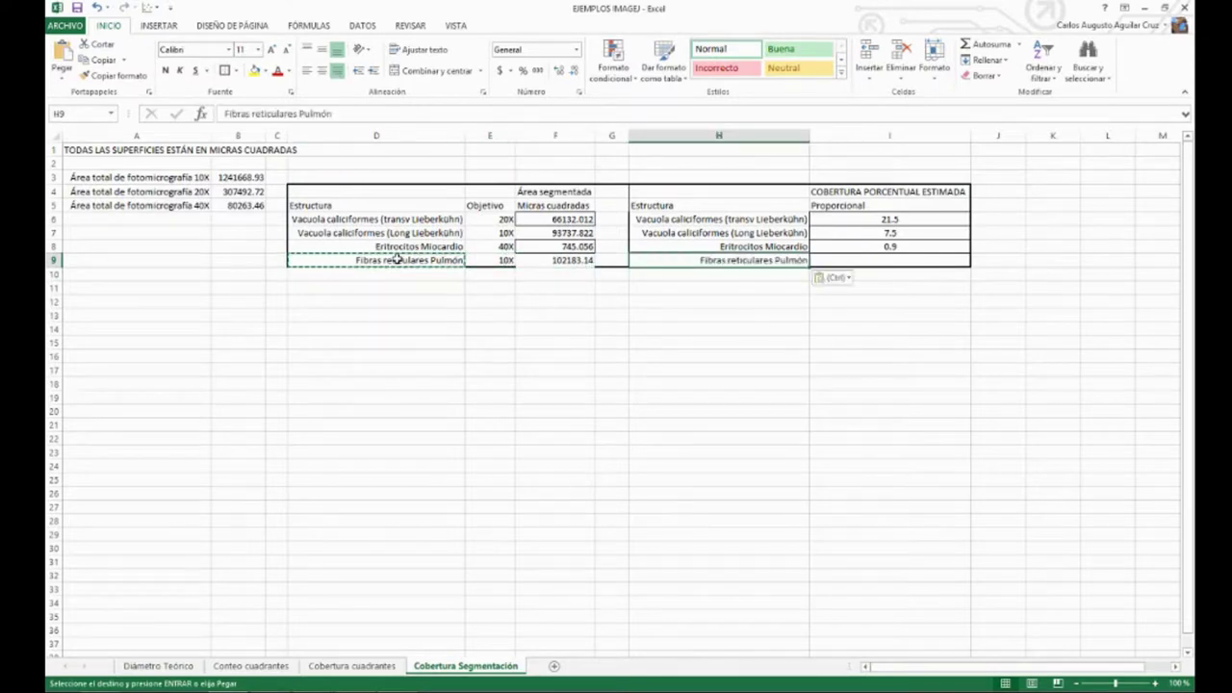
- Enter the coverage formula =F9*100/B3 in I9 and centre its result
key("Right")
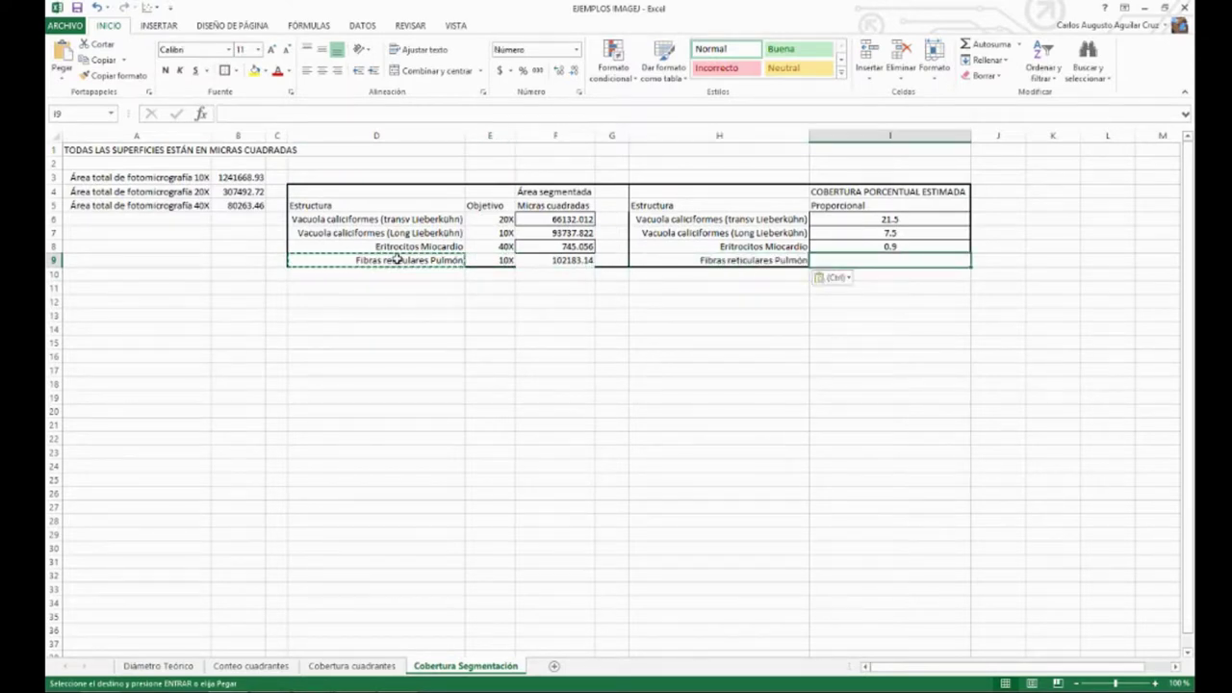
type("=")
key("Left")
key("Left")
key("Left")
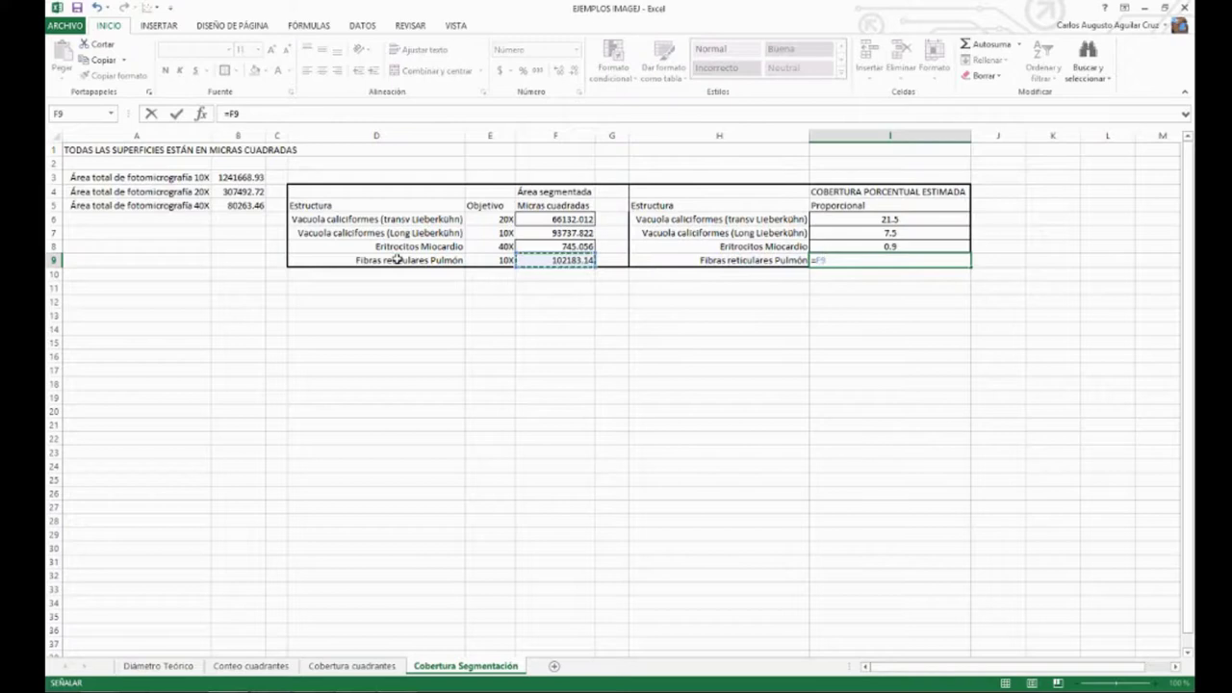
type("*100/")
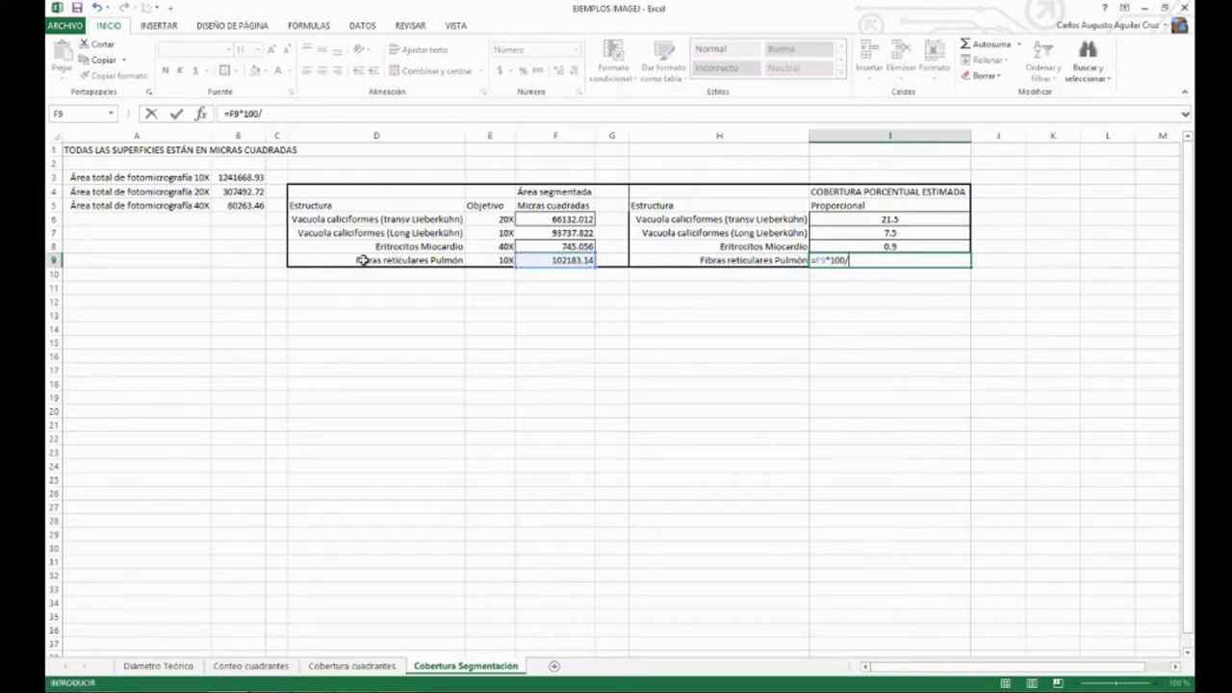
left_click(227, 178)
key("ctrl+Return")
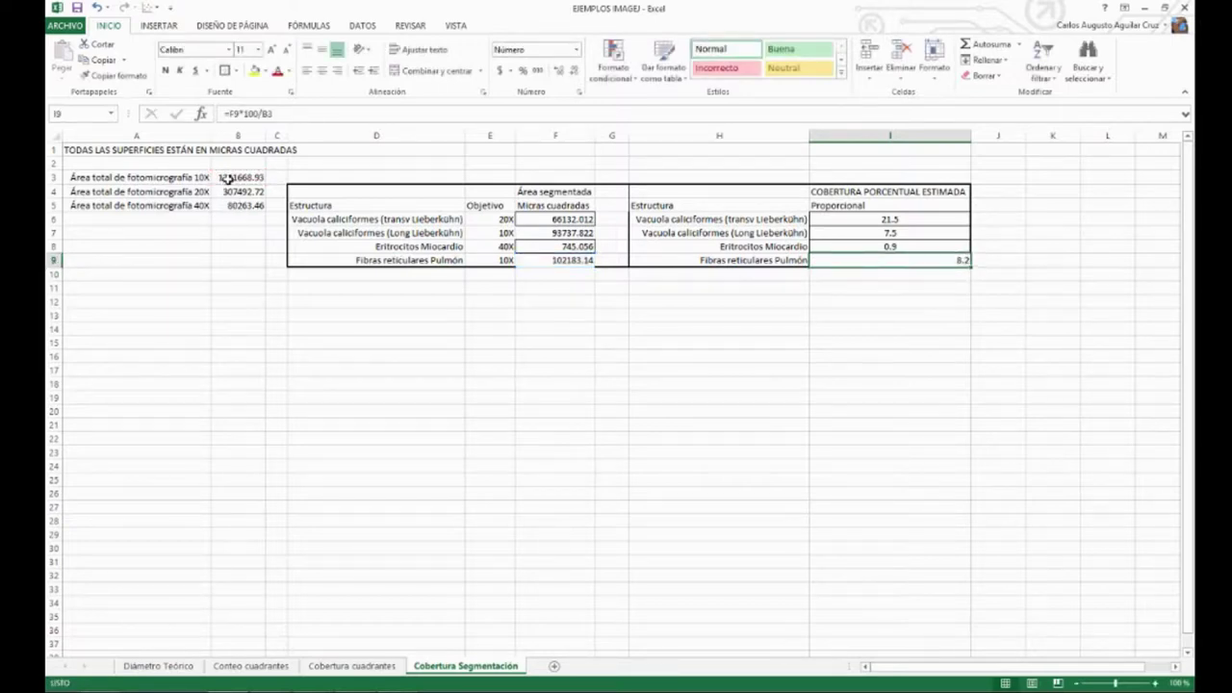
left_click(322, 70)
- Apply a thick outside border around the segmented area table, D4:G9
left_click(427, 191)
mouse_move(496, 193)
left_mouse_down()
mouse_move(853, 228)
mouse_move(866, 258)
left_mouse_up()
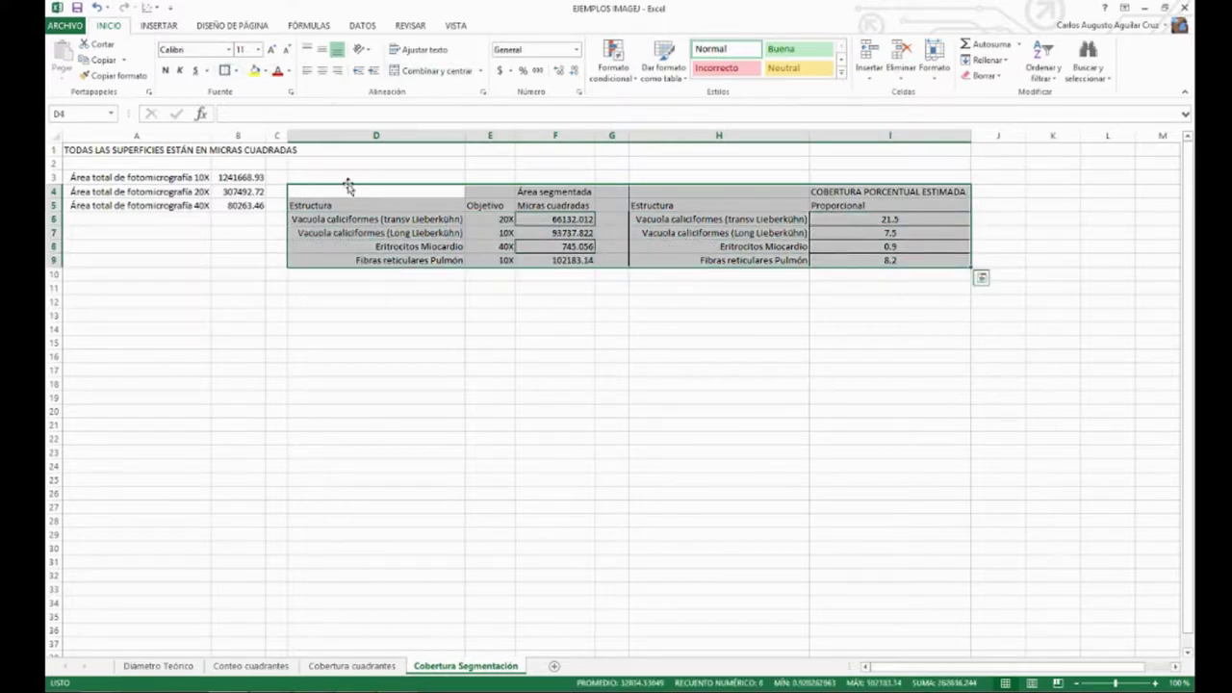
mouse_move(347, 191)
left_mouse_down()
mouse_move(597, 240)
mouse_move(601, 252)
left_mouse_up()
left_click_drag(440, 192, 616, 260)
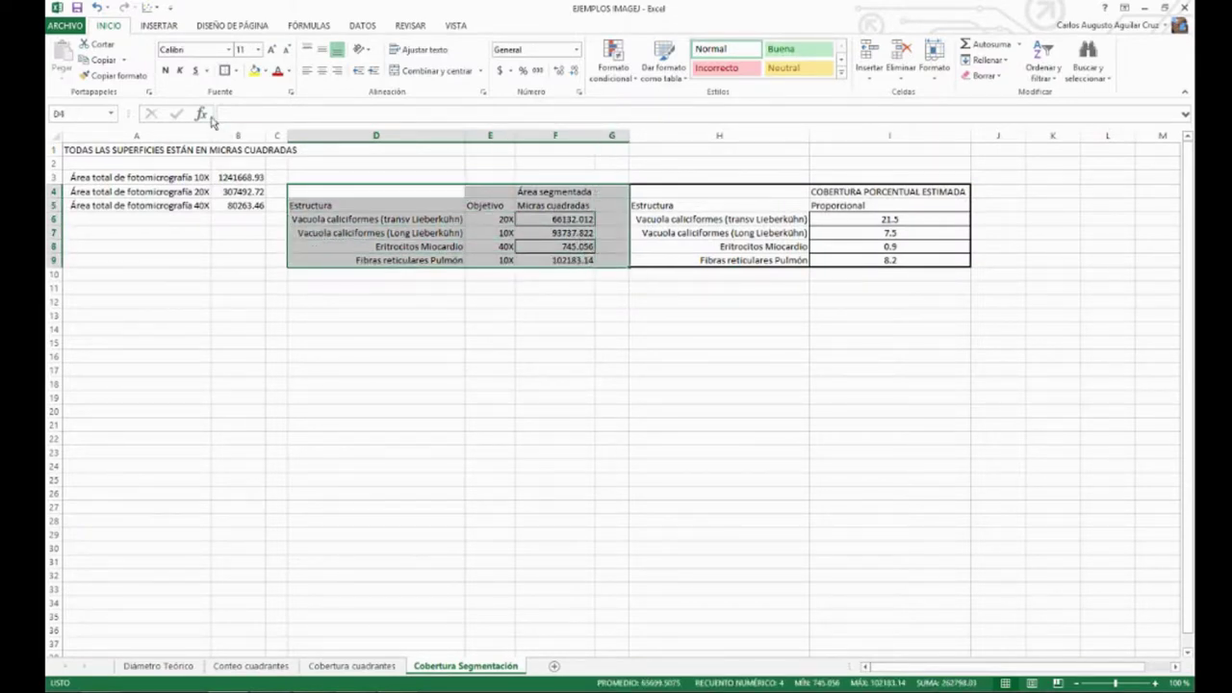
left_click(223, 71)
left_click(407, 280)
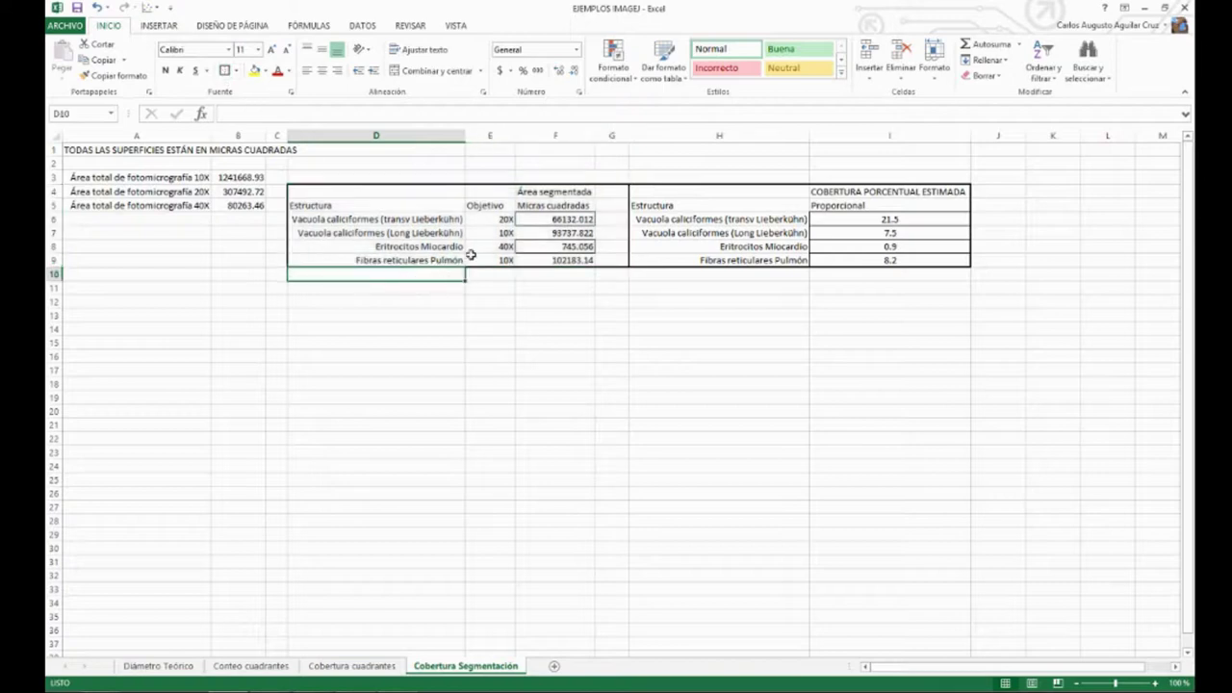
- Apply all borders to the segmented area values in F6:F9
left_click_drag(539, 220, 554, 259)
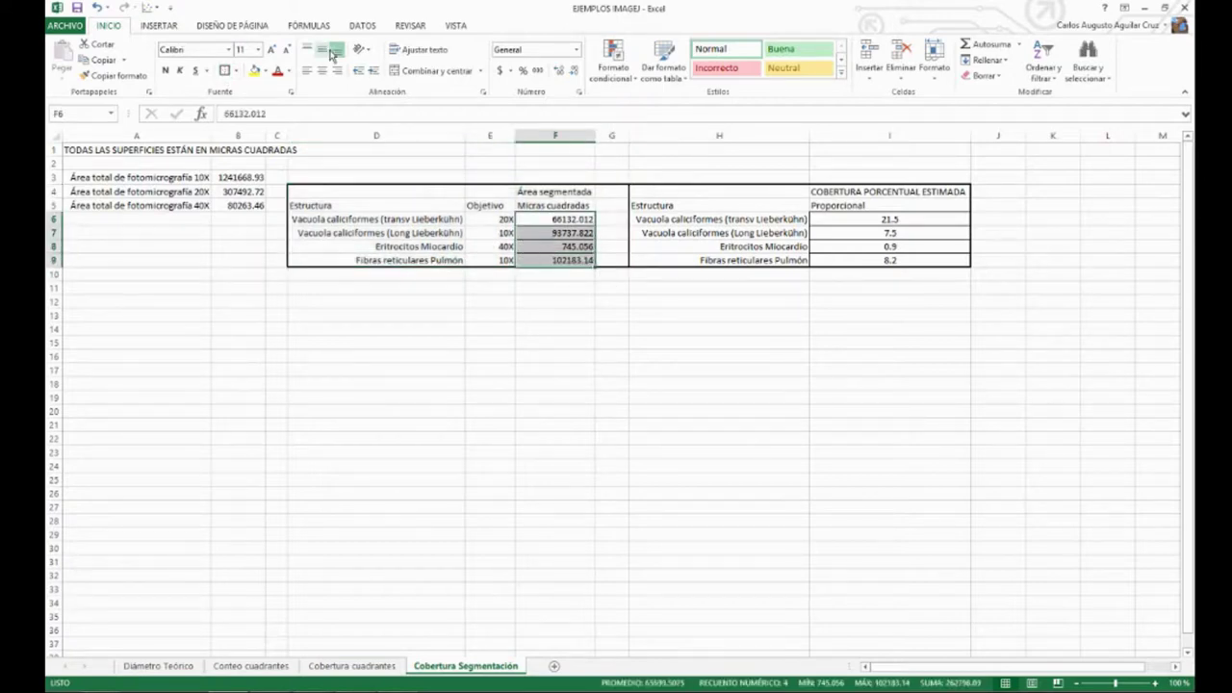
left_click(236, 71)
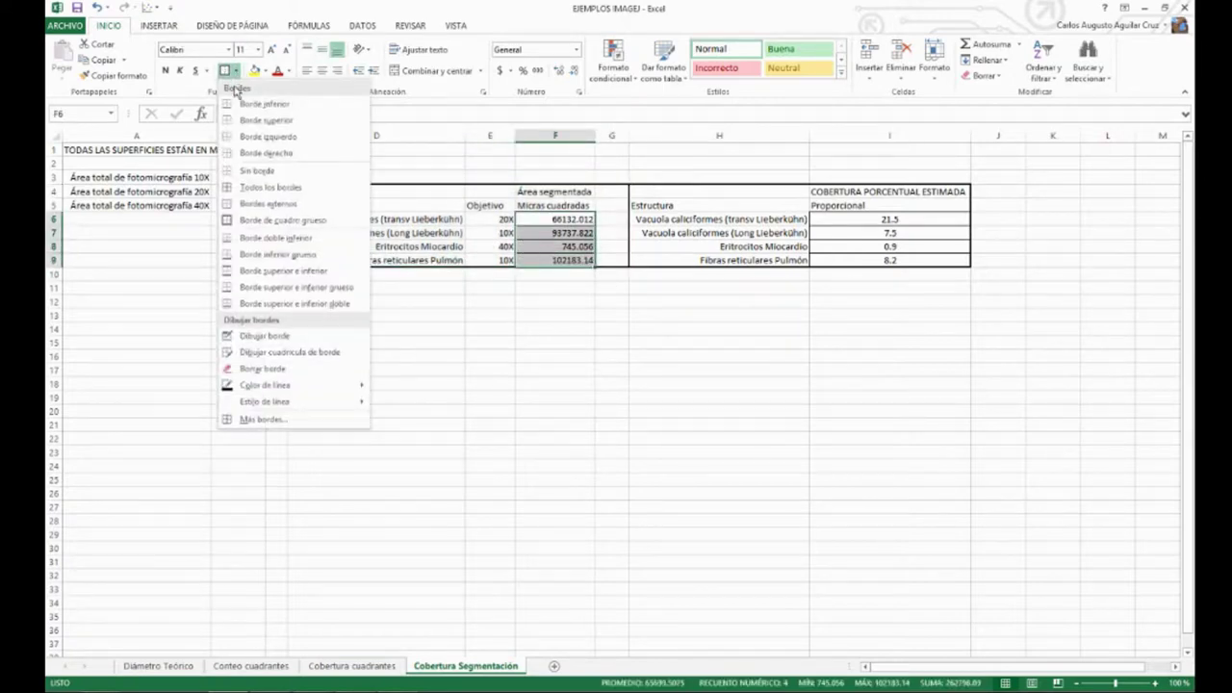
left_click(260, 187)
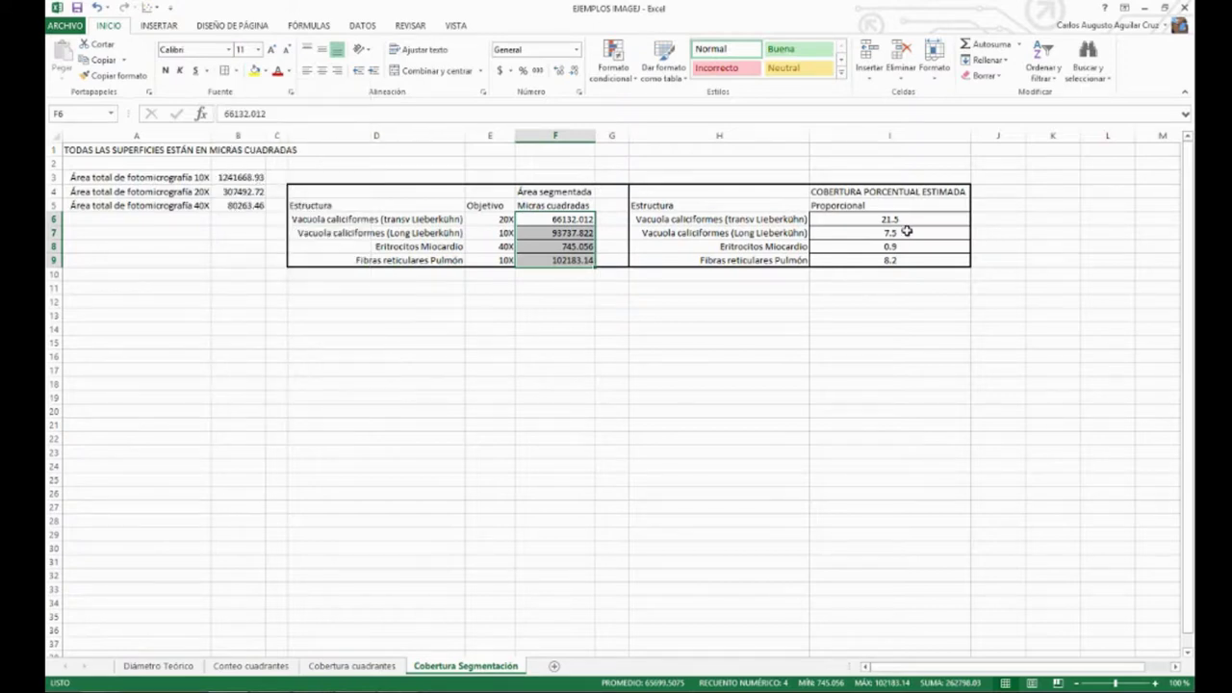
left_click(823, 290)
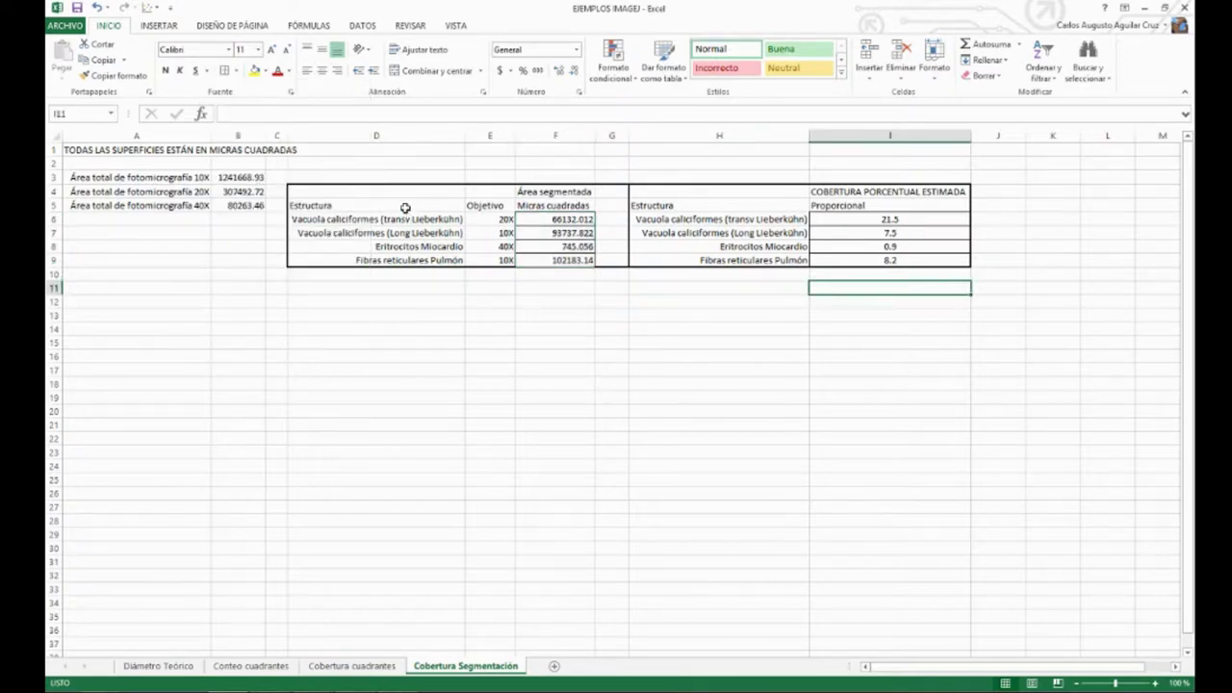
- Reapply the thick box border around D4:G9 to restore the segmented area table's outline
left_click_drag(411, 185, 624, 263)
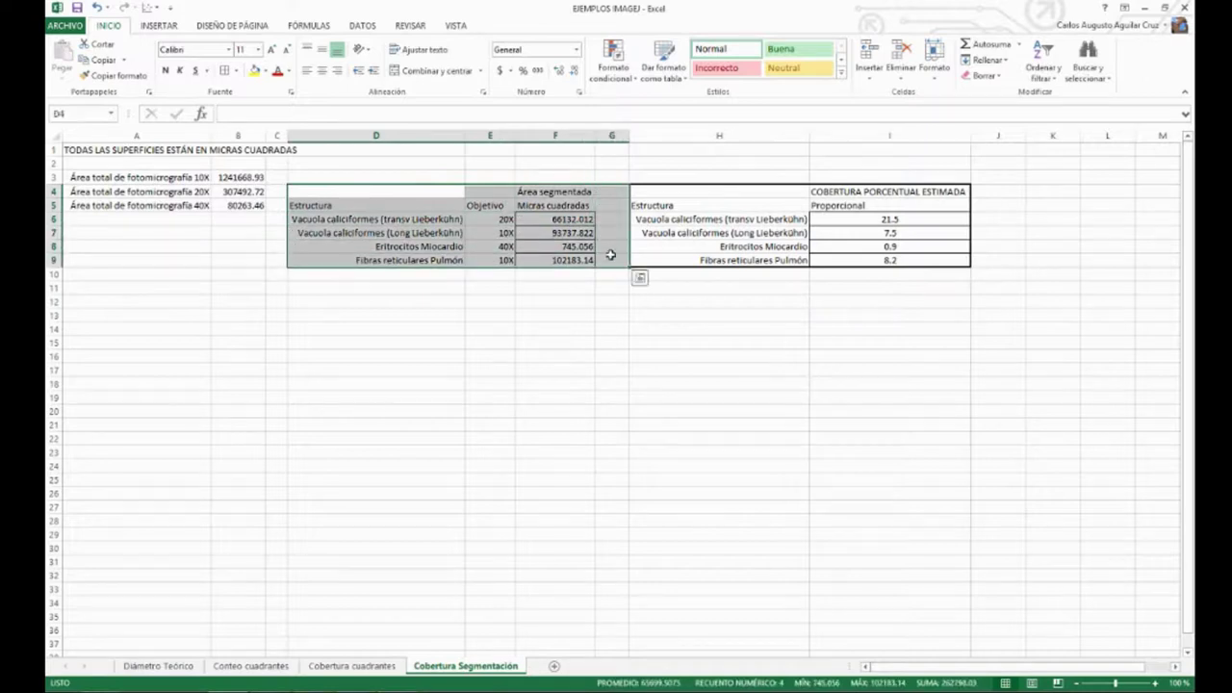
left_click(235, 71)
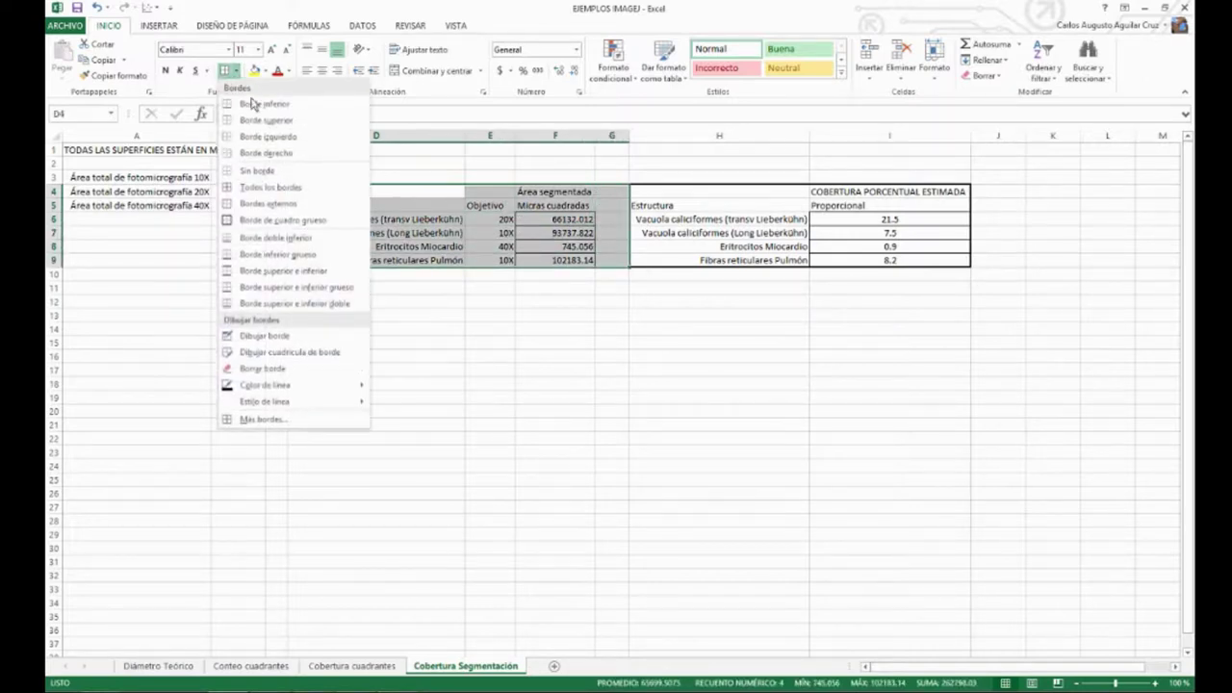
left_click(249, 221)
left_click(414, 393)
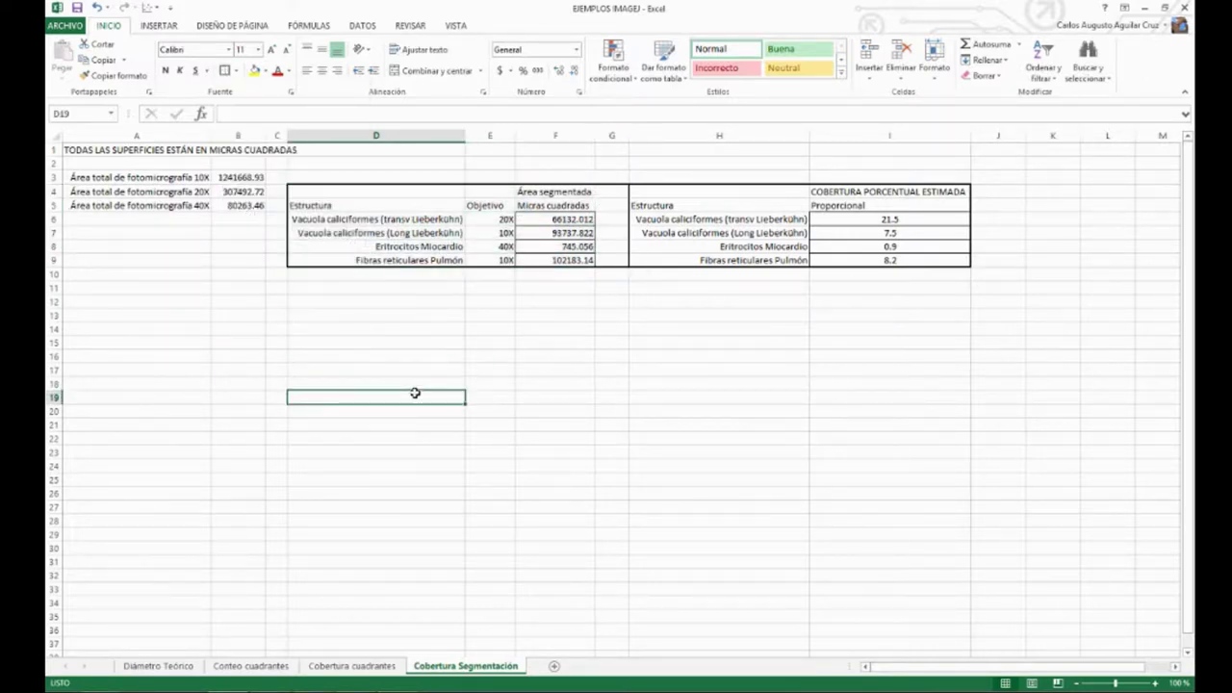
- Review the segmented area values in F6:F9 and the matching estimated coverage percentages in I6:I9
left_click(559, 221)
left_click(563, 233)
left_click(568, 260)
left_click(565, 248)
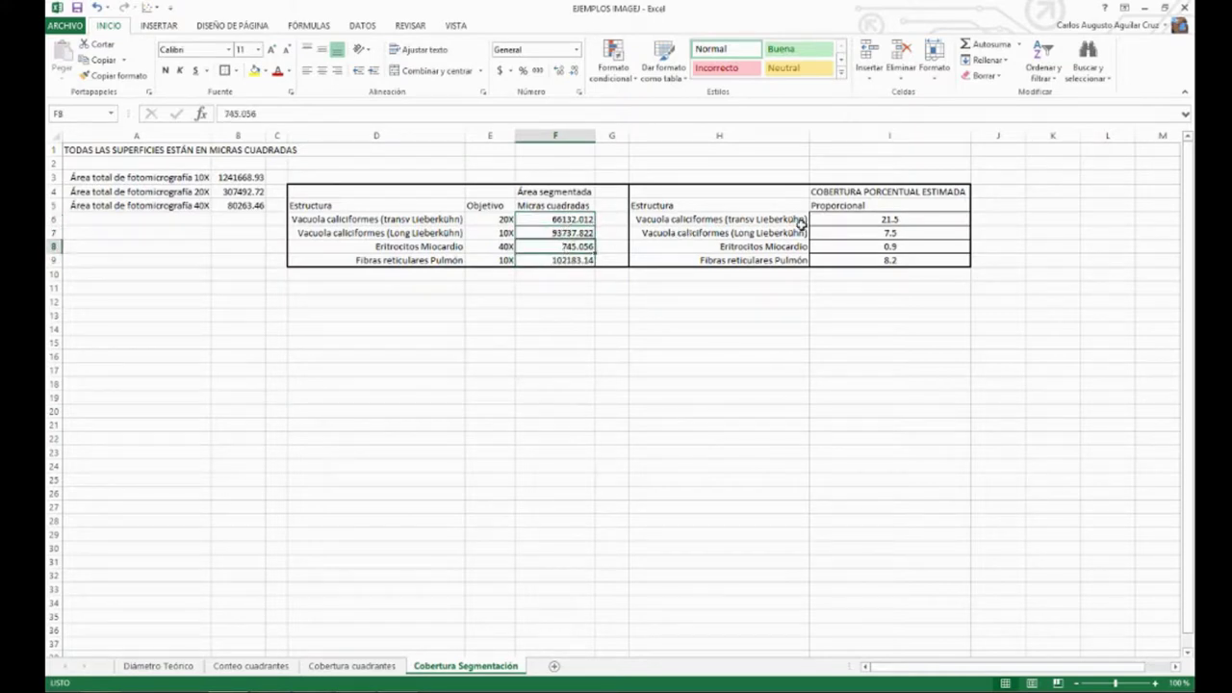
left_click(921, 218)
left_click_drag(921, 218, 922, 271)
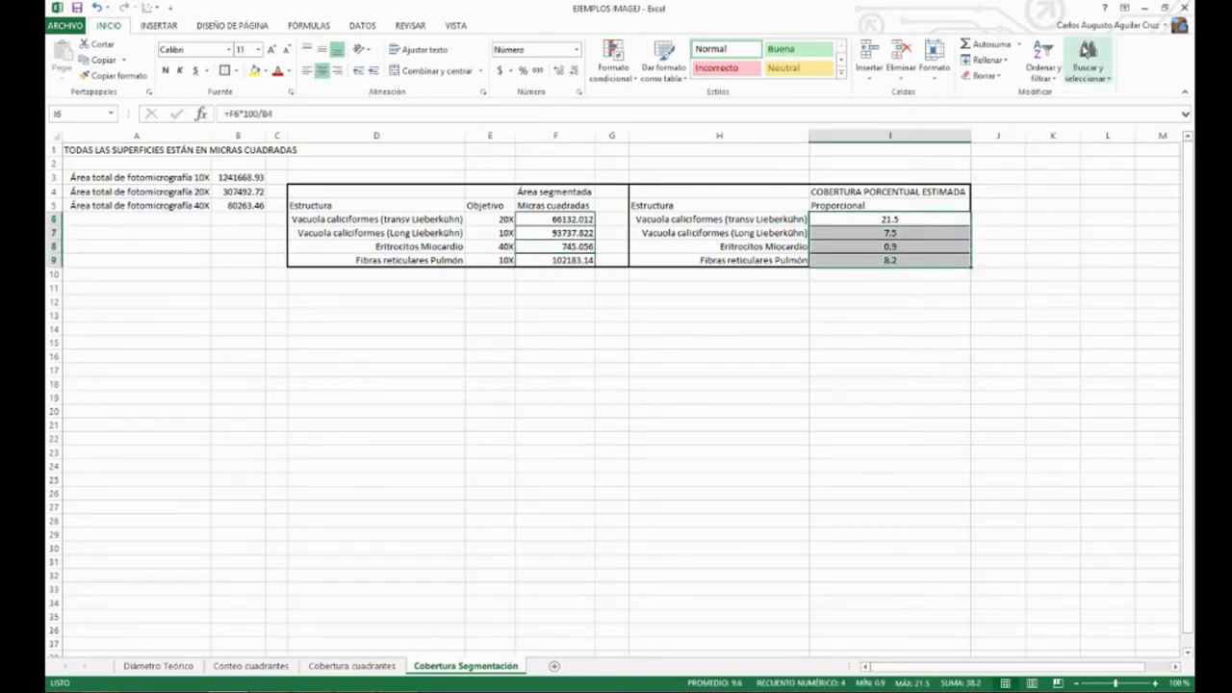
- Switch to ImageJ, open the liver image liverhum020HE hígado.jpg from Imágenes de práctica and display it at 75%
left_click(1142, 8)
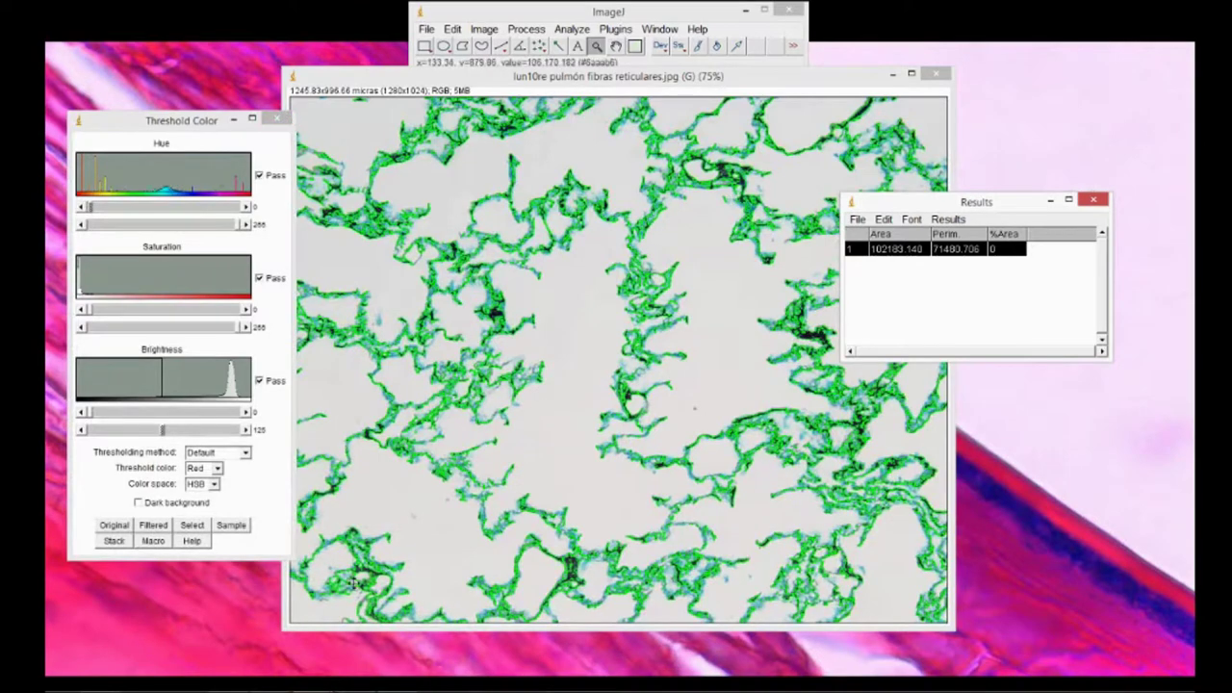
left_click(208, 685)
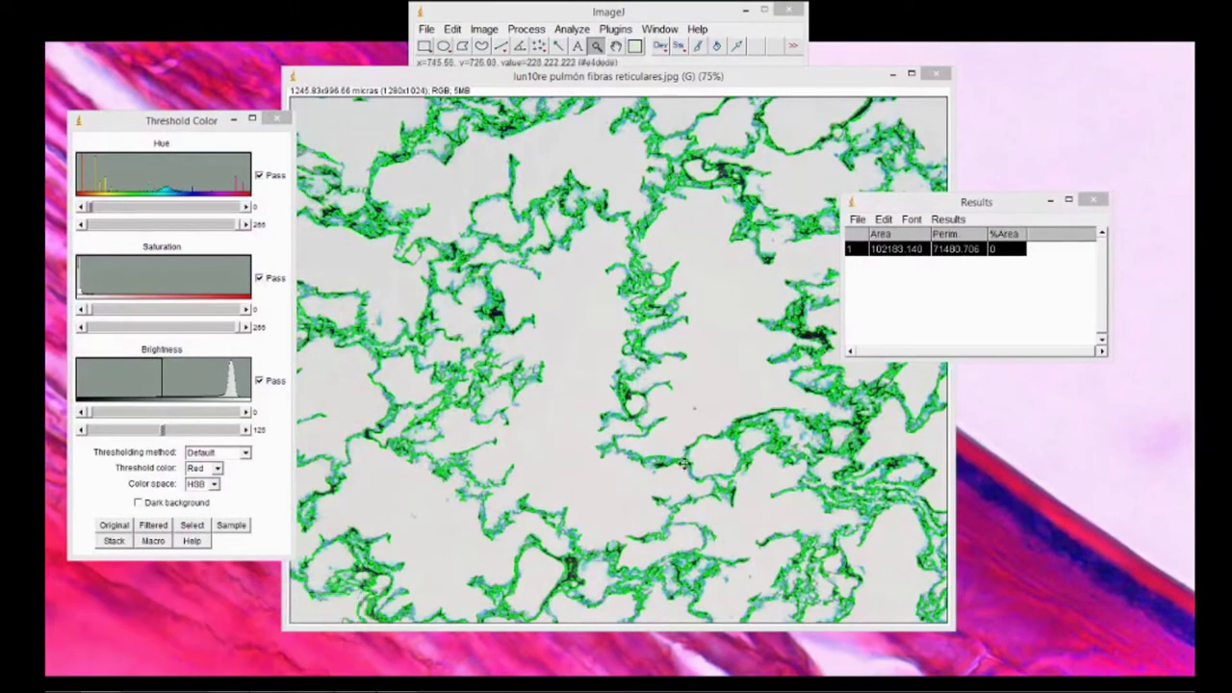
left_click(427, 29)
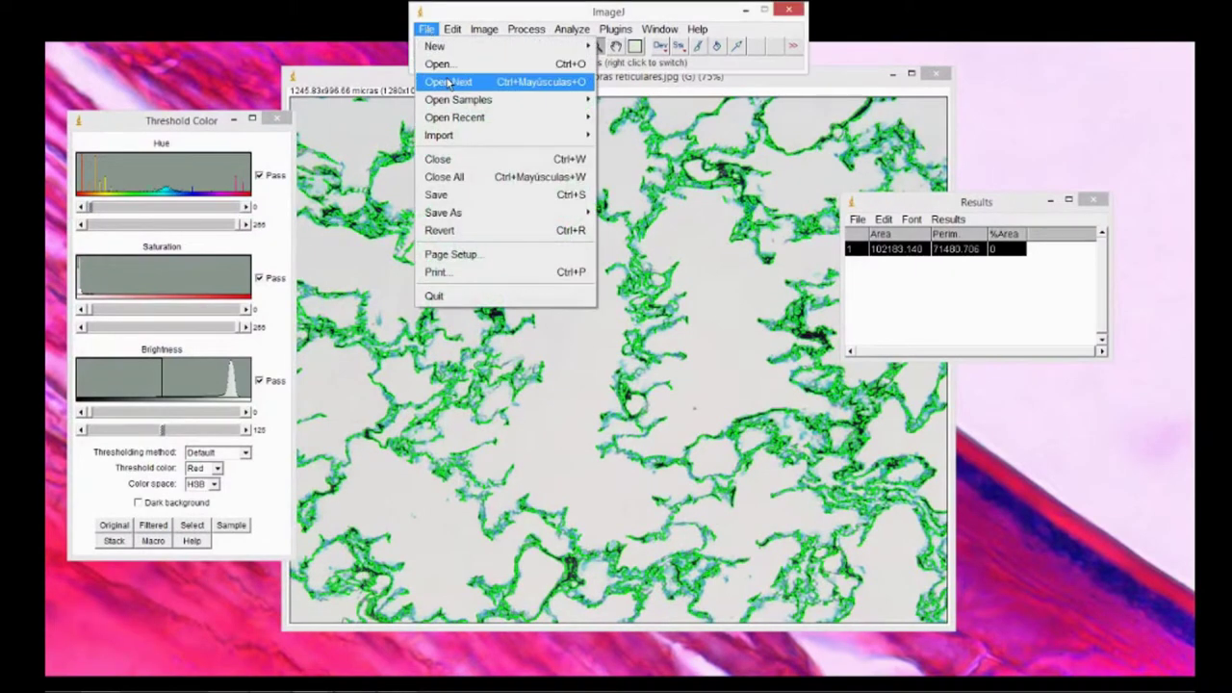
left_click(454, 63)
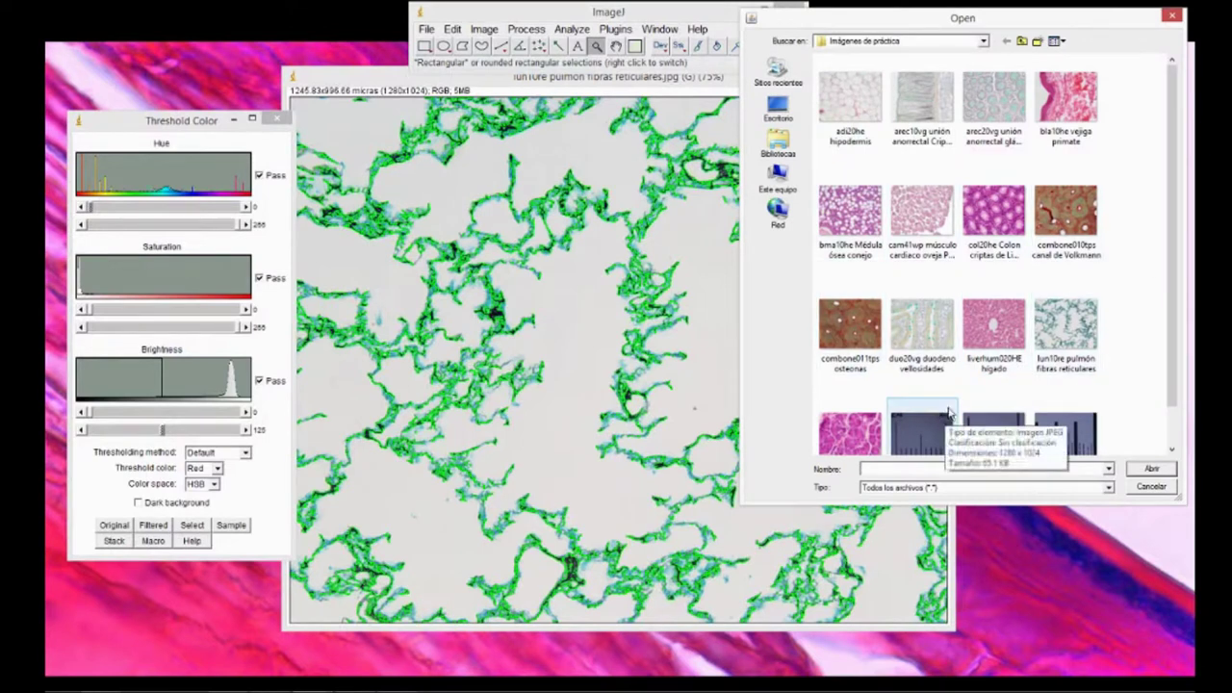
double_click(992, 325)
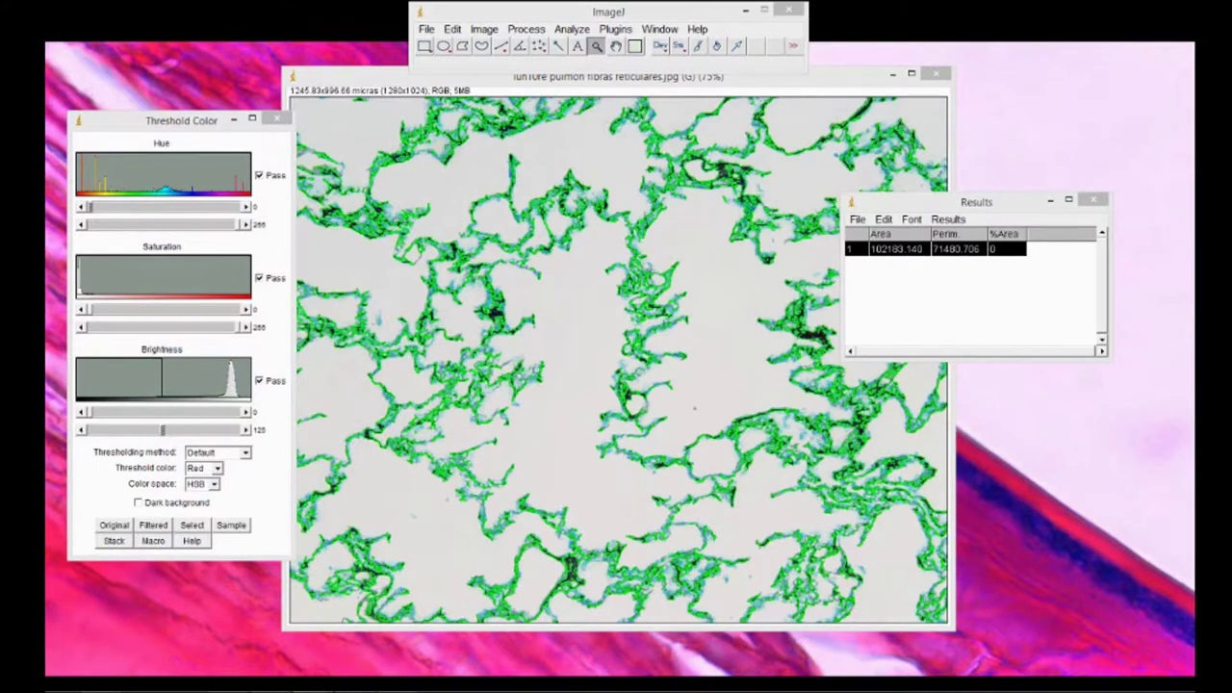
left_click_drag(722, 55, 520, 54)
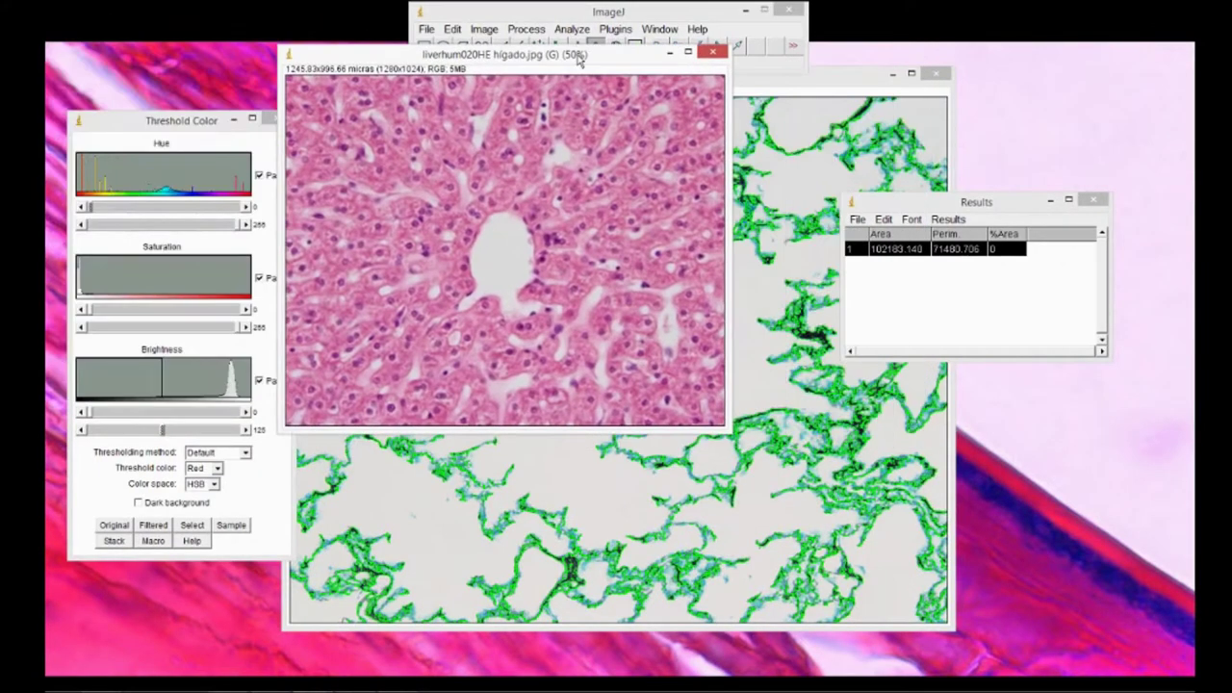
left_click(537, 122)
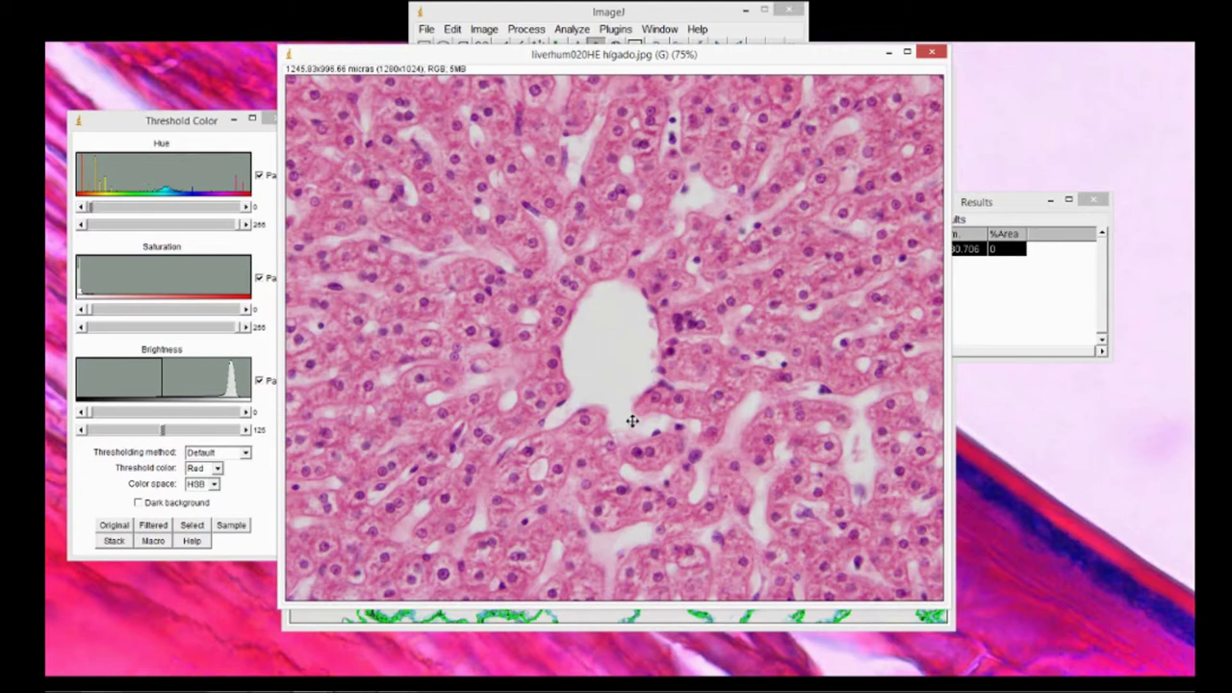
- Open the rabbit bone marrow image bma10he Médula ósea conejo.jpg and display it at 75%, shifting its window to fit the screen
left_click(415, 32)
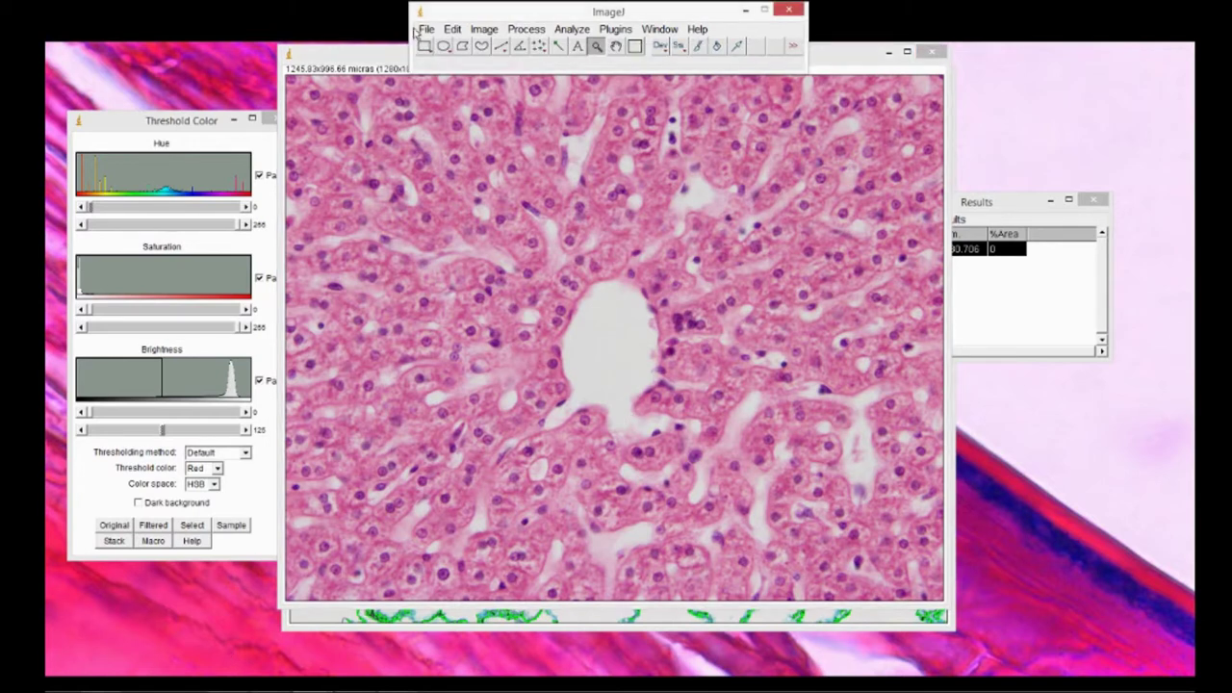
left_click(424, 29)
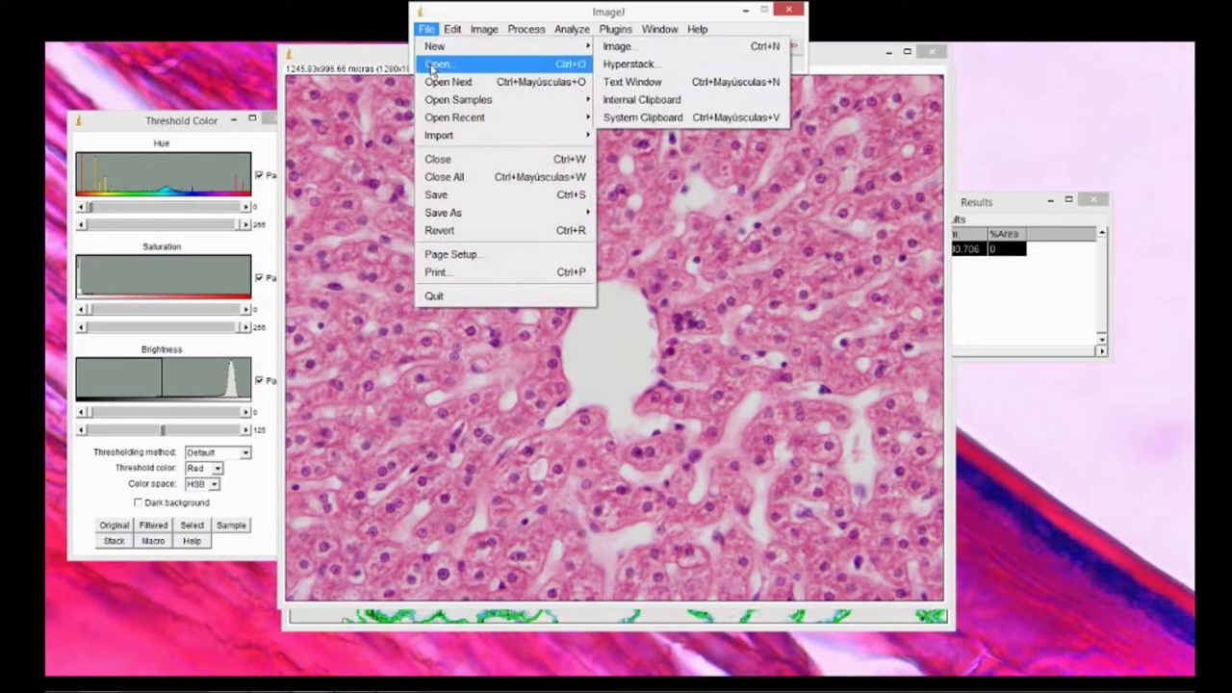
left_click(436, 65)
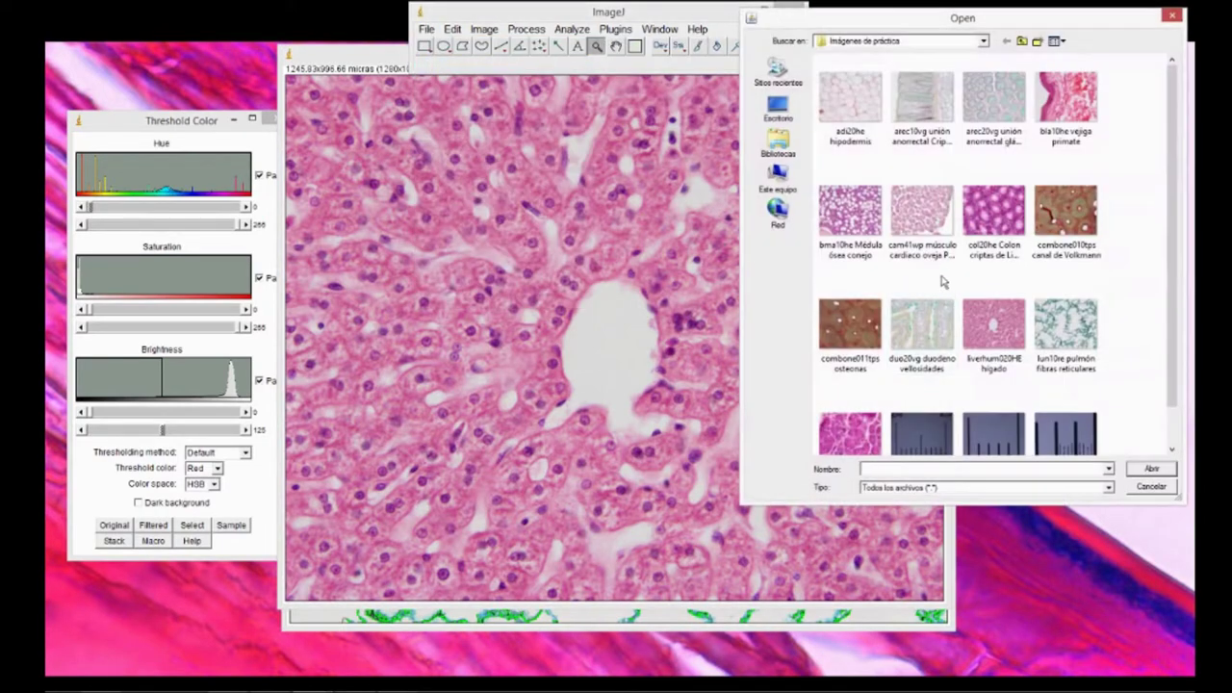
double_click(843, 237)
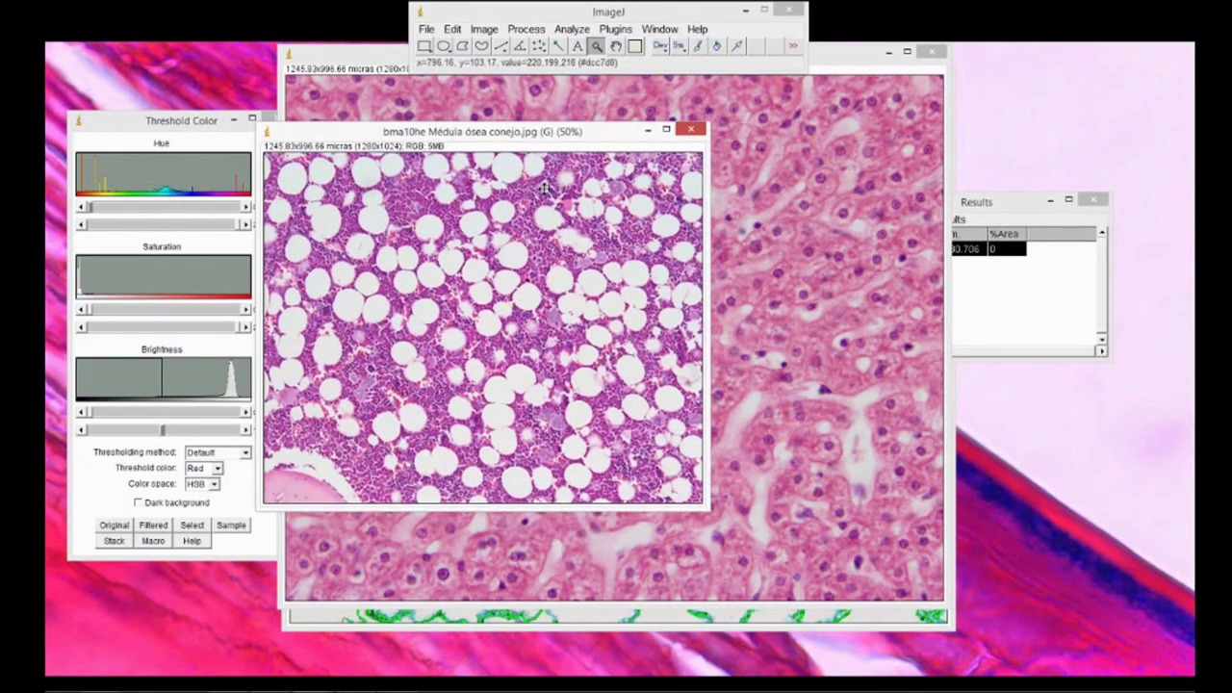
left_click(544, 189)
left_click_drag(547, 139, 548, 79)
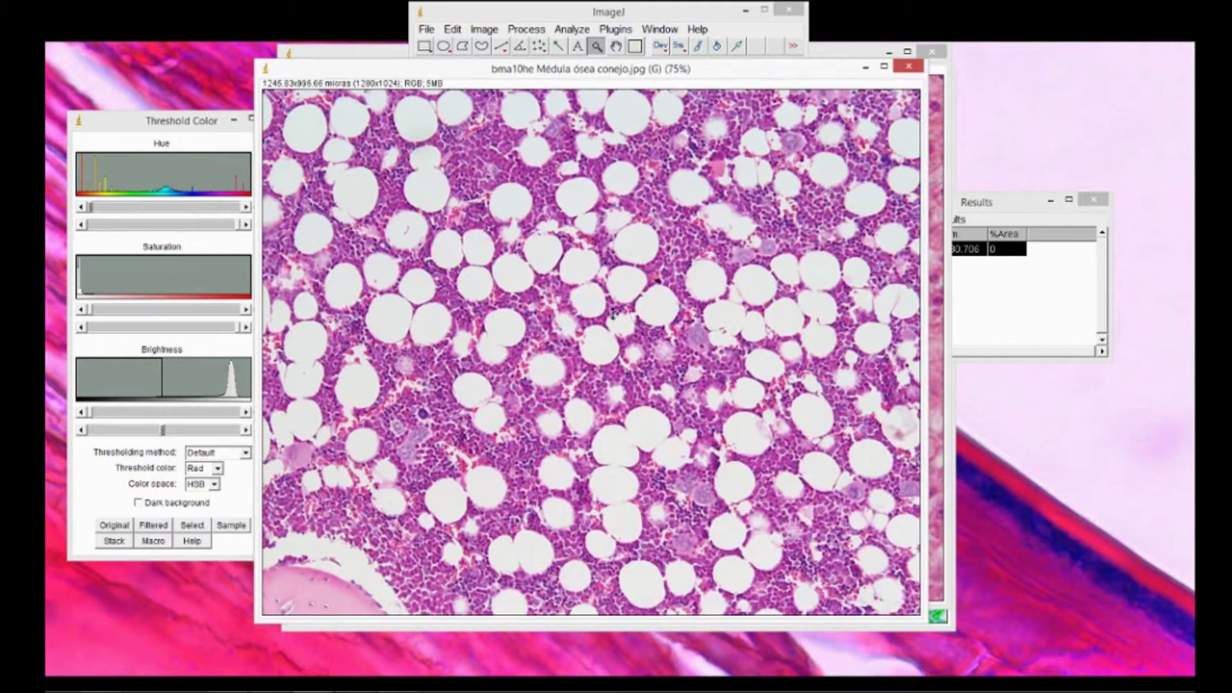